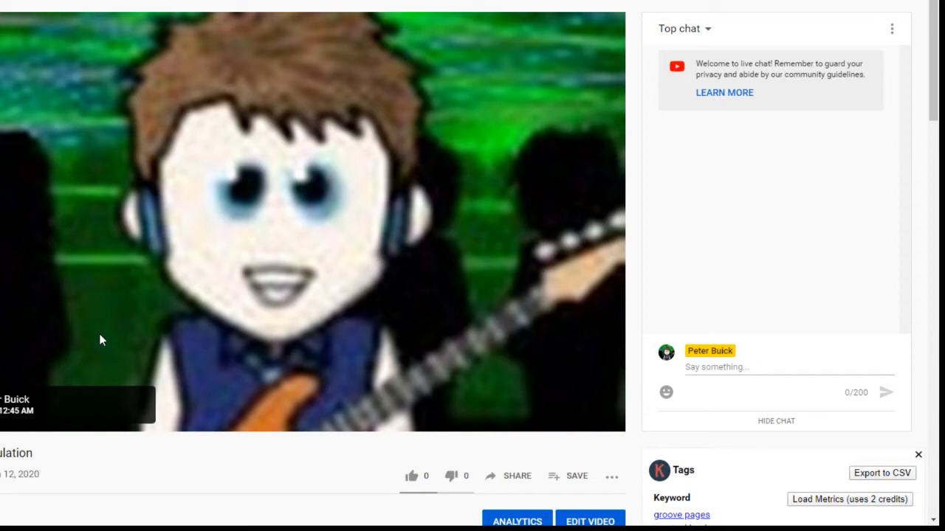
Post the message "wE'RE going live !" in the live stream's chat
left_click(731, 365)
type("wE'R")
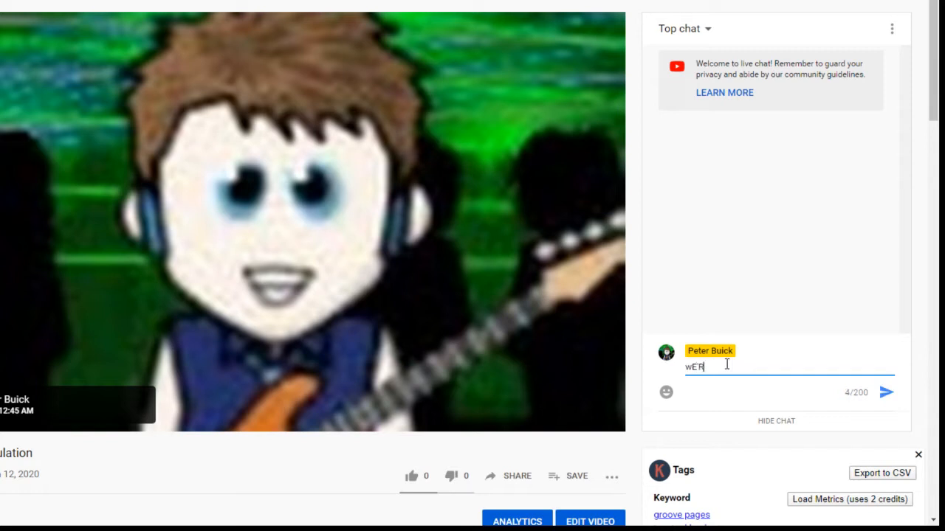
type("E going live !")
key("Return")
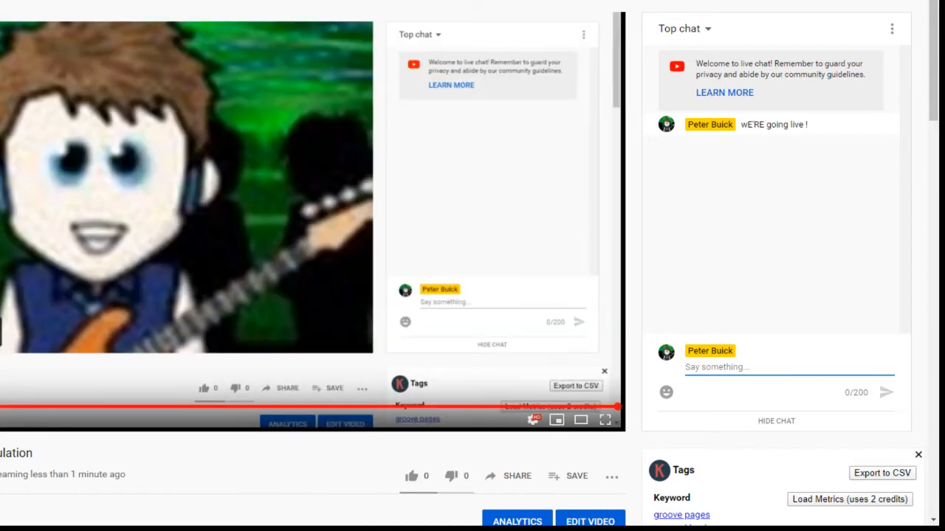
Switch to GroovePages and start a new site from the blank template
left_click(458, 299)
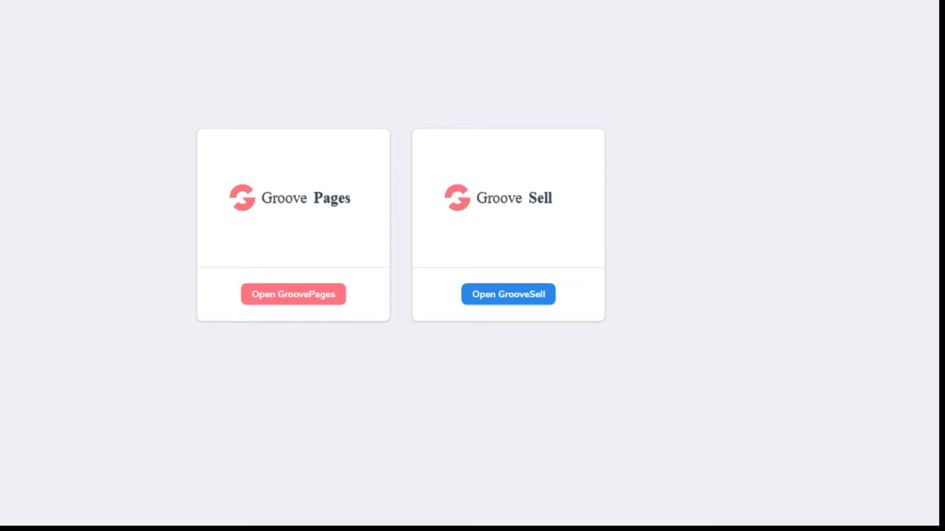
left_click(307, 295)
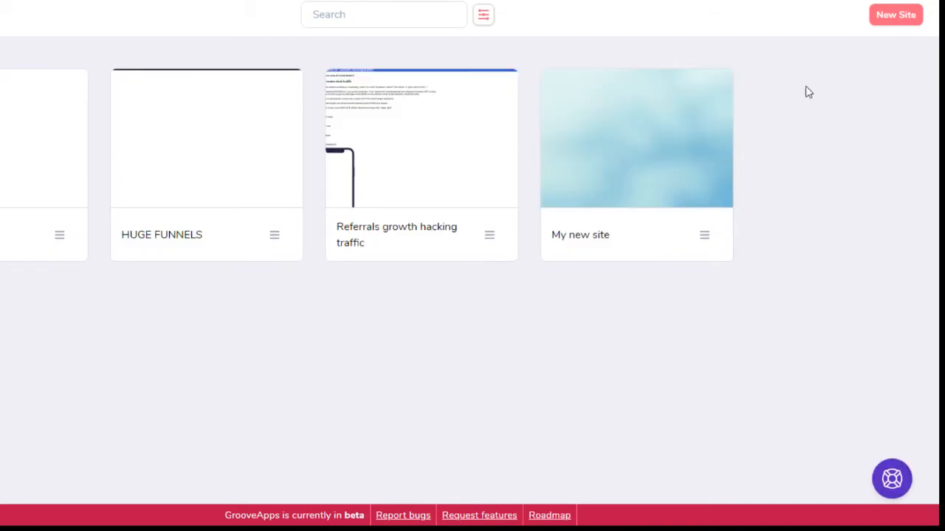
left_click(890, 16)
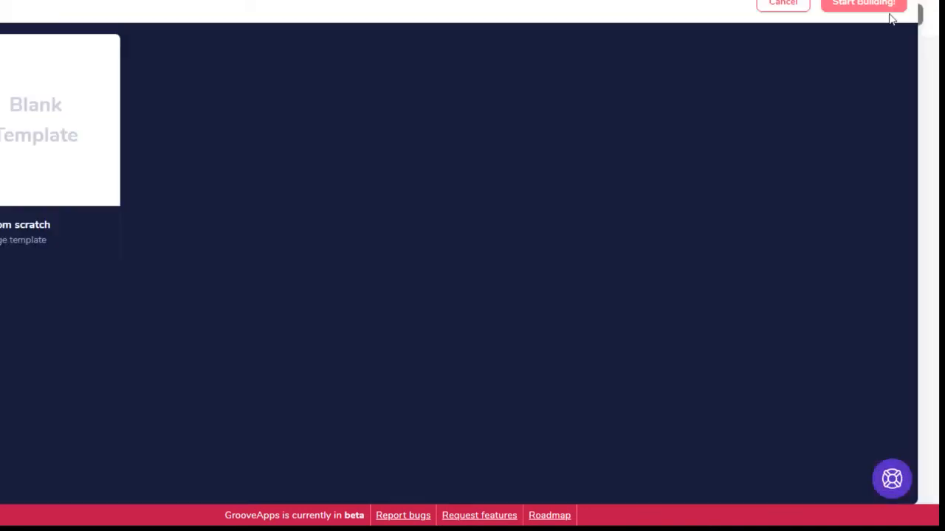
left_click(62, 122)
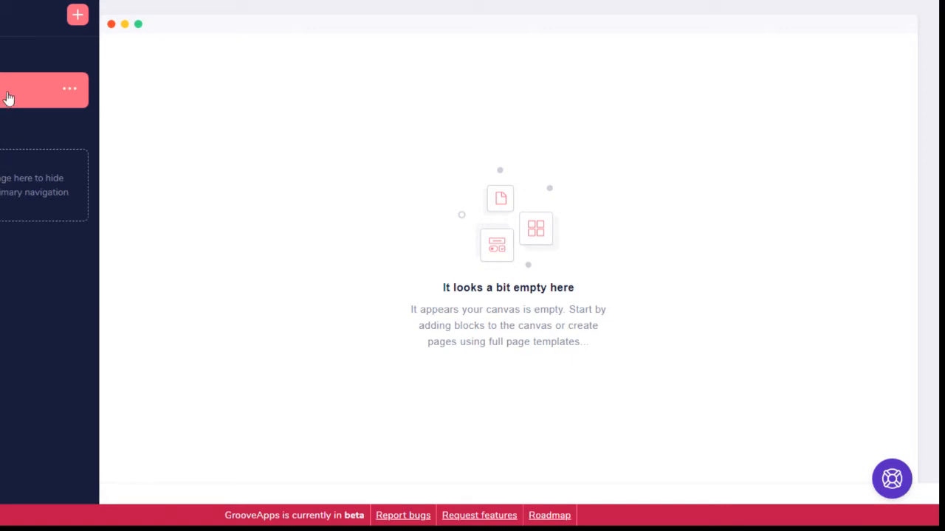
Examine the site's page navigation, the basic layout and heading elements, and the ready-made block categories
left_click_drag(7, 96, 17, 170)
left_click_drag(13, 215, 10, 61)
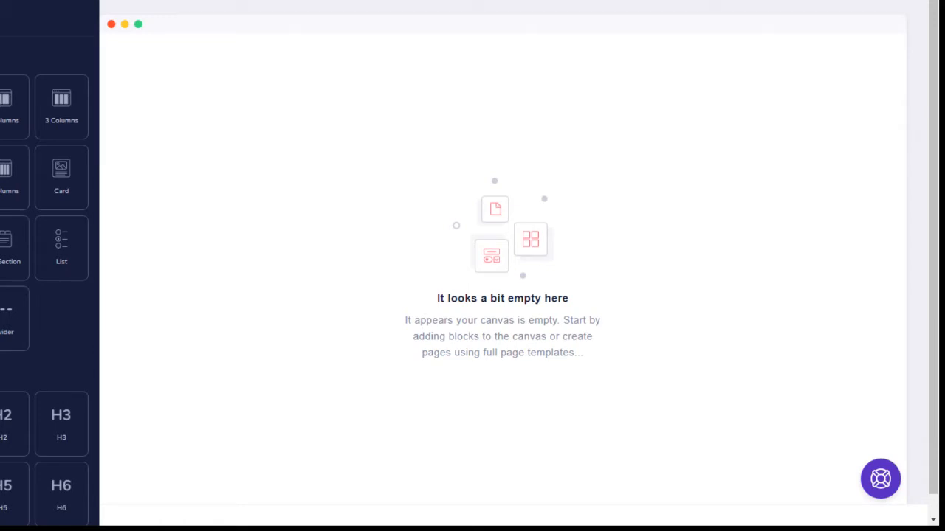
left_click_drag(6, 103, 382, 95)
left_click_drag(6, 240, 561, 88)
scroll(27, 369, "down", 2)
left_click_drag(14, 289, 422, 71)
left_click_drag(7, 436, 464, 97)
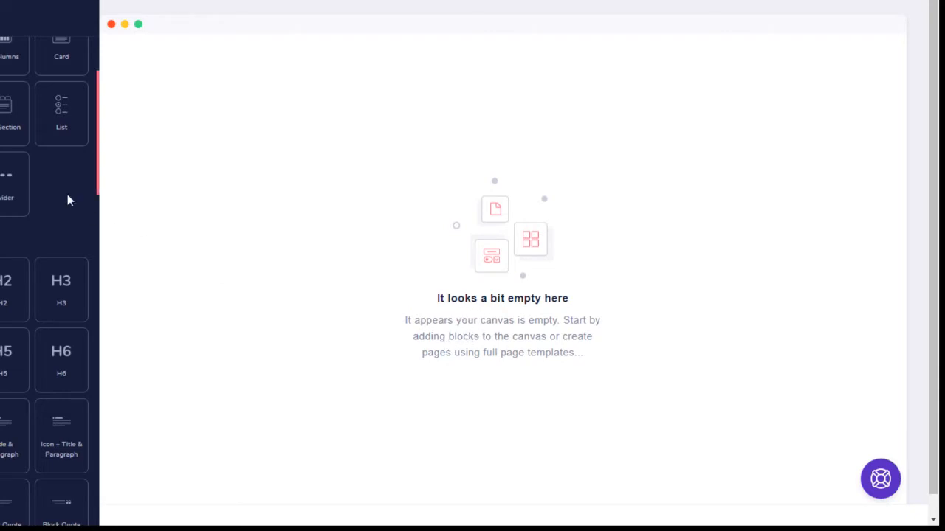
scroll(52, 211, "up", 2)
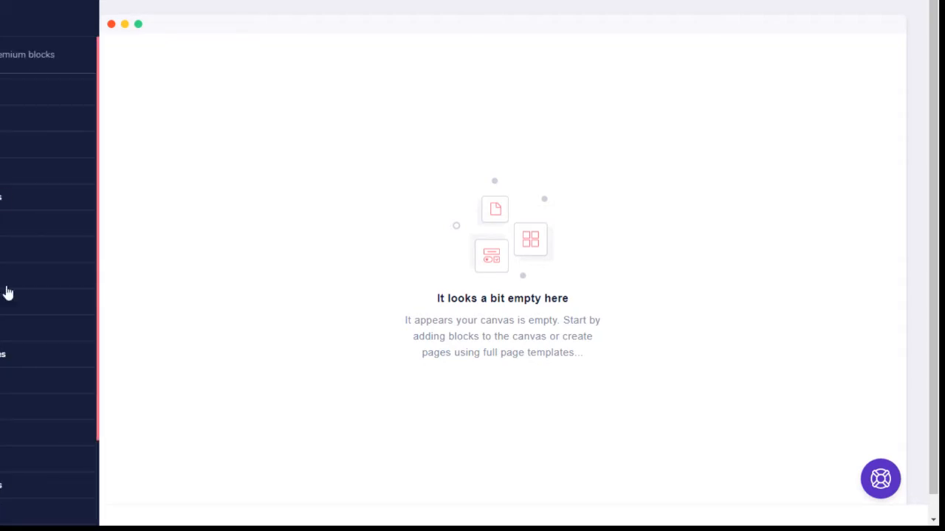
scroll(11, 401, "down", 2)
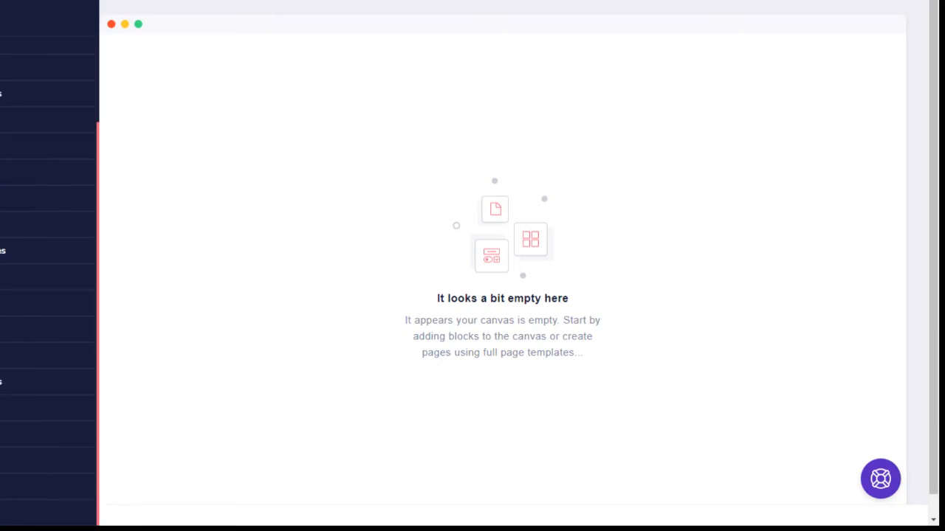
scroll(11, 296, "up", 2)
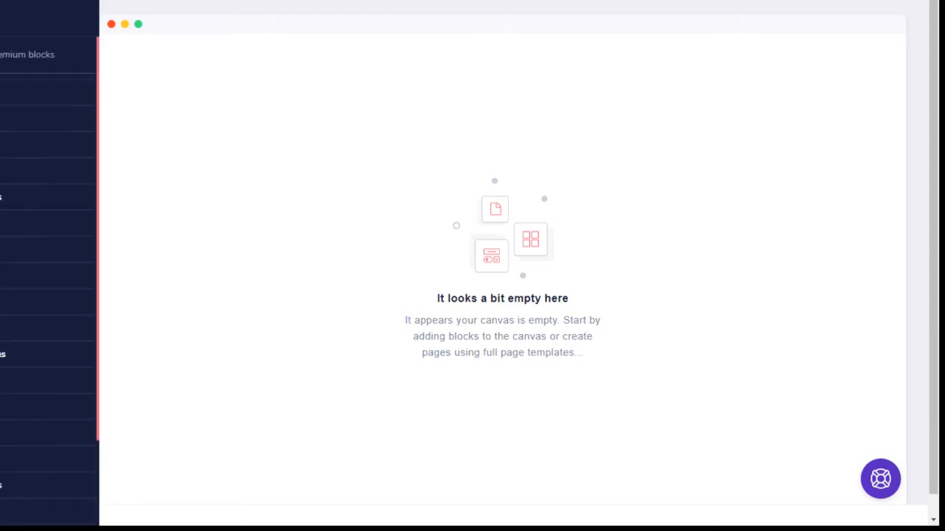
Add a light grey premium headline block to the empty page and a dark blue gradient text block beneath it
left_click(26, 56)
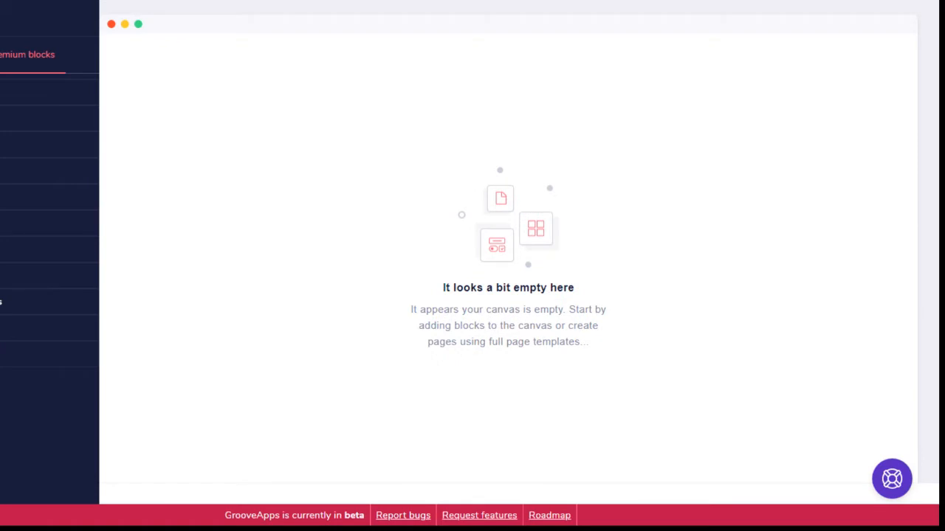
scroll(7, 420, "down", 1)
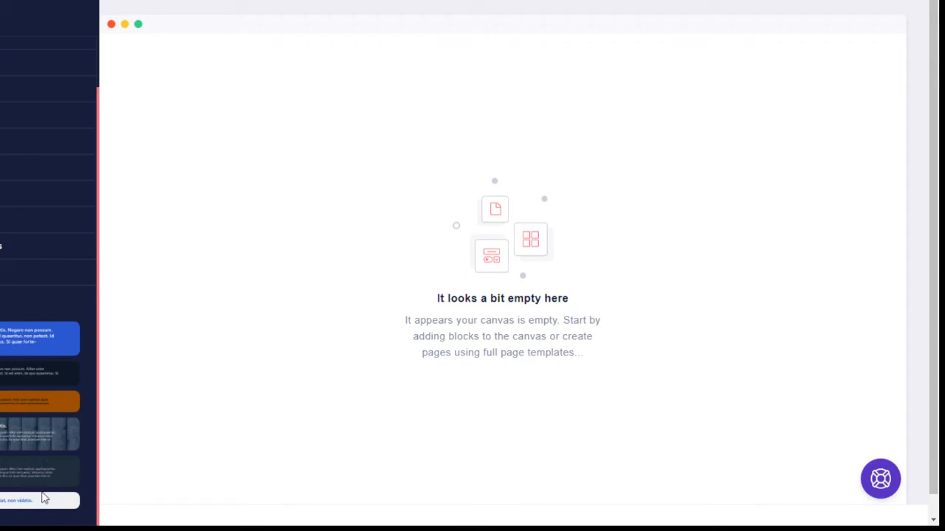
left_click_drag(32, 504, 568, 73)
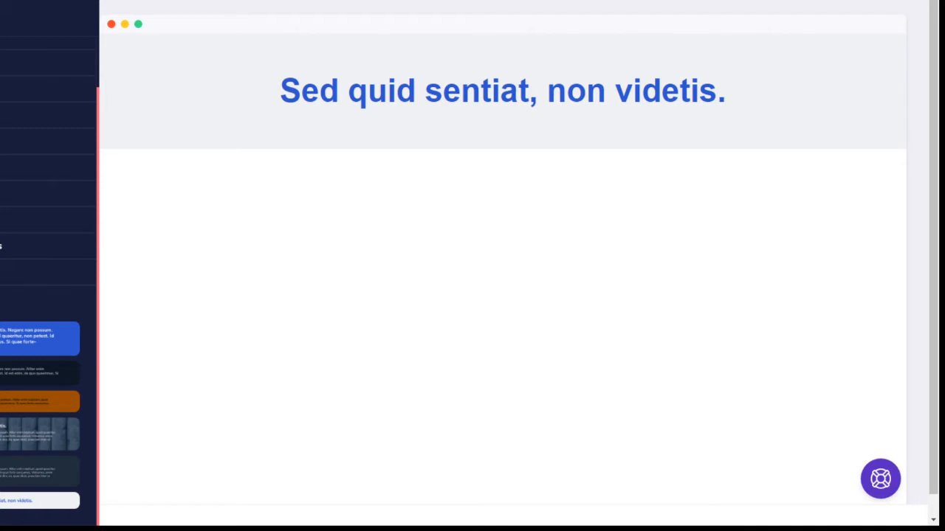
left_click(22, 114)
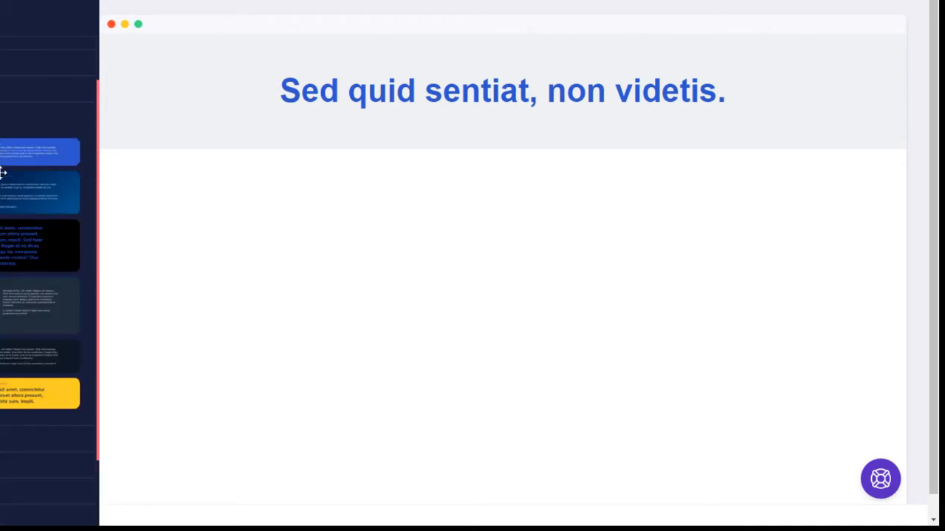
left_click_drag(3, 183, 423, 178)
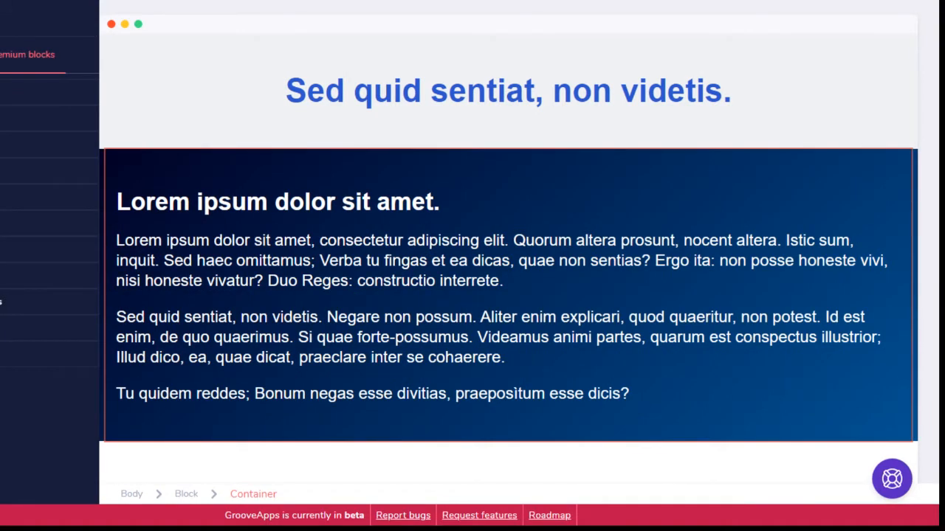
Insert a three-feature block with a wooden background below the headline and a blue footer with social icons beneath the text block
left_click(2, 223)
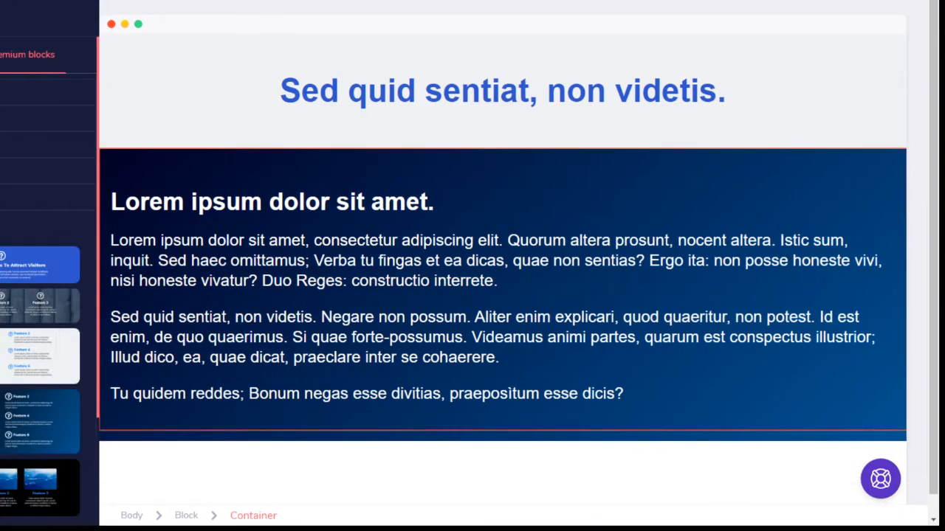
scroll(40, 295, "down", 2)
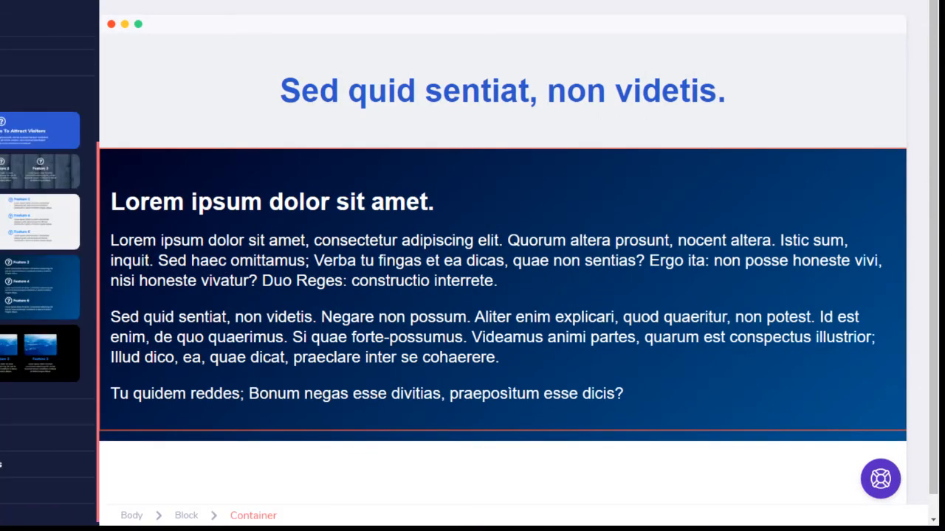
left_click_drag(40, 288, 340, 479)
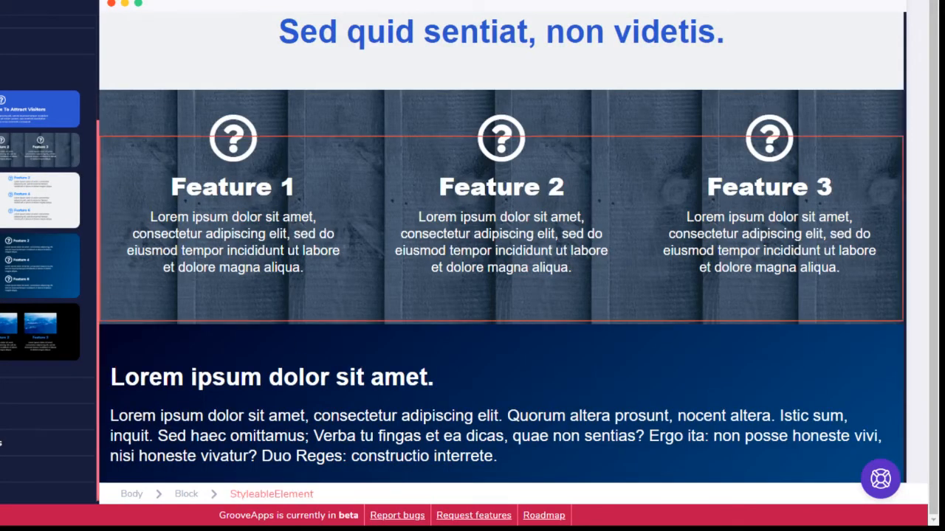
left_click(14, 391)
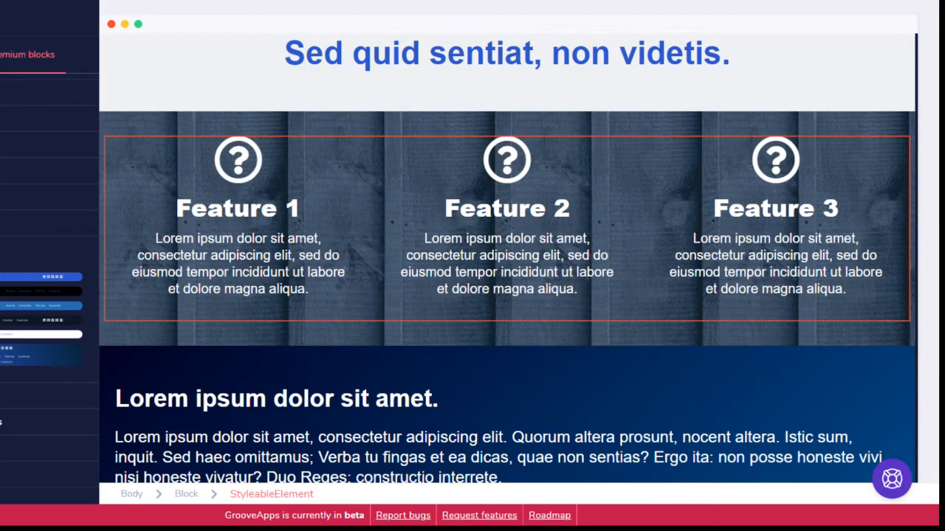
left_click_drag(11, 335, 411, 396)
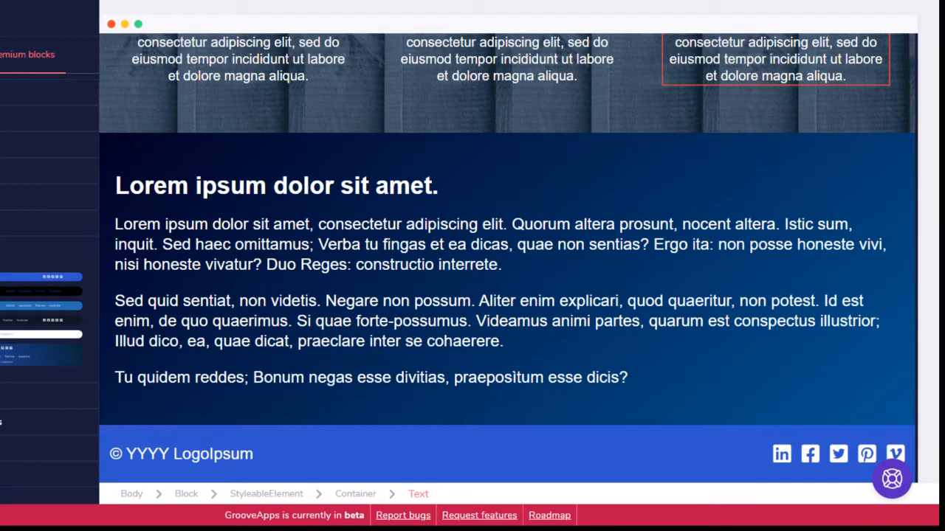
Preview the assembled page from the headline down to the footer
left_click(699, 0)
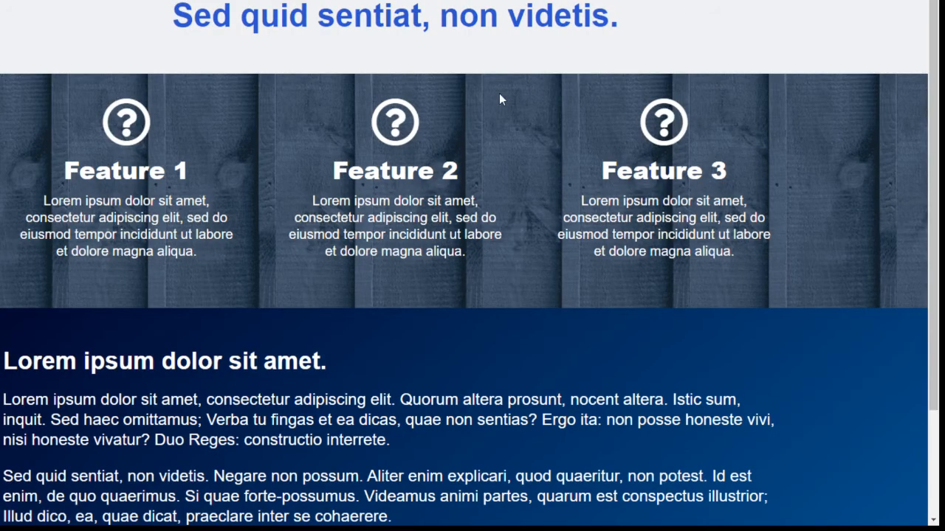
scroll(430, 195, "down", 2)
scroll(429, 198, "up", 2)
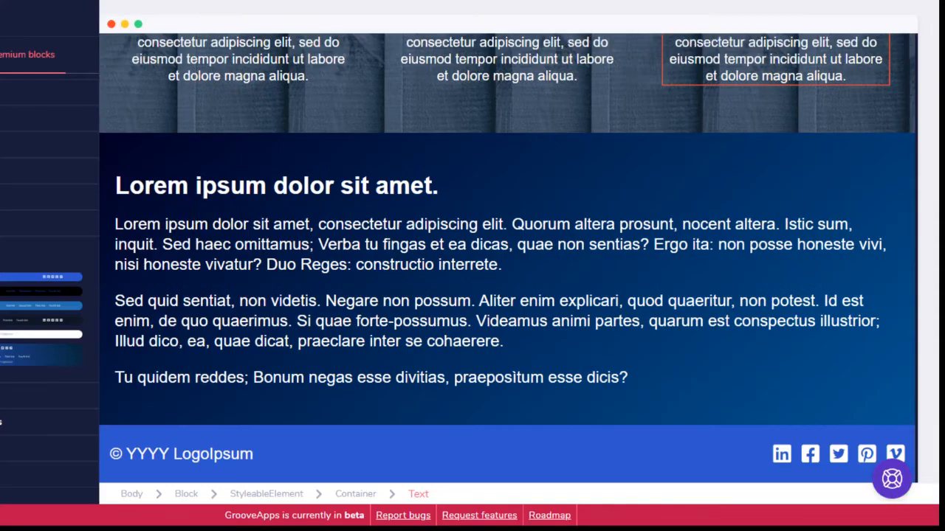
Inspect the style settings of the headline block, its container and its text component
scroll(438, 123, "up", 3)
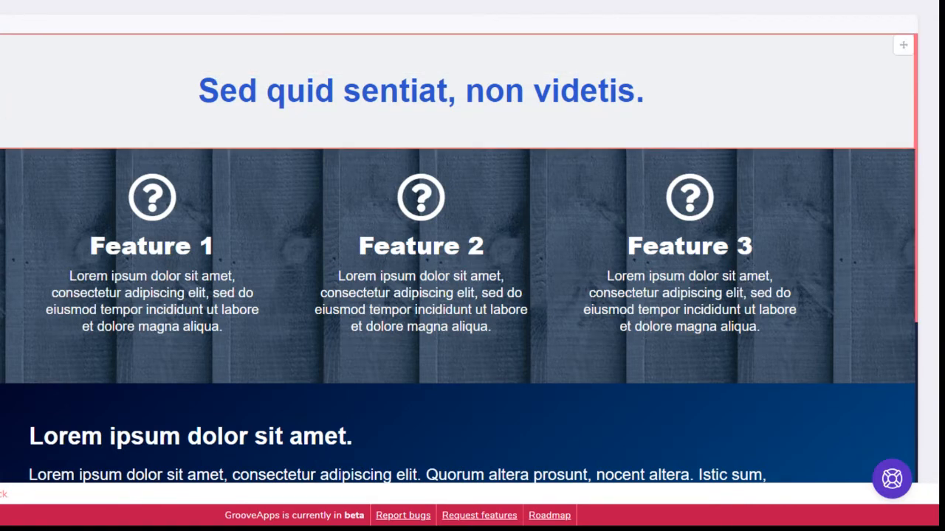
left_click(2, 53)
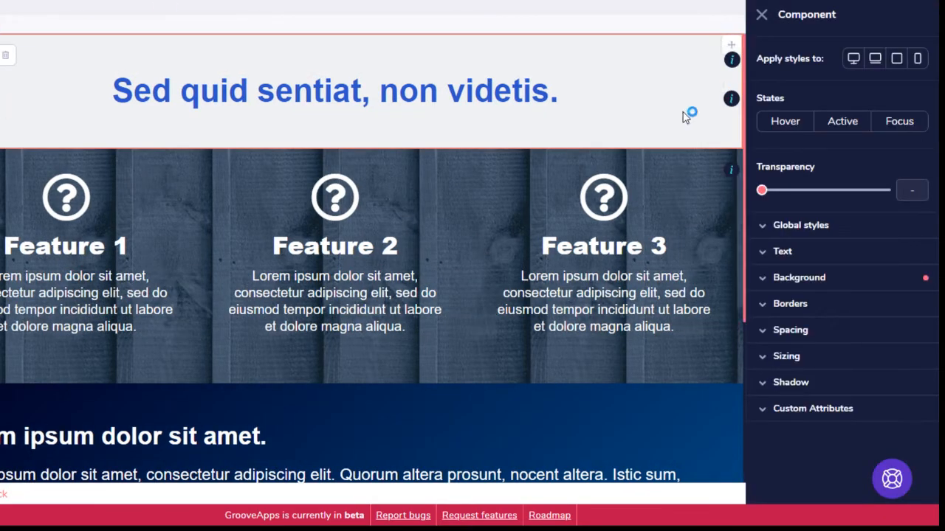
left_click(80, 61)
left_click(152, 96)
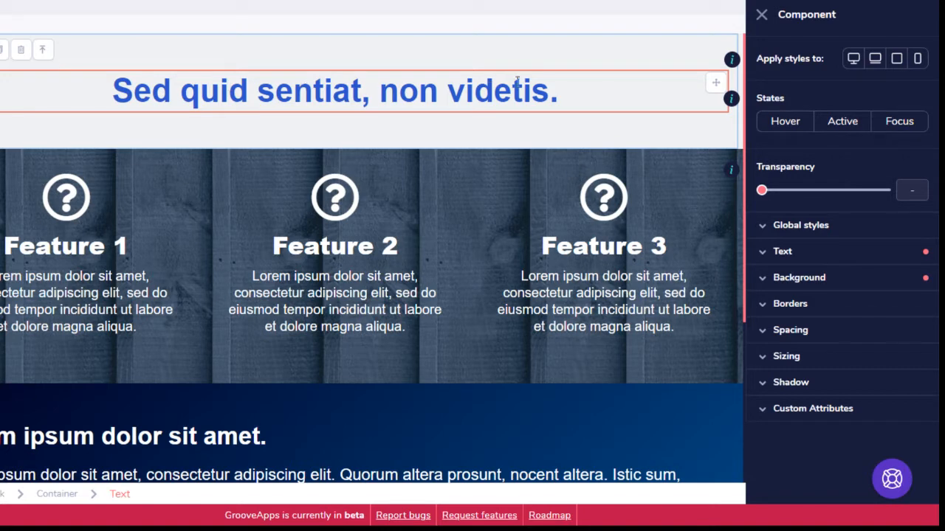
left_click(204, 65)
left_click(48, 64)
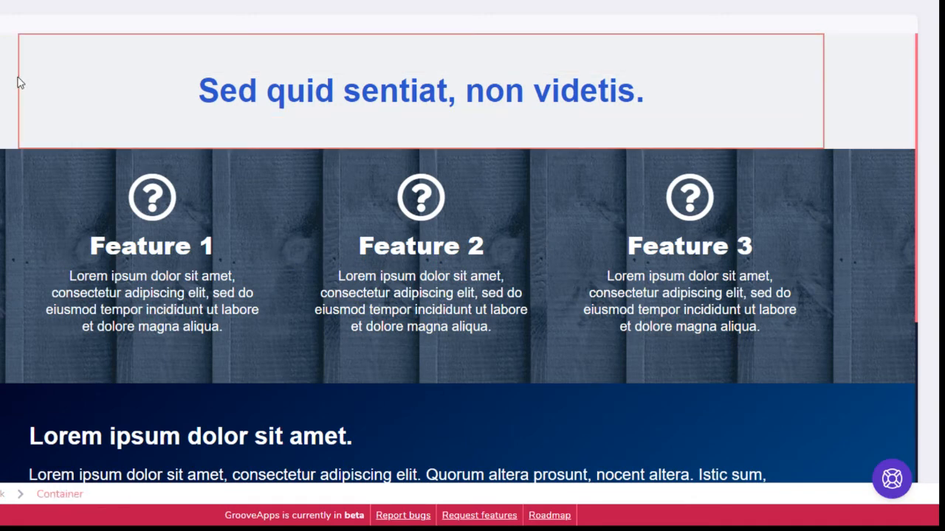
left_click(29, 83)
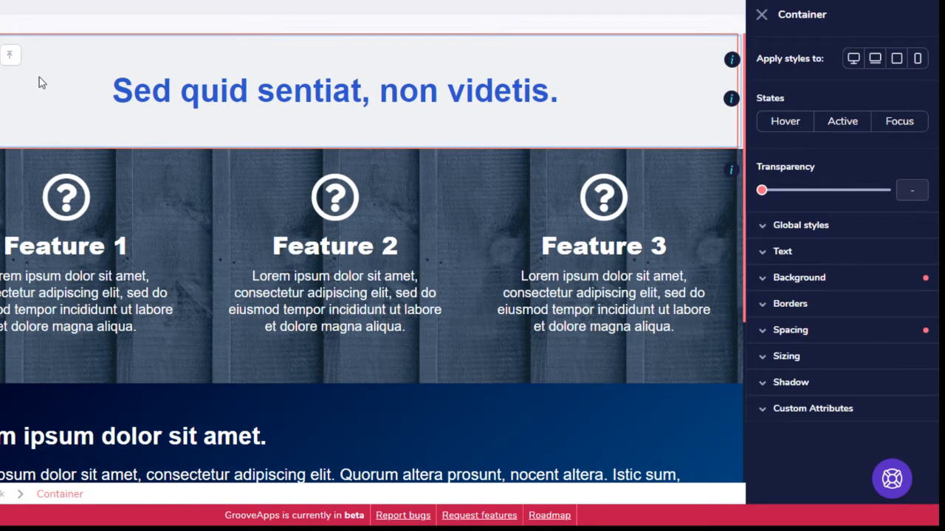
left_click(55, 105)
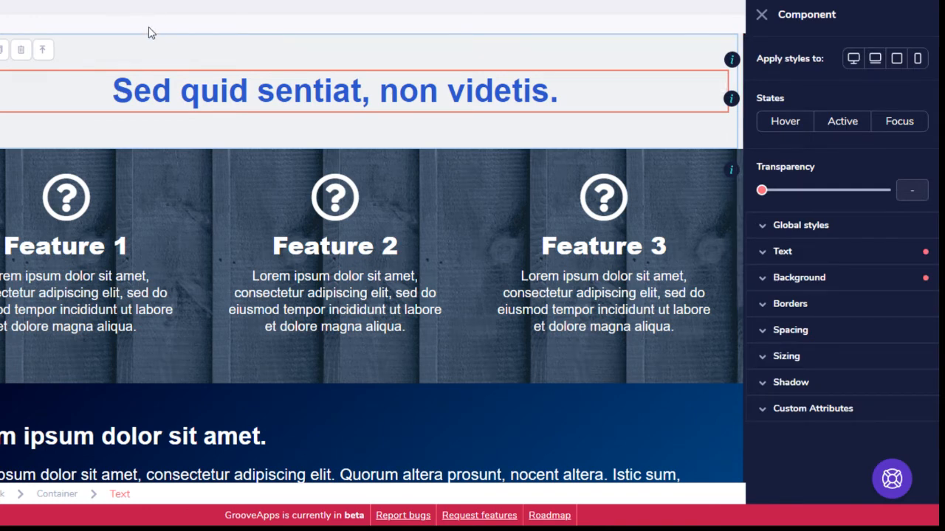
Set the headline container's background color to a light pink shade
left_click(152, 46)
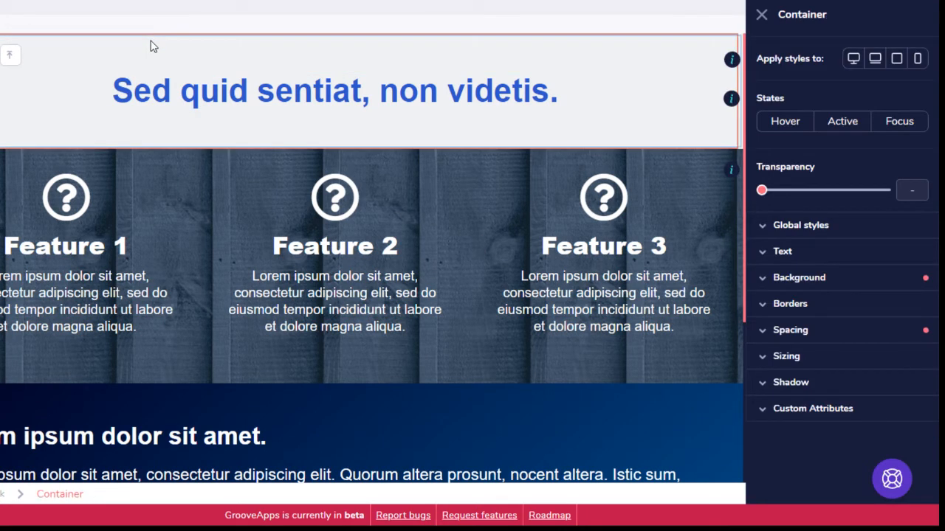
left_click(803, 278)
left_click(899, 305)
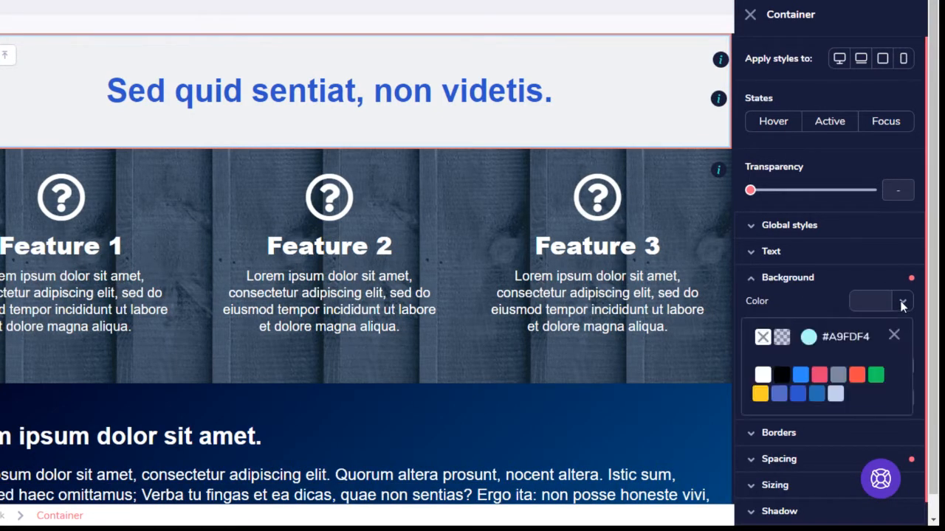
left_click(821, 377)
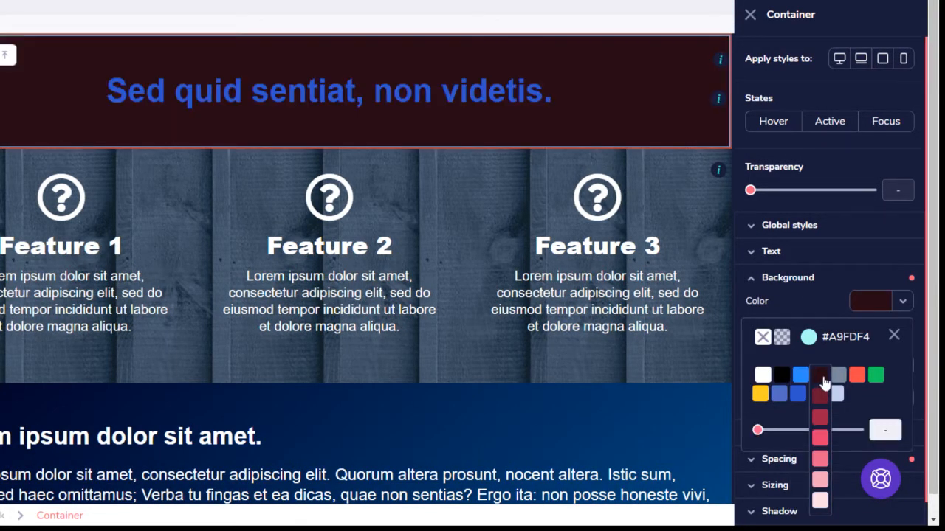
left_click(820, 477)
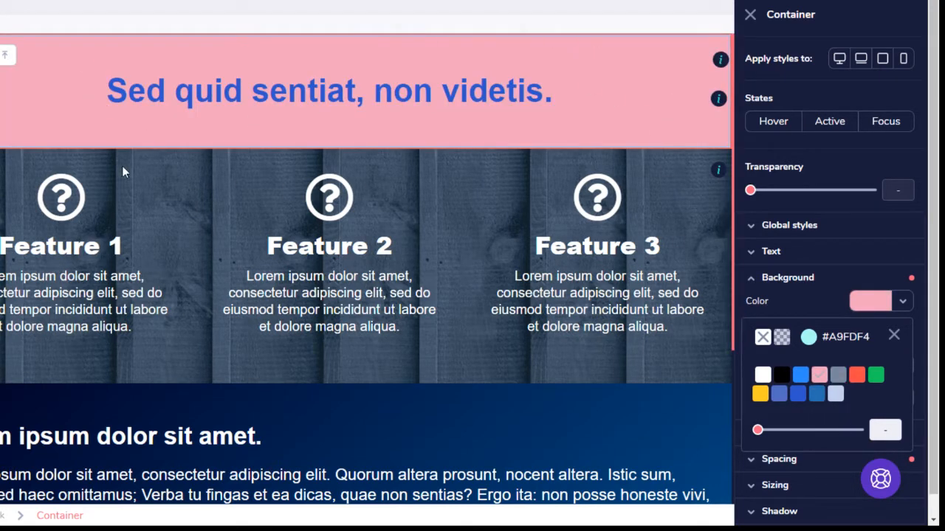
Try a blue background color on the headline's text component, then clear it
left_click(105, 92)
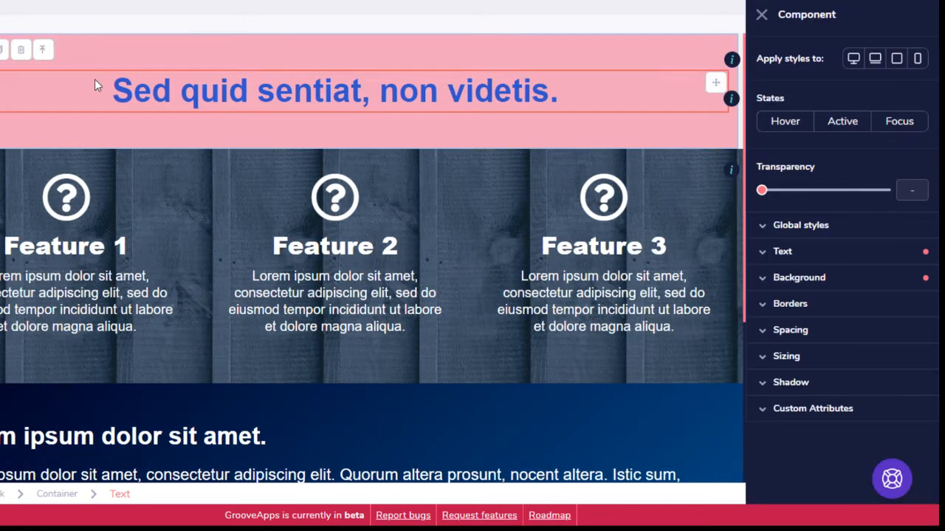
left_click(801, 279)
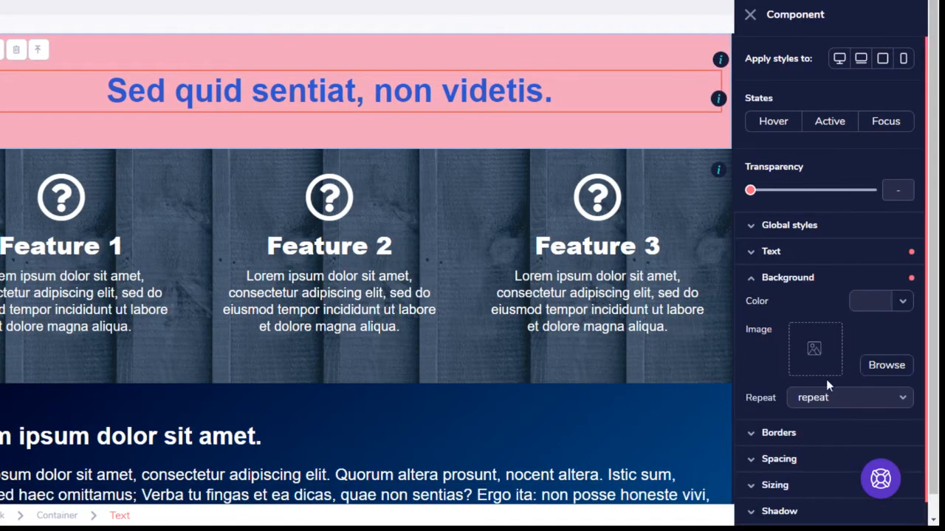
left_click(903, 302)
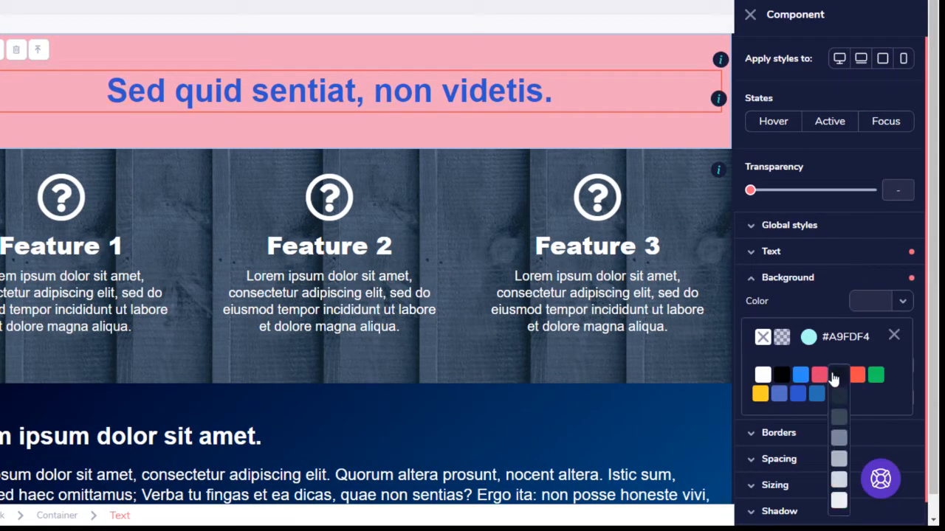
mouse_move(804, 380)
left_click(802, 438)
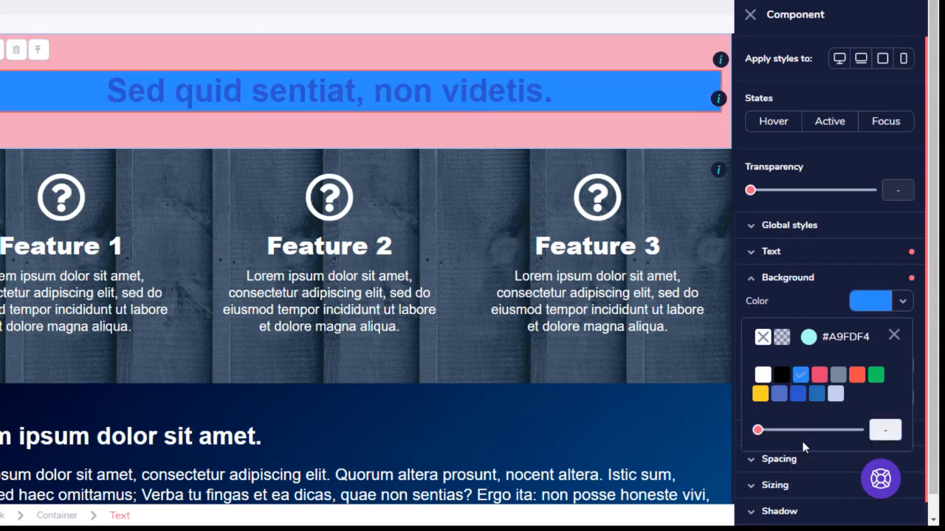
left_click(763, 338)
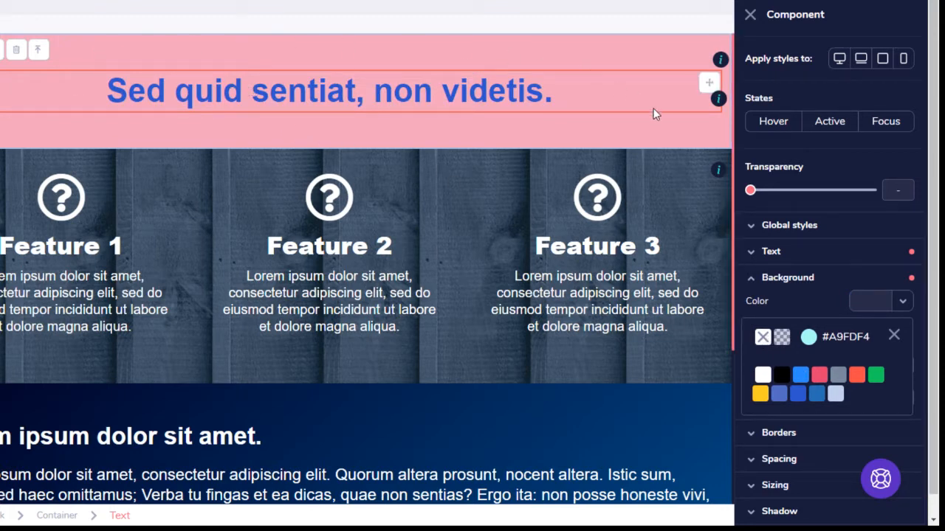
Try left alignment on the headline's text component, then set it back to centered
left_click(138, 96)
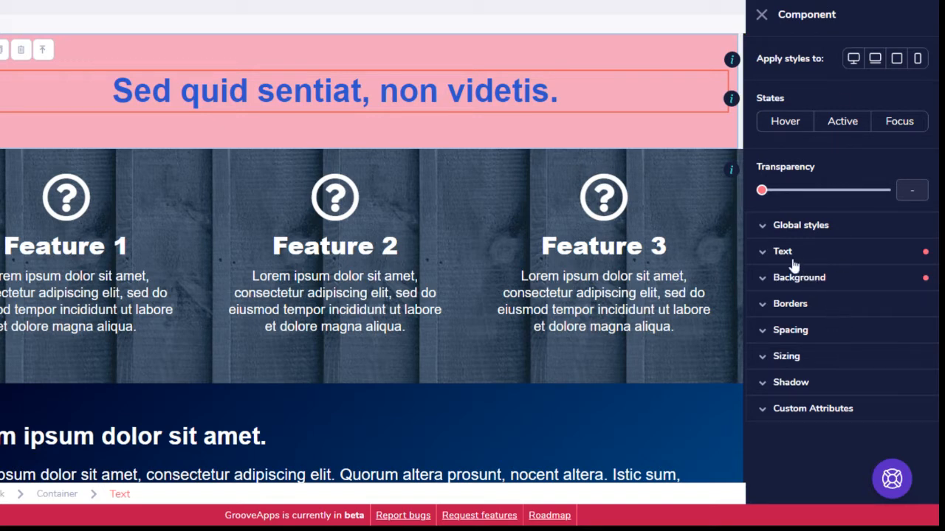
left_click(770, 252)
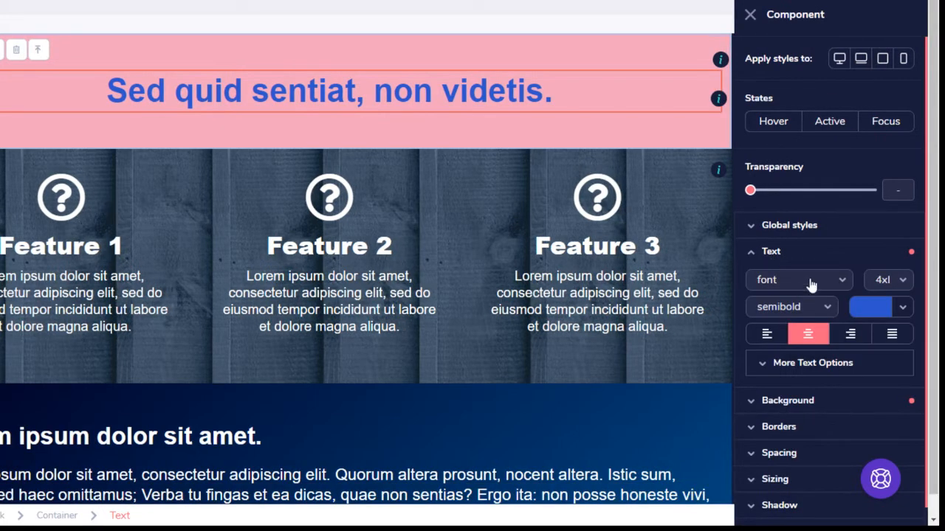
left_click(766, 334)
left_click(807, 337)
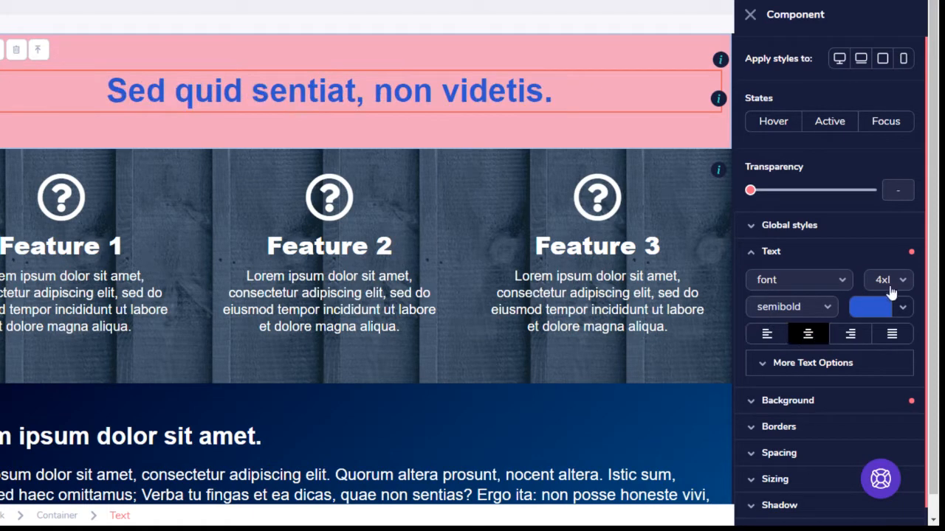
Try the lg and sm text sizes on the headline's text component
left_click(899, 282)
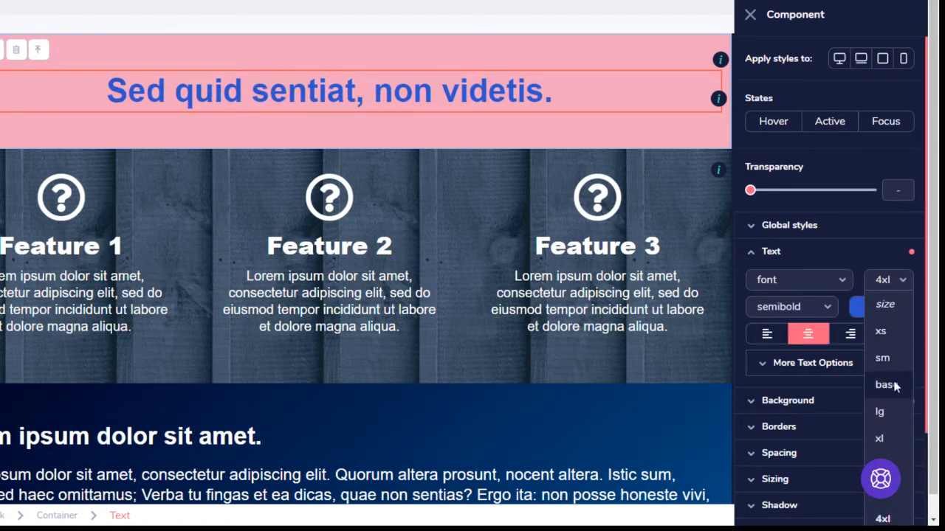
left_click(893, 415)
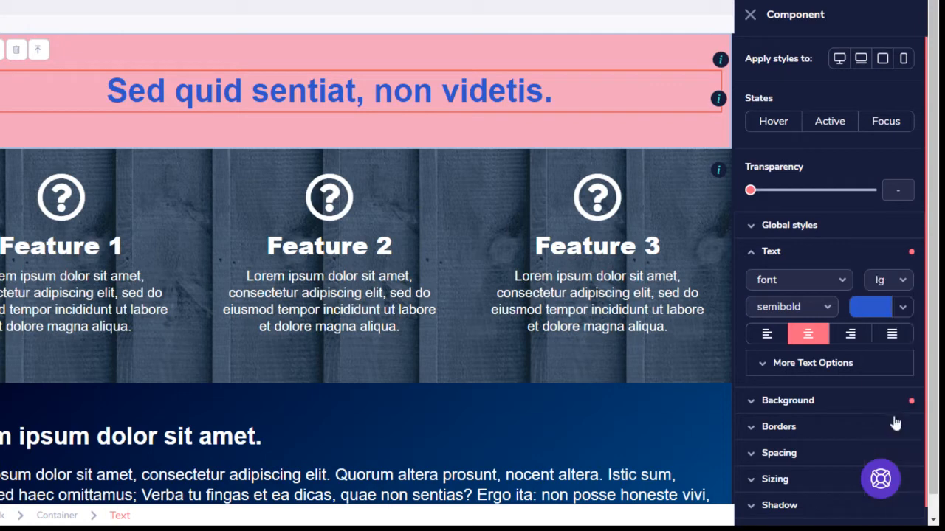
left_click(902, 286)
left_click(889, 358)
left_click(886, 282)
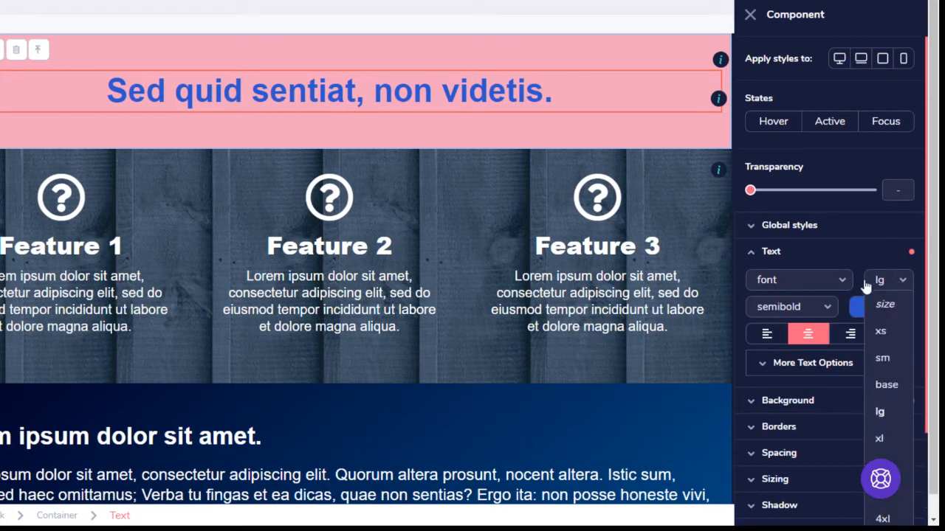
left_click(884, 359)
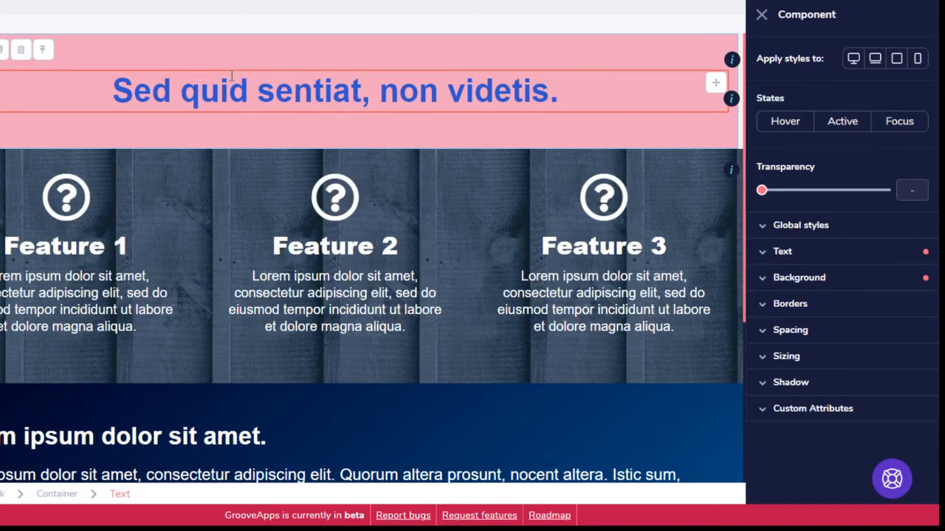
Set the headline text component's font to lato
left_click(237, 91)
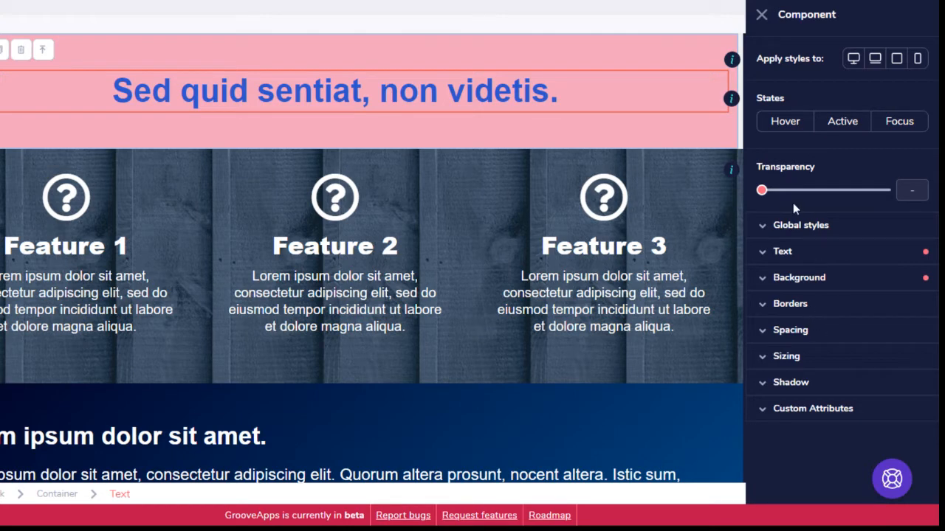
left_click(781, 252)
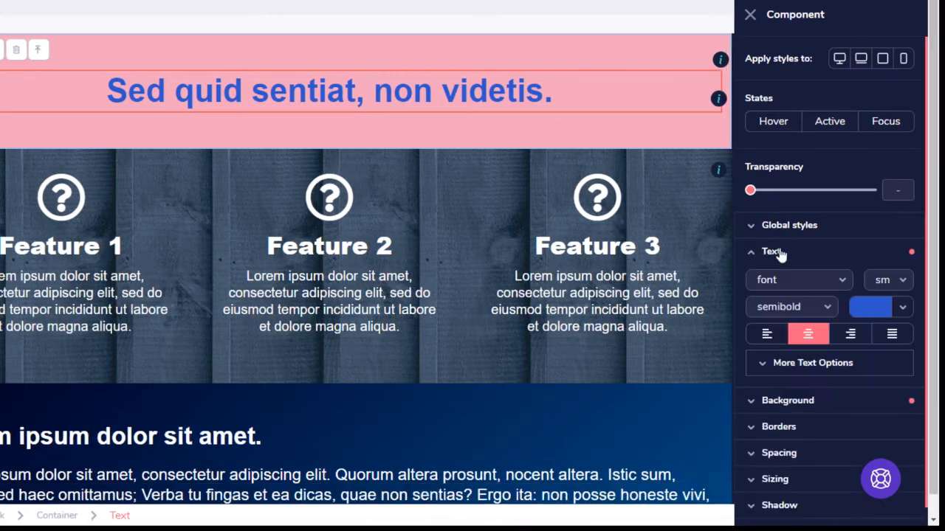
left_click(841, 280)
left_click(778, 380)
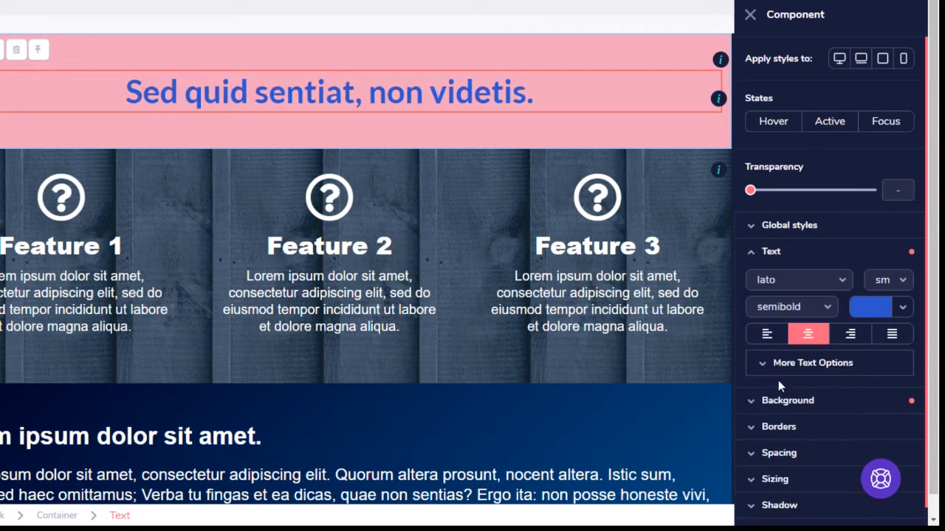
Try text size xl on the headline's text component, then set it to lg
left_click(901, 280)
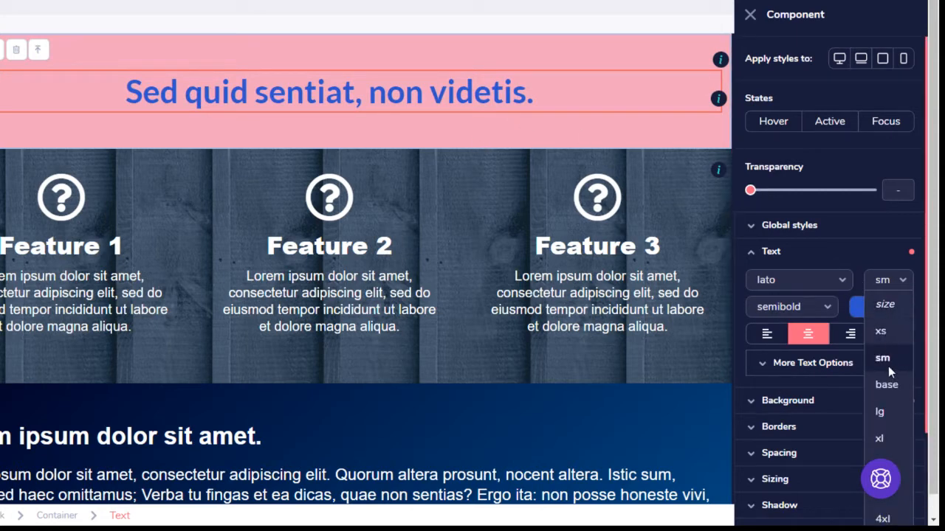
left_click(882, 441)
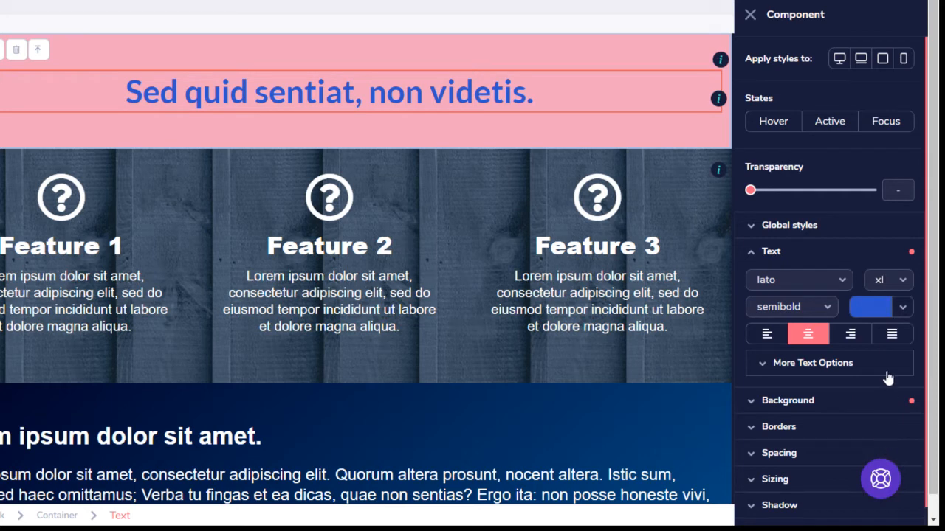
left_click(903, 281)
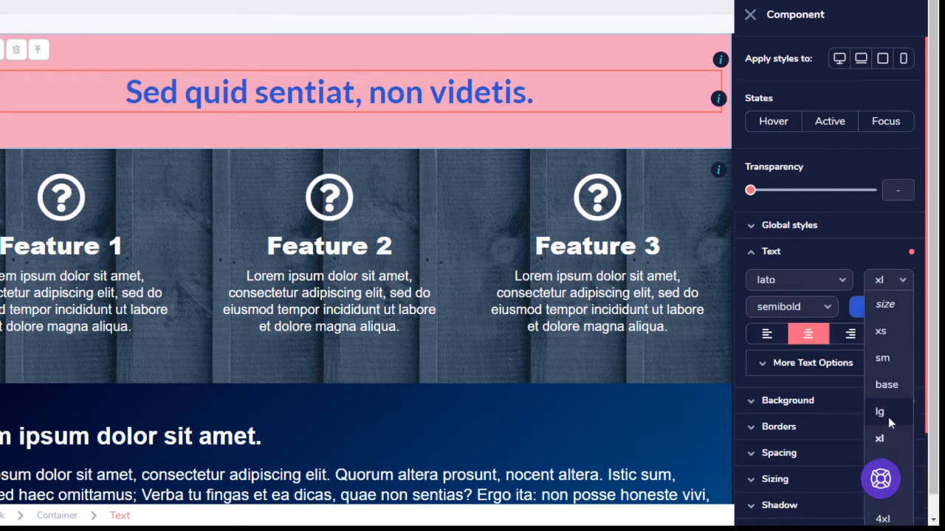
left_click(882, 413)
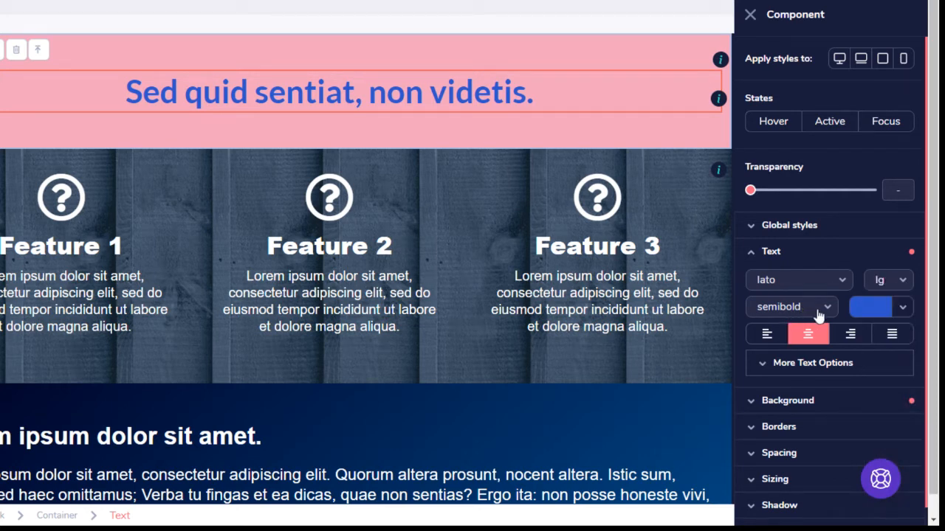
Set the headline component's text color to black in its style settings
left_click(902, 311)
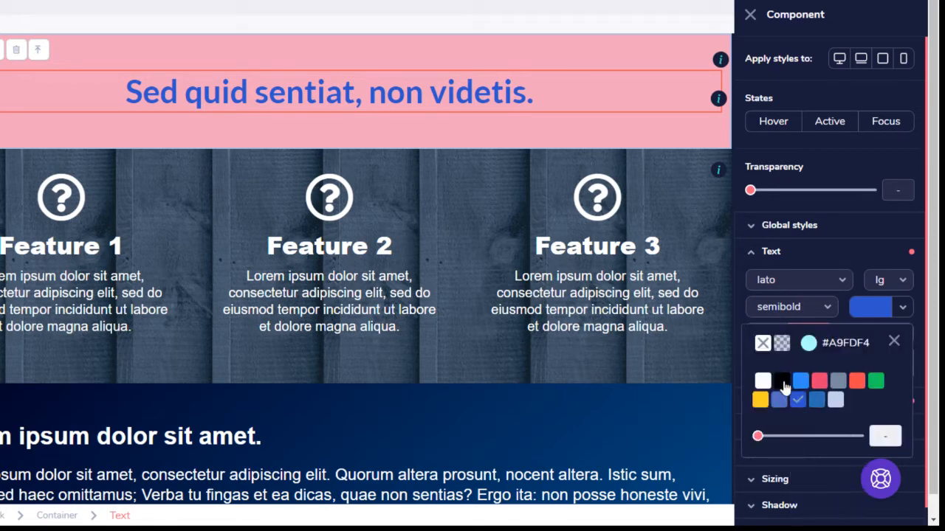
left_click(782, 383)
left_click(893, 343)
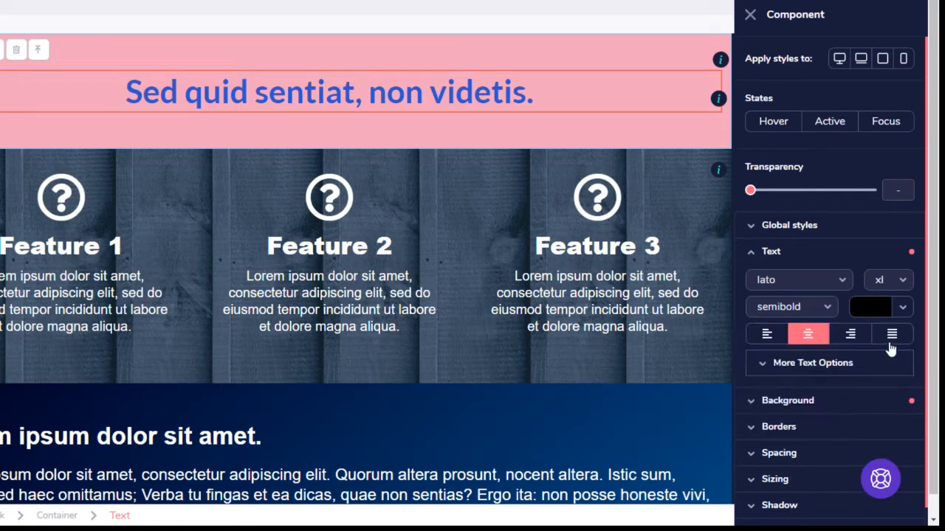
Open the headline for inline editing, select the whole sentence and try to set its text color to black
left_click(460, 85)
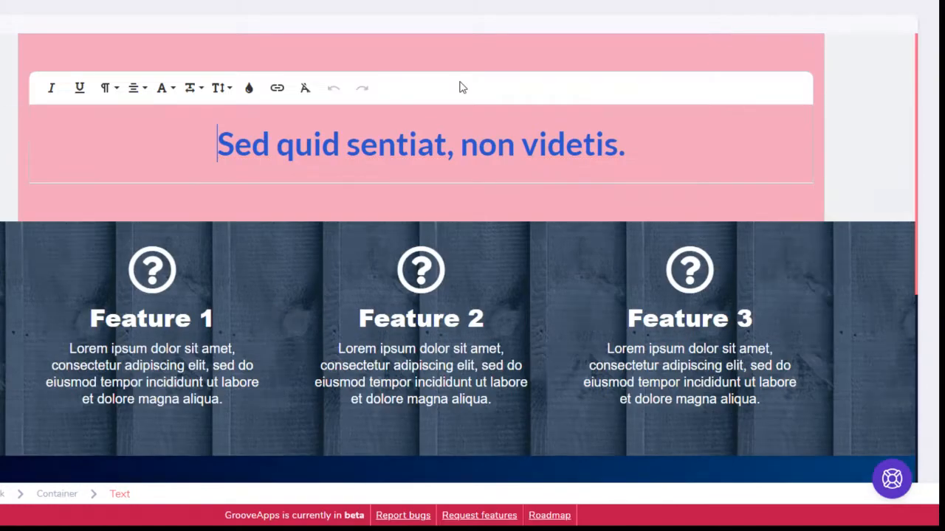
left_click(311, 143)
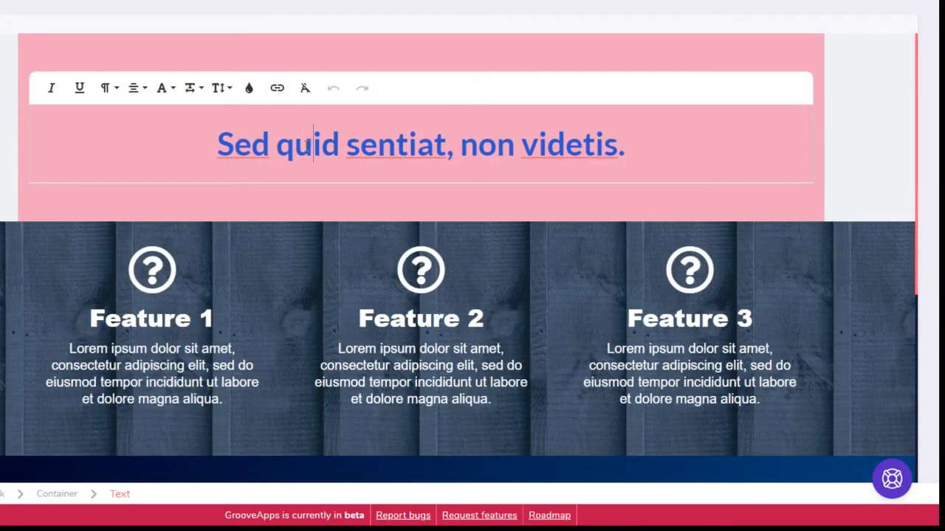
double_click(397, 148)
left_click(252, 147)
left_click(214, 143)
left_click_drag(624, 145, 214, 156)
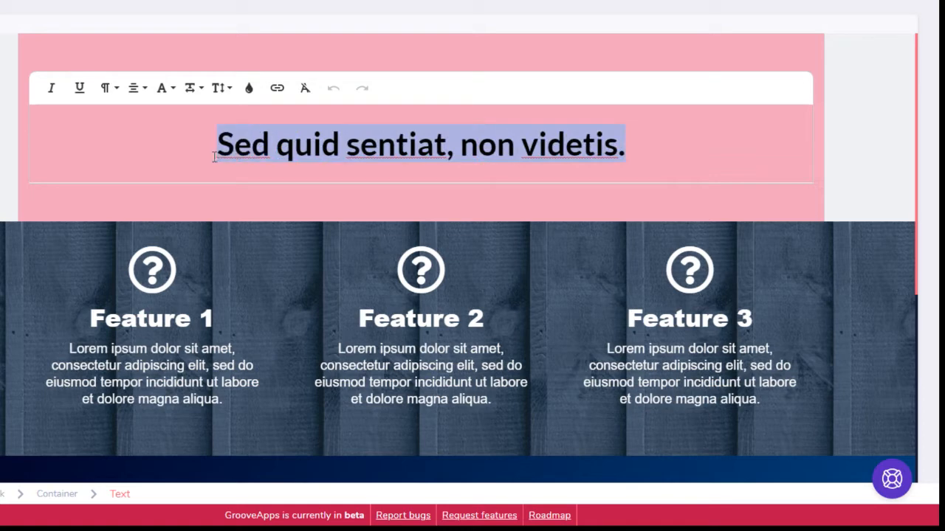
left_click(249, 88)
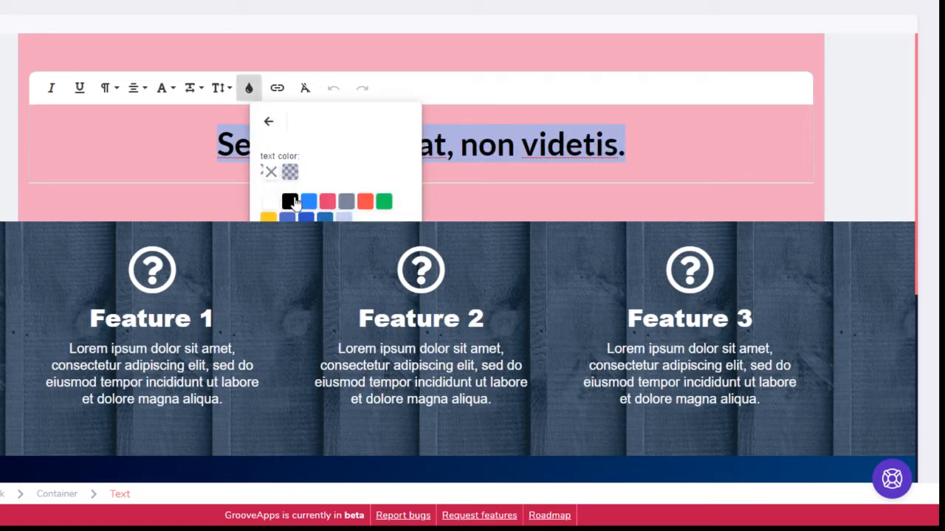
left_click(235, 145)
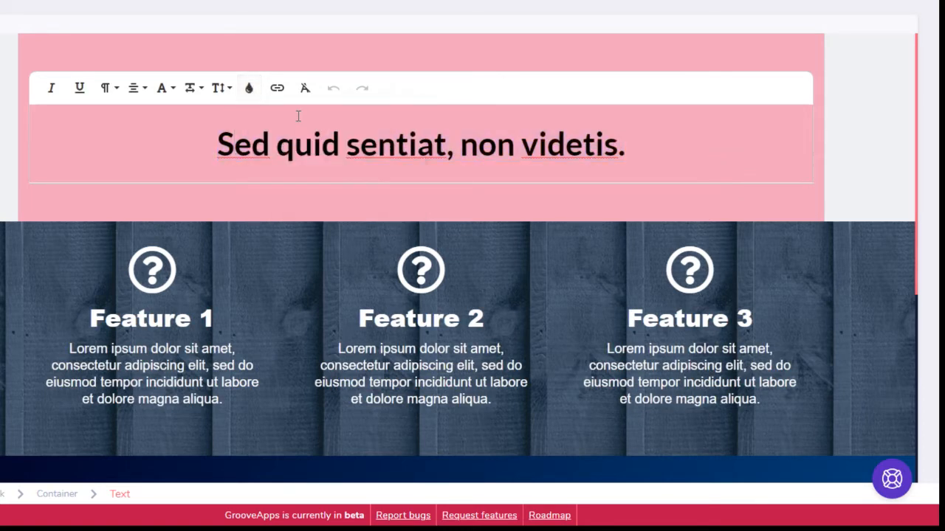
left_click(611, 160)
left_click(844, 74)
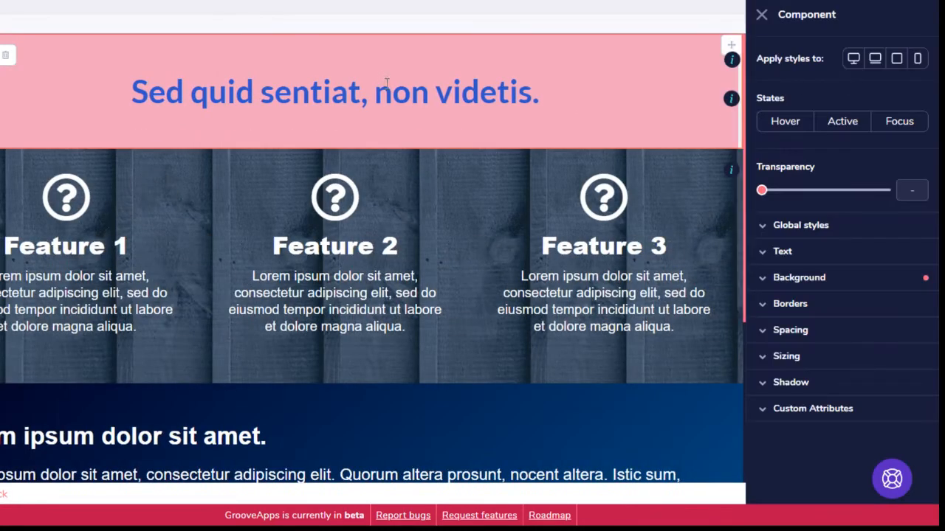
Set the headline component's text color to a dark yellow shade in its style settings
left_click(391, 89)
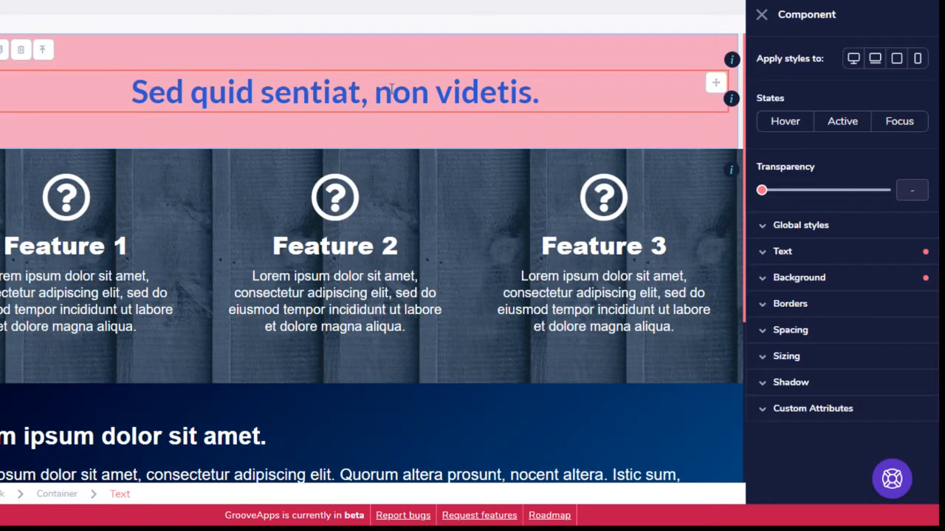
left_click(790, 253)
left_click(902, 307)
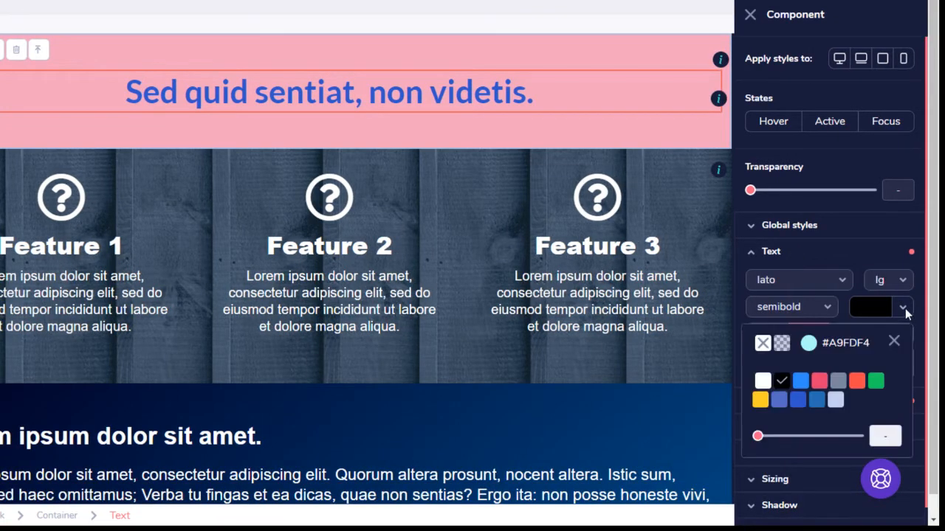
mouse_move(804, 389)
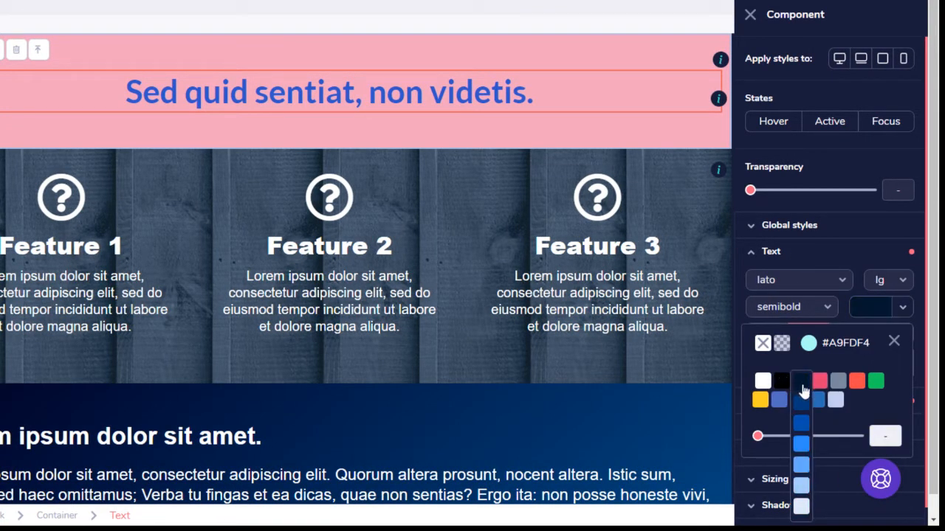
left_click(782, 405)
mouse_move(764, 406)
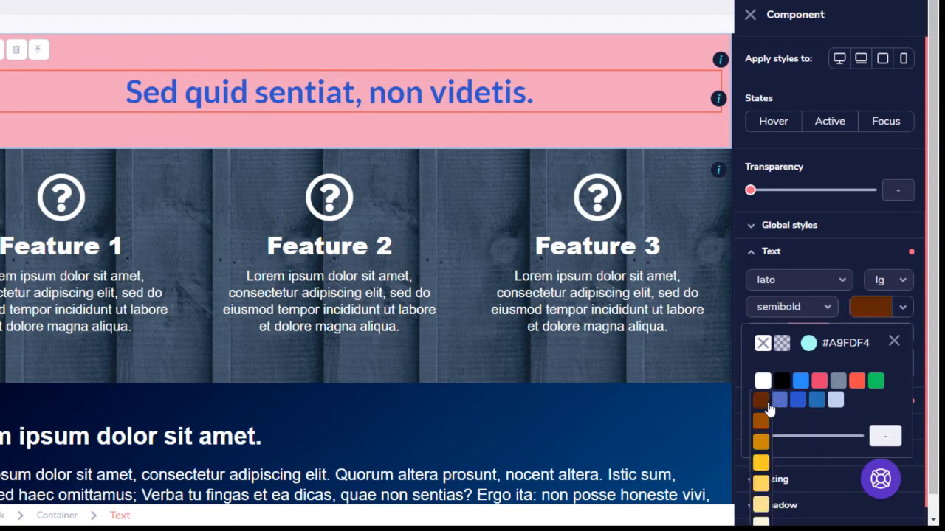
left_click(760, 451)
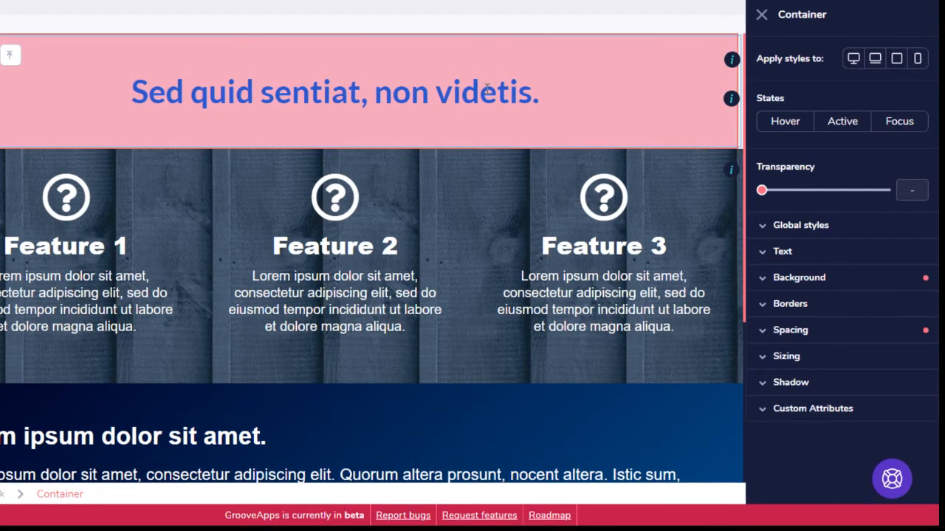
Replace the pink section's headline text with "MY GREAT THING !" using inline editing
left_click(488, 89)
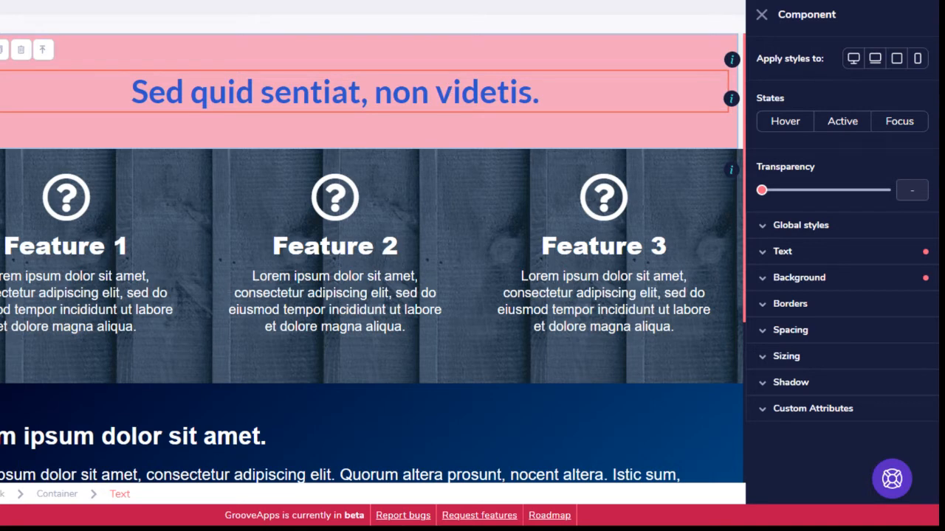
left_click(1, 50)
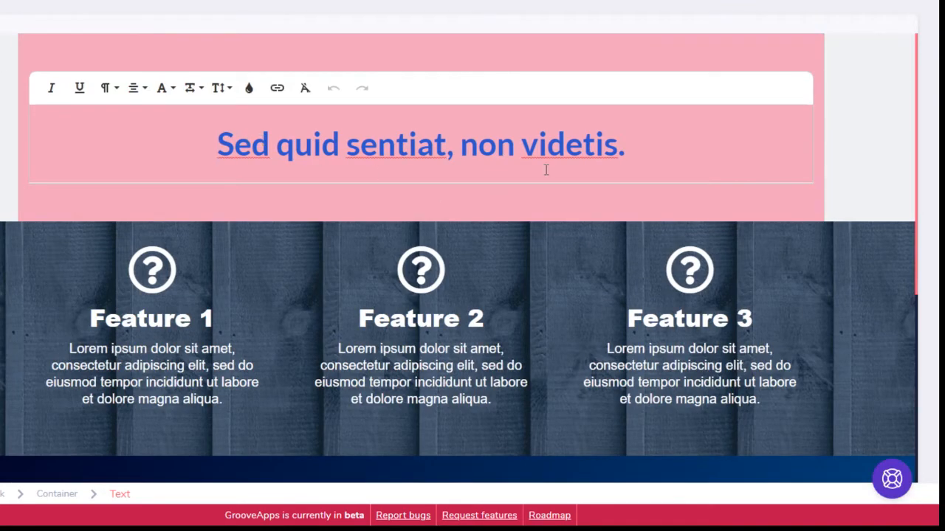
left_click_drag(632, 142, 222, 170)
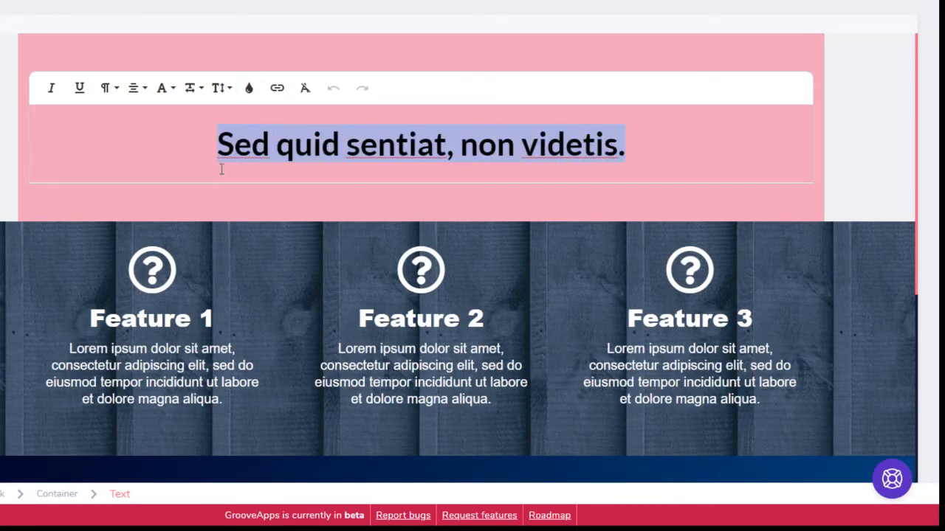
type("HE")
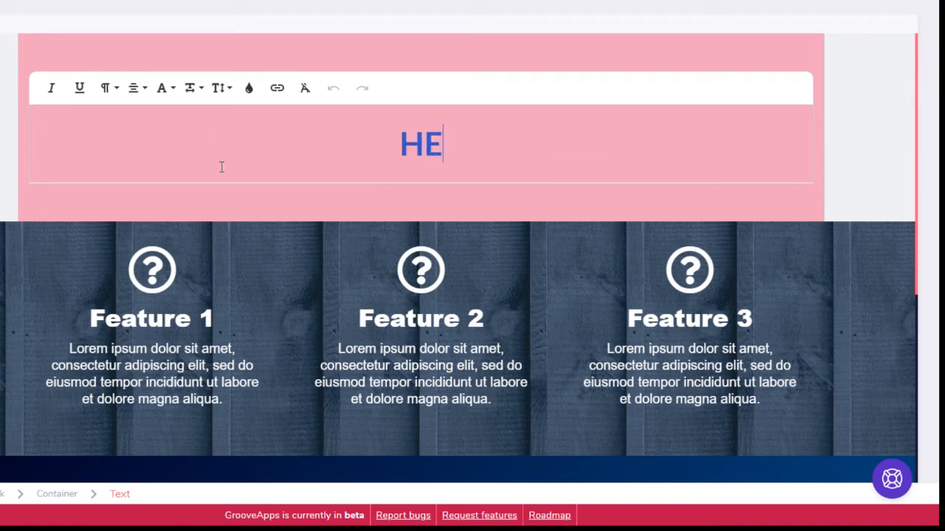
key("BackSpace")
key("BackSpace")
type("MY GR")
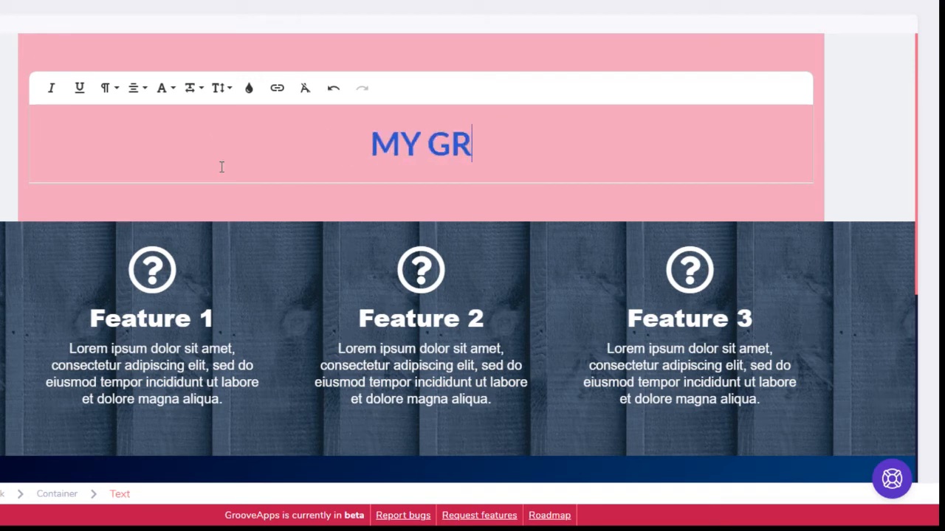
type("EAT THING")
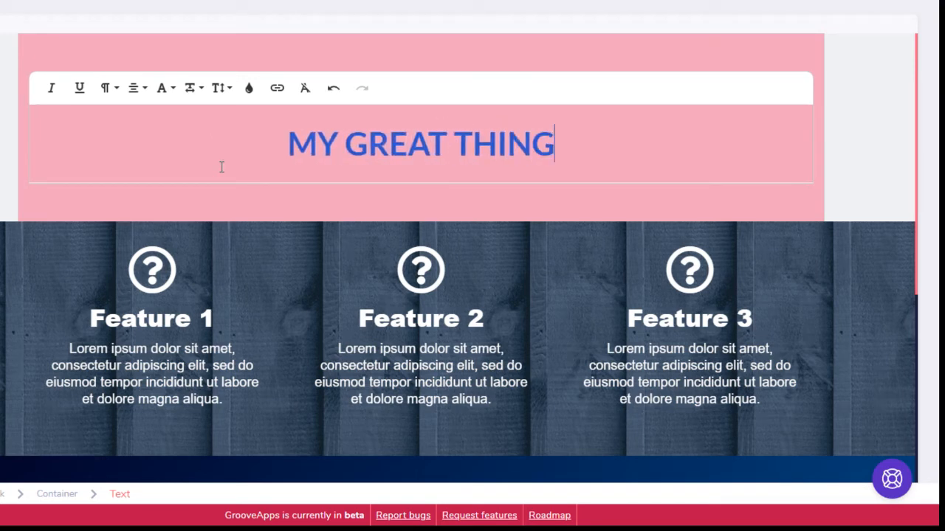
type(" !")
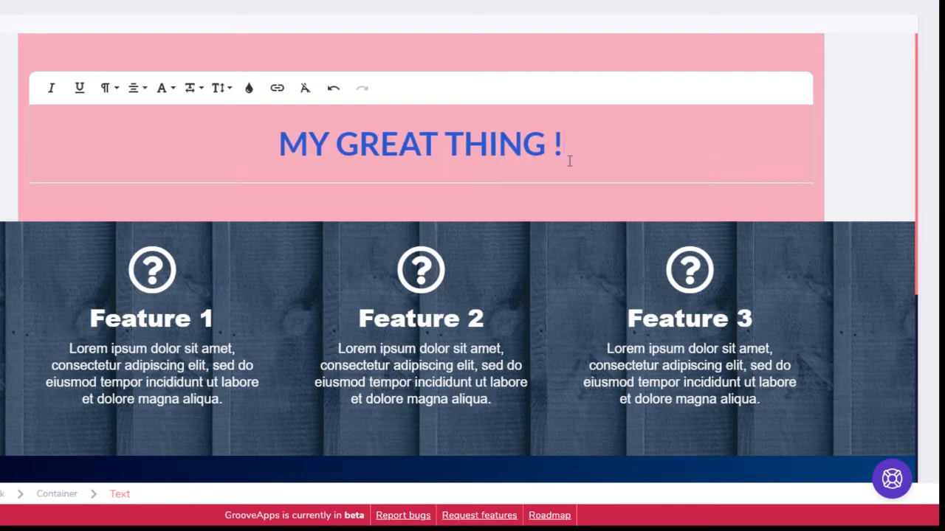
Select the whole headline in the inline editor and try to set its text color to black
left_click_drag(555, 147, 243, 145)
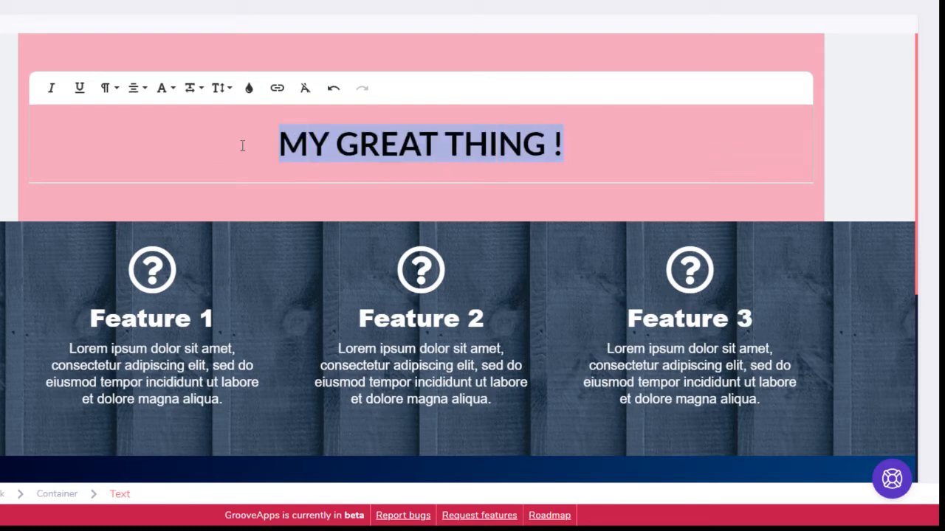
left_click(249, 88)
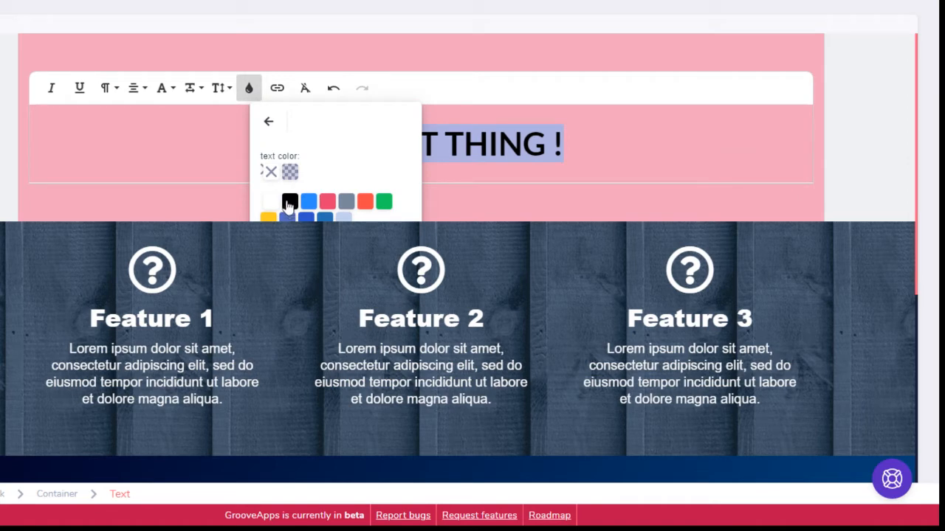
left_click(536, 163)
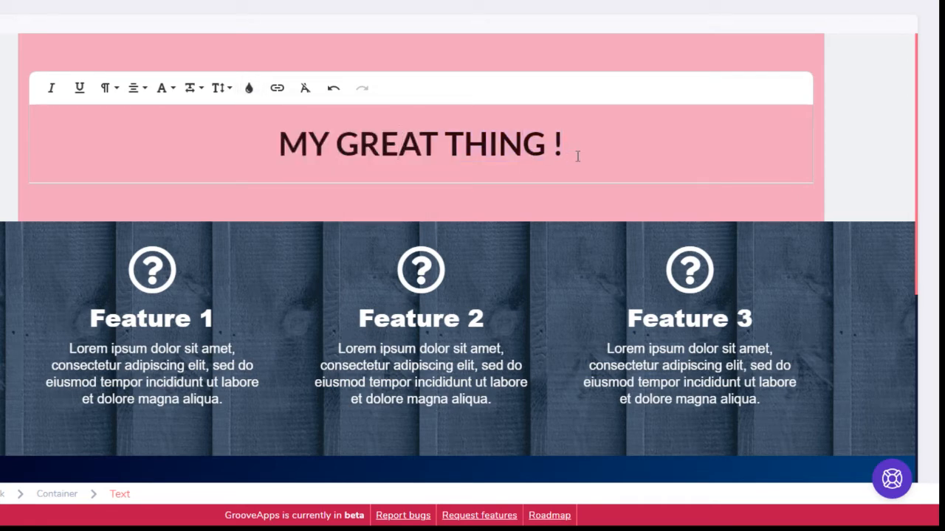
left_click_drag(578, 156, 238, 158)
left_click(250, 92)
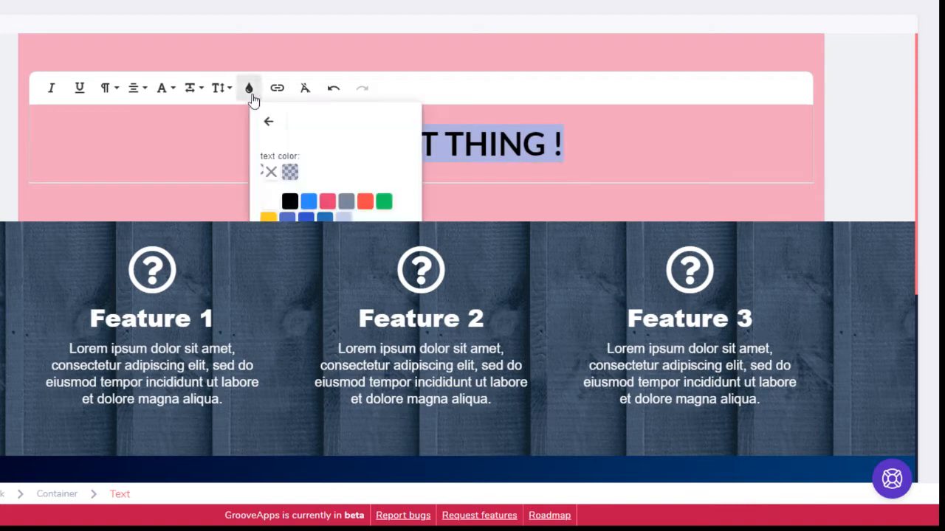
left_click(490, 152)
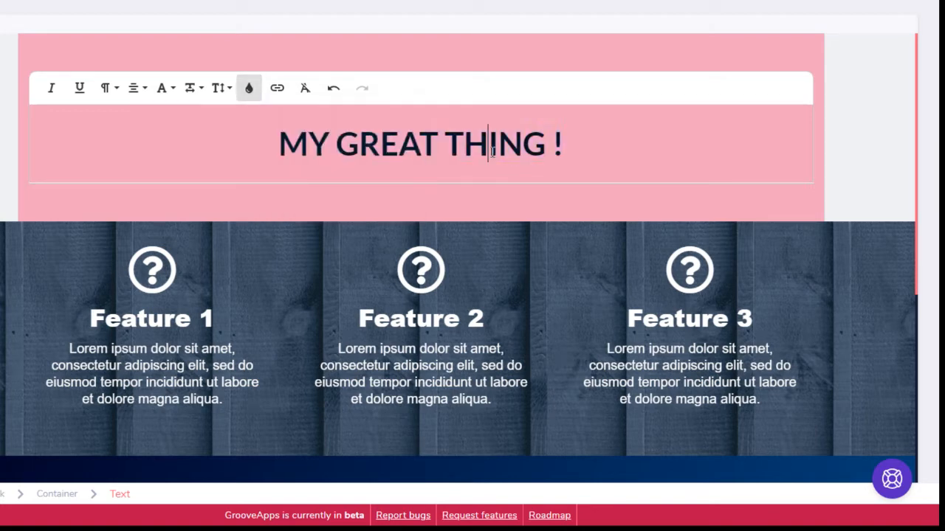
left_click(255, 134)
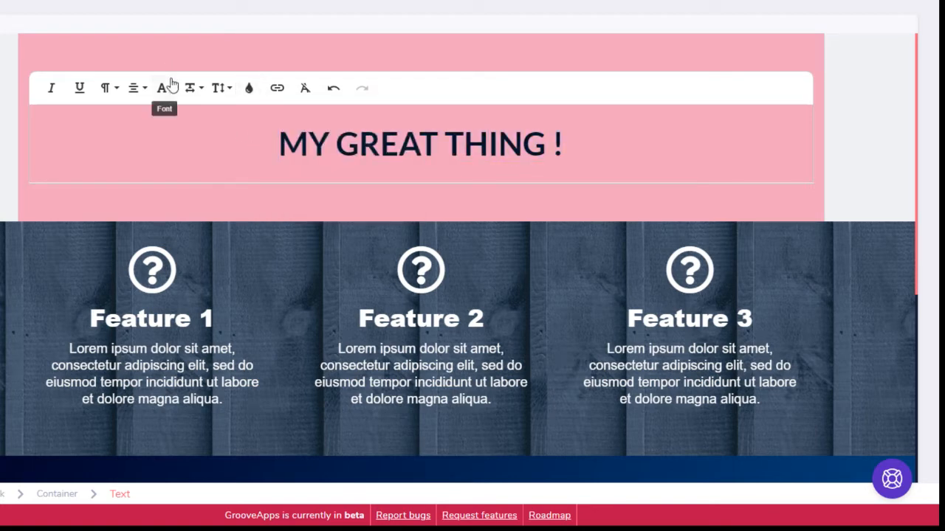
Browse the inline editor's alignment and font options, and try to set the headline's font weight to bold
left_click(142, 92)
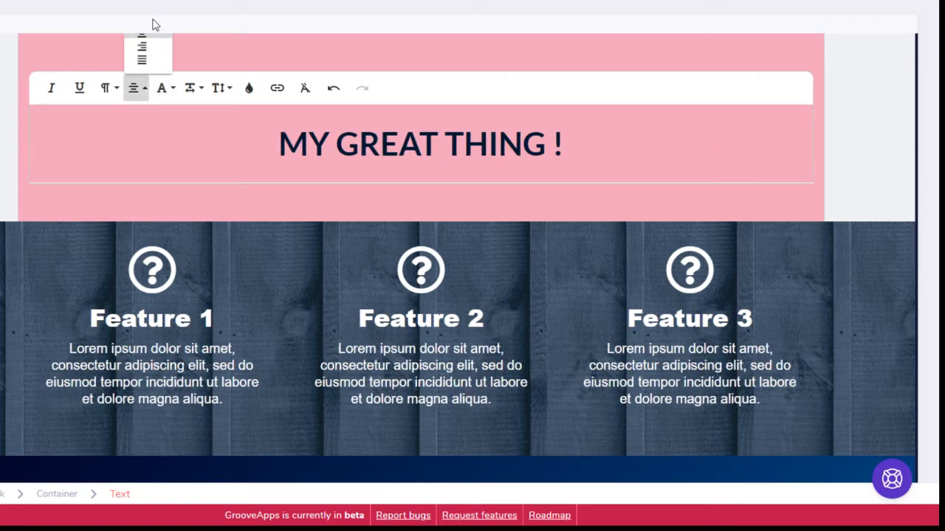
left_click(174, 89)
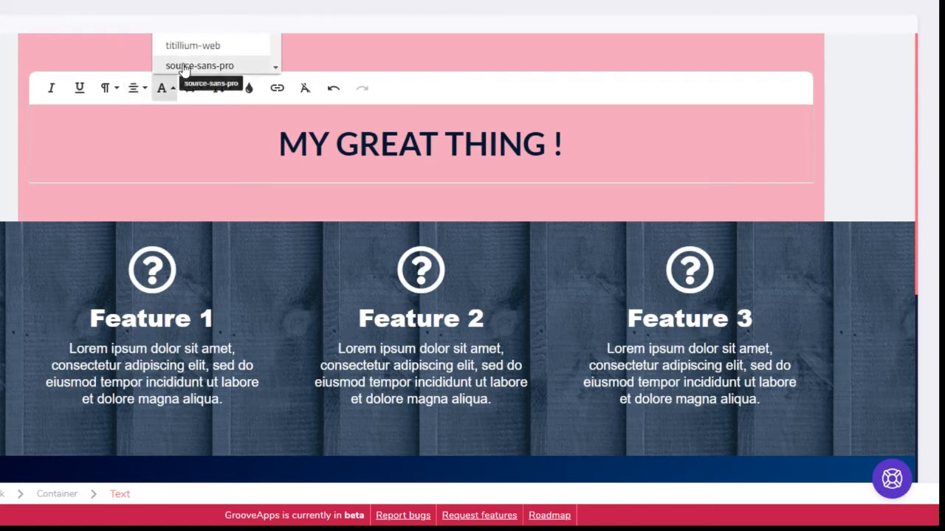
left_click(203, 97)
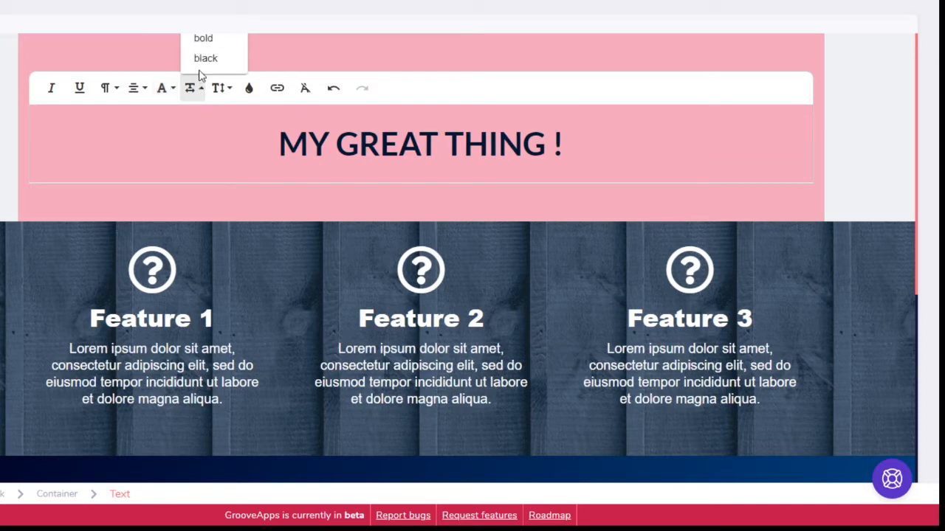
left_click(204, 43)
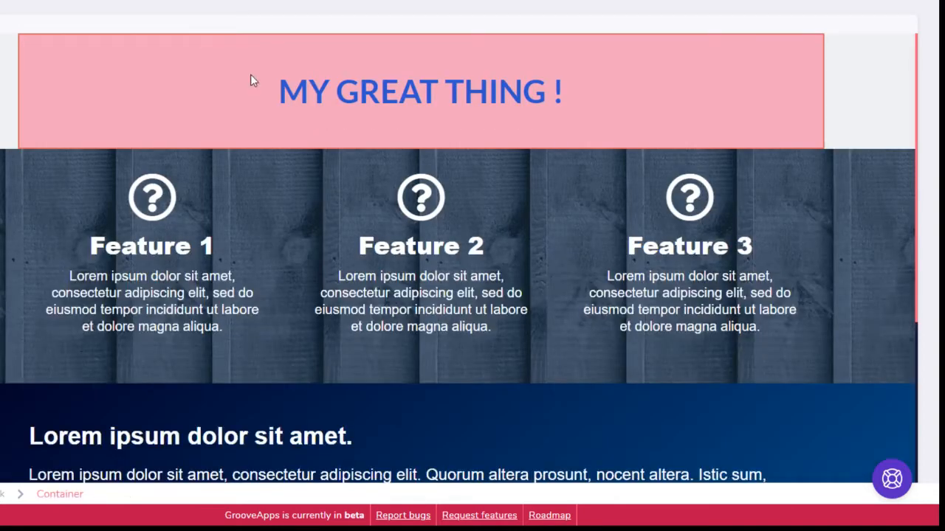
Set the text color of the "MY GREAT THING !" component to black in its style settings
left_click(556, 75)
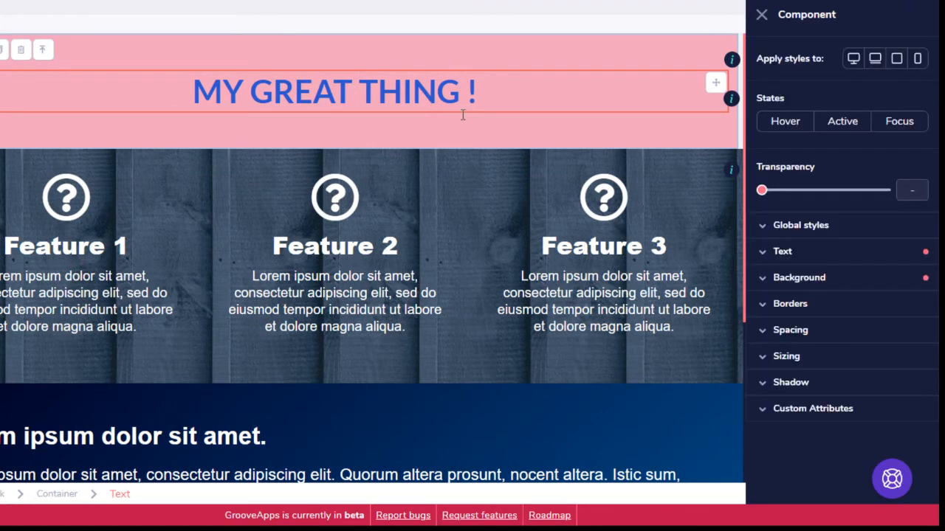
left_click(818, 262)
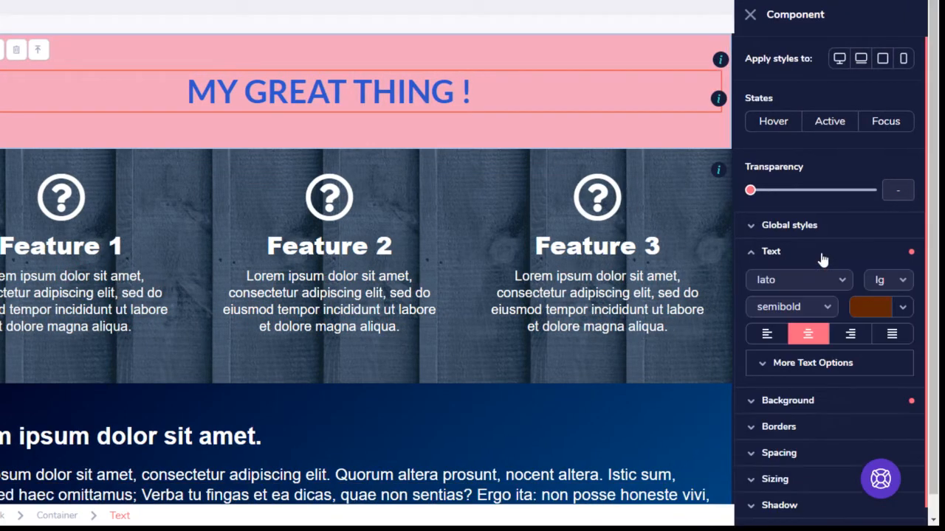
left_click(904, 309)
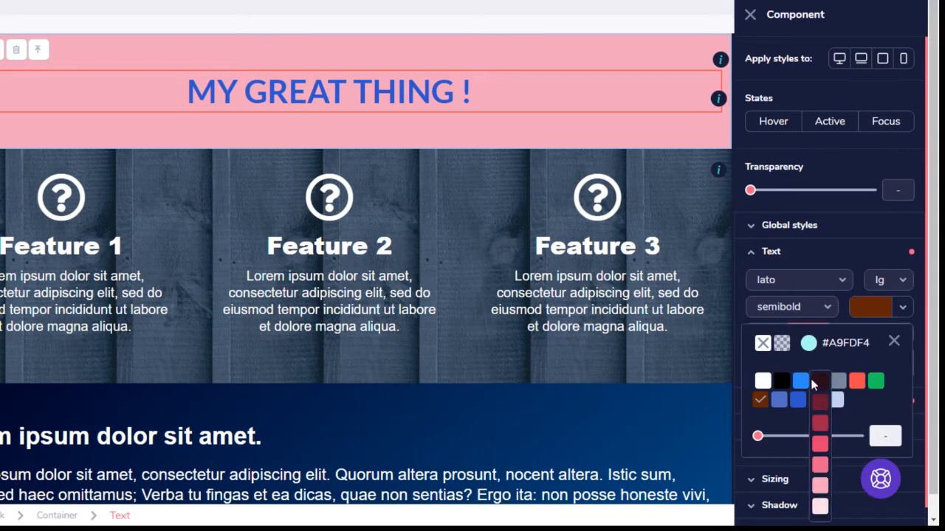
left_click(781, 346)
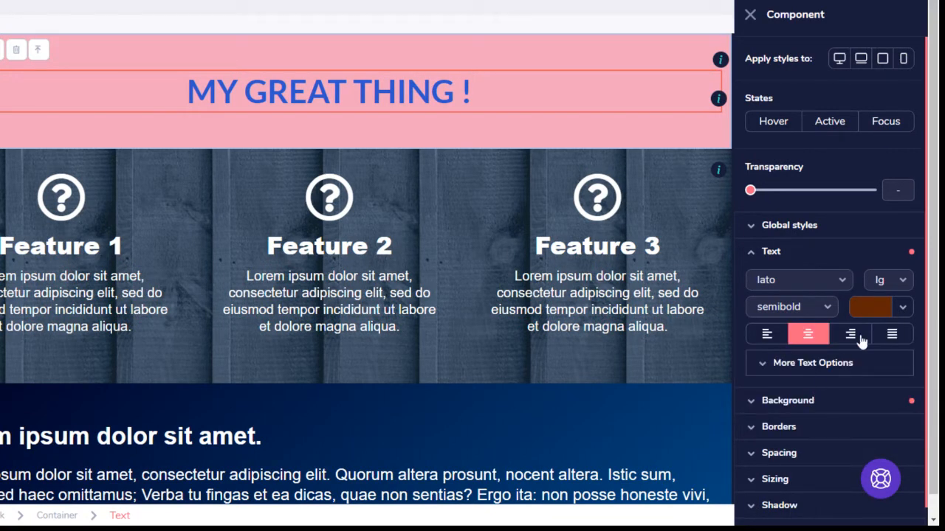
left_click(905, 304)
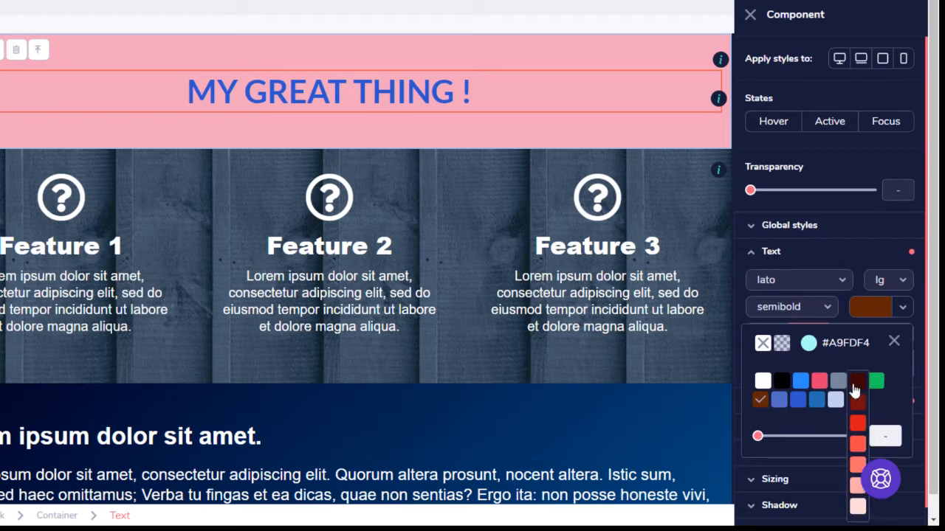
left_click(781, 380)
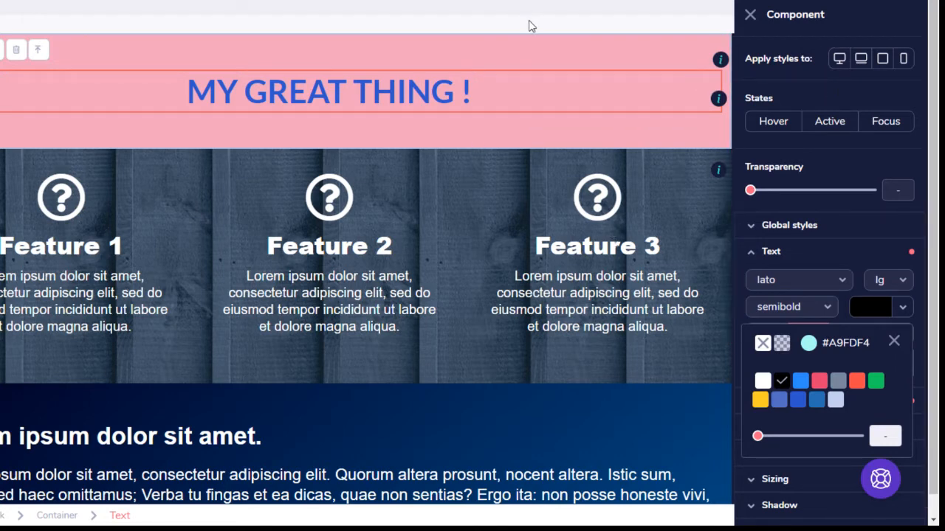
left_click(341, 61)
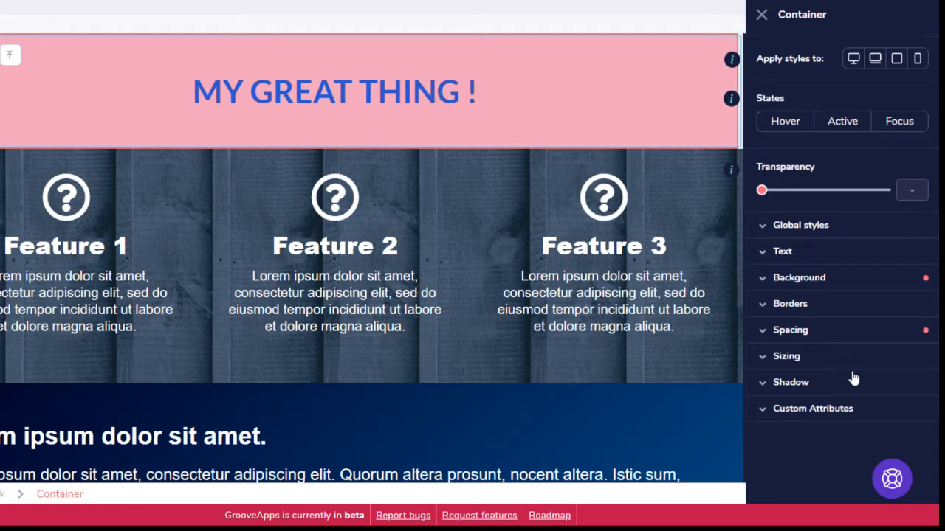
Set the background color of the question mark icon above Feature 1 to a light green shade
left_click(79, 217)
left_click(81, 241)
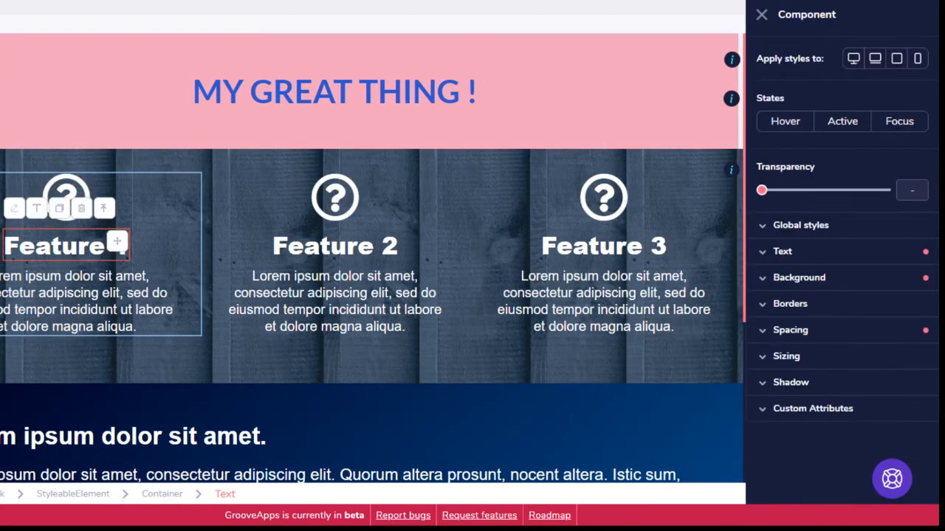
left_click(2, 251)
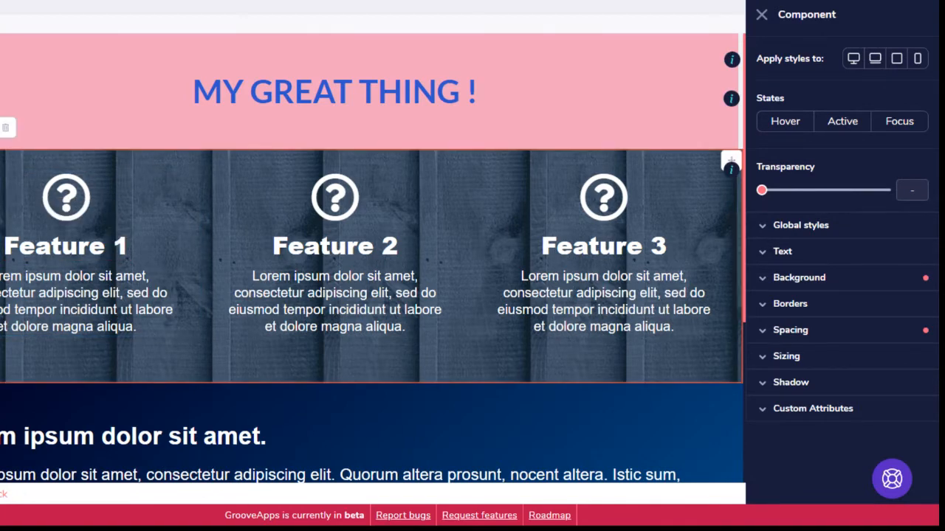
left_click(50, 199)
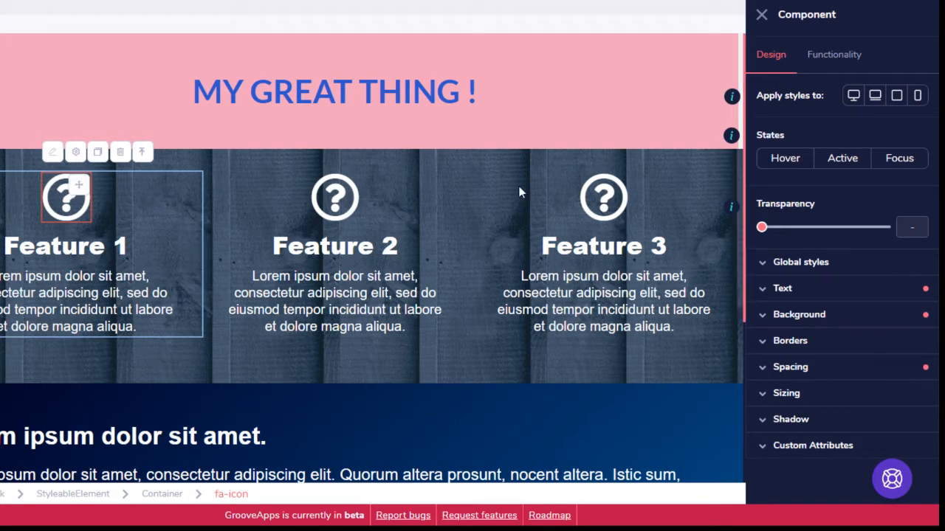
left_click(913, 317)
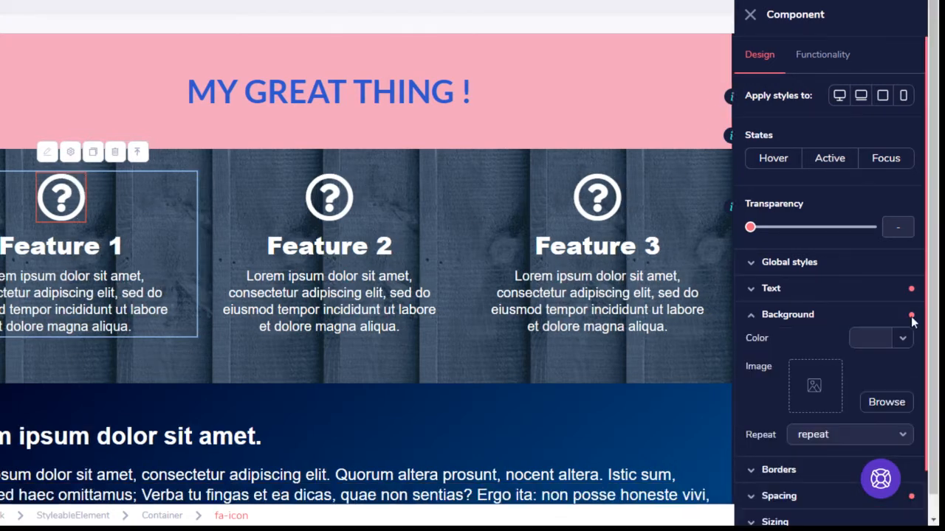
left_click(897, 344)
mouse_move(871, 417)
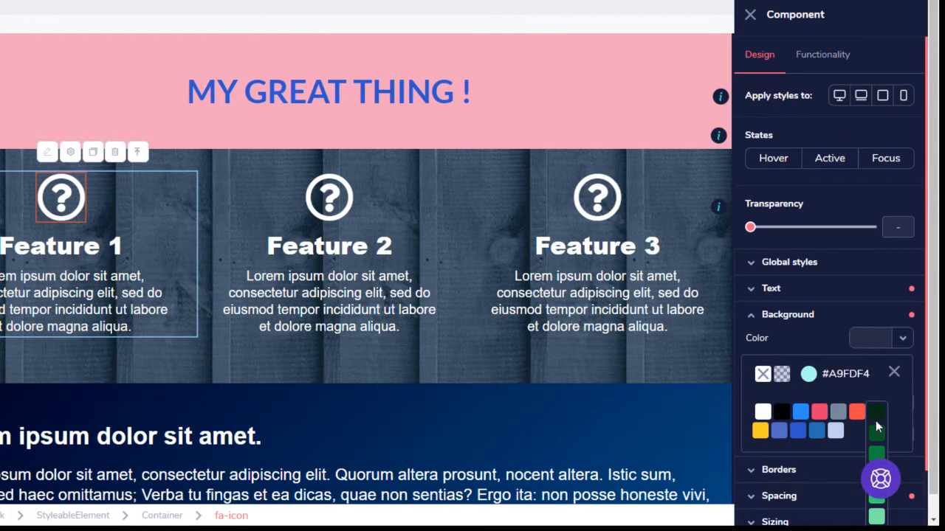
scroll(879, 421, "down", 1)
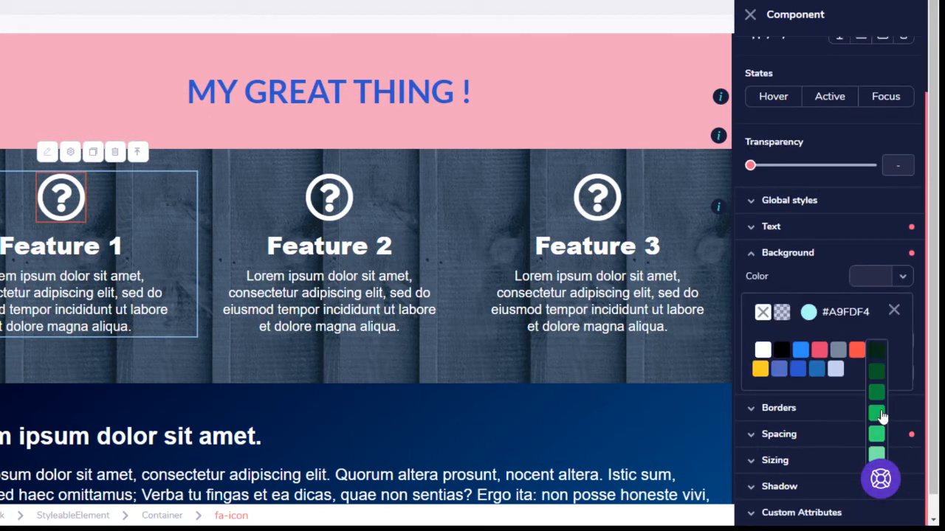
left_click(879, 441)
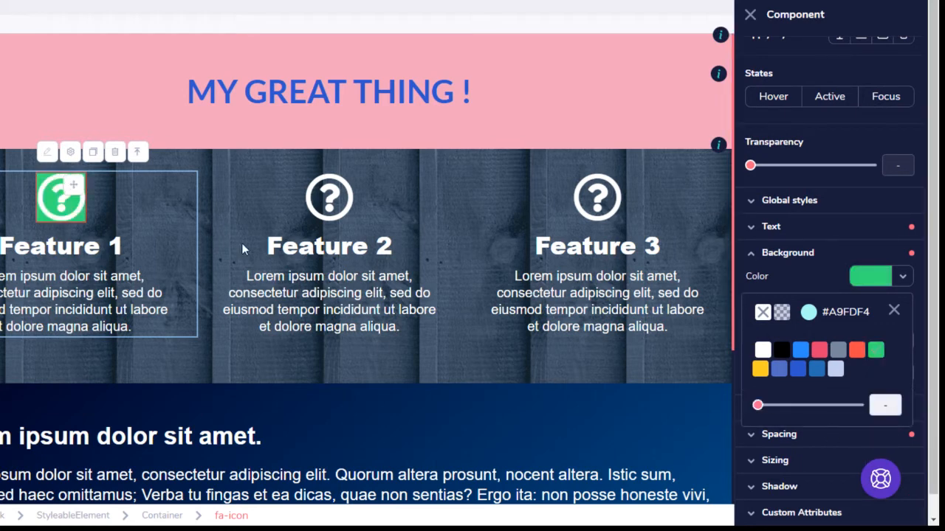
Set the background color of the container holding the Feature 1 column to green
left_click(141, 196)
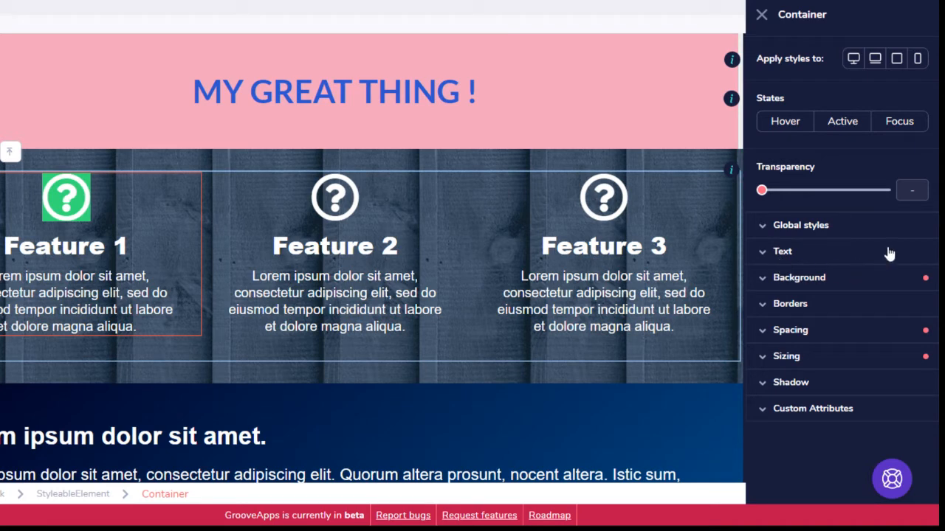
left_click(846, 280)
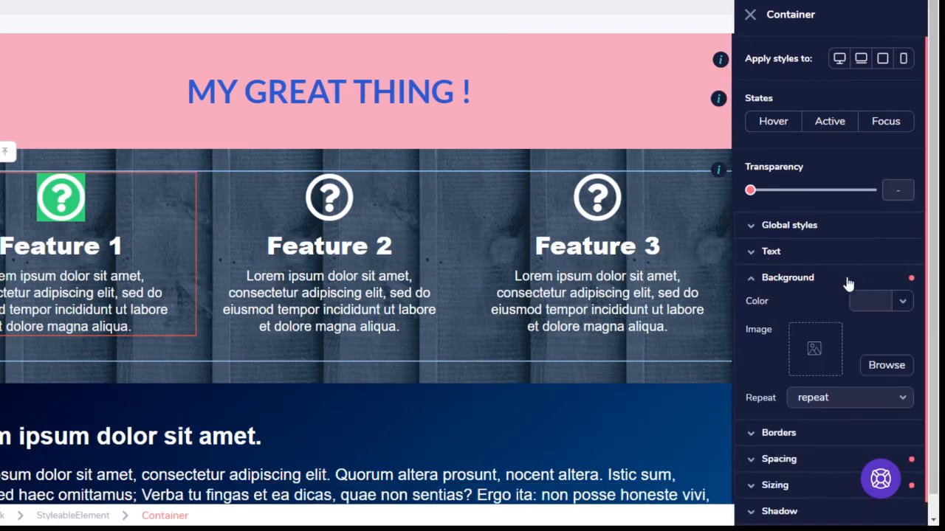
left_click(903, 301)
mouse_move(876, 375)
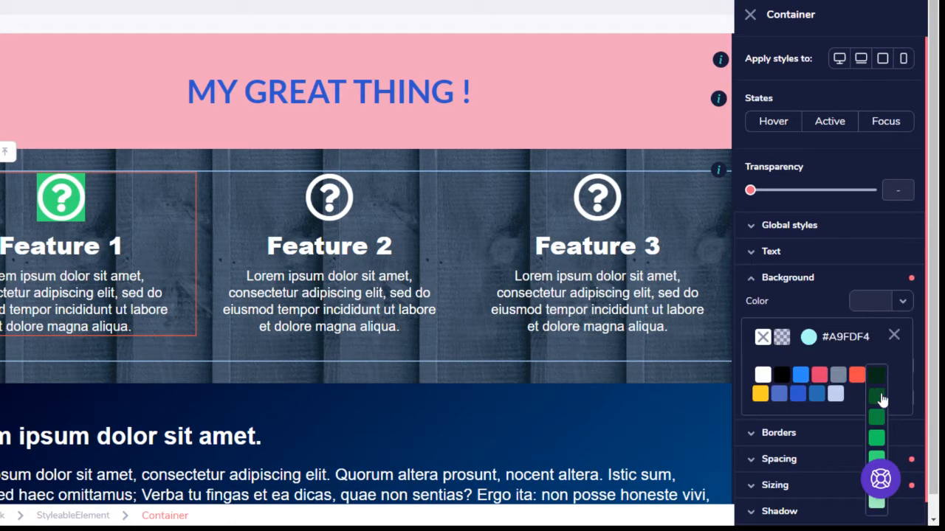
left_click(877, 440)
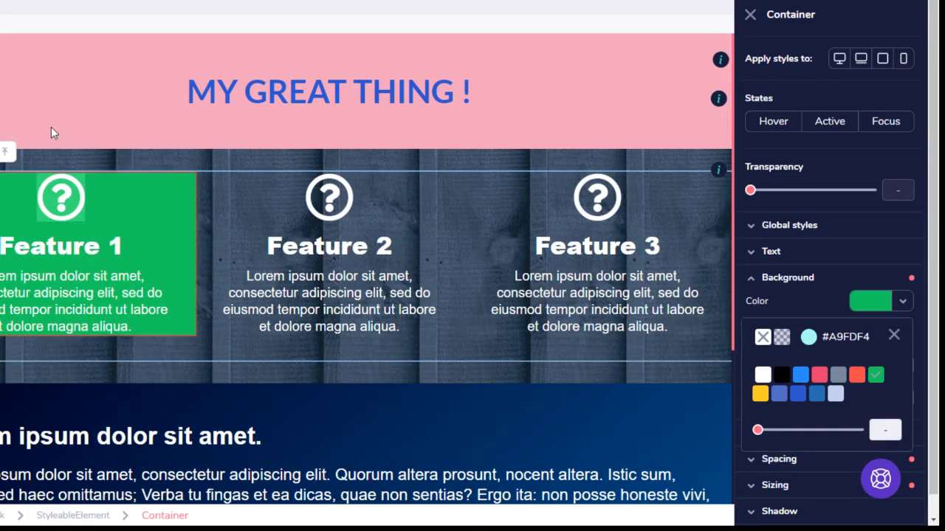
Remove the background color from the question mark icon above Feature 1
left_click(62, 213)
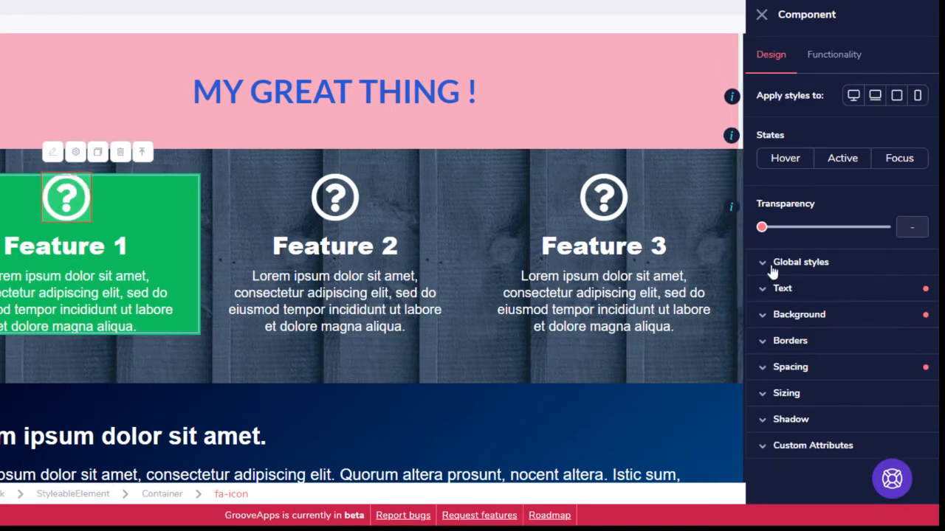
left_click(875, 316)
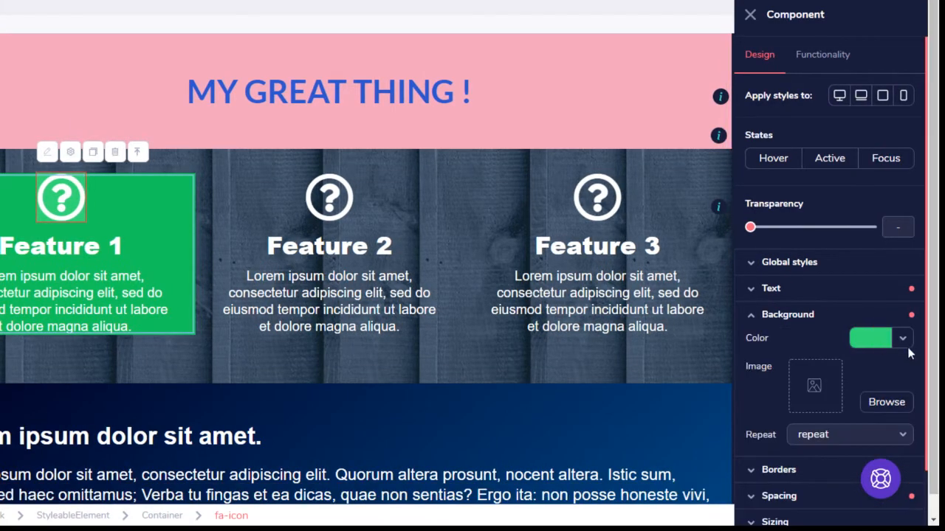
left_click(902, 339)
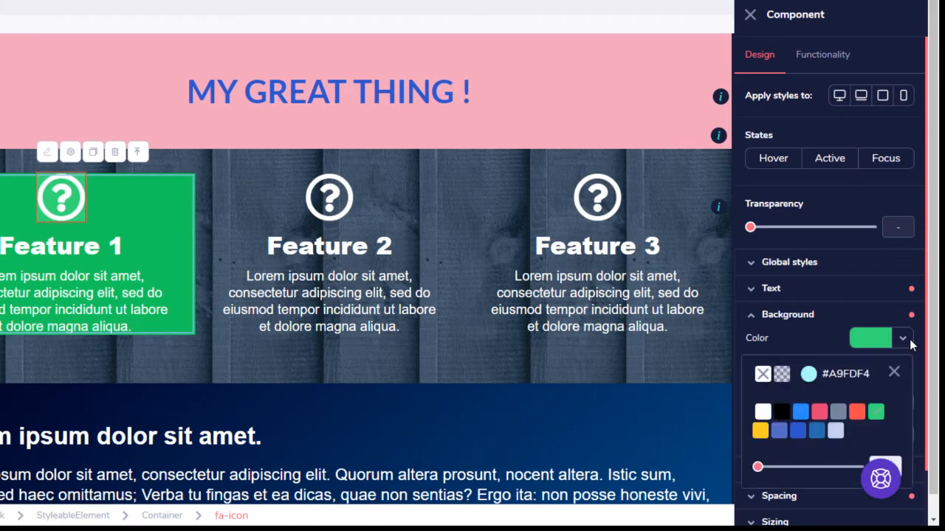
left_click(764, 374)
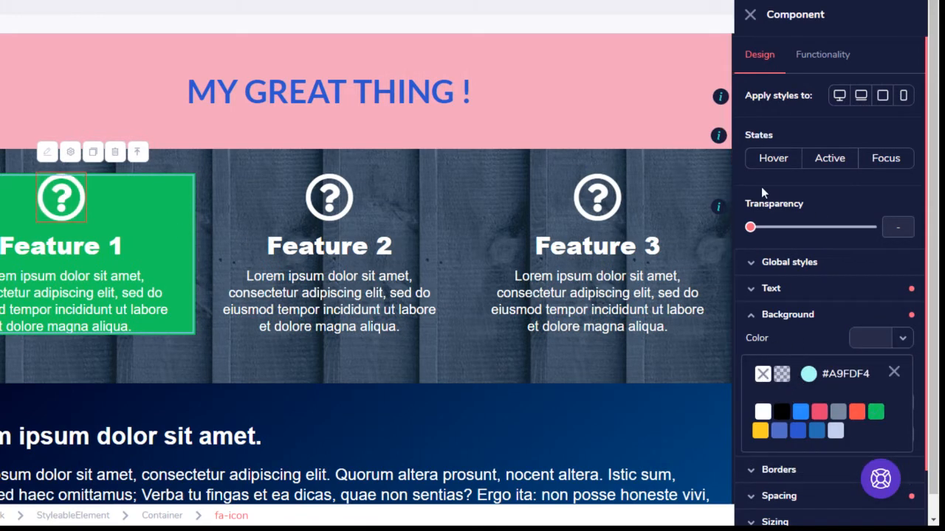
Open the Font Awesome free icon gallery in a new browser tab from the address given in the icon's functionality settings
left_click(822, 57)
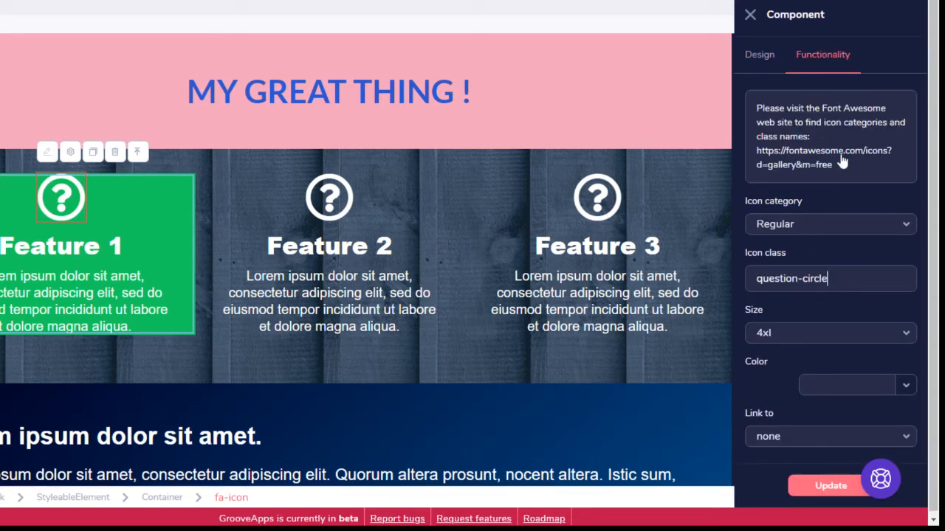
left_click_drag(796, 178, 759, 164)
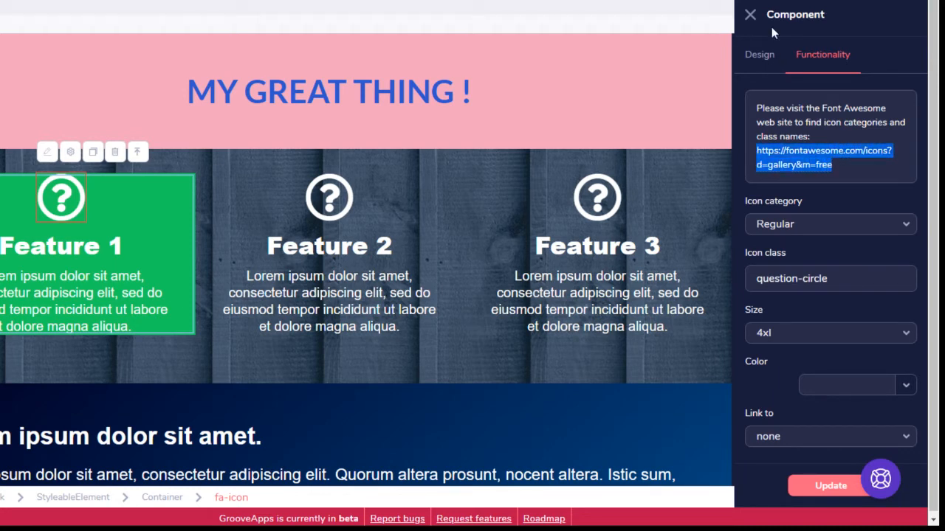
key("ctrl+t")
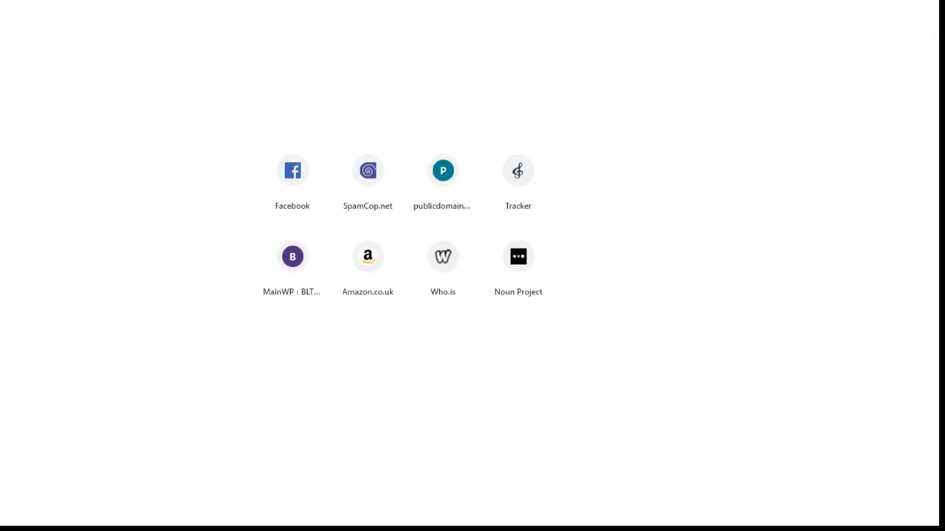
key("Return")
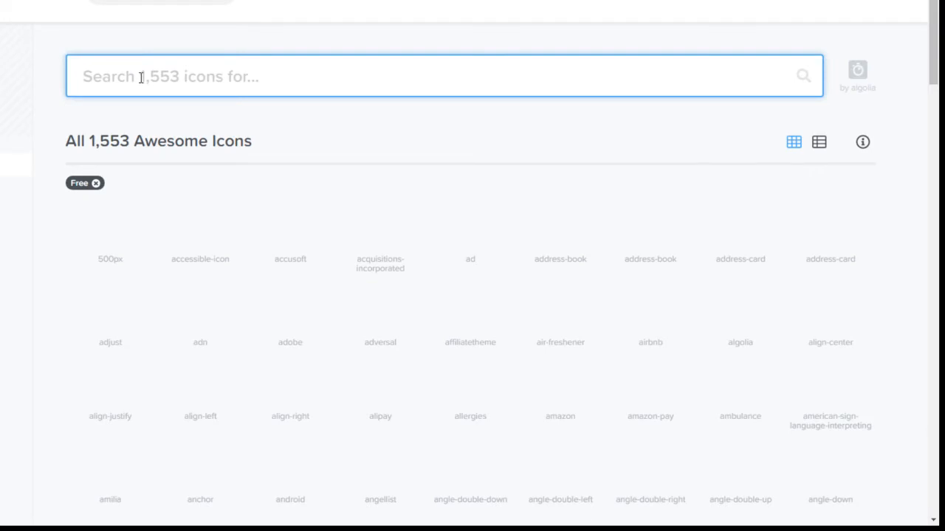
Search the Font Awesome gallery for star, open the grin-stars icon and copy its name, returning to the GroovePages editor
type("star")
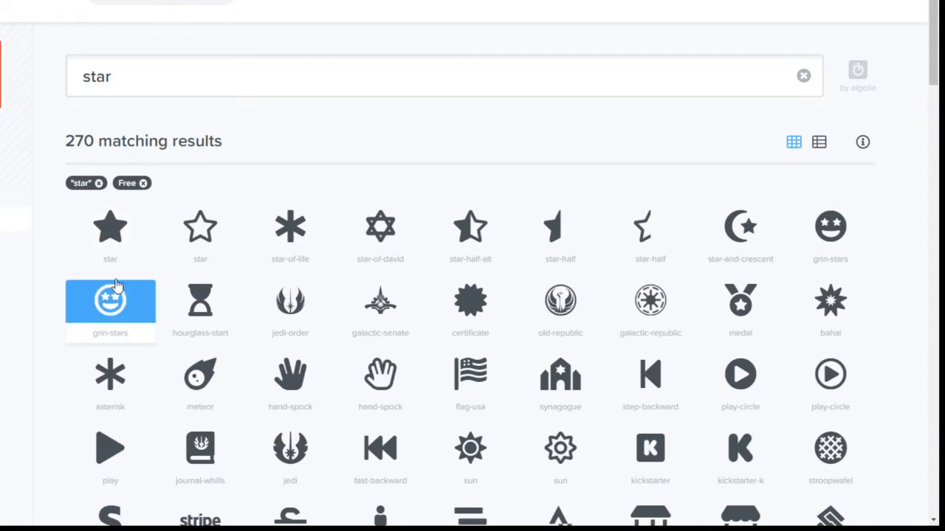
left_click(119, 298)
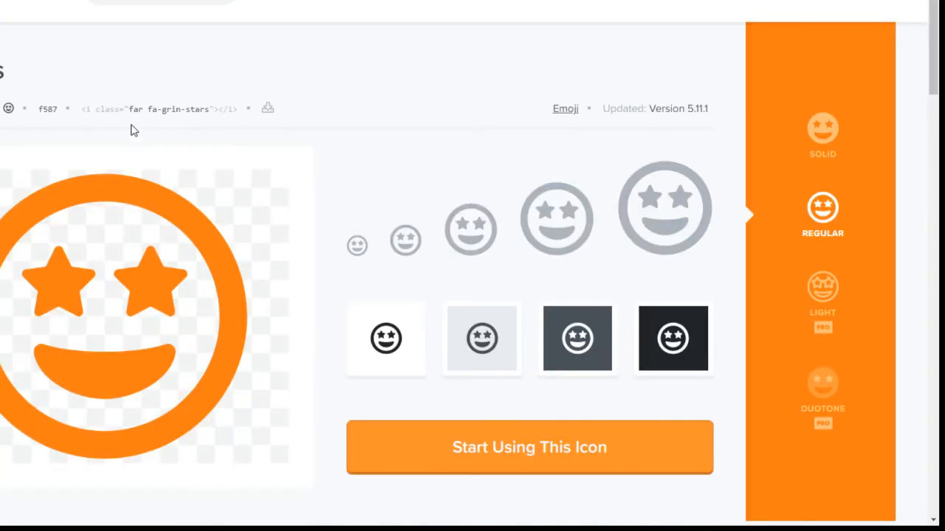
left_click(1, 72)
key("ctrl+c")
left_click(0, 72)
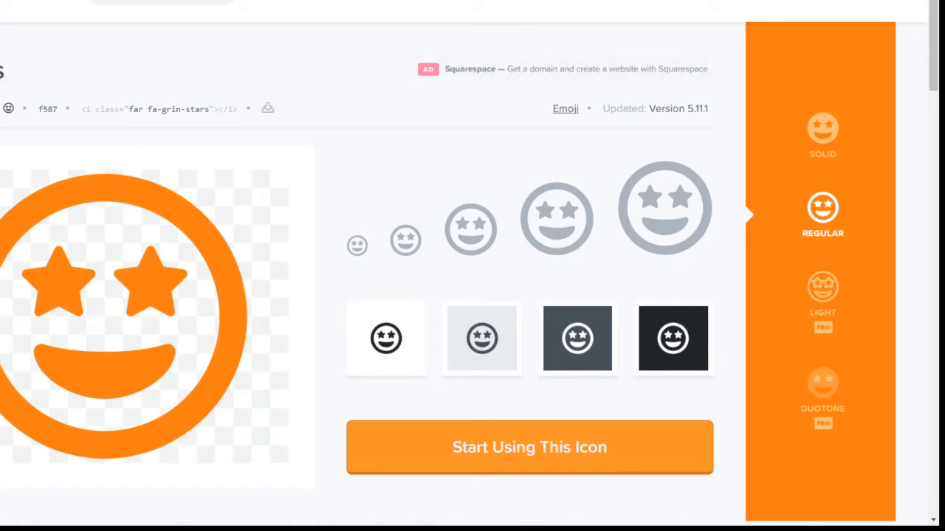
left_click(0, 73)
left_click(1, 72)
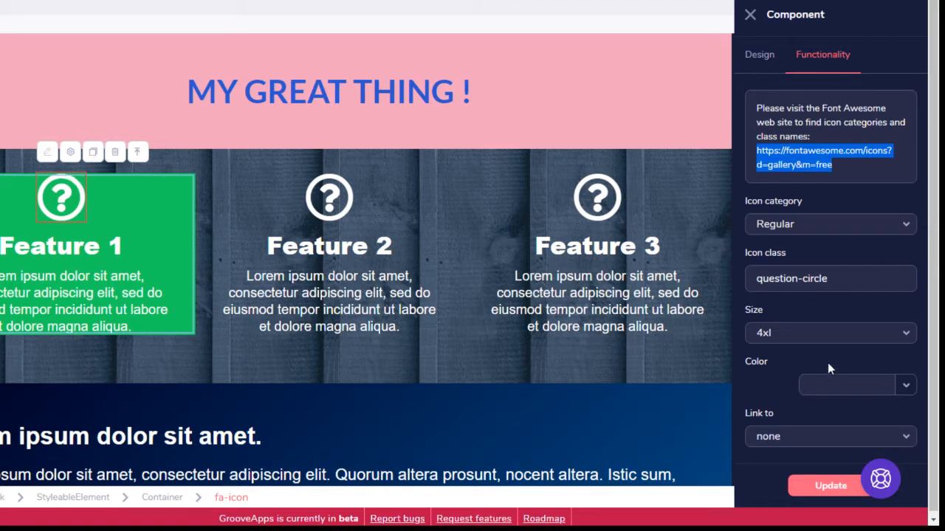
Try to change the Feature 1 icon by entering grin-stars as its icon class and choosing the Regular category
left_click_drag(851, 281, 746, 292)
key("ctrl+v")
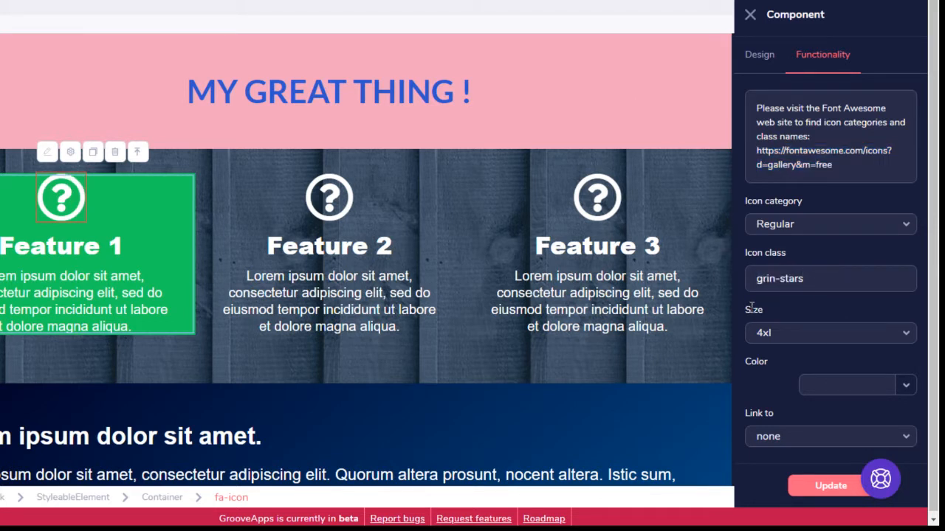
left_click(906, 225)
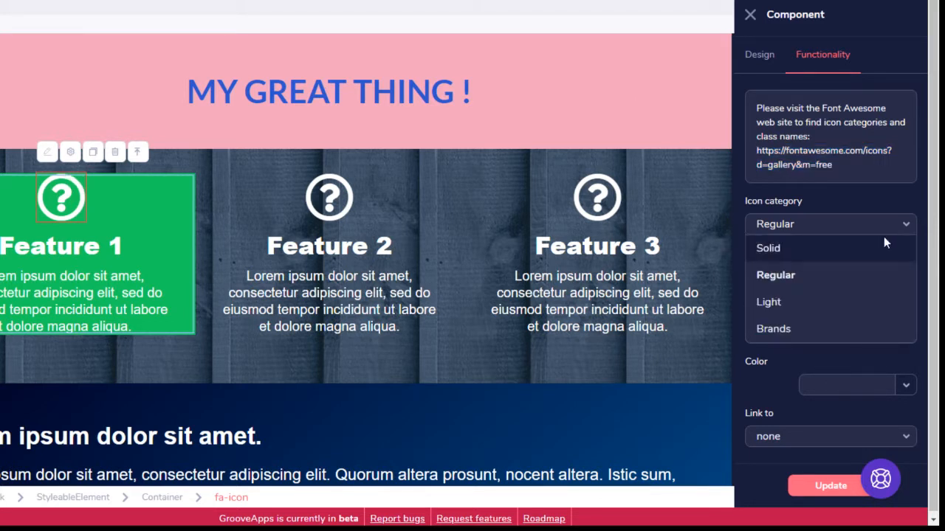
left_click(828, 271)
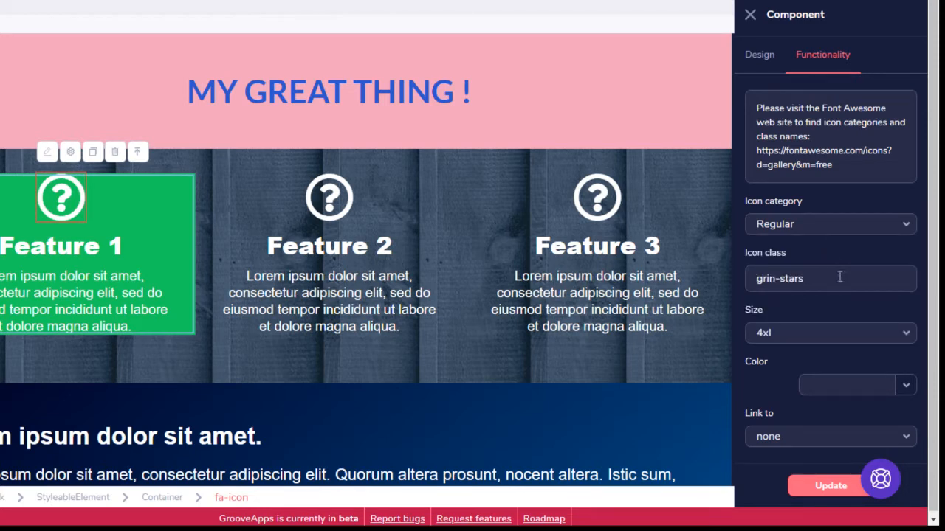
Try the sm and xl sizes for the icon above Feature 1
left_click(905, 333)
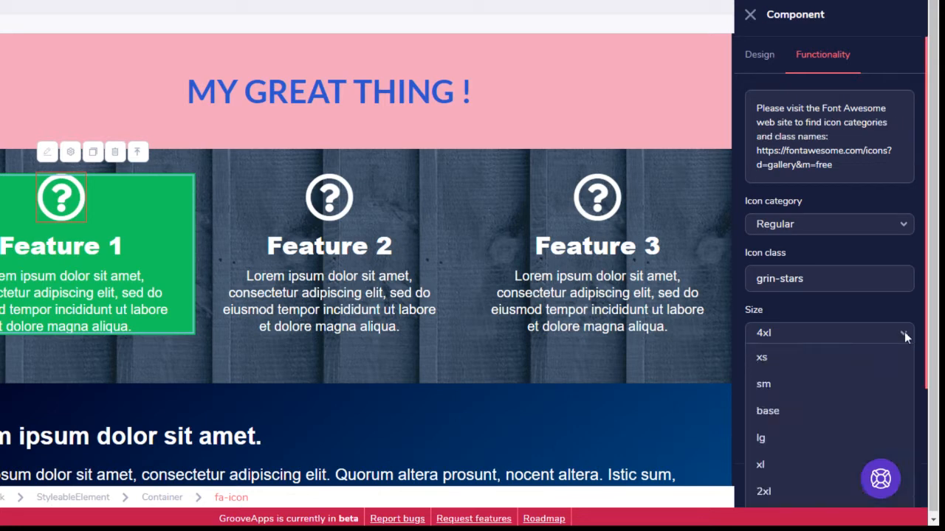
left_click(805, 385)
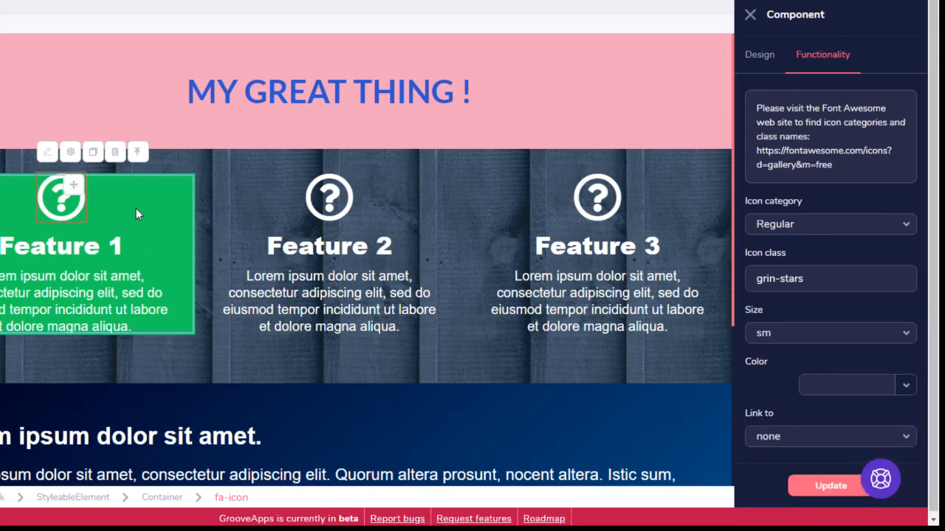
left_click(906, 333)
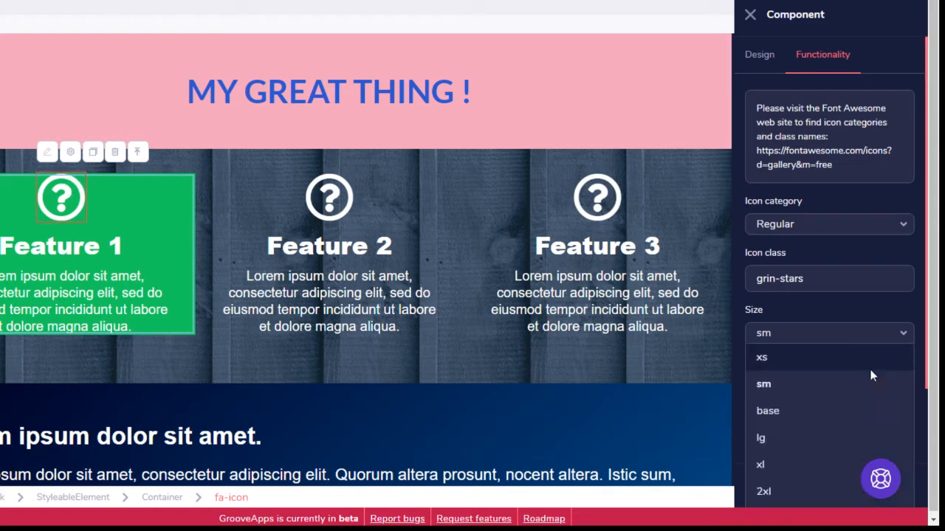
left_click(791, 464)
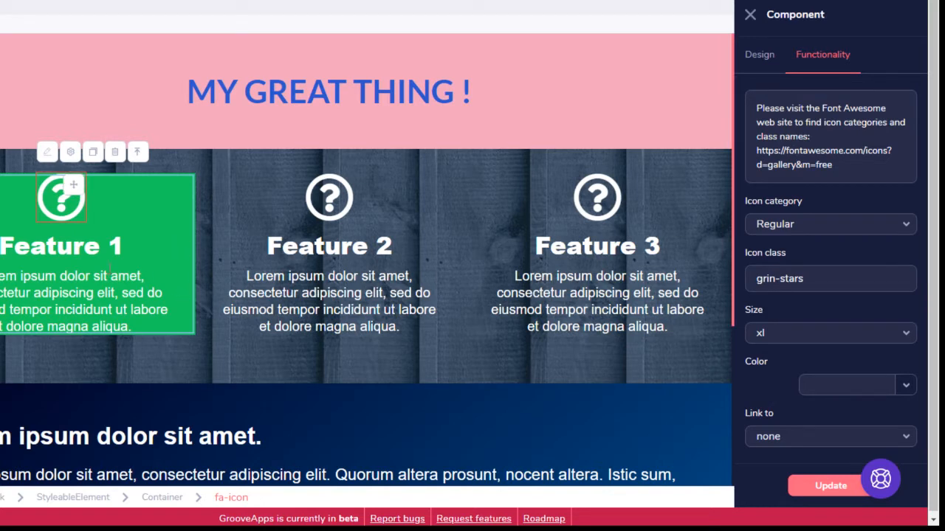
Try to set the text color of the Feature 1 heading to a dark amber shade in its text styles
left_click(93, 249)
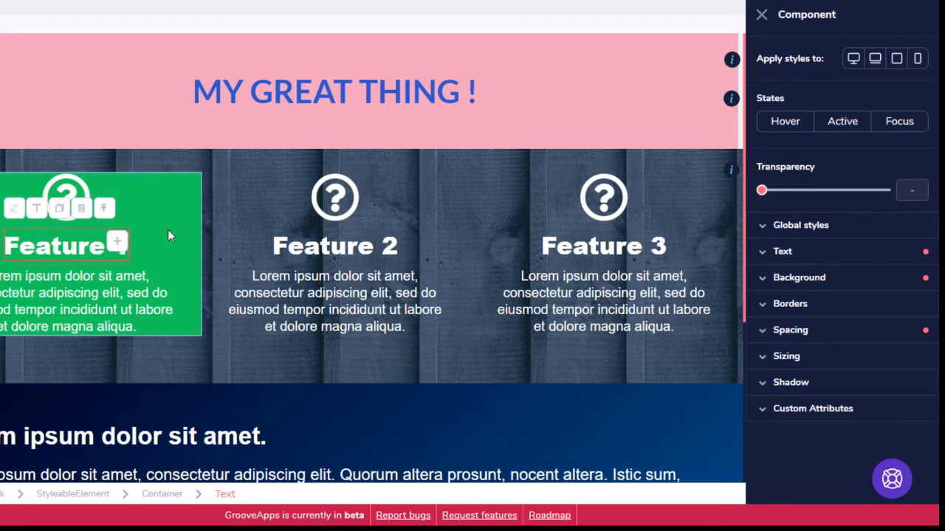
left_click(802, 255)
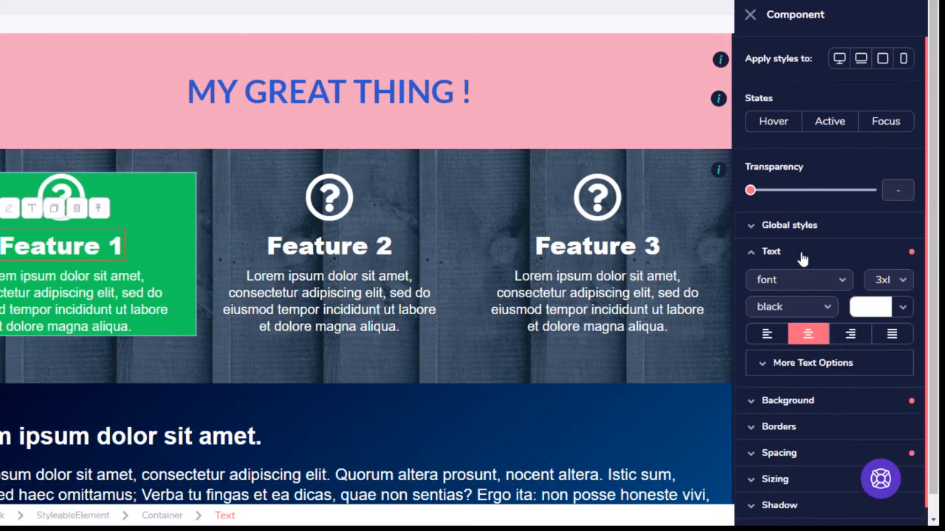
left_click(901, 310)
mouse_move(760, 399)
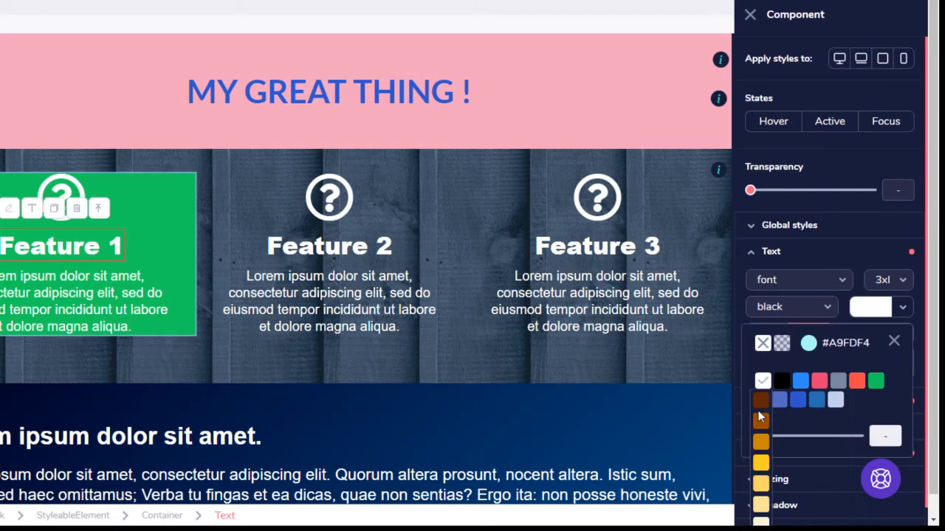
left_click(760, 442)
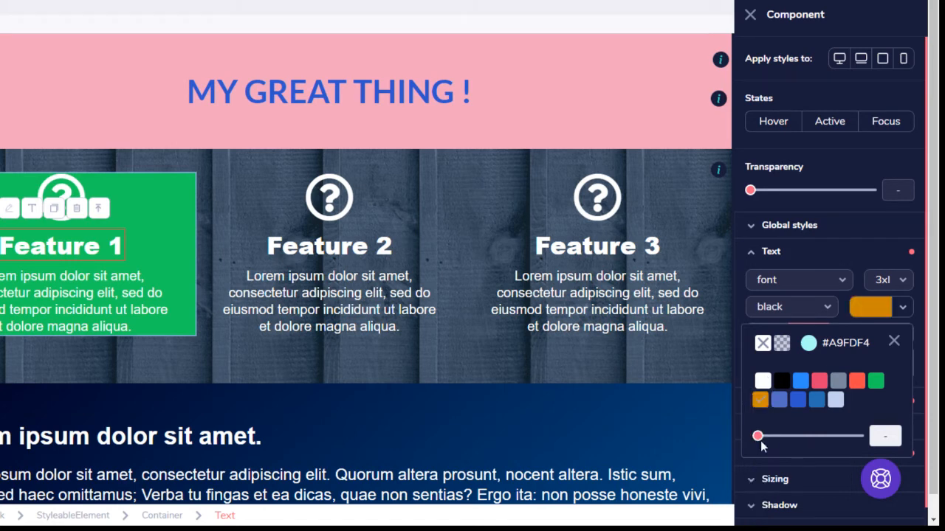
Replace the Feature 1 heading text with BENEFIT 1
left_click(32, 213)
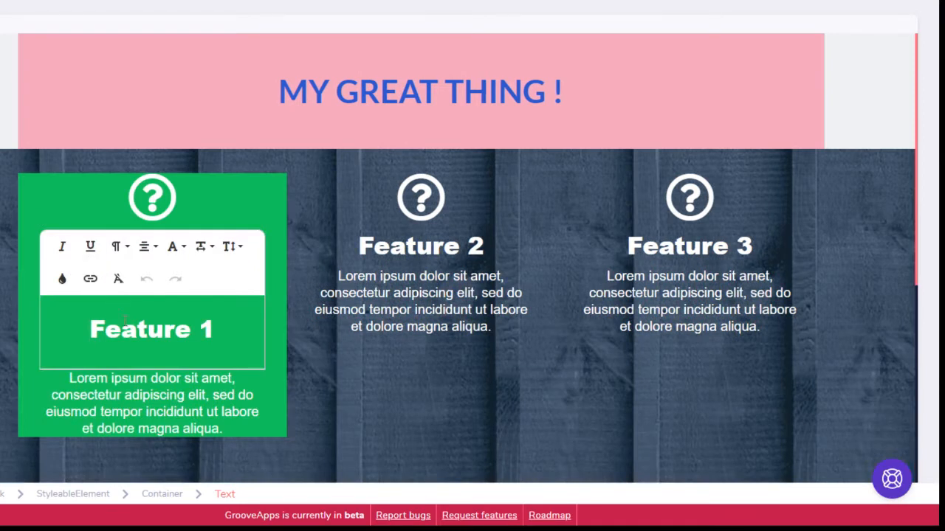
left_click_drag(215, 330, 89, 330)
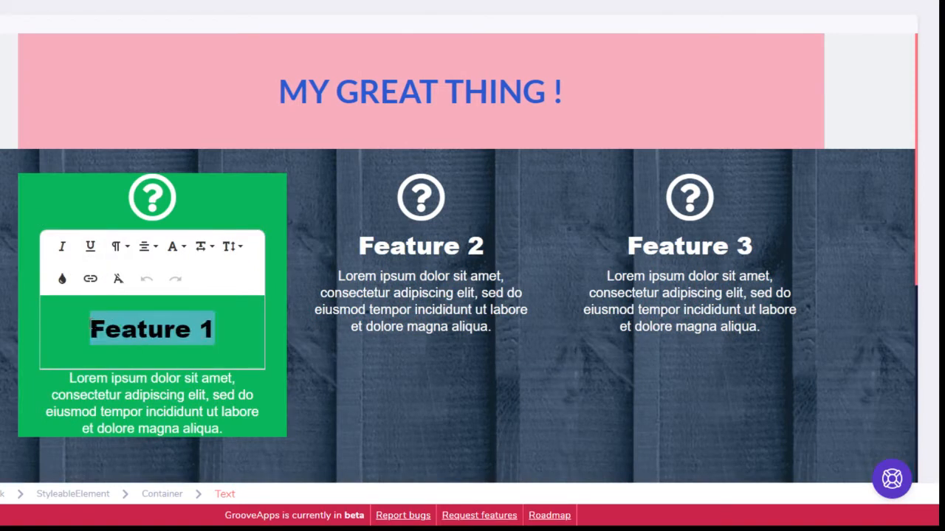
type("BENEFIT 1")
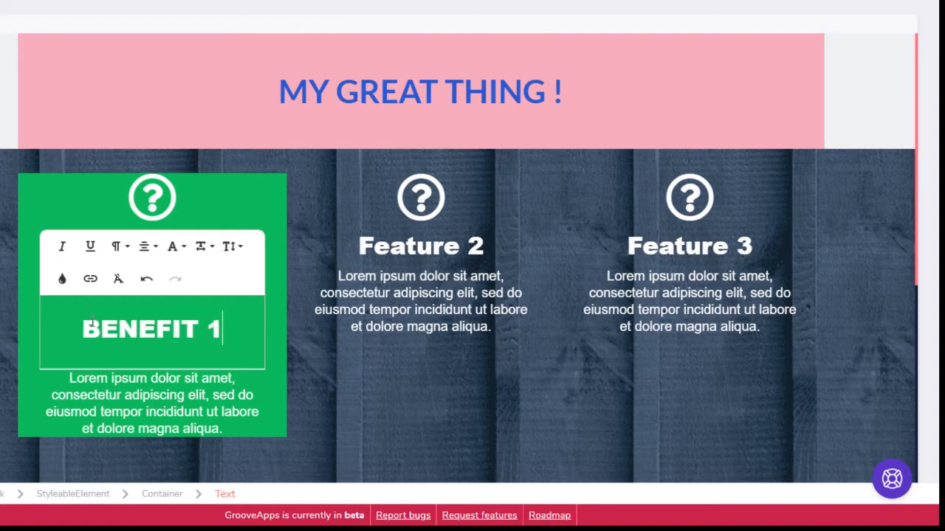
left_click(867, 123)
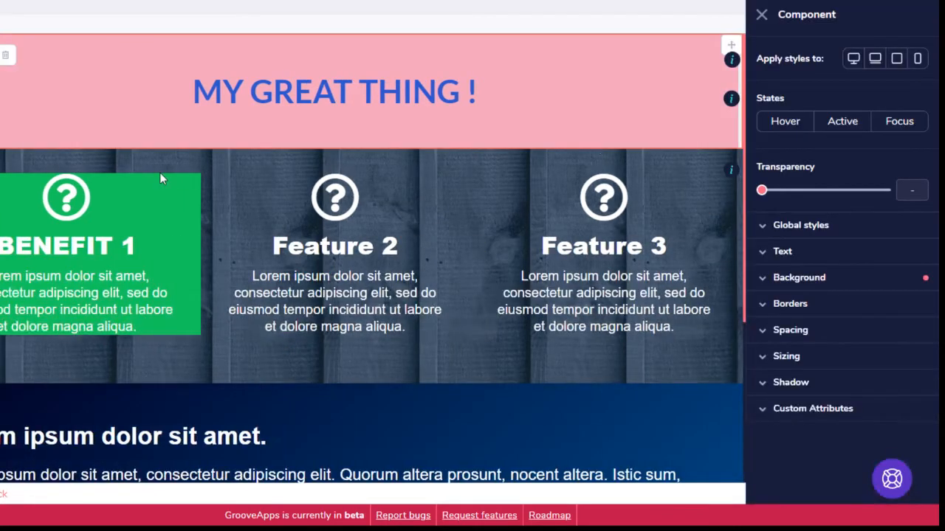
Examine the style settings offered for the Feature 2 column's container, heading and paragraph by selecting them in turn
left_click(331, 257)
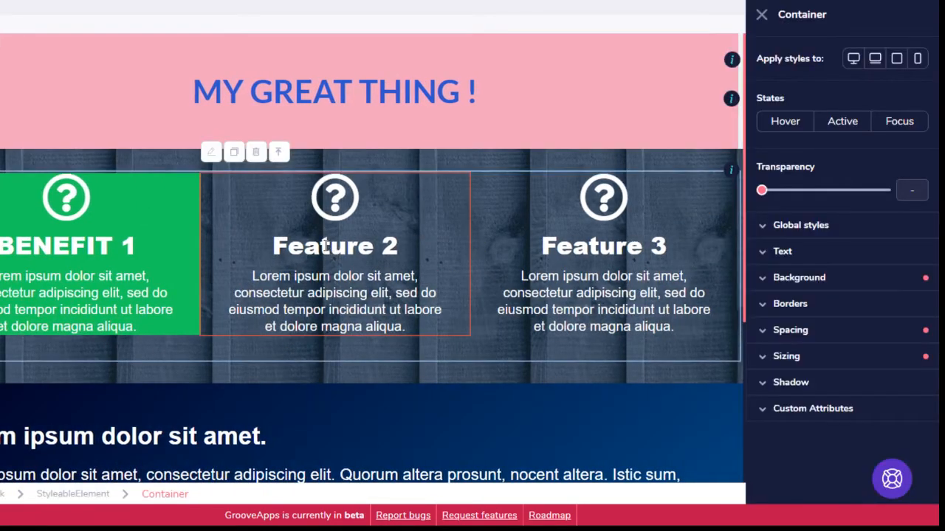
left_click(333, 292)
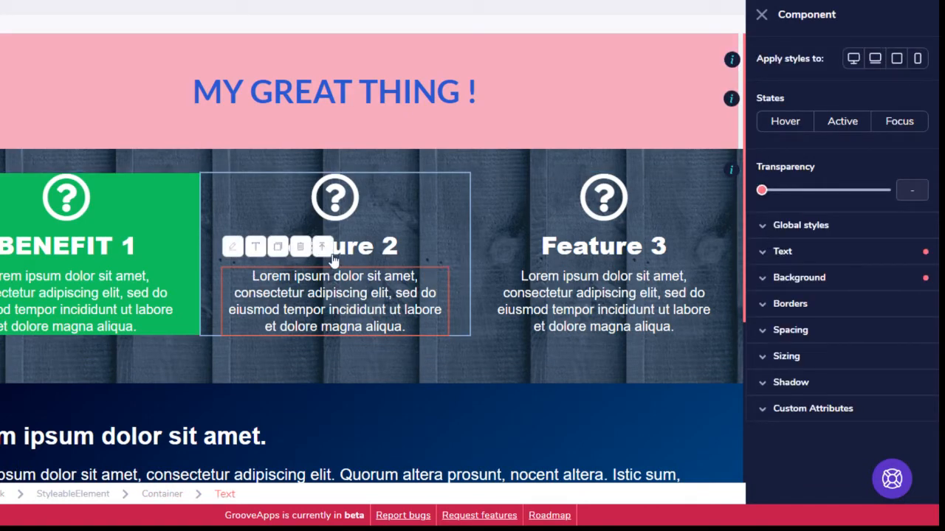
left_click(353, 247)
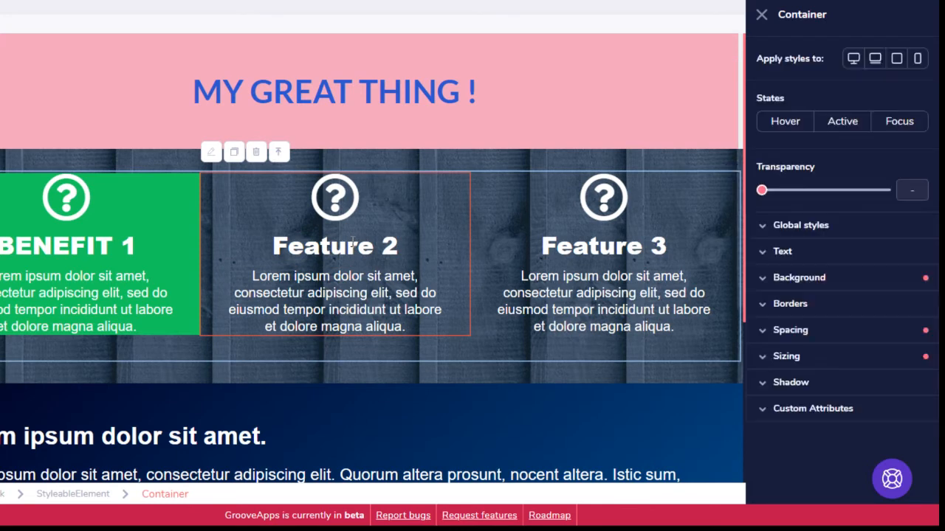
double_click(380, 230)
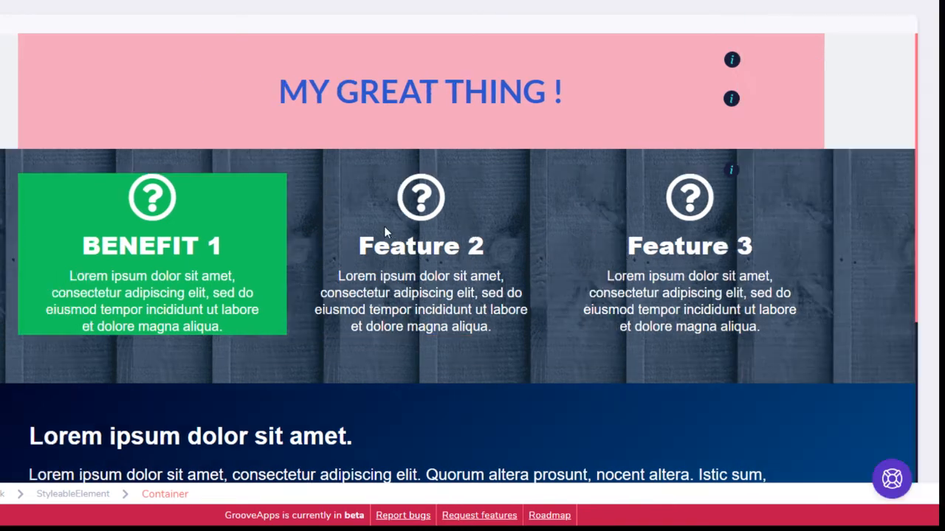
left_click(424, 244)
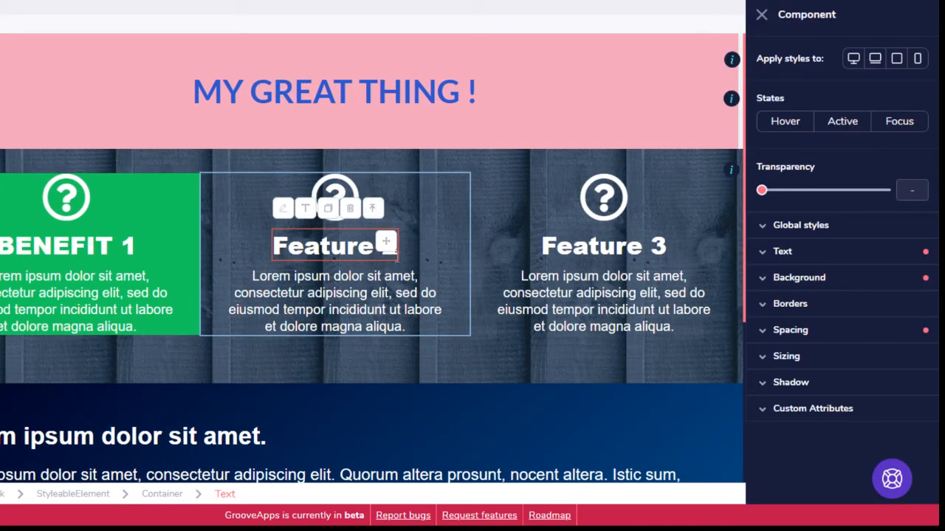
left_click(399, 192)
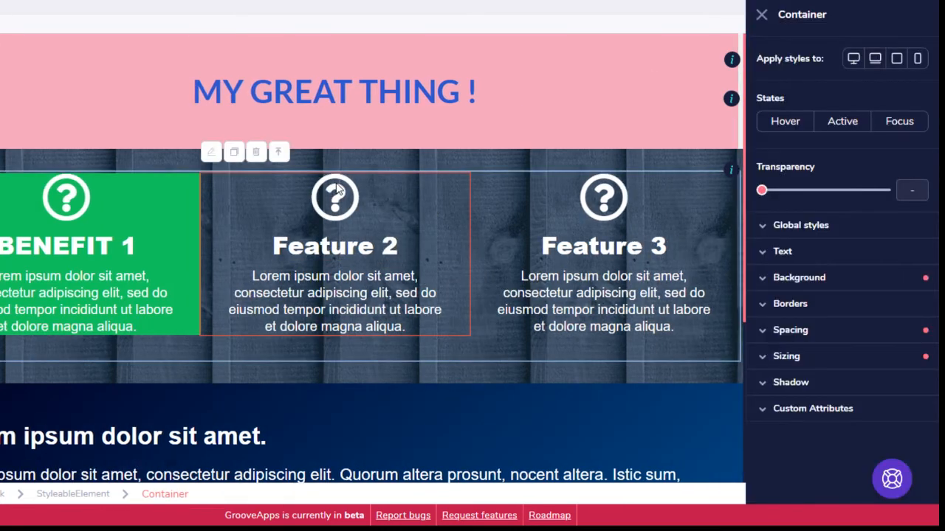
left_click(335, 202)
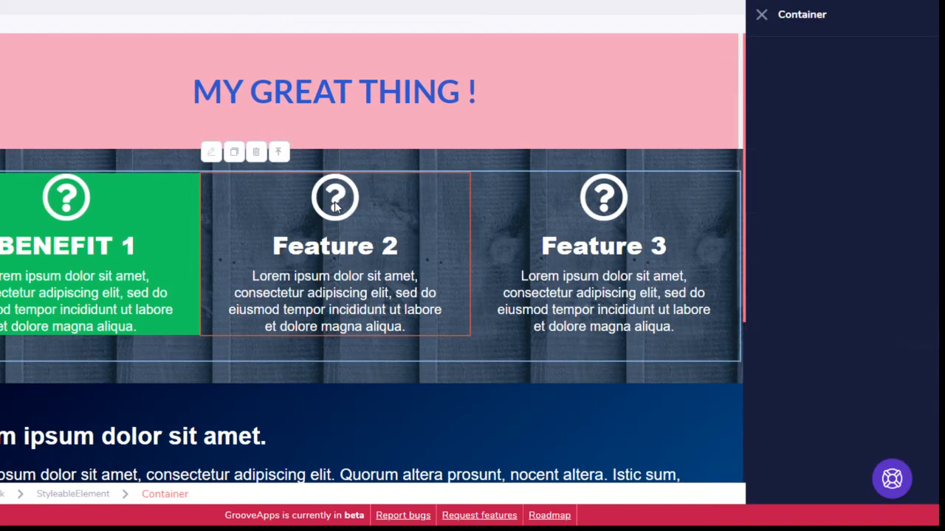
left_click(348, 217)
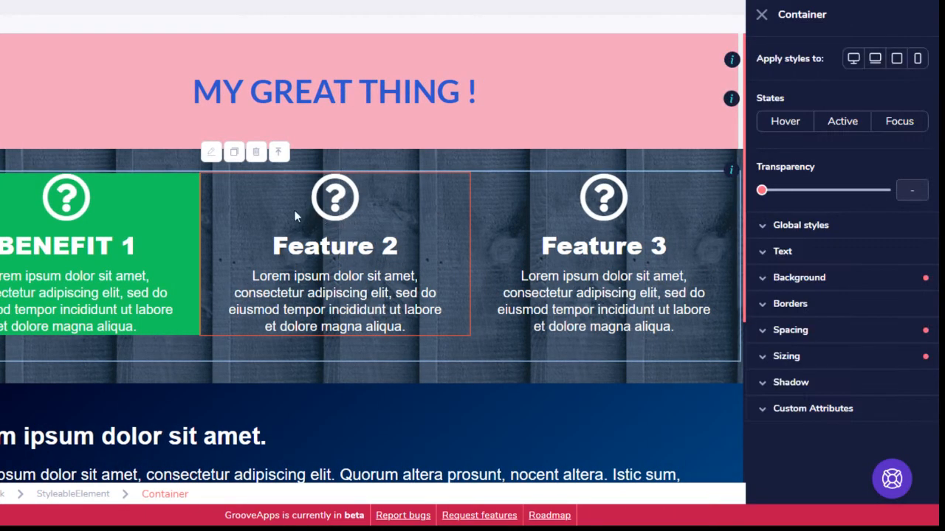
Set the background color of the Feature 2 column's container to a light blue shade
left_click(276, 190)
left_click(411, 185)
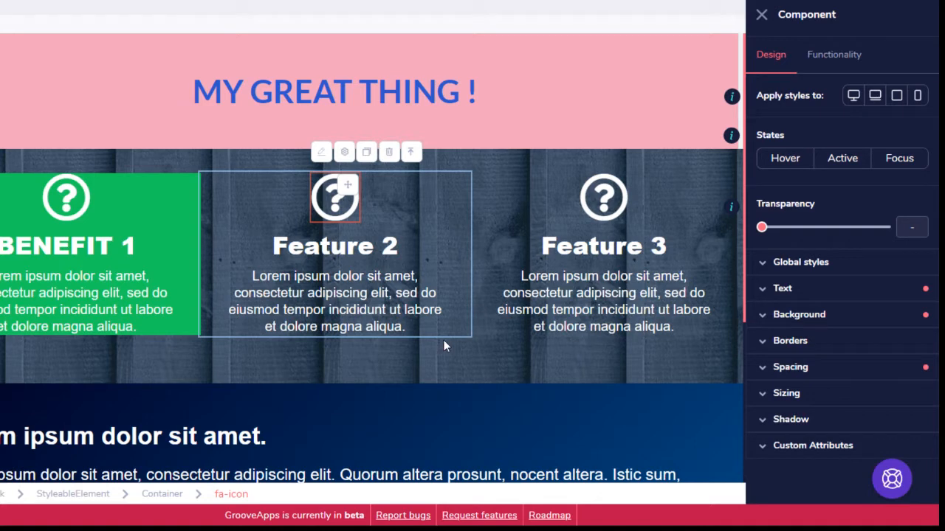
left_click(209, 183)
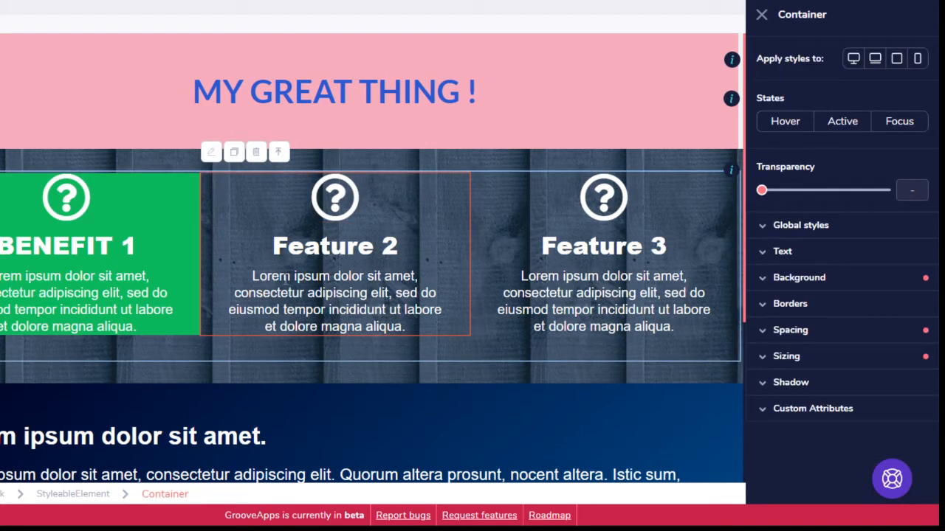
left_click(812, 277)
left_click(900, 303)
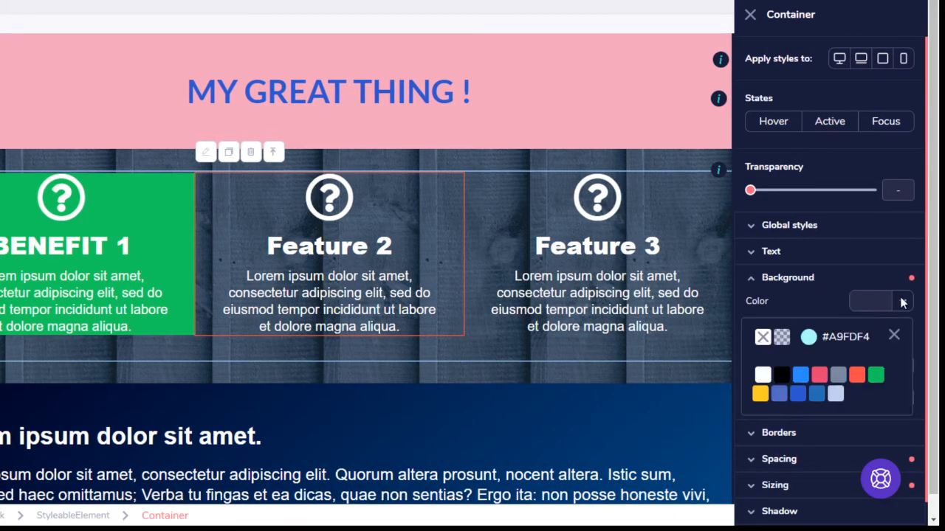
mouse_move(810, 382)
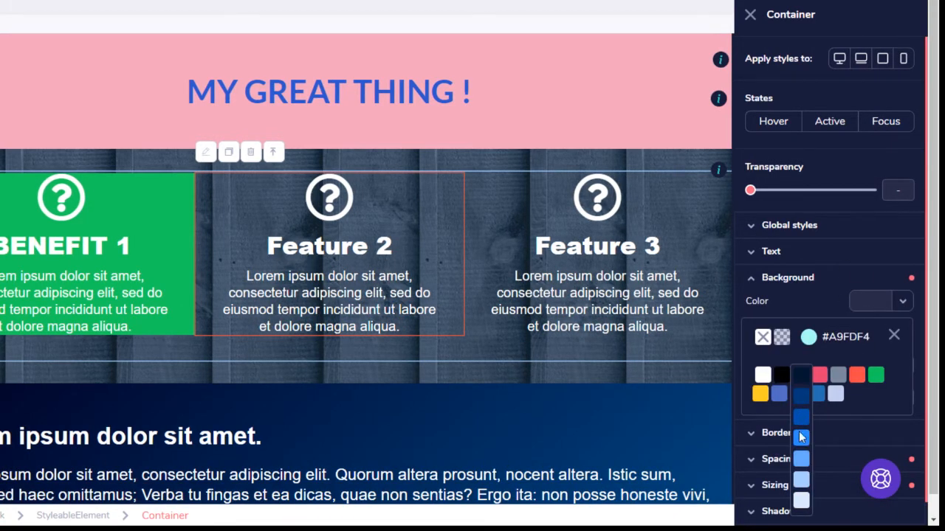
left_click(799, 459)
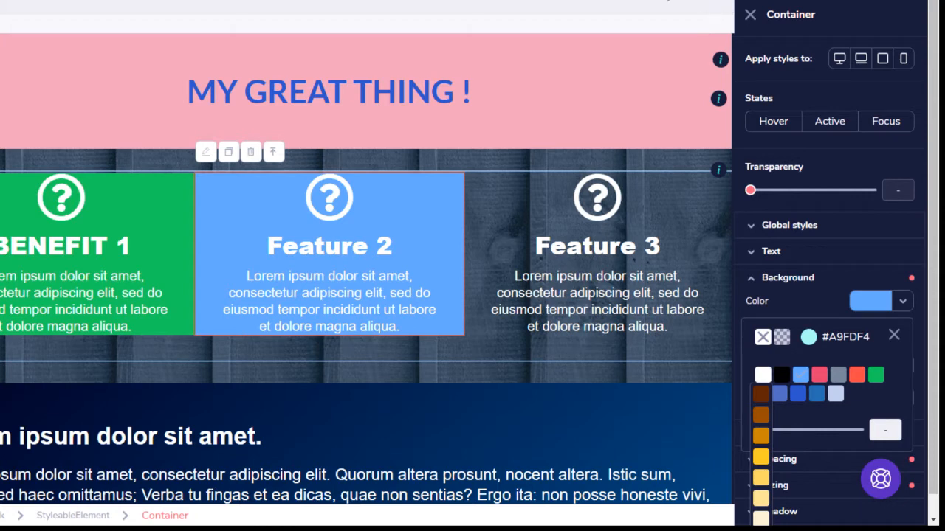
Preview the page live and look it over from the headline down to the footer's social icons
left_click(635, 1)
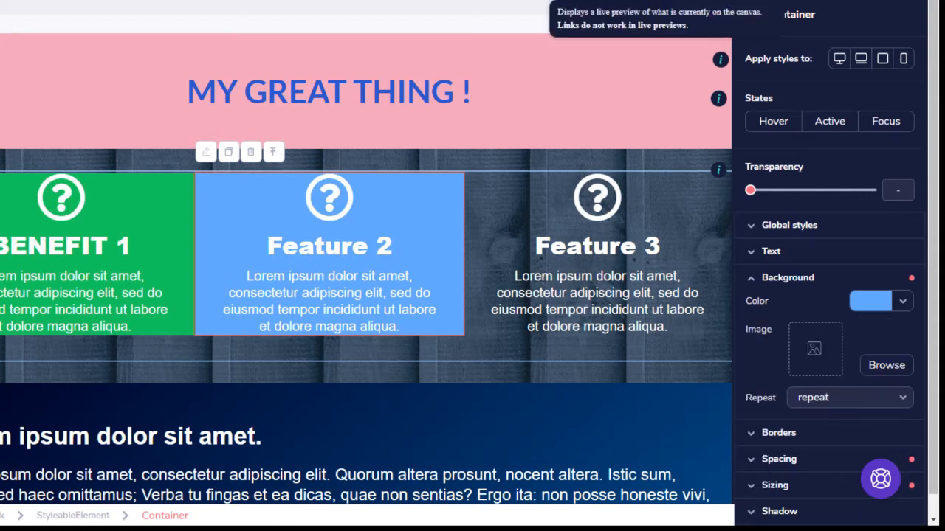
left_click(686, 3)
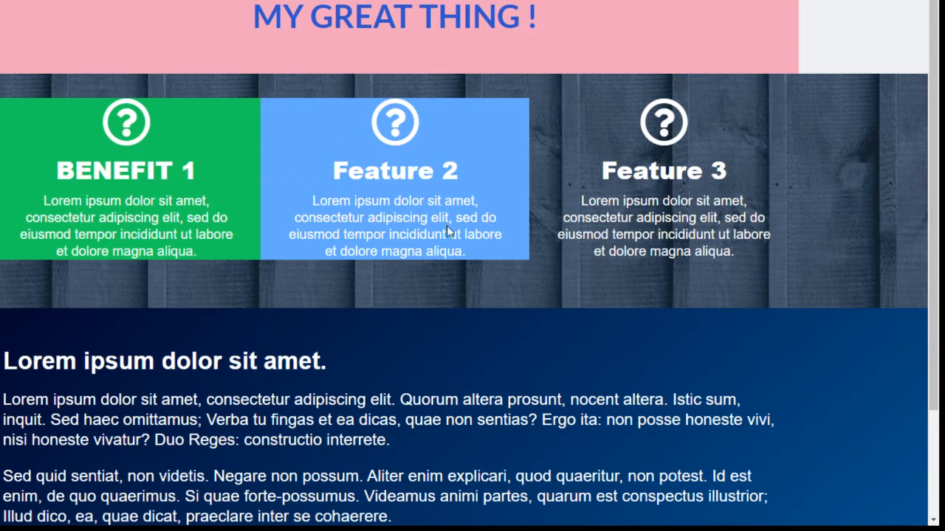
scroll(448, 231, "down", 2)
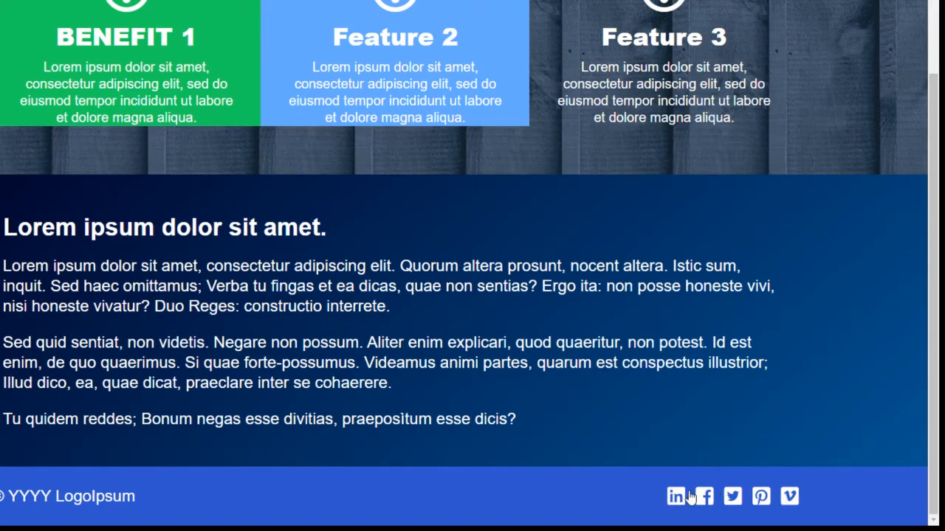
scroll(554, 336, "up", 2)
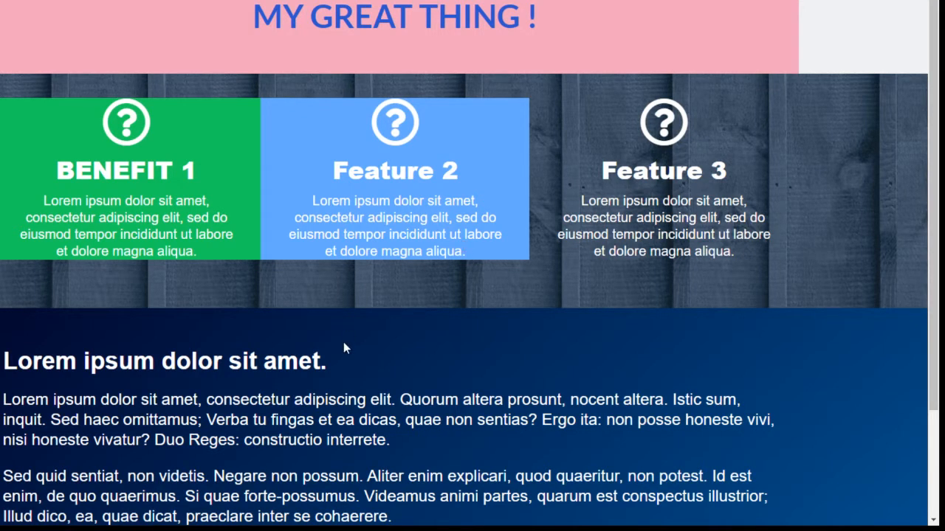
scroll(471, 233, "down", 2)
scroll(493, 359, "up", 2)
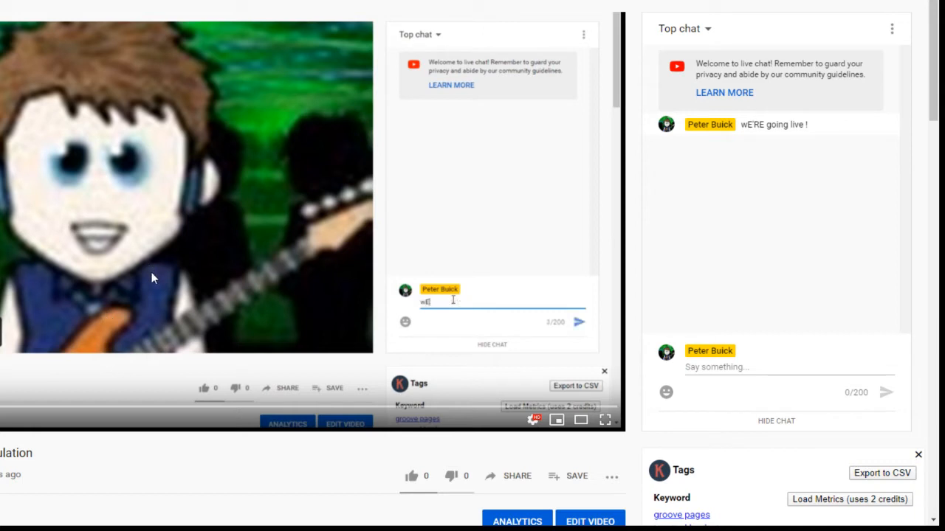
left_click(108, 412)
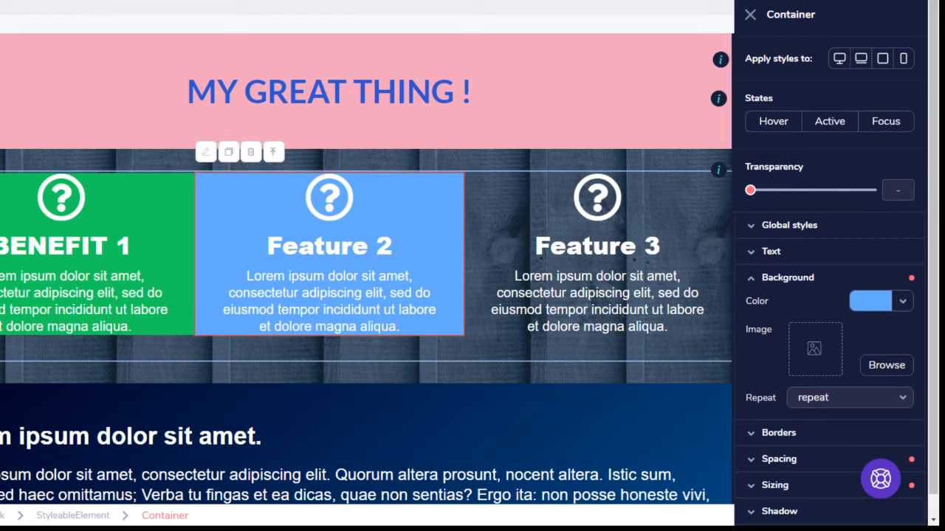
Close the container styles and look through the available premium blocks
left_click(750, 15)
left_click(42, 57)
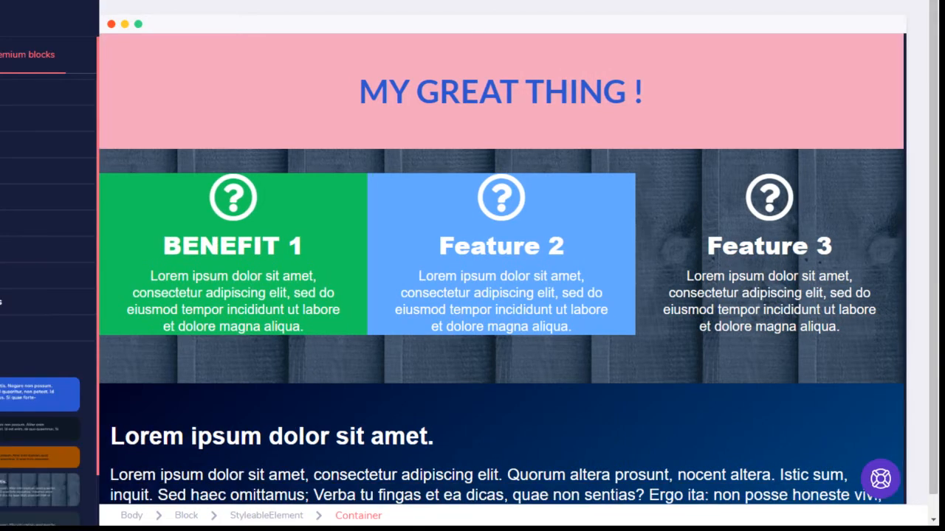
scroll(44, 369, "down", 2)
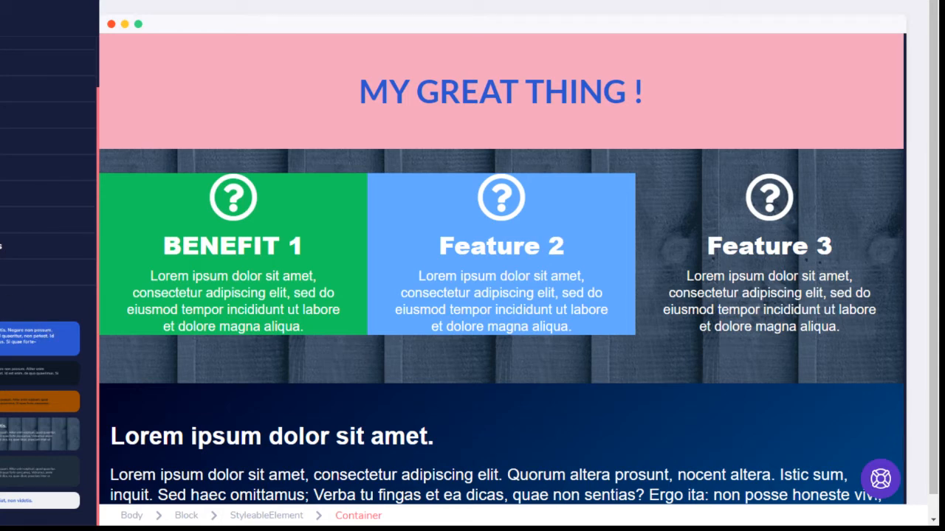
scroll(472, 266, "down", 1)
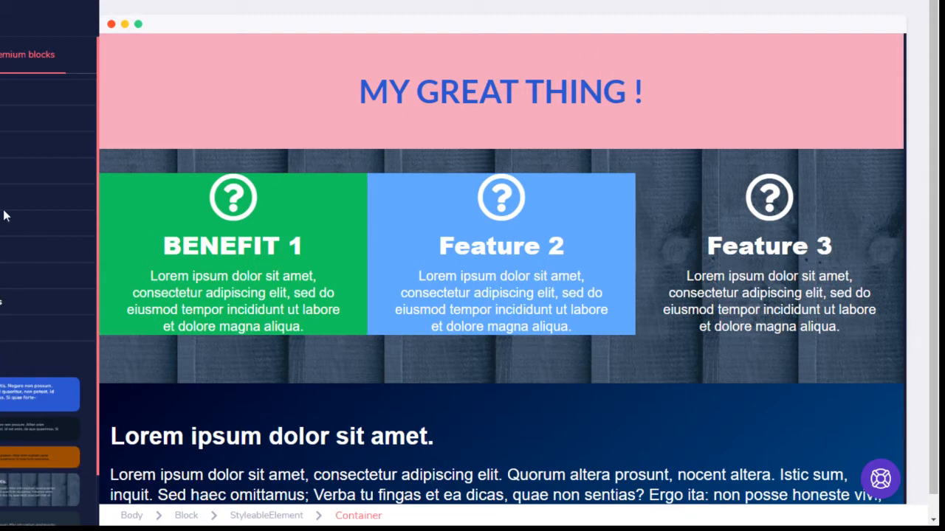
left_click(150, 108)
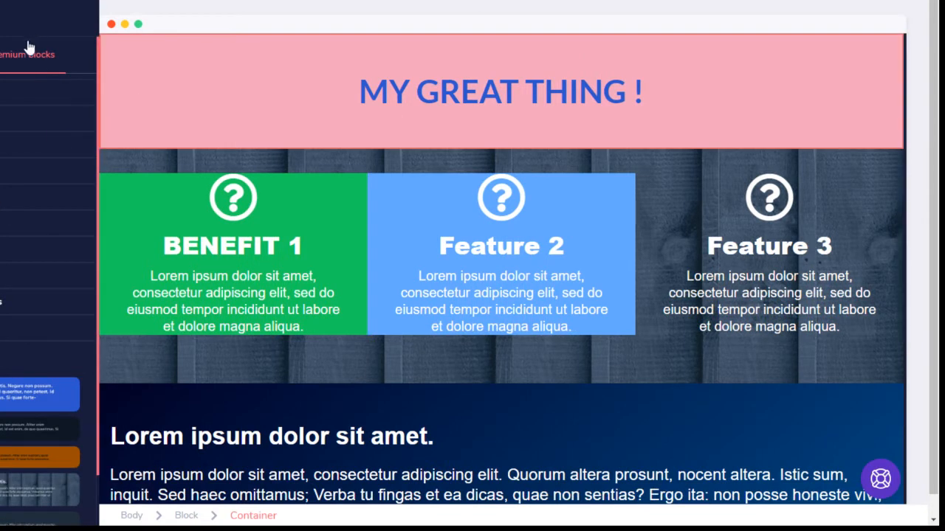
left_click(2, 54)
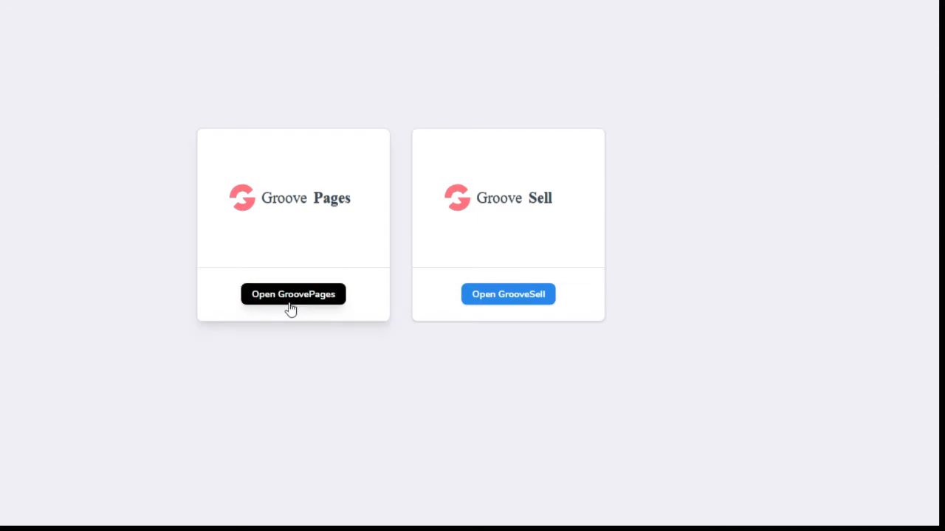
Open GroovePages from the apps dashboard and create a new site from the blank template
left_click(291, 304)
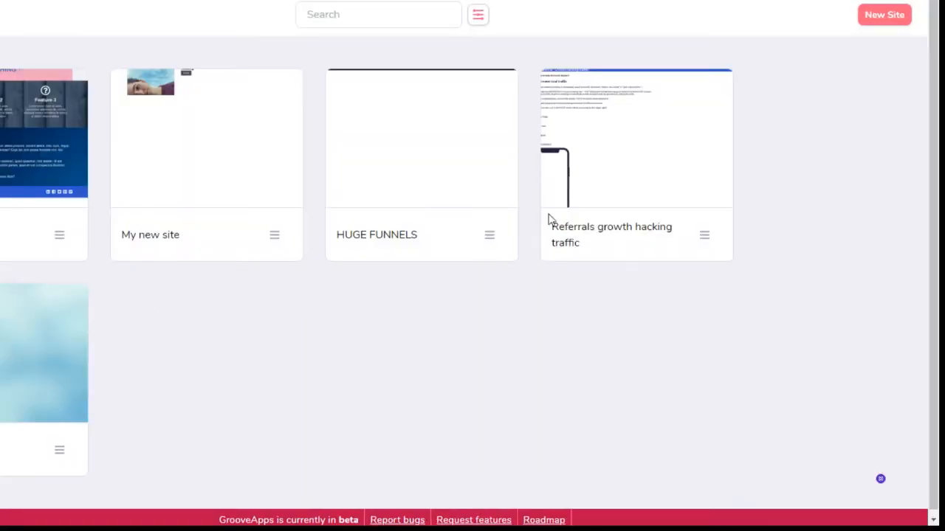
left_click(876, 18)
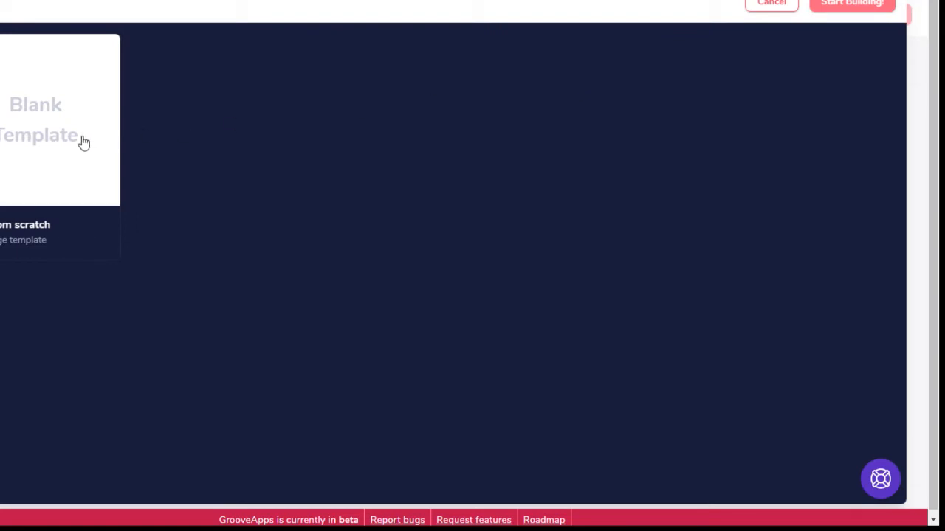
left_click(53, 111)
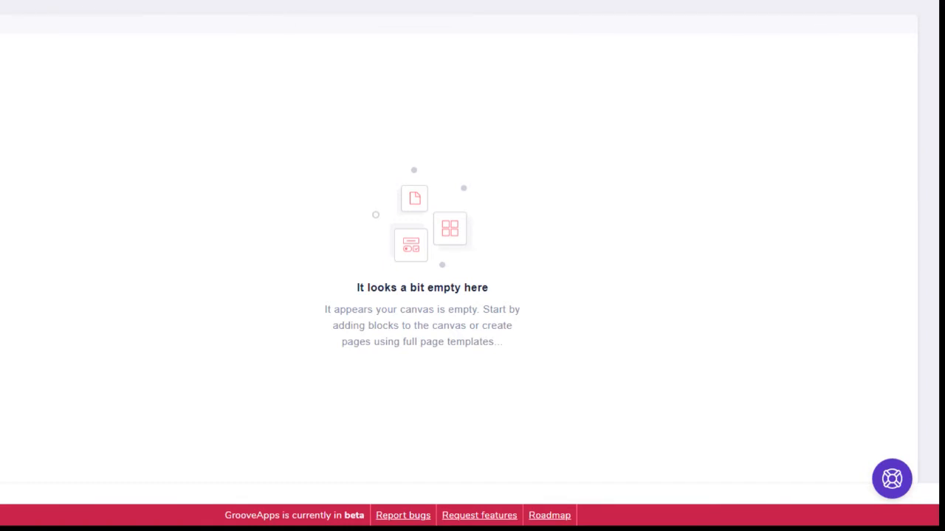
Change the website name in the site settings to "LIVESTREAM Live from elements"
left_click(917, 1)
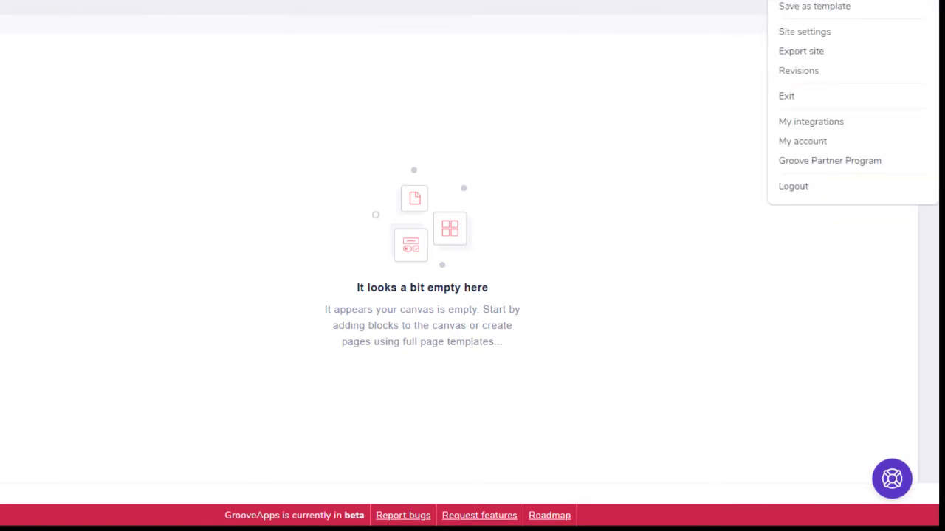
left_click(803, 34)
left_click_drag(812, 81, 723, 87)
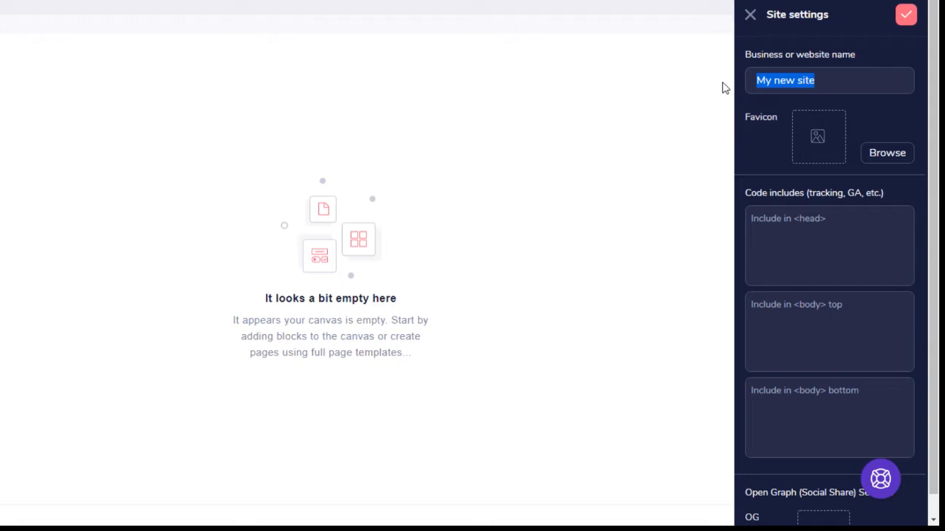
type("Live ")
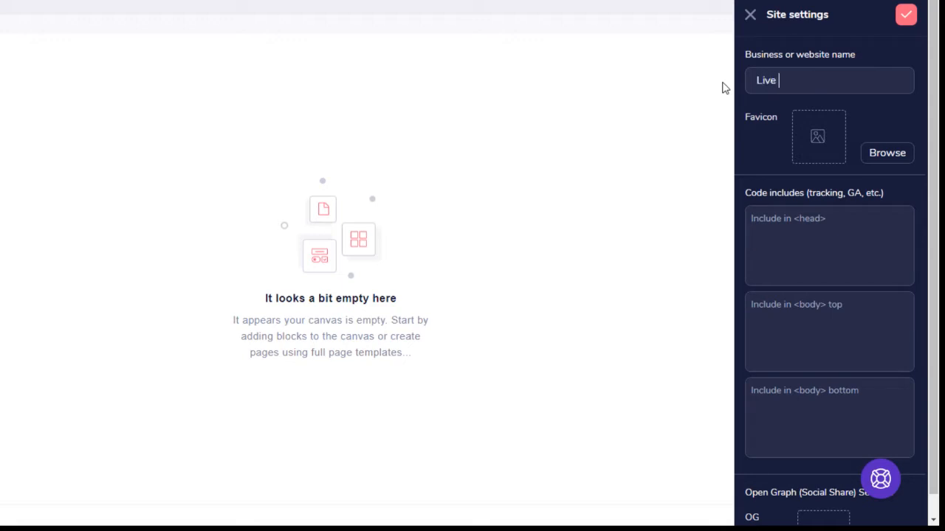
type("from elements")
type("LIESTREAM")
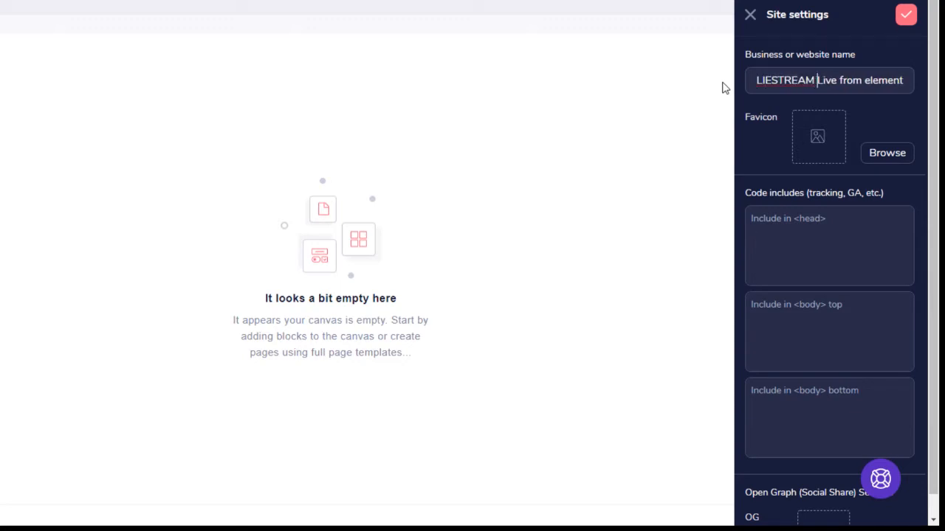
left_click(765, 81)
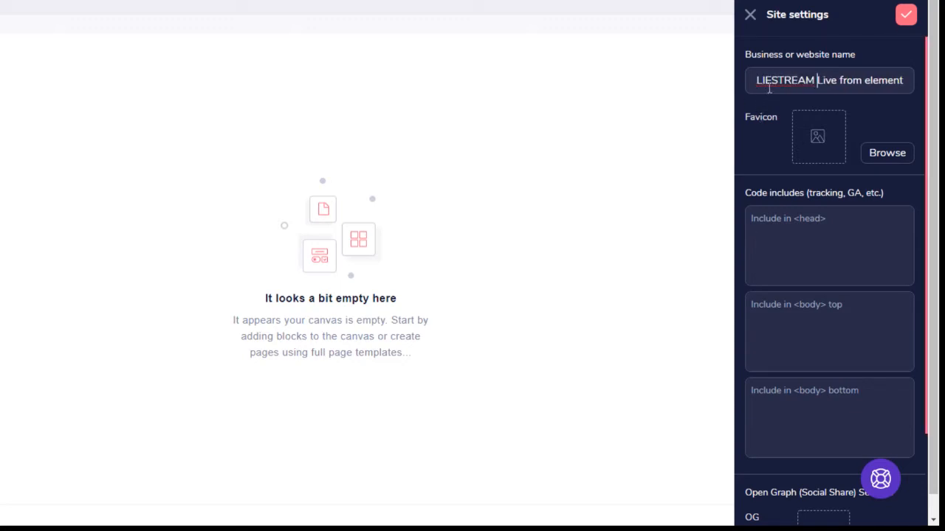
type("V")
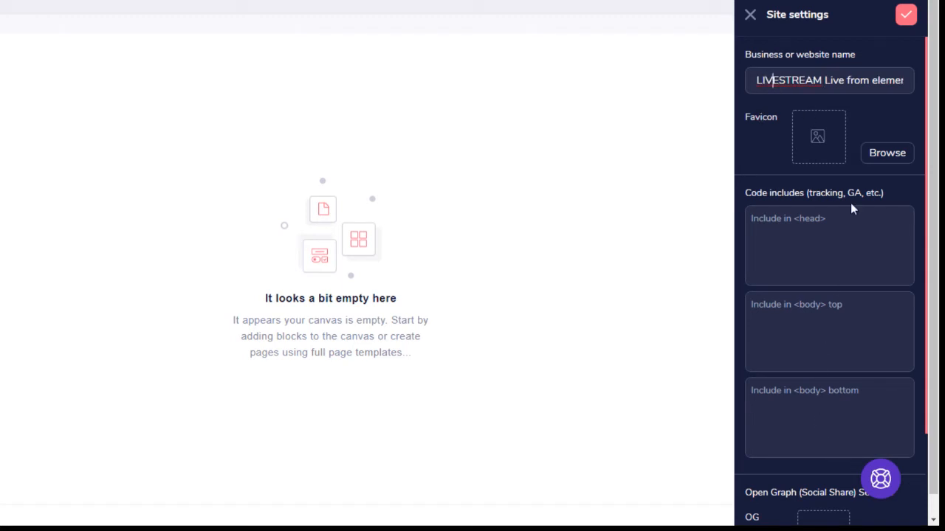
Review the code include and Open Graph fields, and save and close the site settings
left_click(838, 226)
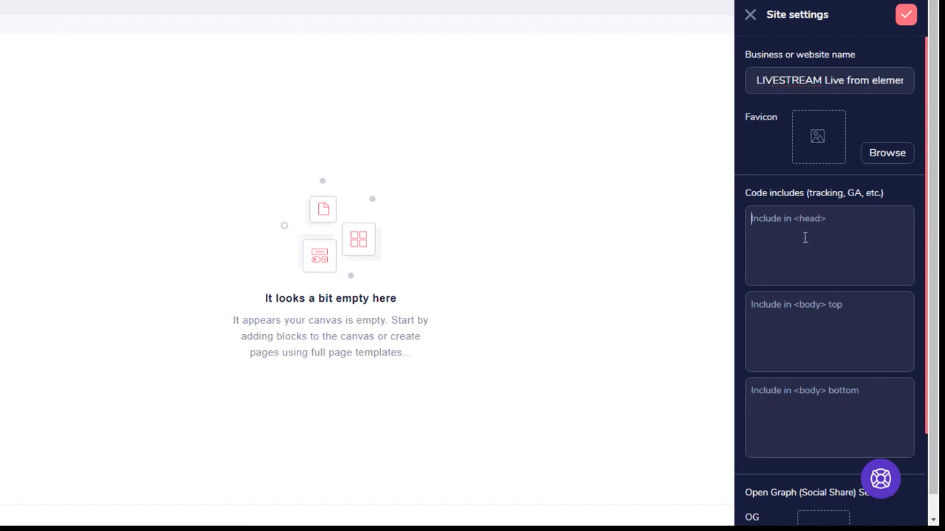
left_click(831, 426)
scroll(808, 373, "down", 2)
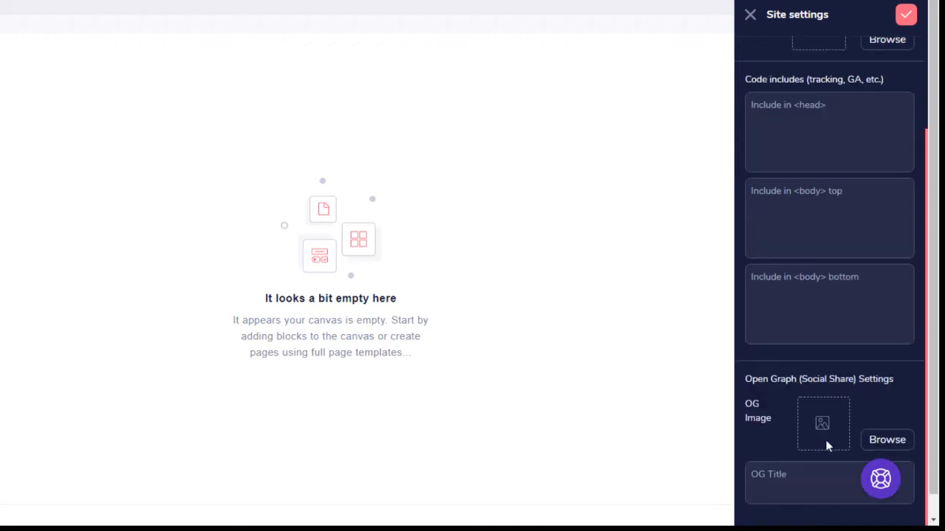
scroll(790, 316, "up", 2)
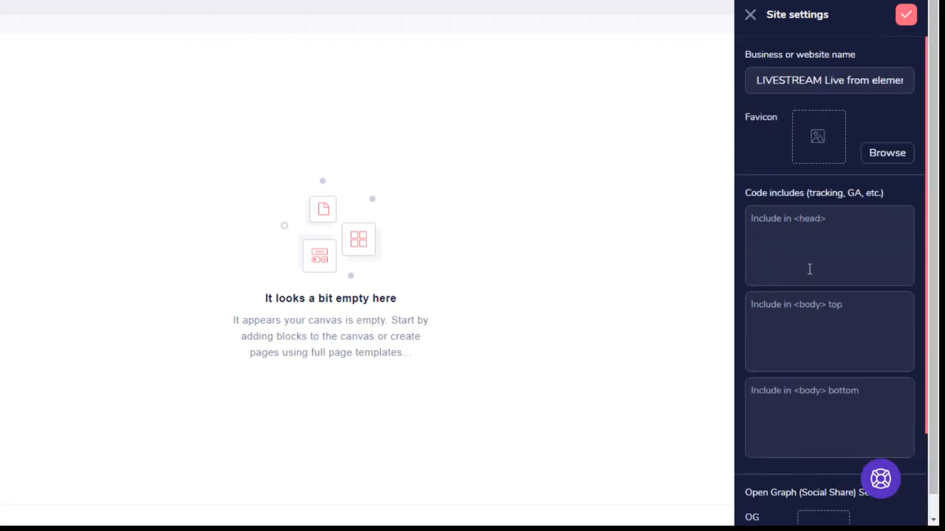
left_click(906, 19)
left_click(752, 16)
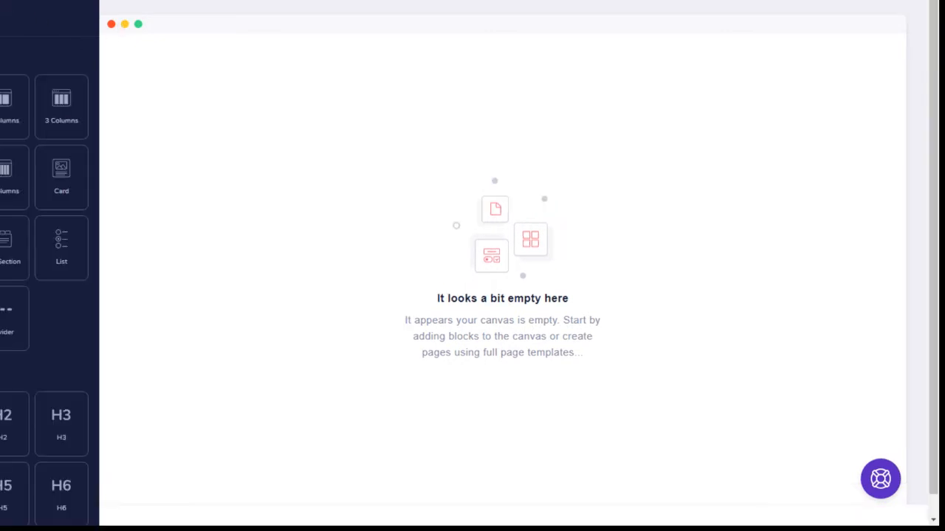
Try placing column layout elements on the empty canvas
left_click_drag(2, 116, 335, 110)
left_click_drag(4, 97, 335, 108)
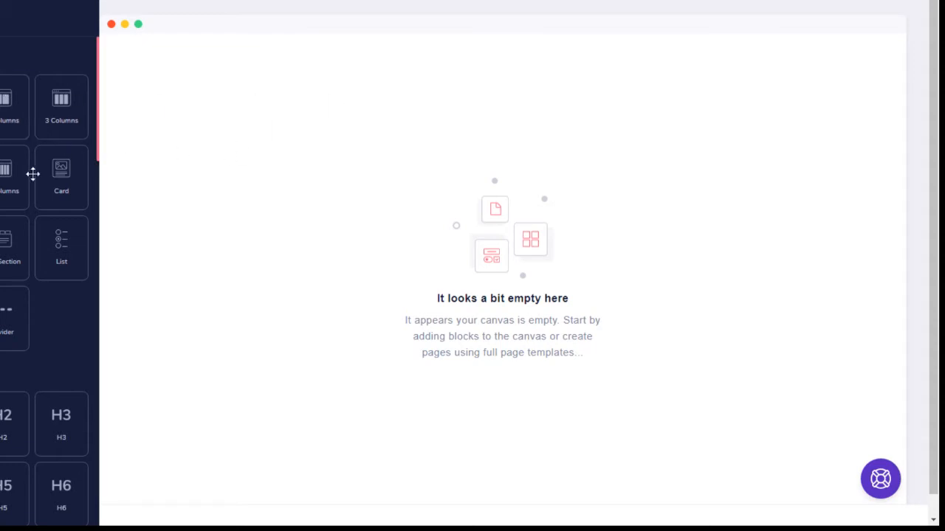
left_click_drag(32, 175, 322, 103)
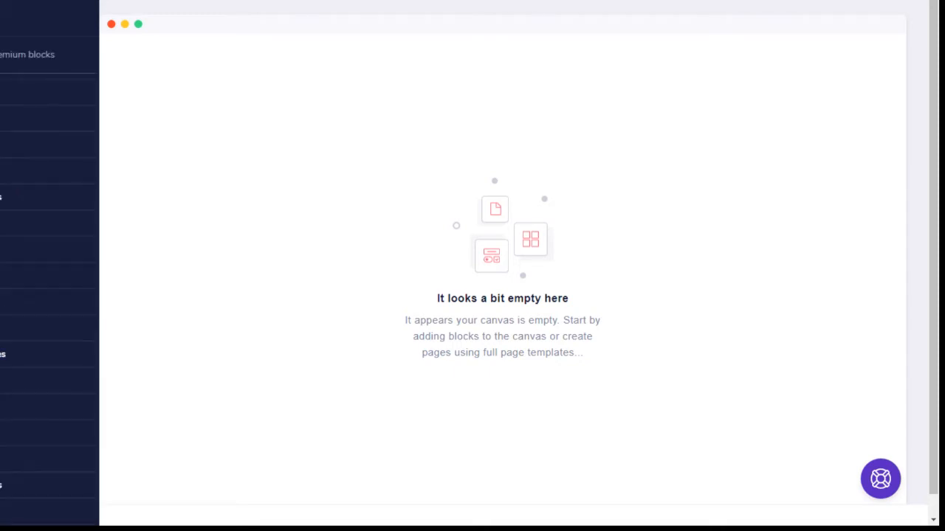
Examine the headline block designs in one category of the blocks list and collapse the category
left_click(23, 56)
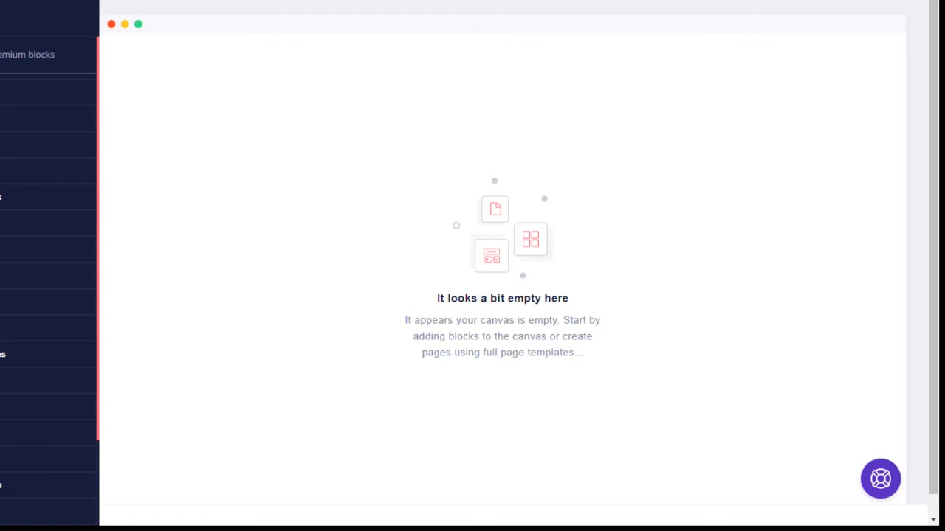
left_click(2, 172)
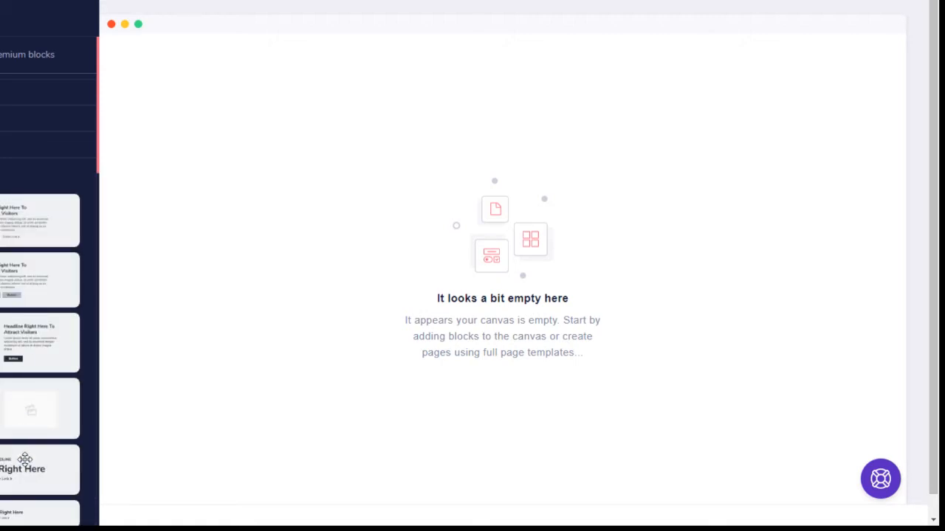
scroll(40, 332, "down", 3)
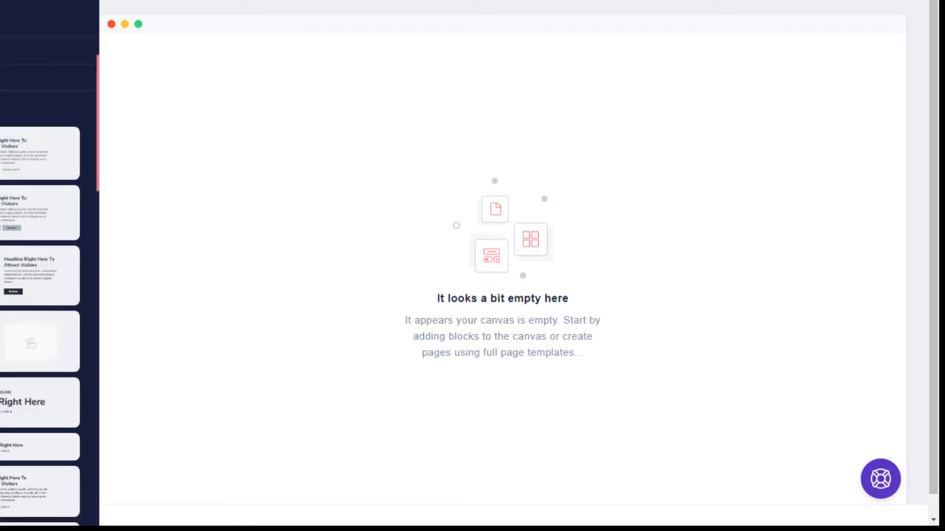
scroll(40, 333, "up", 3)
left_click(1, 171)
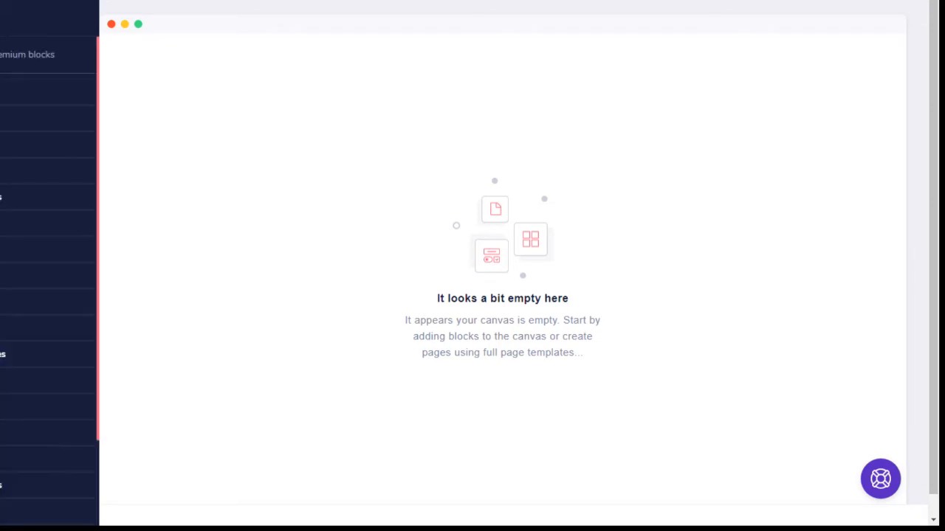
Compare the available block categories with the individual elements list, and expand the layout blocks category
scroll(48, 281, "down", 2)
scroll(48, 281, "down", 1)
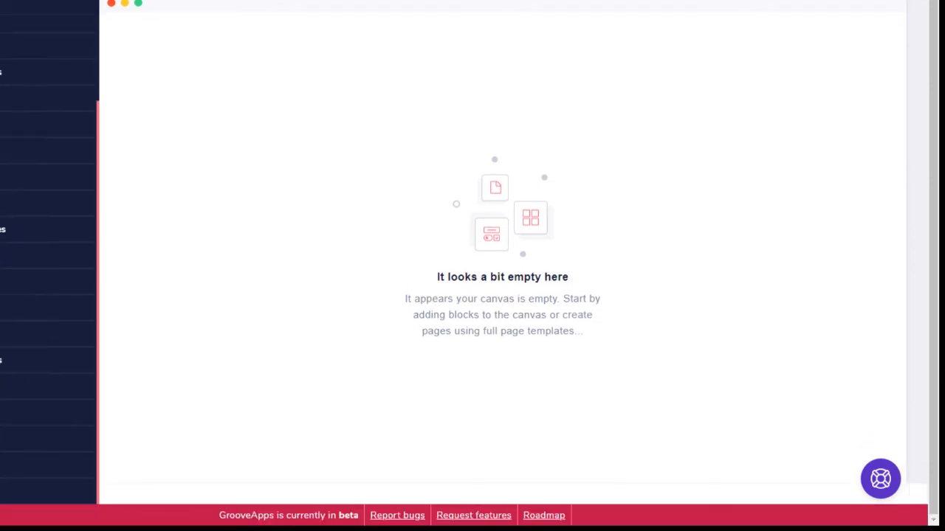
scroll(2, 371, "down", 4)
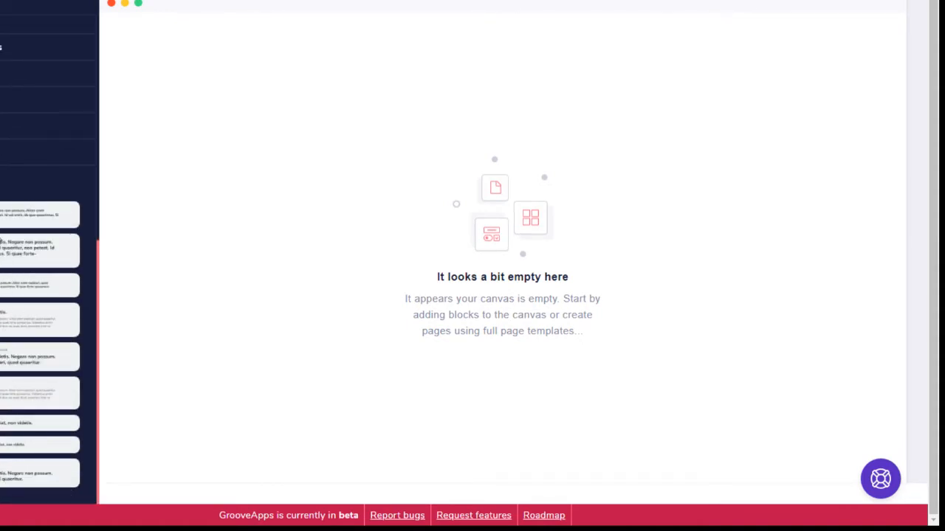
scroll(37, 310, "up", 5)
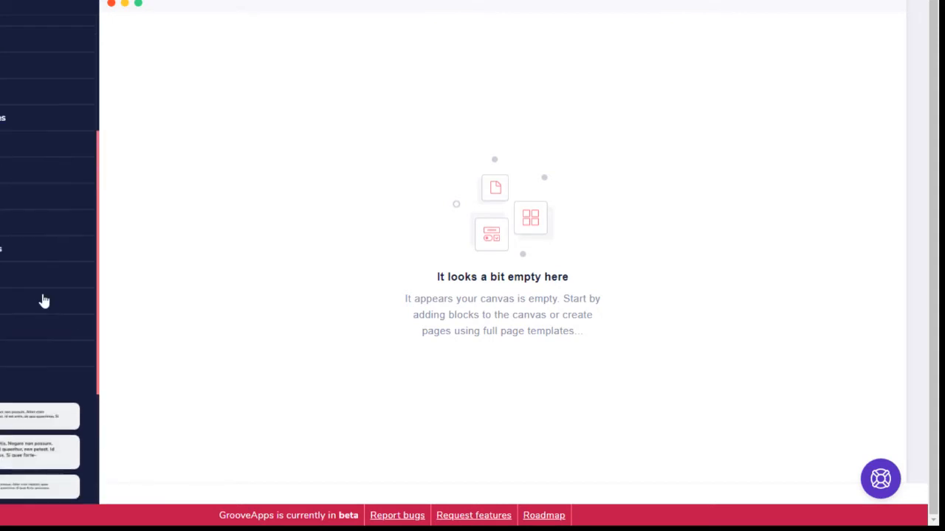
scroll(6, 251, "up", 1)
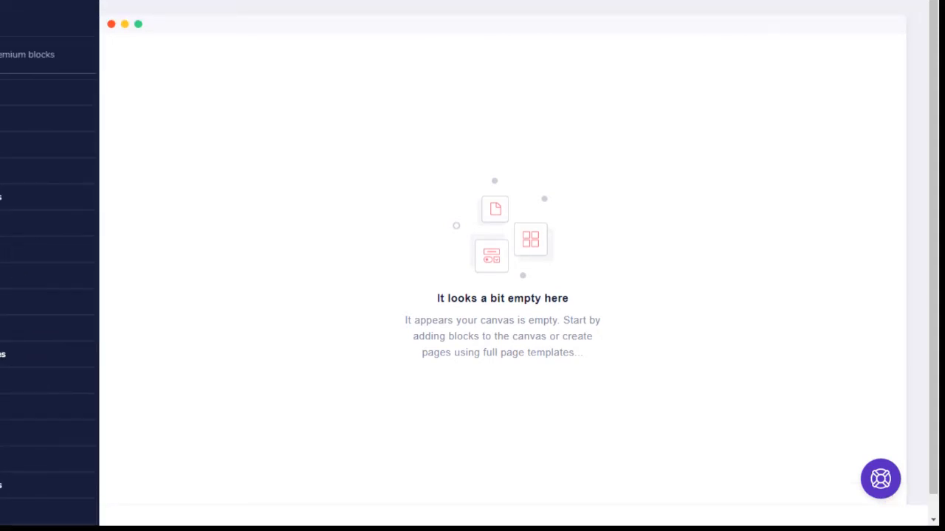
left_click(1, 148)
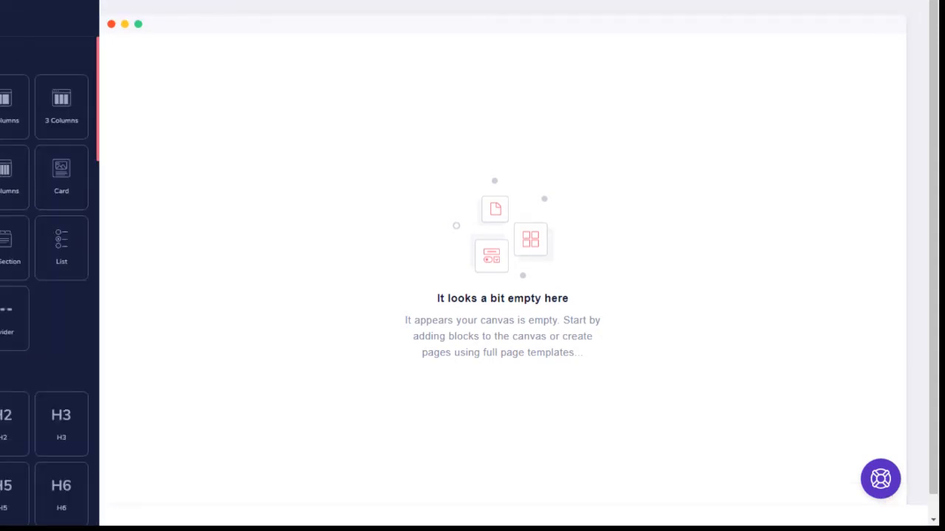
left_click(1, 111)
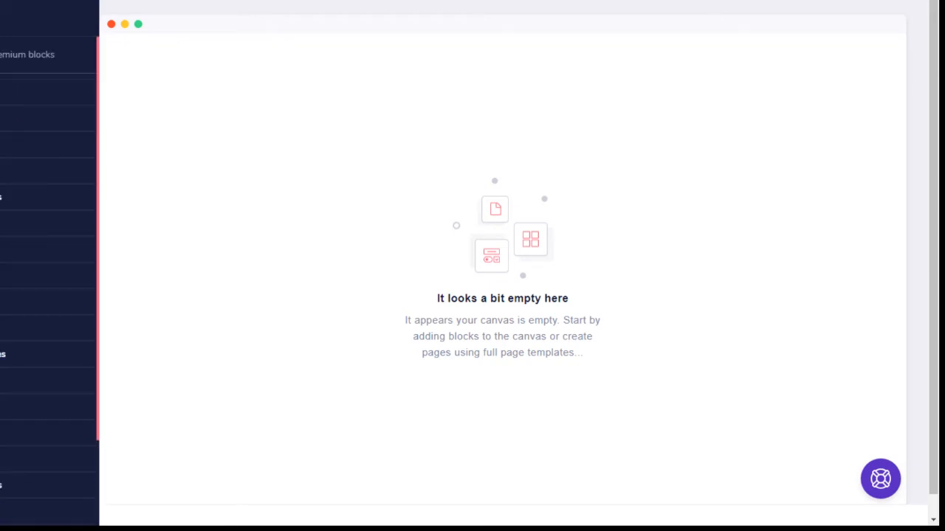
left_click(1, 118)
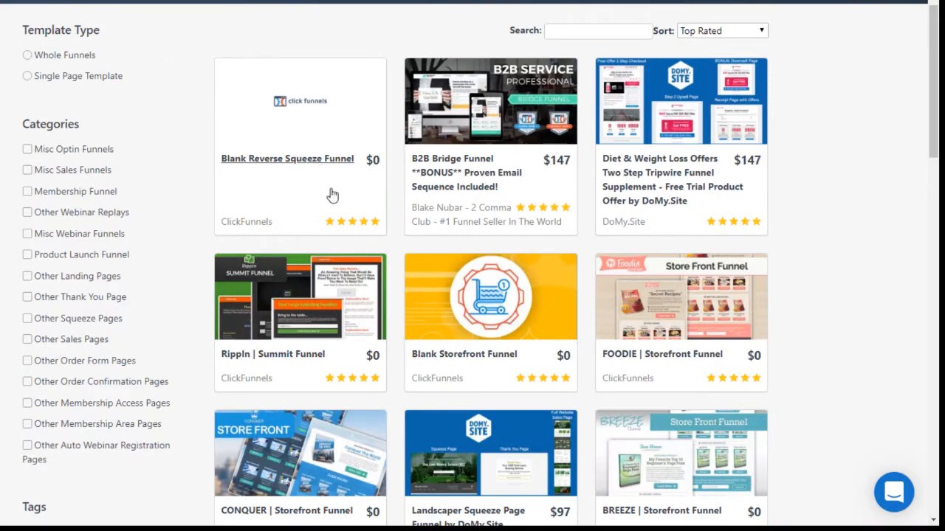
Switch to the ClickFunnels marketplace and browse the funnel templates and their prices
scroll(483, 229, "down", 5)
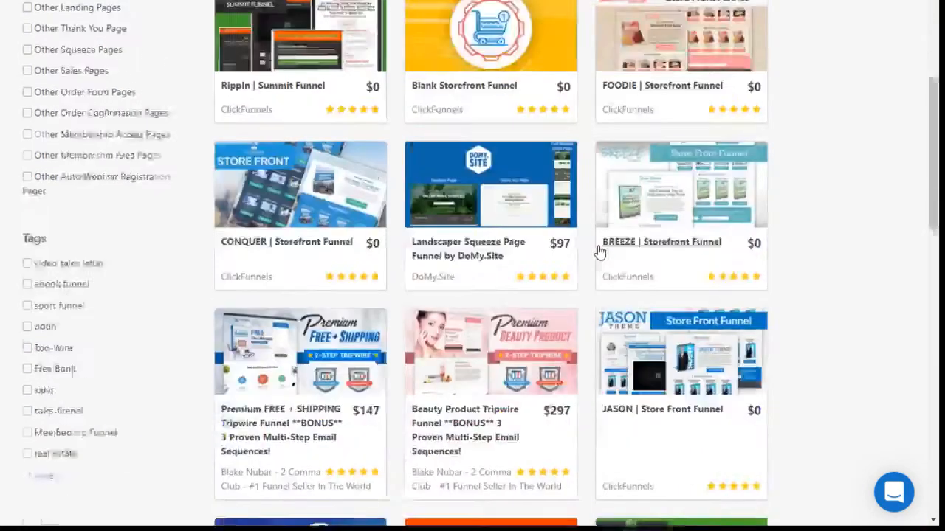
scroll(397, 273, "down", 4)
scroll(581, 305, "down", 3)
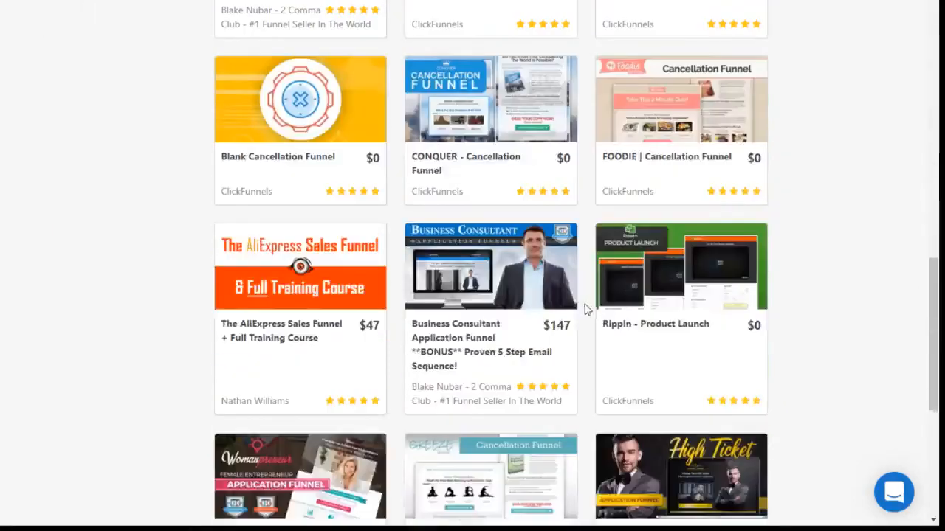
scroll(582, 305, "up", 12)
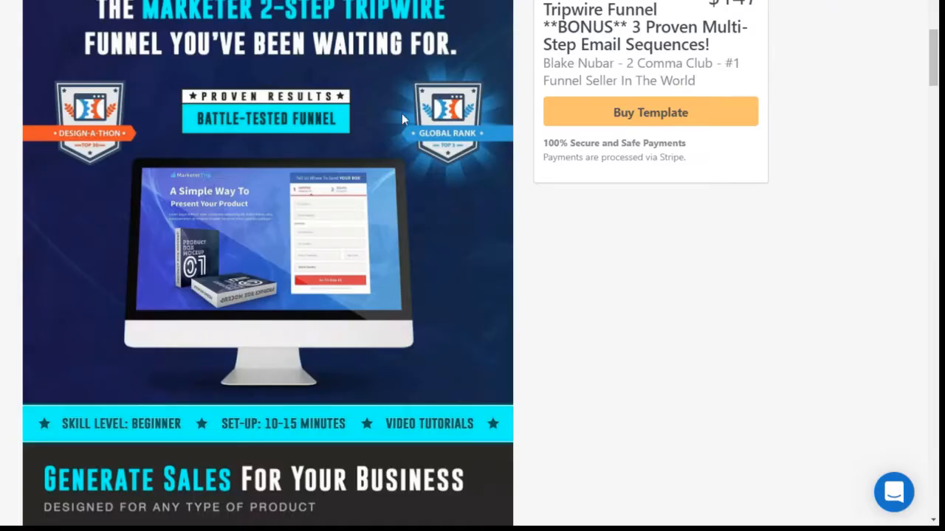
Examine the Marketer 2-Step Tripwire template's presentation, including its tripwire, one-time offer, downsell and offer wall pages
scroll(342, 105, "up", 4)
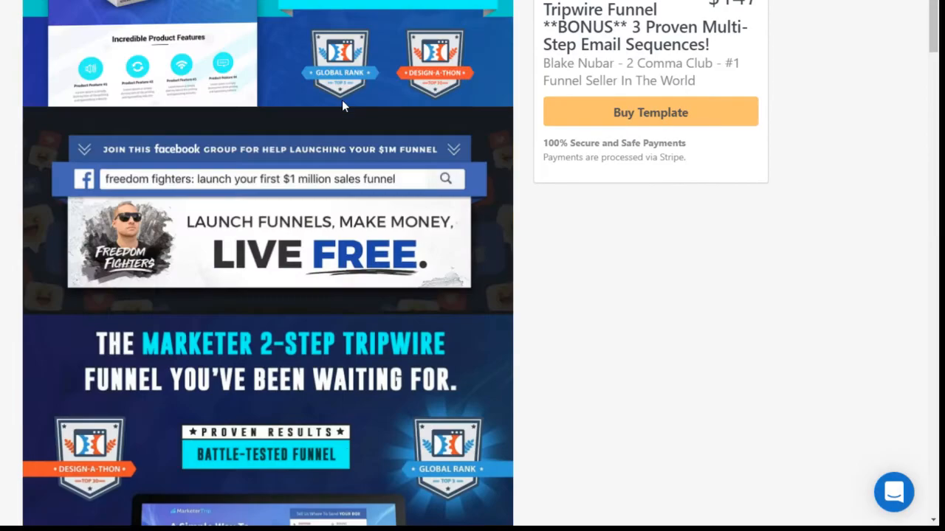
scroll(342, 105, "up", 3)
scroll(342, 100, "down", 10)
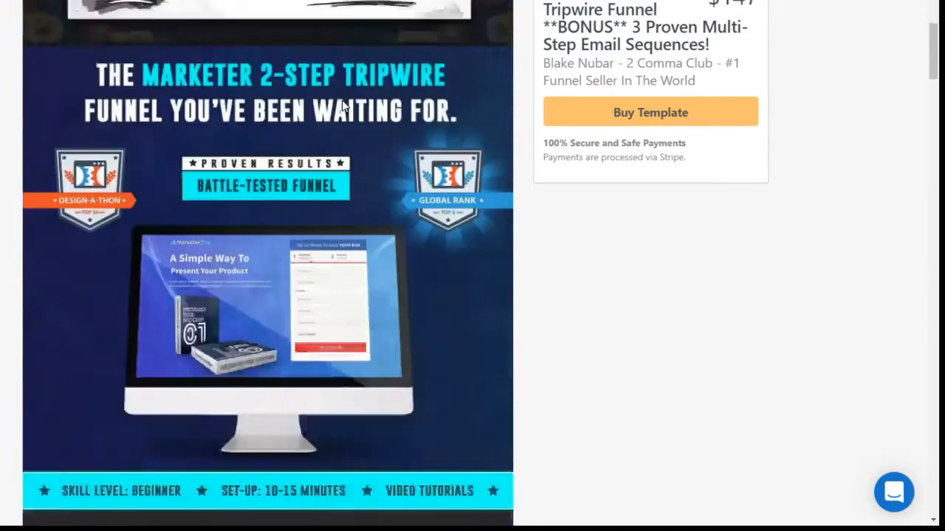
scroll(342, 107, "up", 3)
scroll(343, 108, "down", 9)
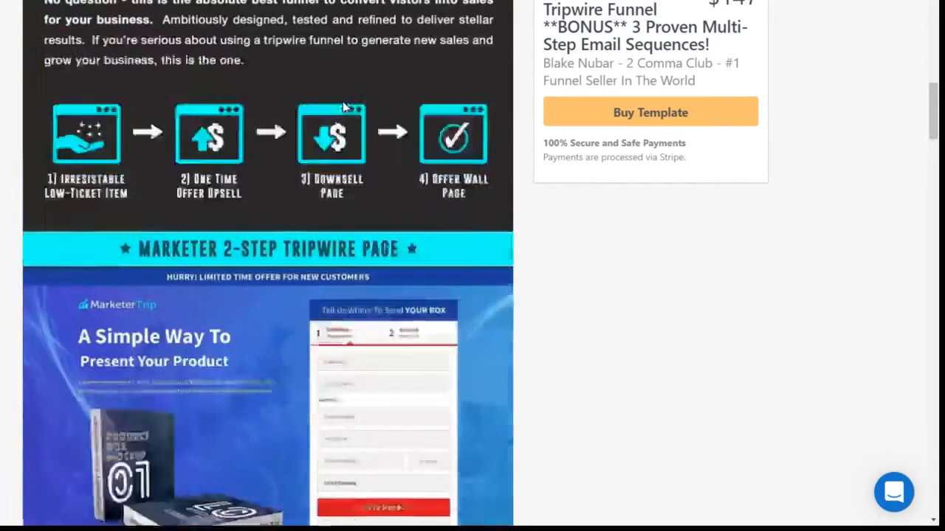
scroll(343, 109, "down", 1)
scroll(343, 109, "up", 1)
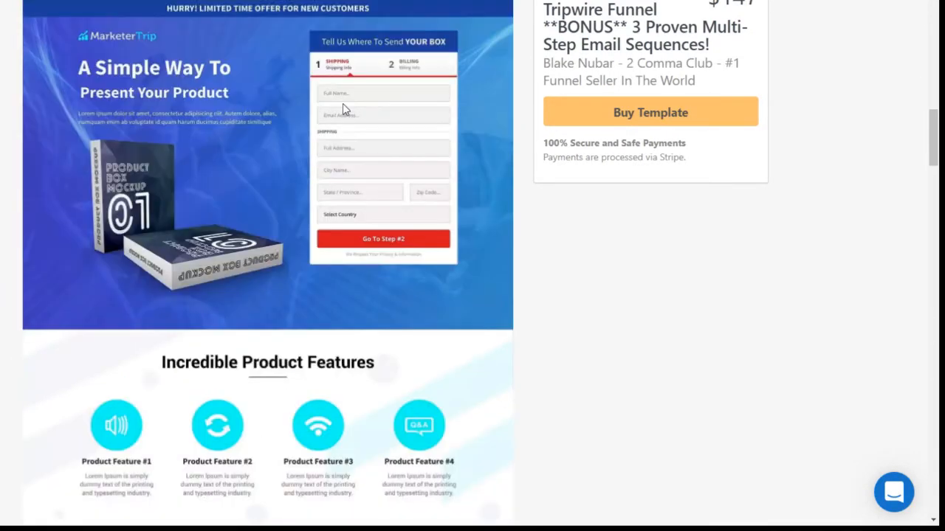
scroll(344, 109, "down", 1)
scroll(346, 108, "up", 1)
scroll(285, 199, "down", 3)
scroll(249, 262, "down", 3)
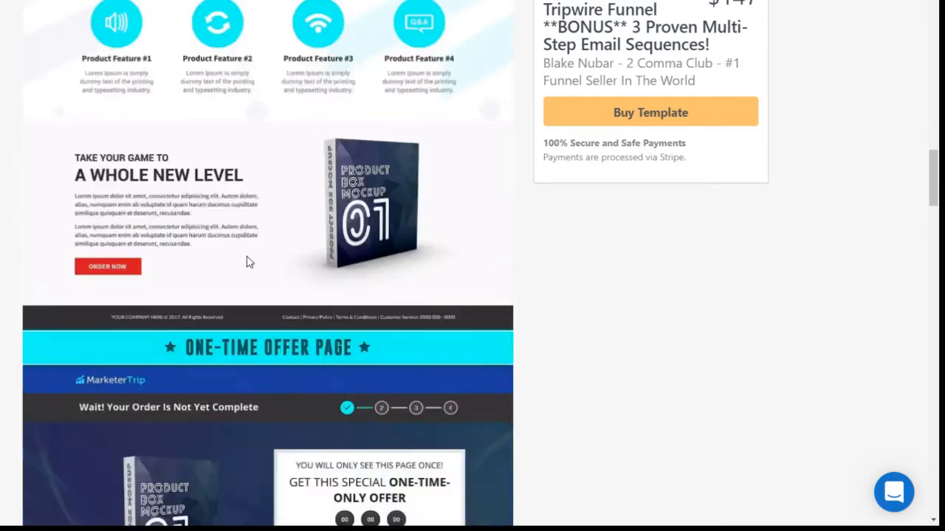
scroll(329, 247, "down", 5)
scroll(328, 247, "down", 1)
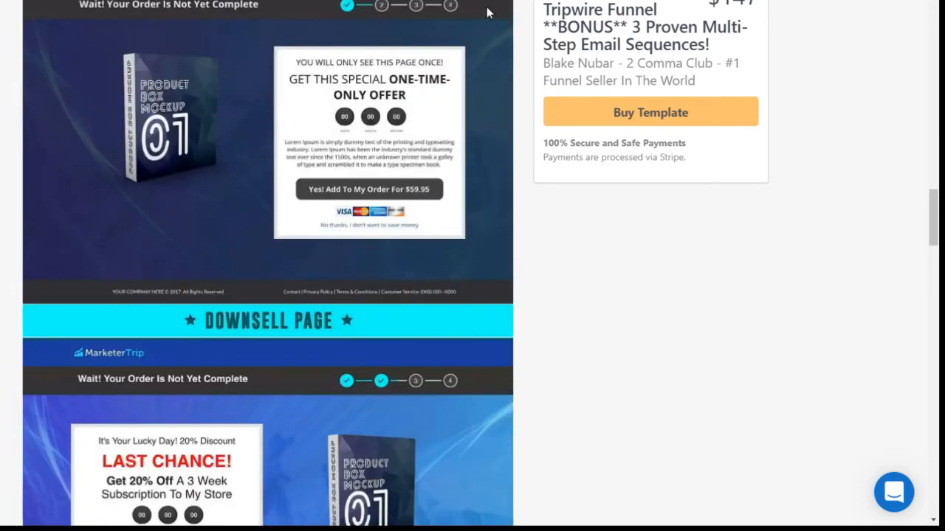
scroll(354, 171, "down", 4)
scroll(155, 140, "down", 5)
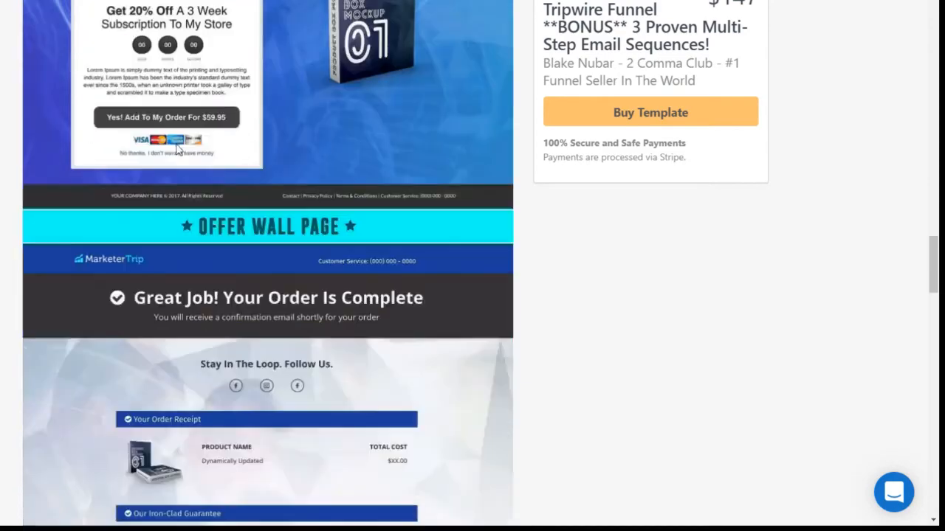
scroll(230, 284, "up", 20)
scroll(228, 190, "up", 9)
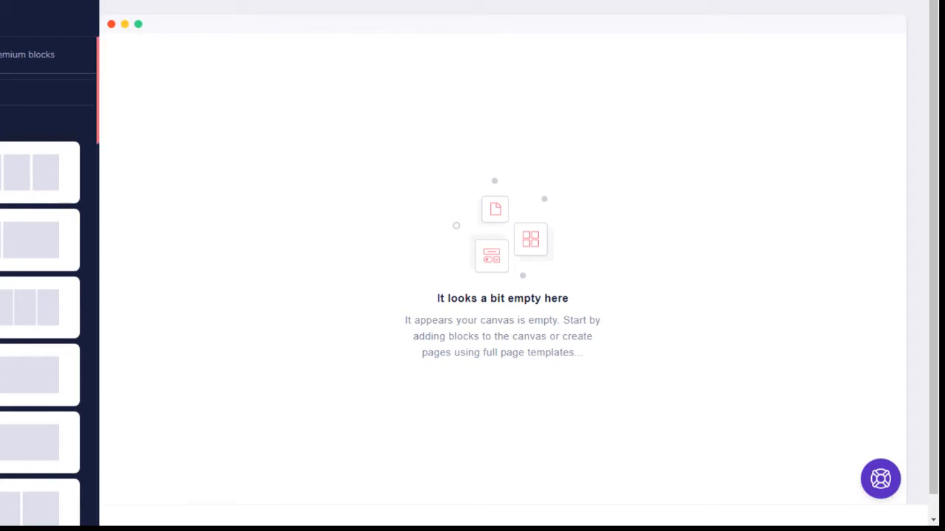
In GroovePages, add a full-width layout to the empty canvas and place a heading element inside it
left_click_drag(30, 310, 440, 94)
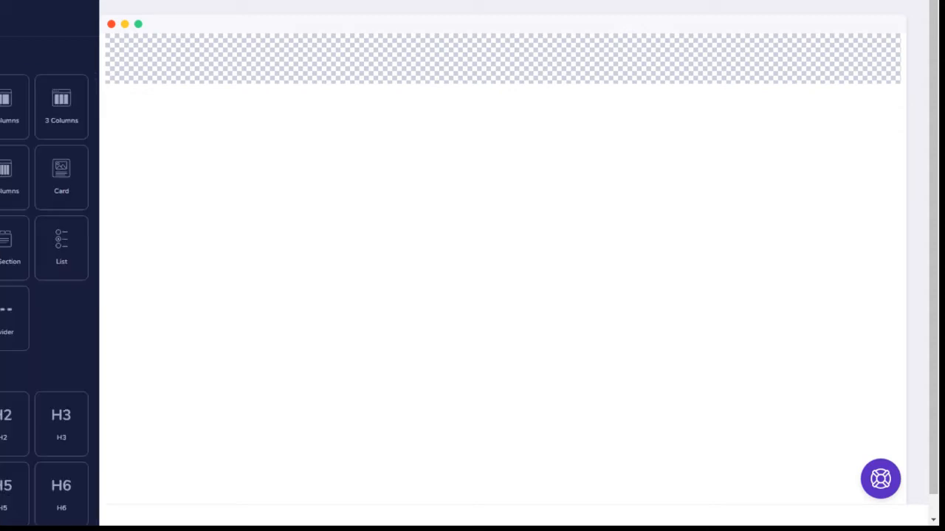
scroll(45, 166, "down", 3)
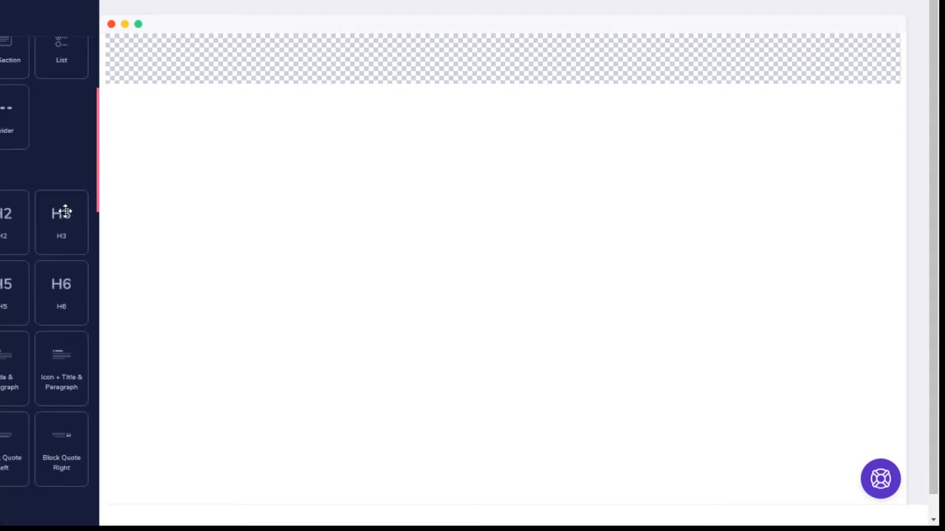
scroll(44, 172, "down", 6)
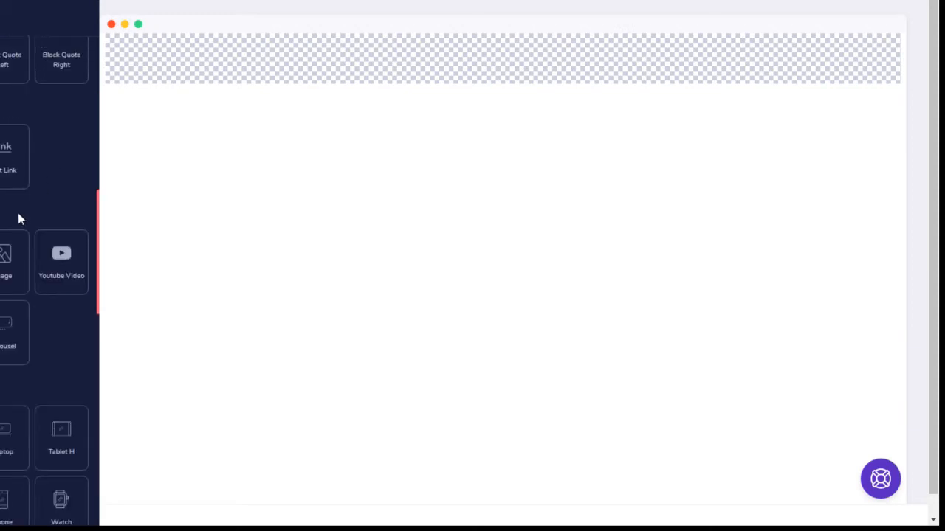
scroll(2, 256, "up", 5)
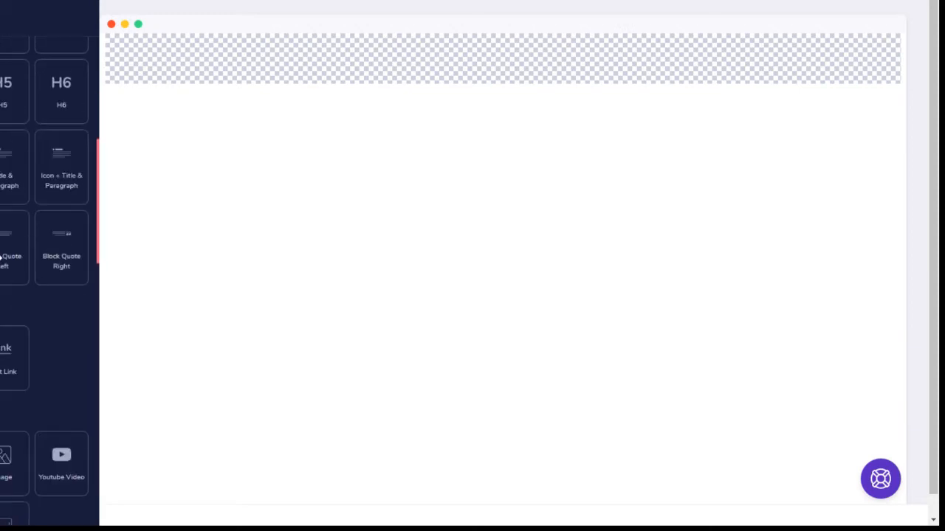
left_click_drag(98, 167, 413, 60)
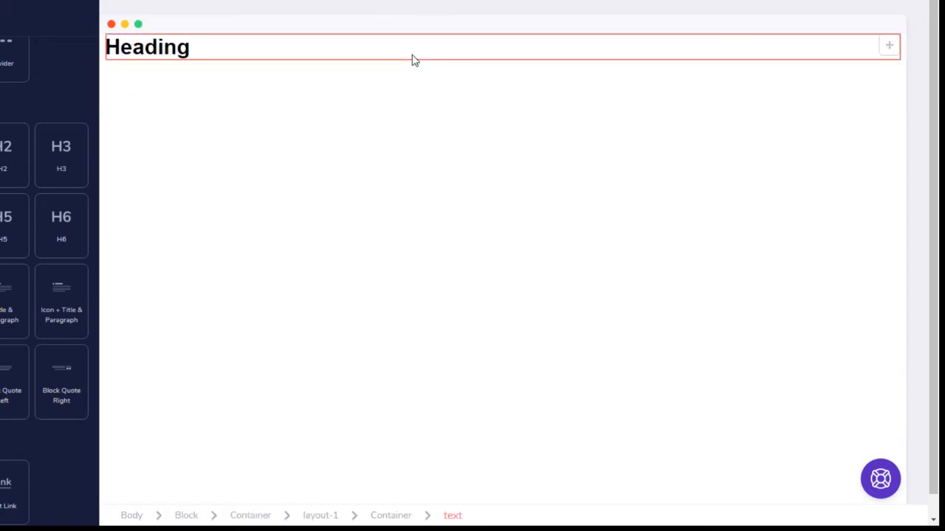
Replace the placeholder heading text with "My Brand"
double_click(172, 50)
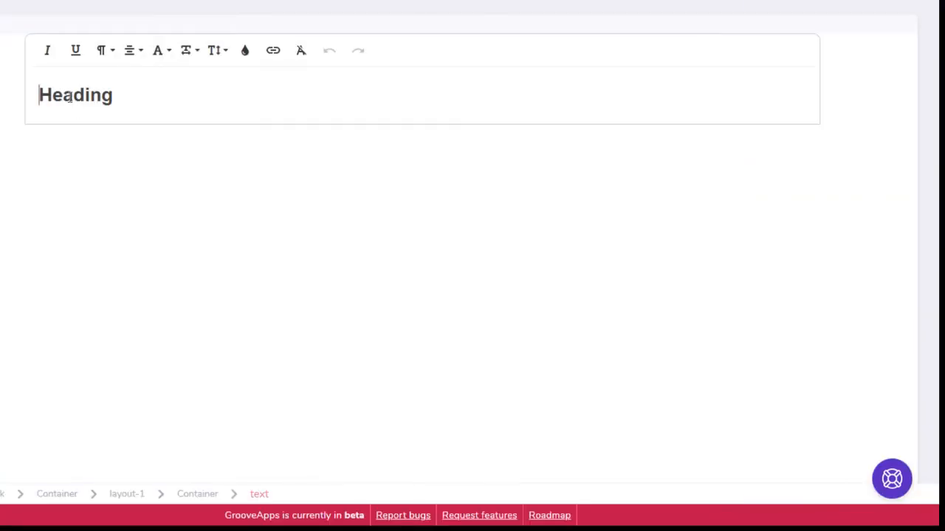
left_click(73, 95)
left_click_drag(118, 94, 87, 96)
key("BackSpace")
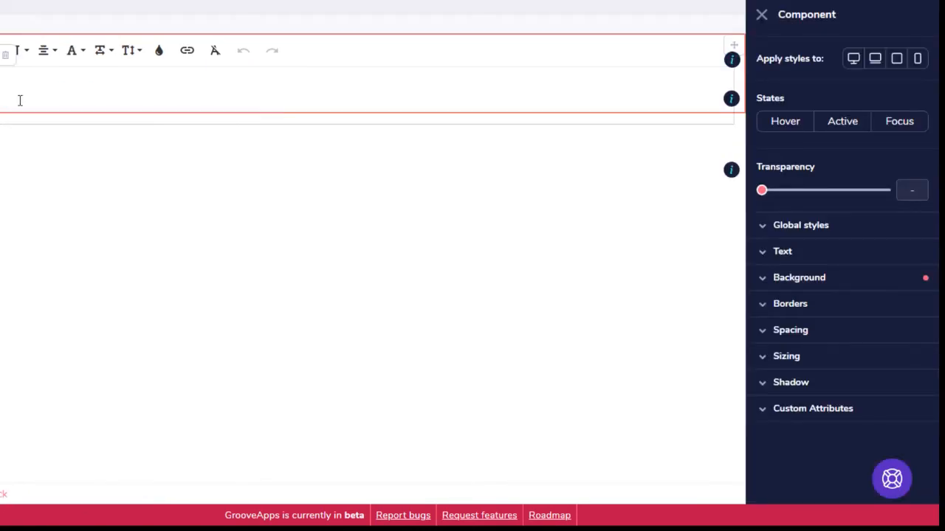
type("rand")
left_click(146, 169)
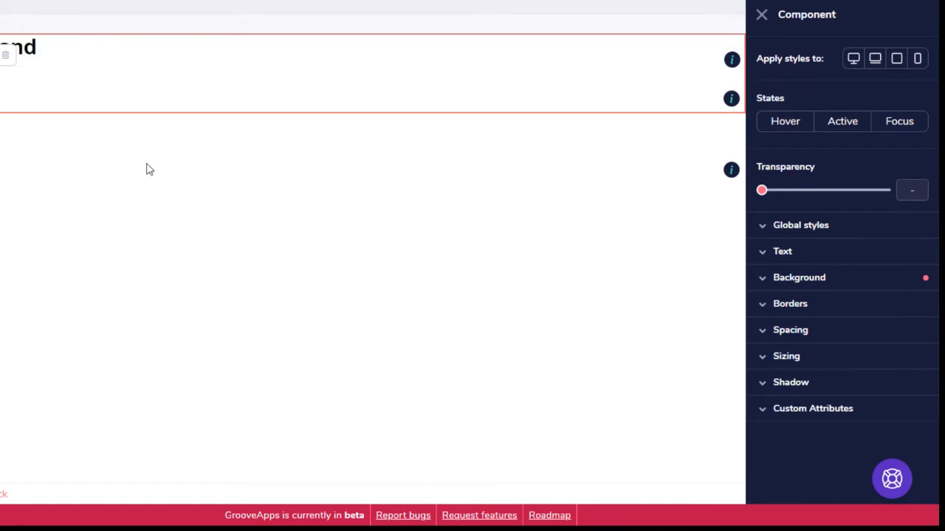
Reopen the heading text and insert the word "BIG" so that it reads "My BIG Brand"
left_click(30, 45)
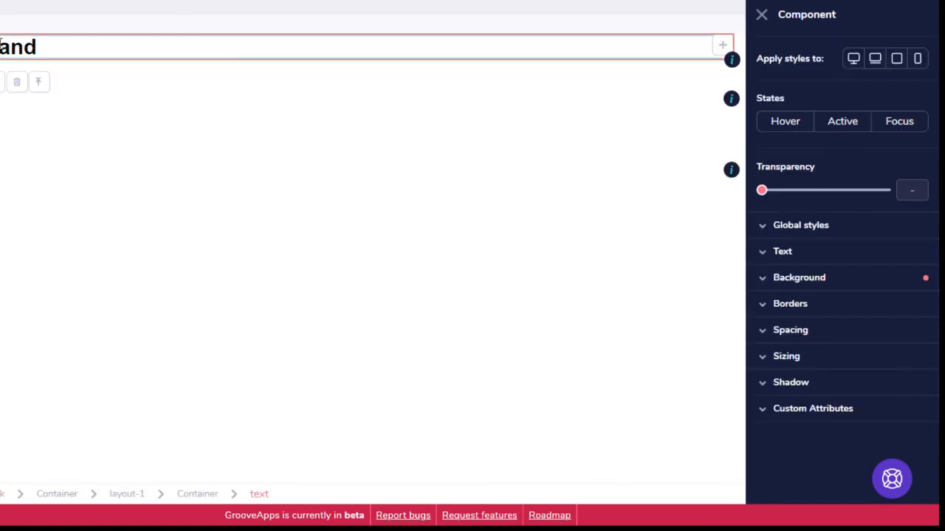
double_click(4, 55)
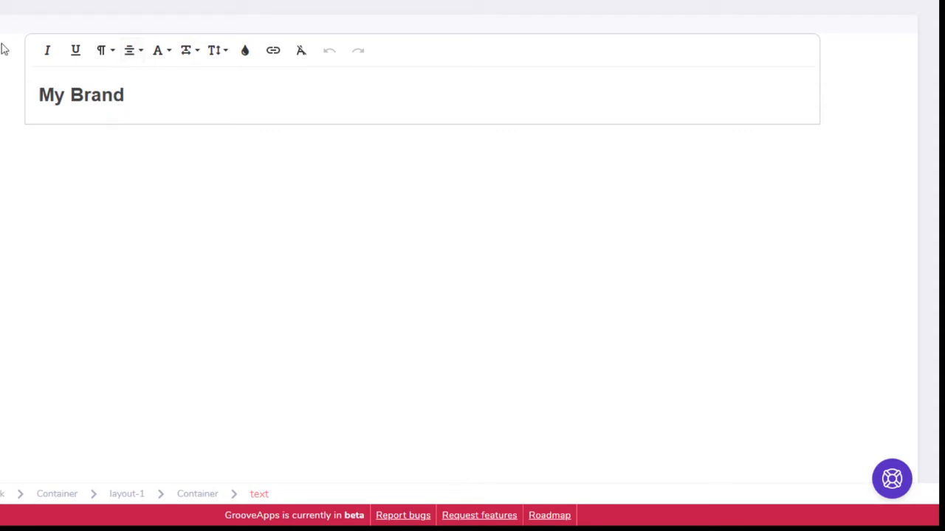
left_click(61, 137)
left_click(86, 45)
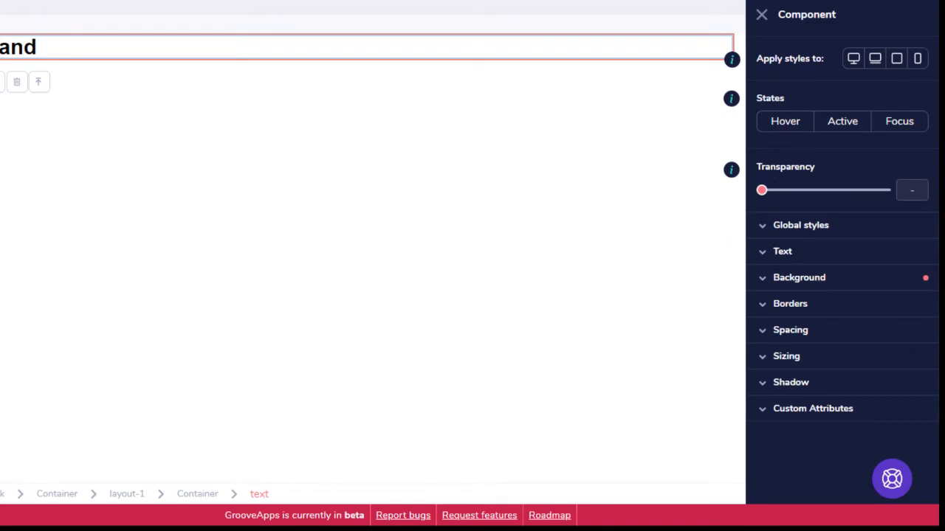
left_click(2, 82)
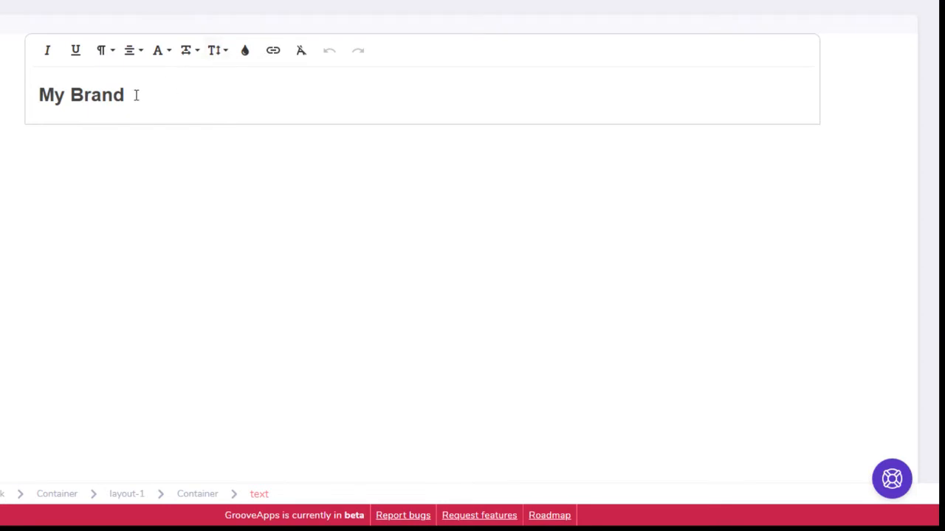
left_click(70, 94)
type("BIG")
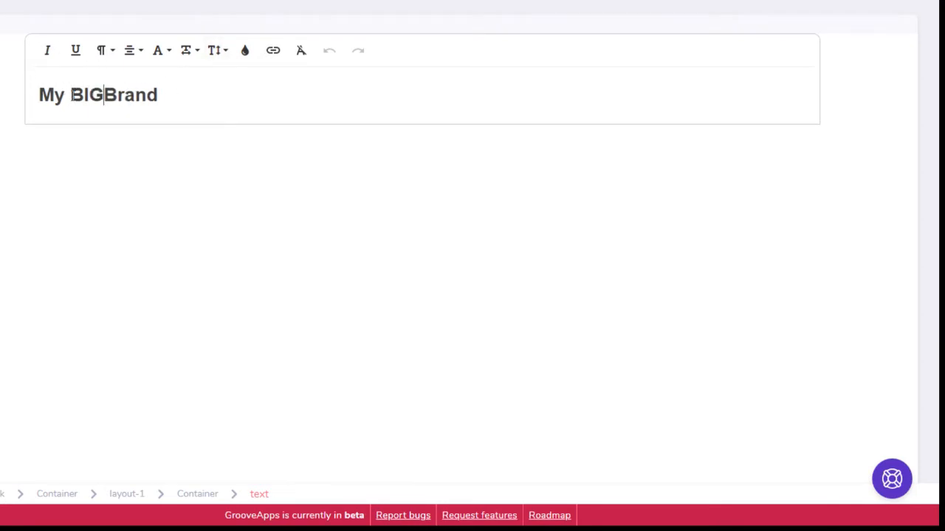
left_click(87, 165)
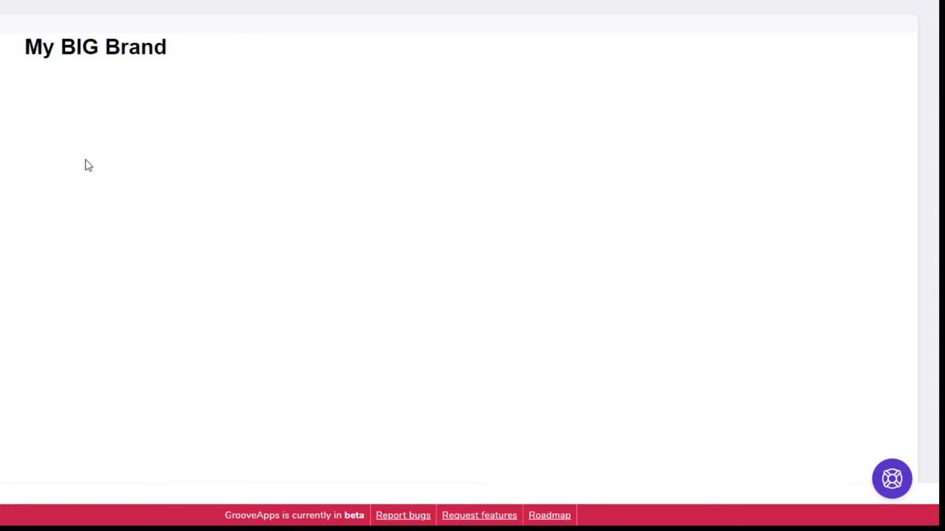
Center-align the "My BIG Brand" heading through its text styling
left_click(68, 47)
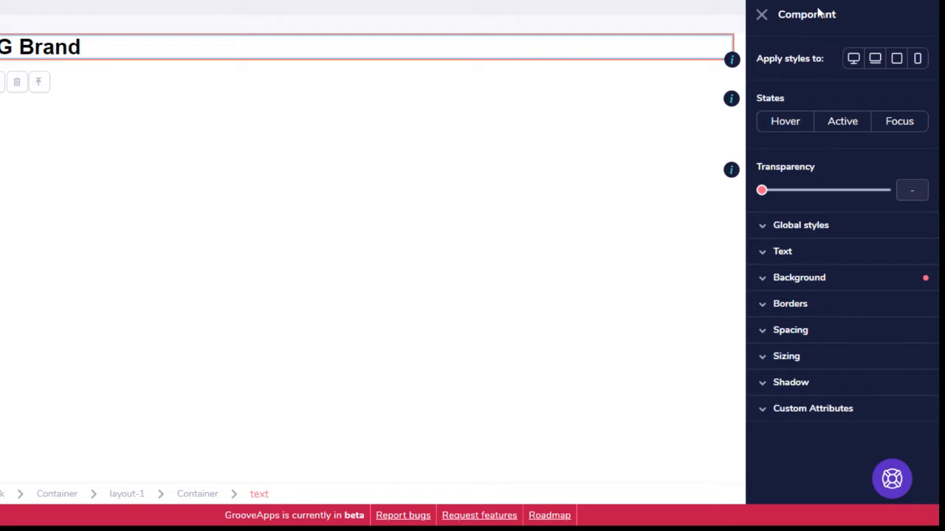
left_click(764, 255)
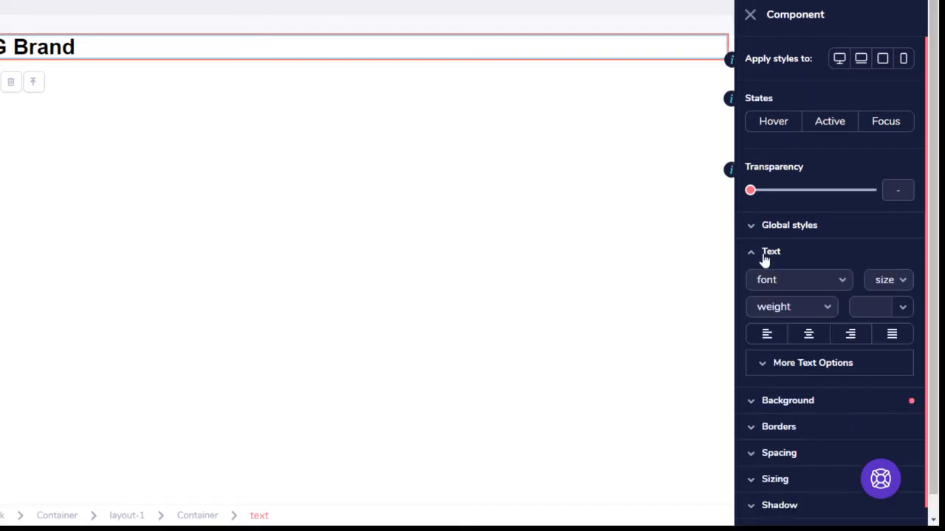
left_click(807, 337)
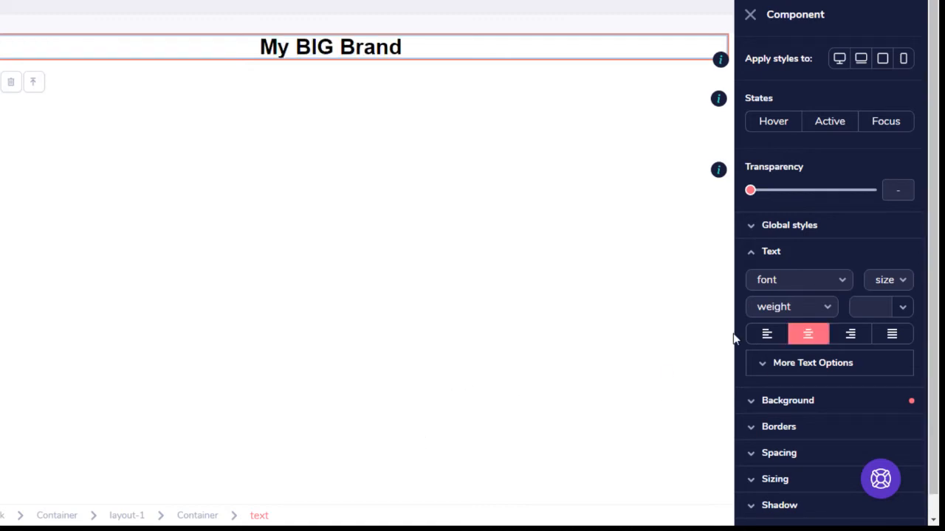
Set the "My BIG Brand" heading's font to lato and its weight to light
left_click(820, 284)
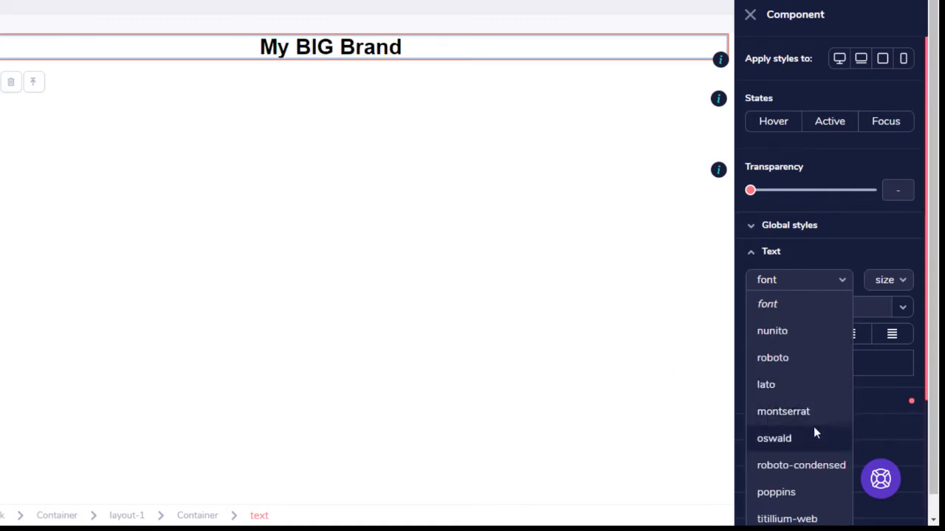
left_click(812, 387)
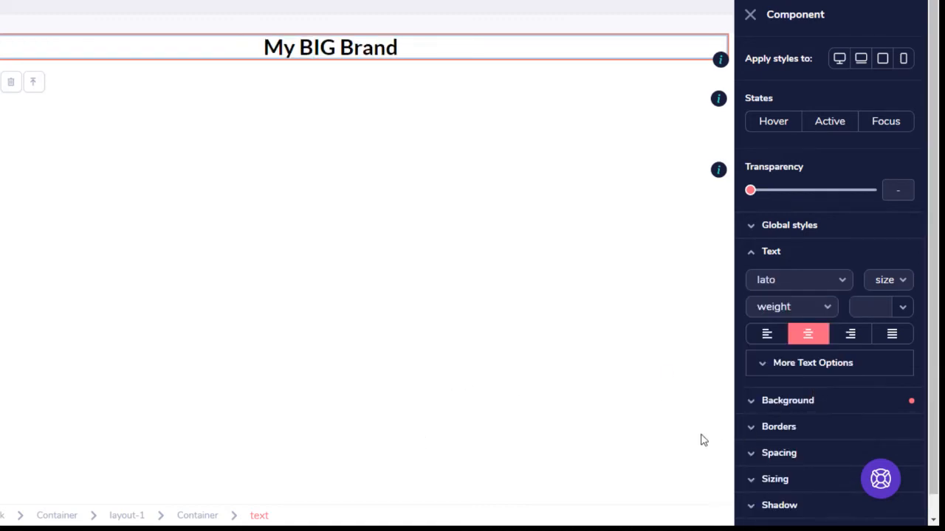
left_click(827, 309)
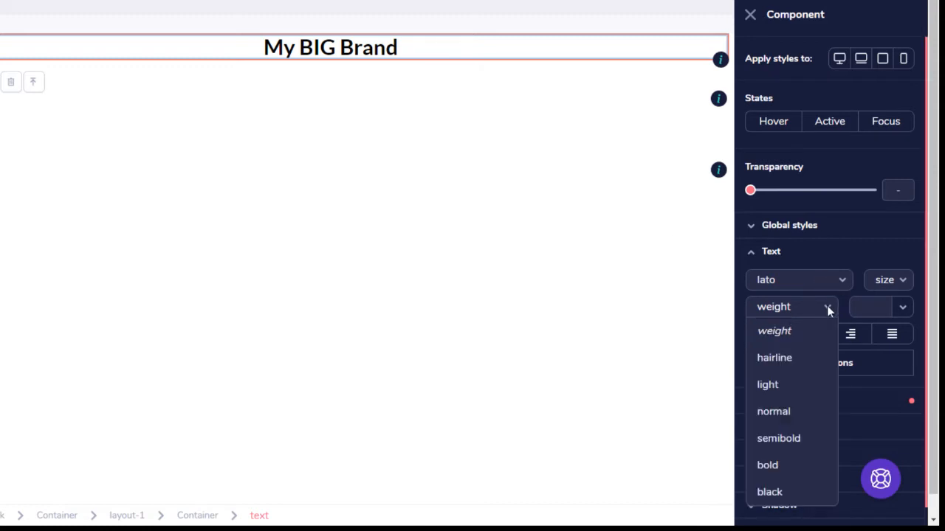
left_click(782, 386)
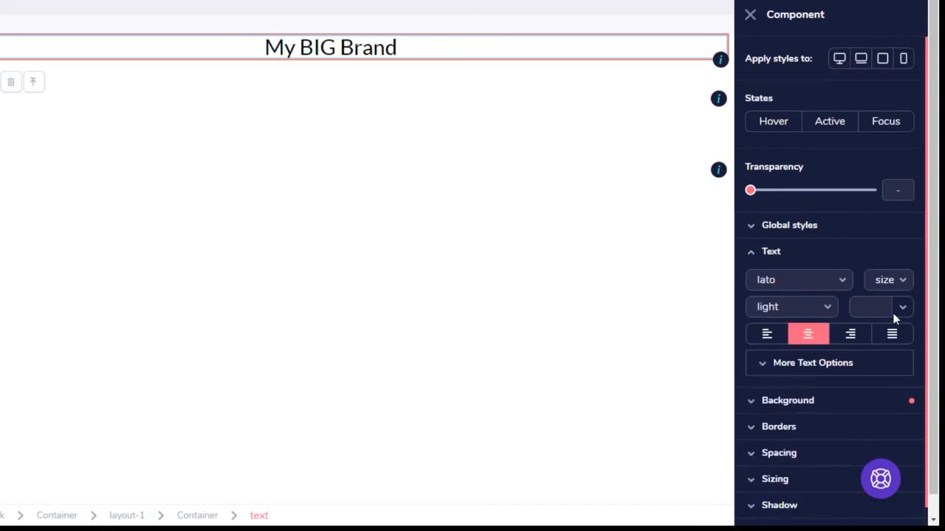
Try the text sizes lg, xl and 3xl on the "My BIG Brand" heading
left_click(902, 284)
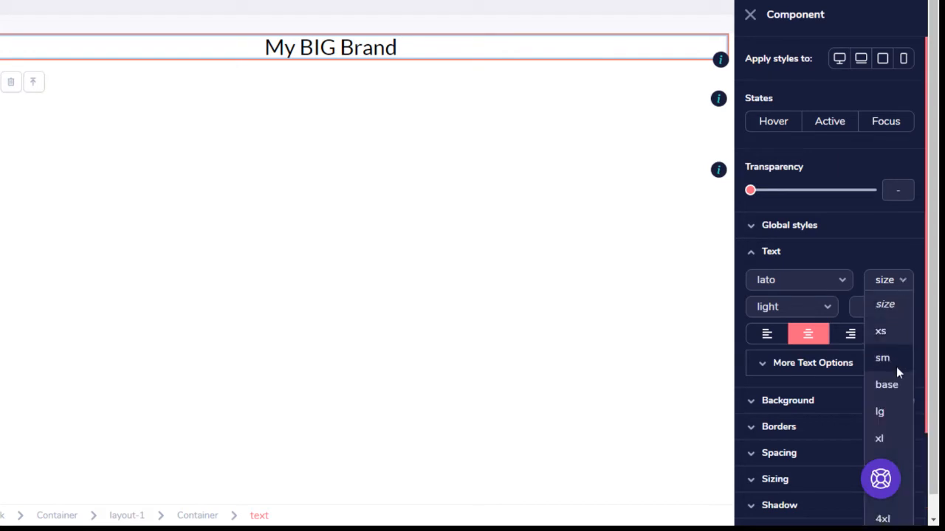
left_click(880, 412)
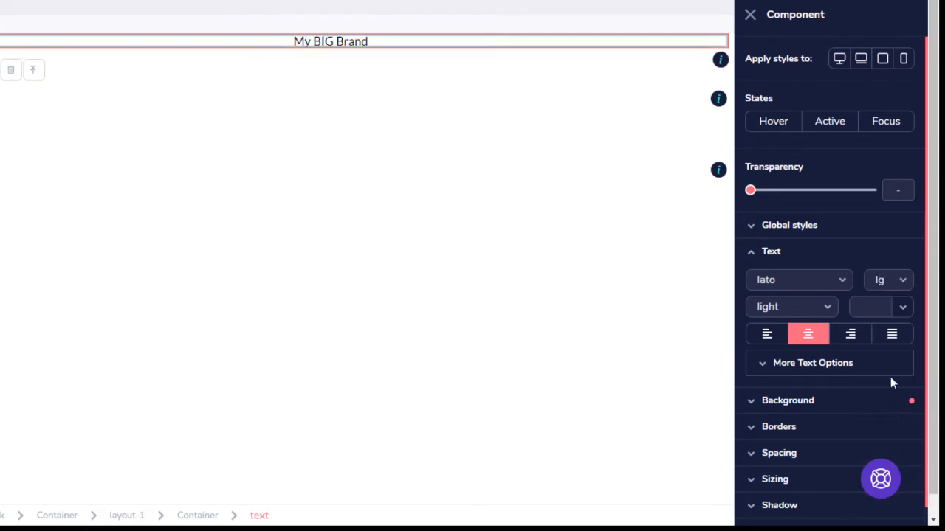
left_click(902, 283)
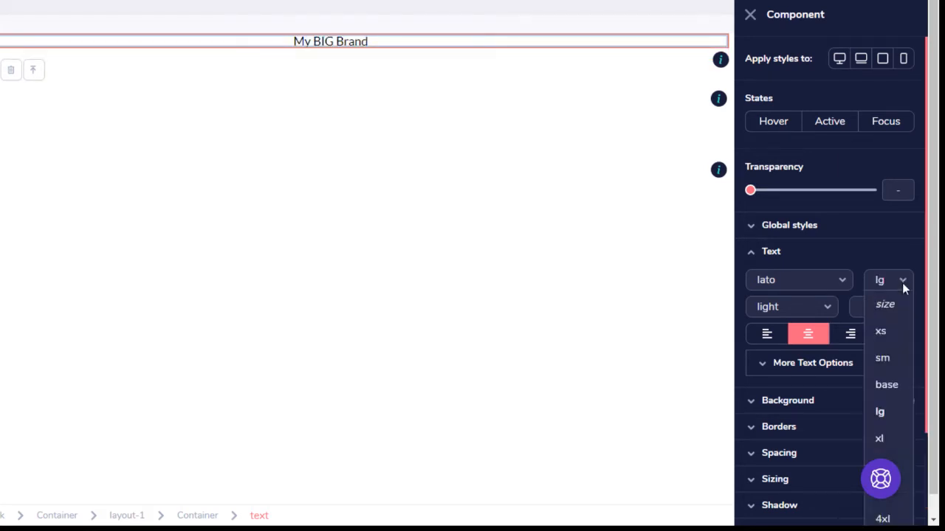
left_click(880, 439)
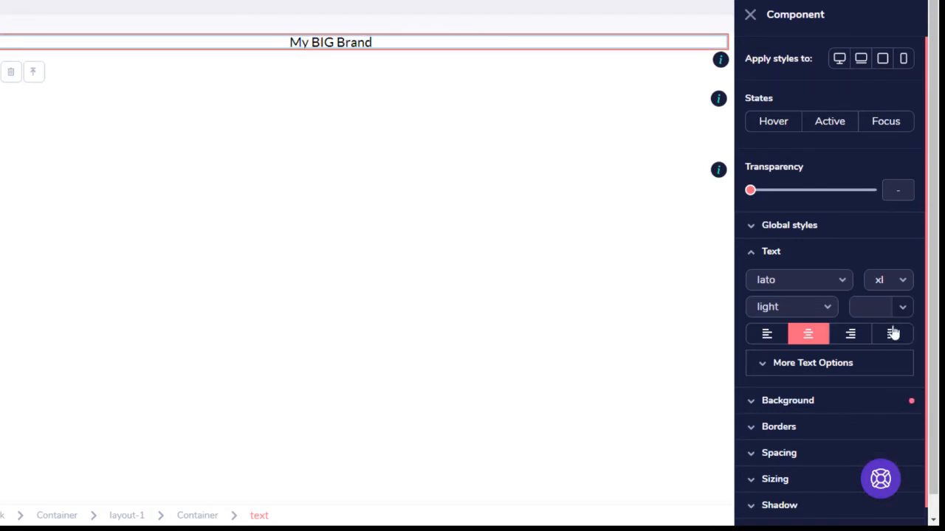
left_click(903, 283)
scroll(899, 372, "down", 2)
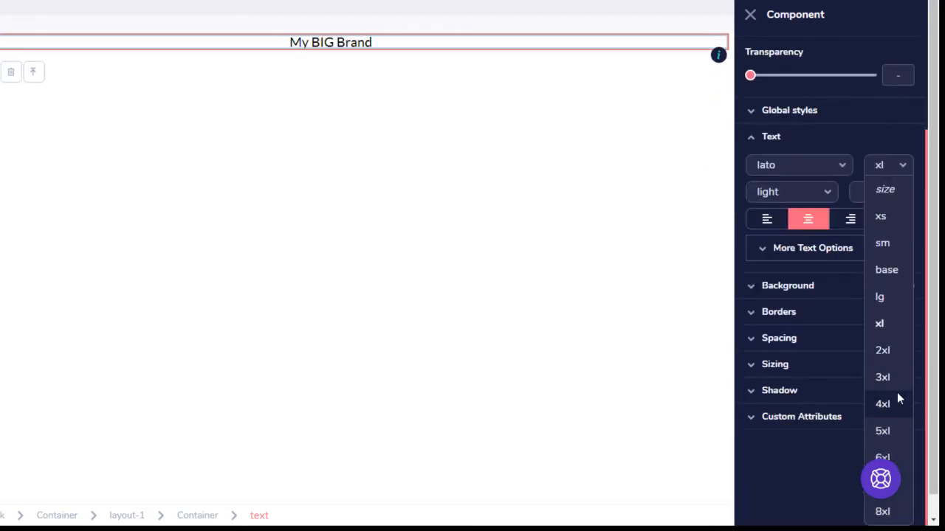
left_click(890, 380)
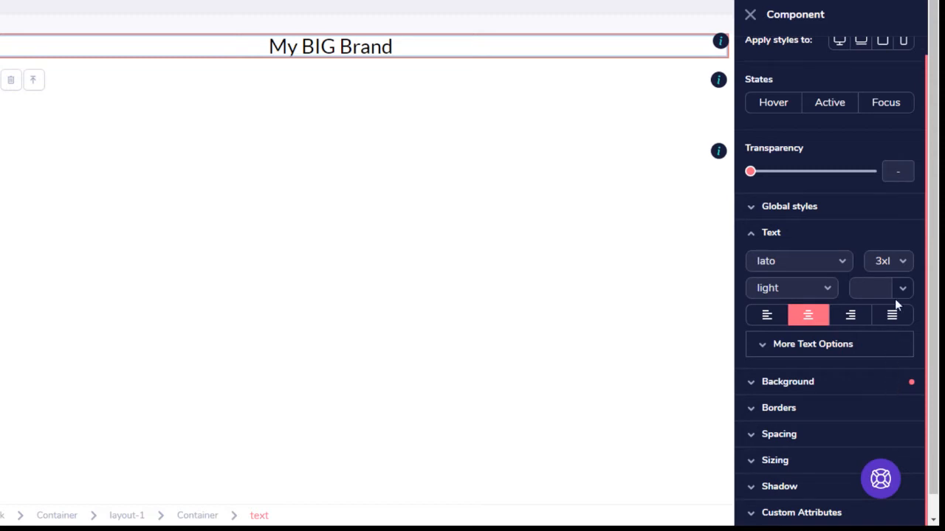
Set the "My BIG Brand" heading's text size to 5xl
left_click(902, 264)
scroll(901, 431, "down", 2)
left_click(883, 432)
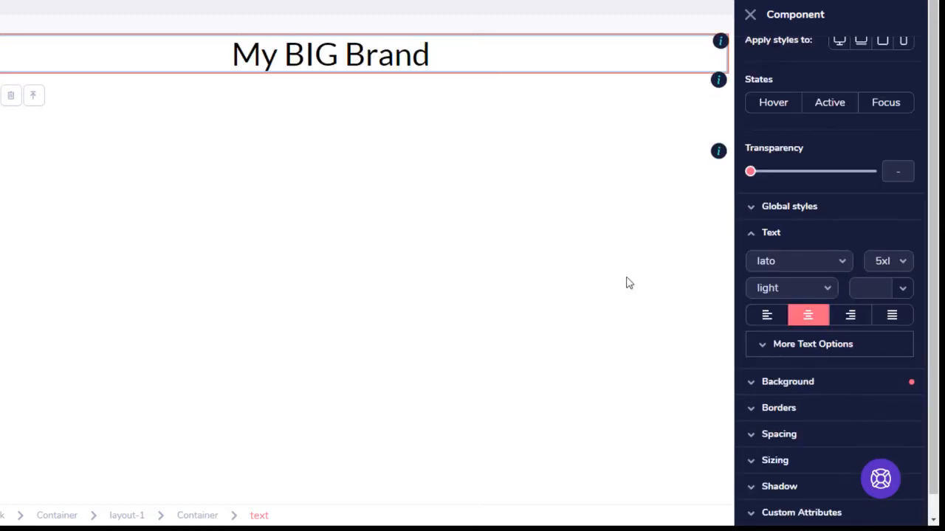
Try dark red and green shades on the "My BIG Brand" heading text, settling on a darker shade of blue
left_click(903, 288)
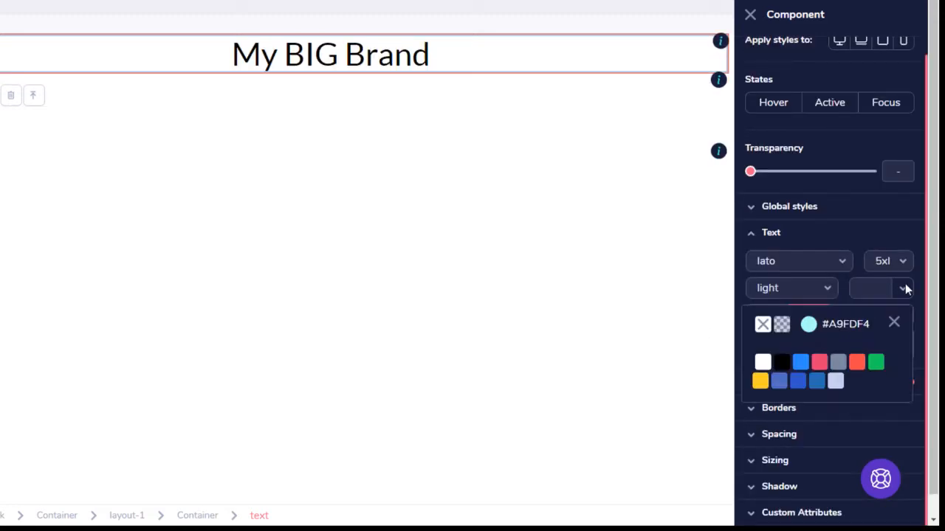
left_click(819, 371)
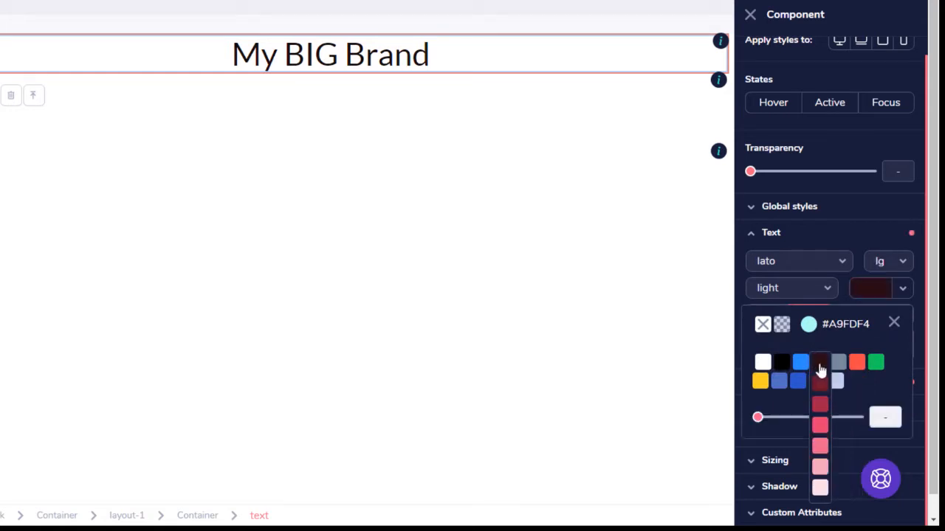
left_click(873, 367)
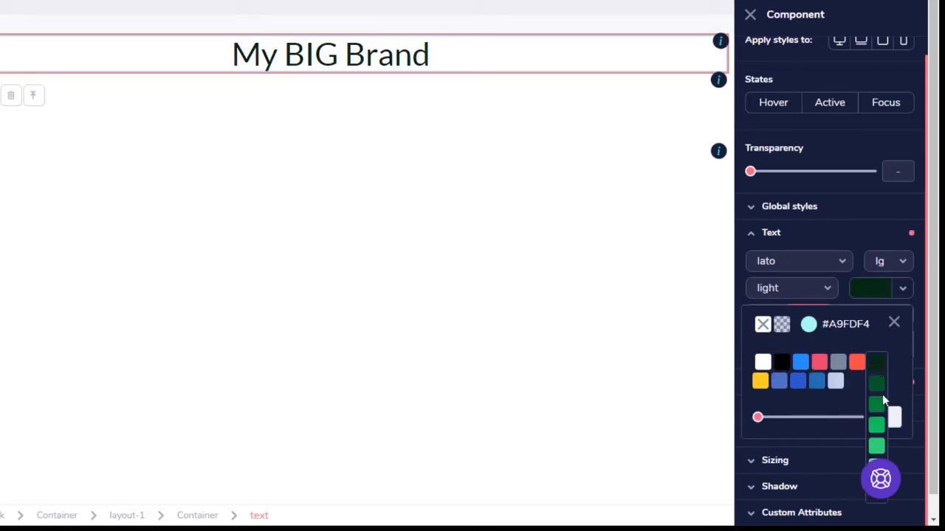
left_click(876, 404)
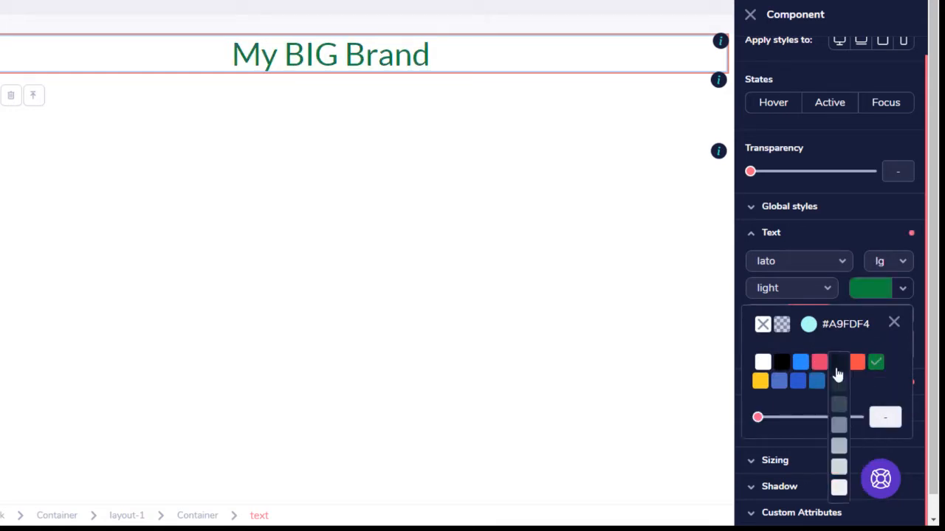
mouse_move(794, 374)
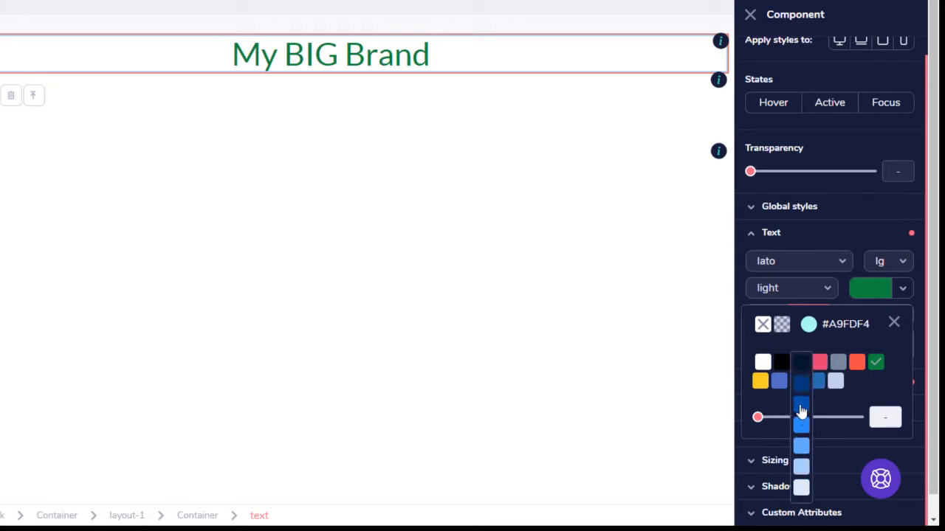
left_click(800, 405)
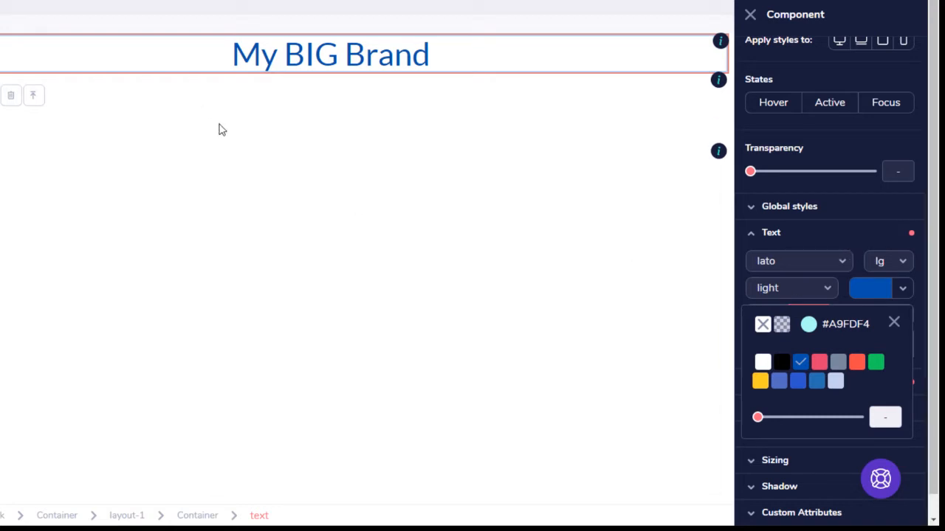
double_click(268, 57)
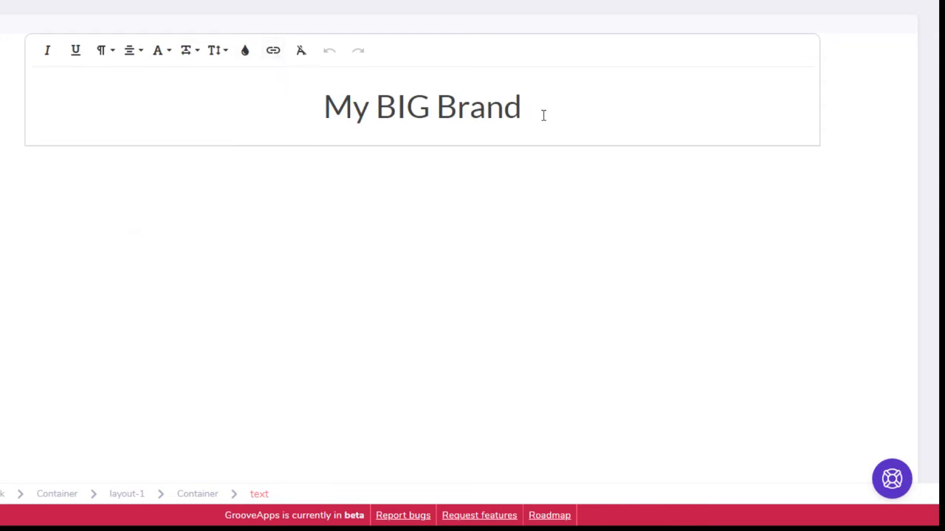
left_click(426, 114)
left_click_drag(425, 115, 378, 116)
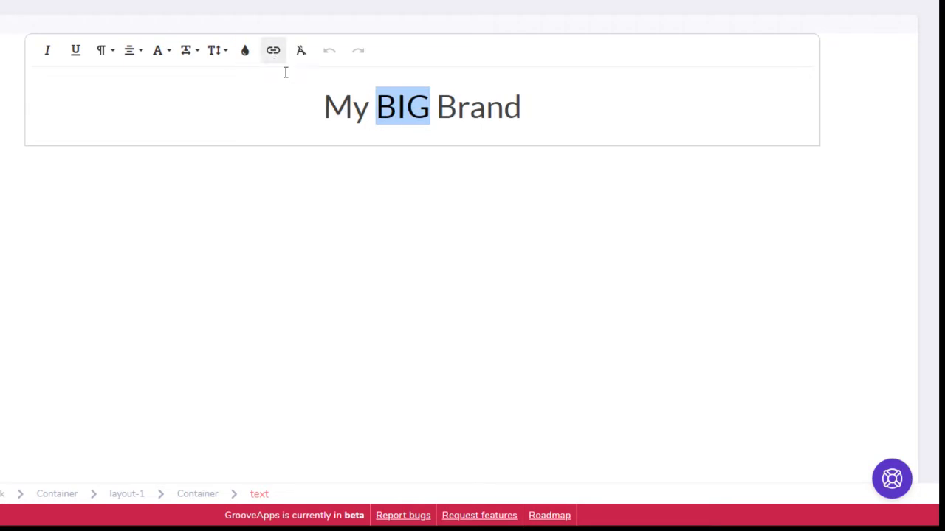
left_click(273, 52)
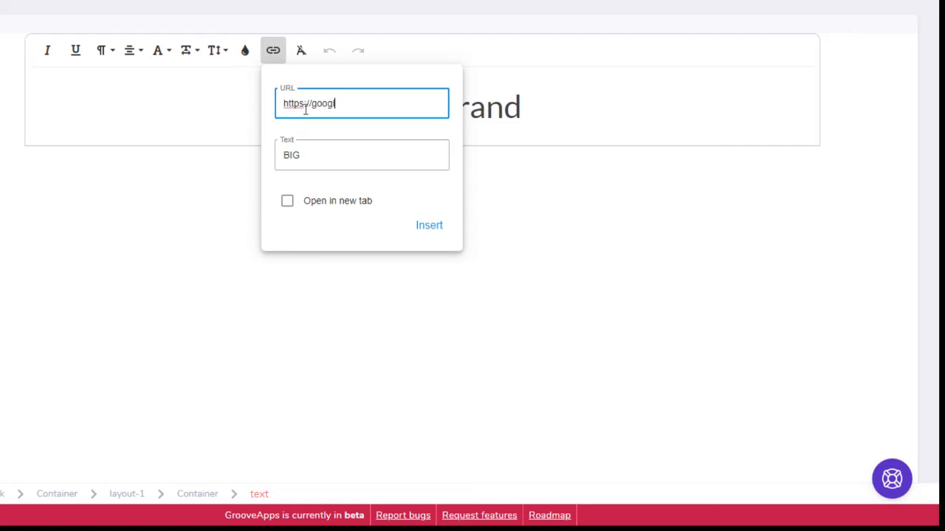
type("https://google.com")
left_click(347, 198)
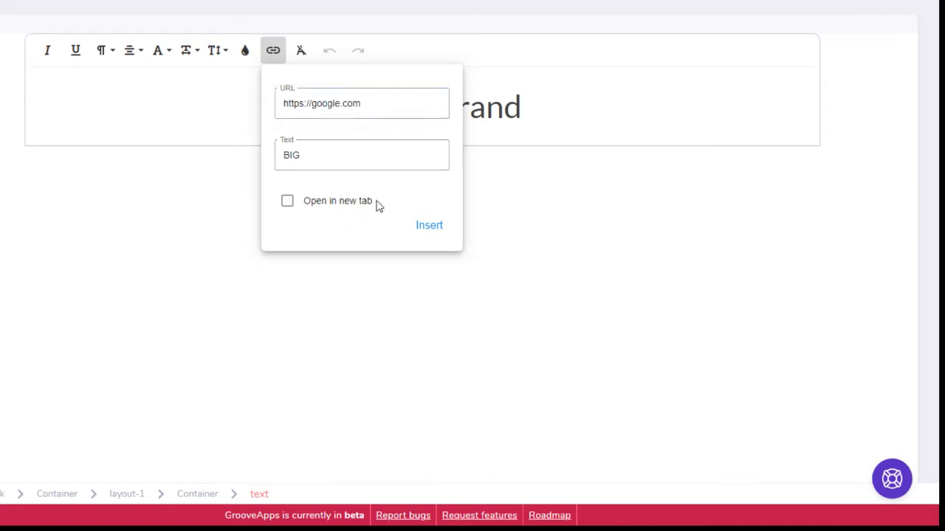
left_click(301, 207)
left_click(439, 233)
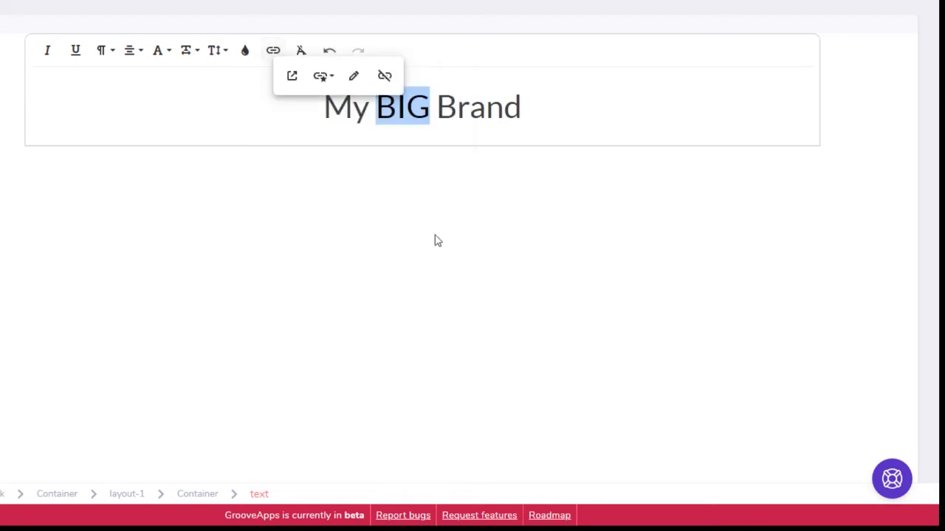
left_click(435, 238)
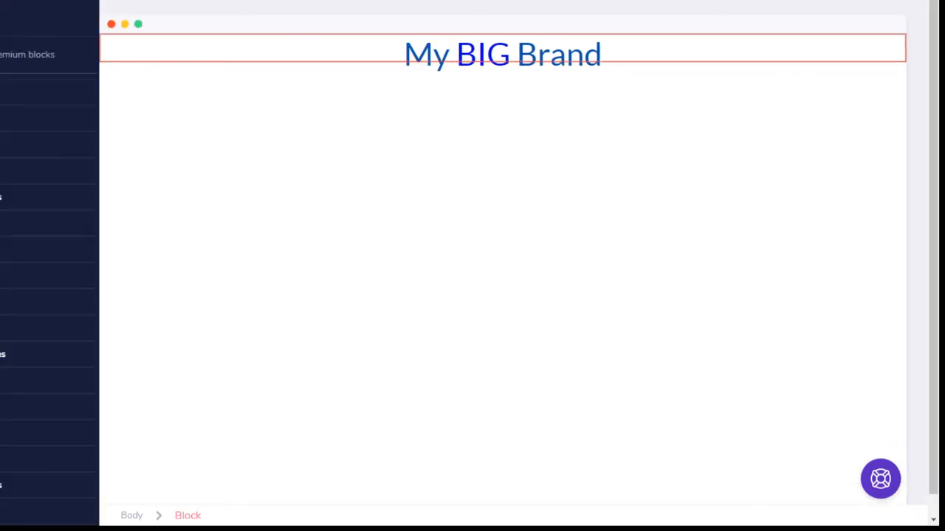
Add an H5 heading beneath "My BIG Brand" and replace its placeholder text with "My great tagline"
scroll(13, 186, "down", 4)
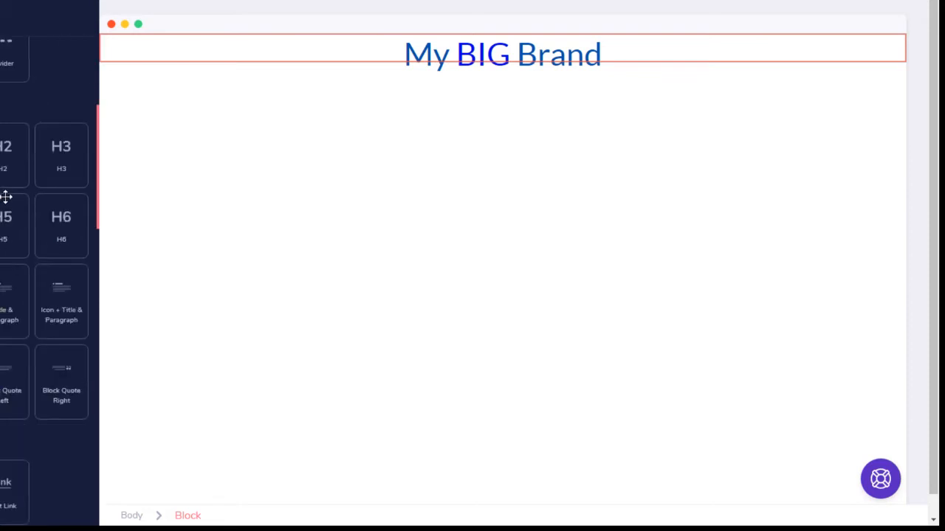
left_click_drag(0, 225, 507, 90)
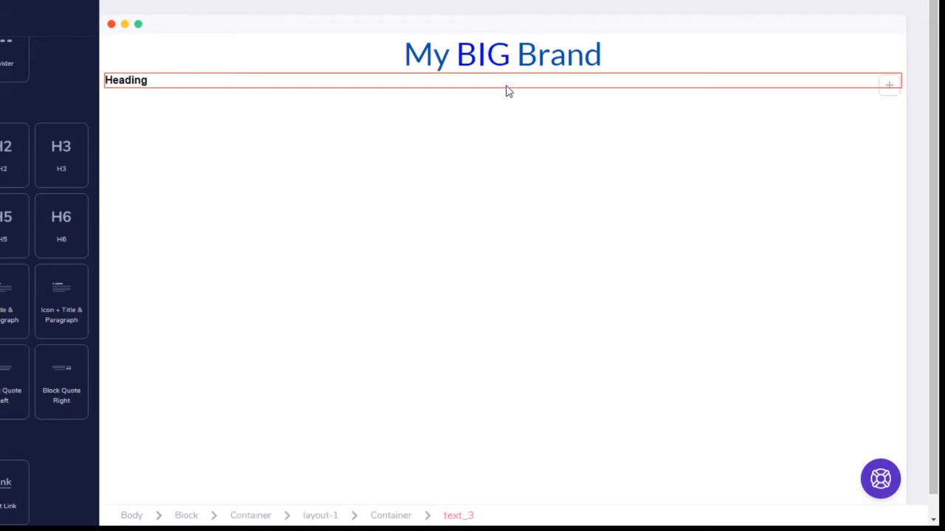
left_click(121, 80)
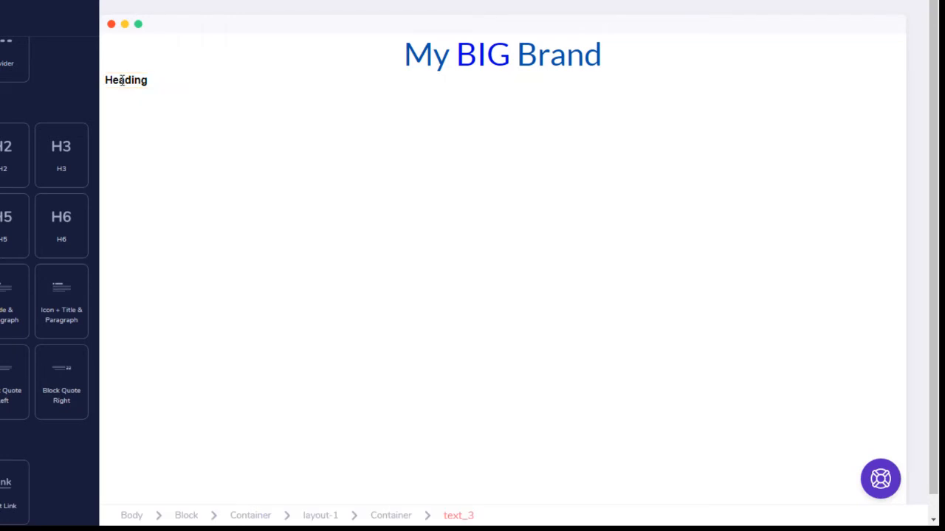
left_click(1, 53)
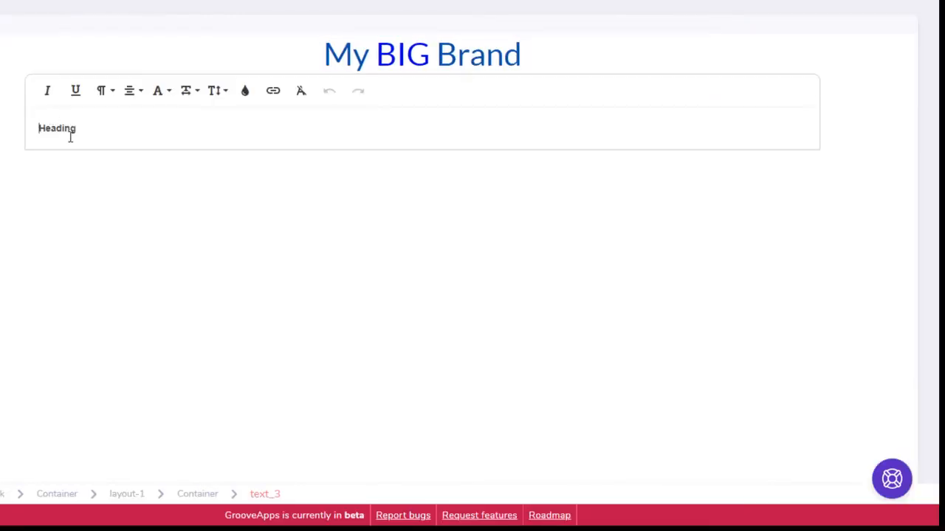
left_click_drag(82, 129, 30, 136)
type("My great tagline")
left_click(203, 223)
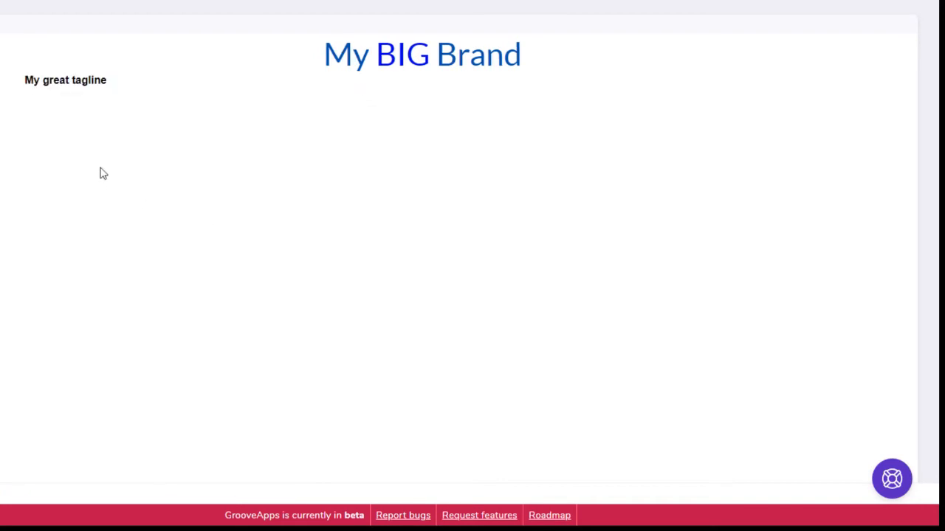
Center-align the "My great tagline" heading and style it in the lato font with light weight
left_click(48, 80)
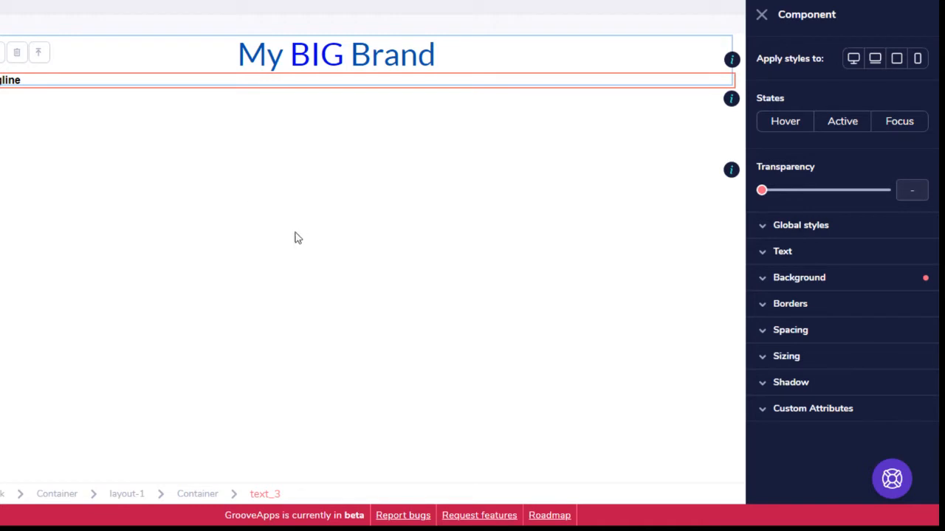
left_click(775, 255)
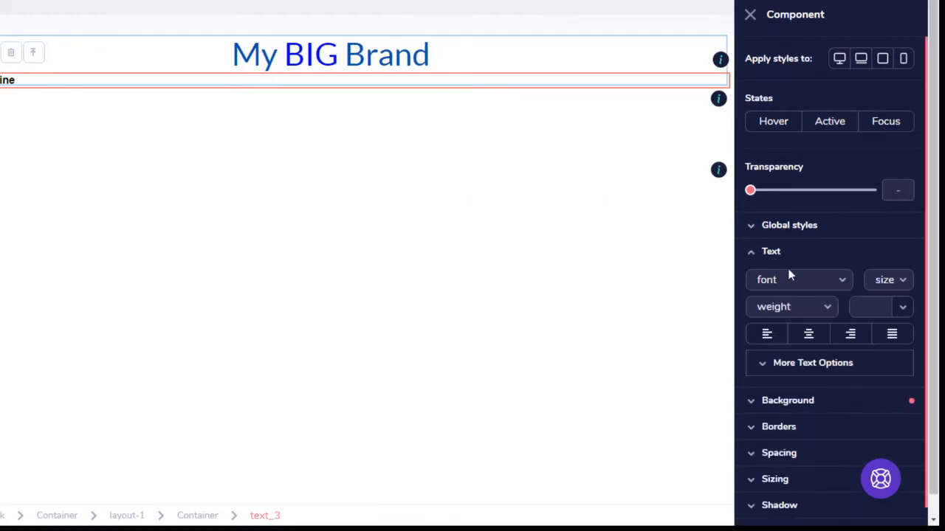
left_click(816, 341)
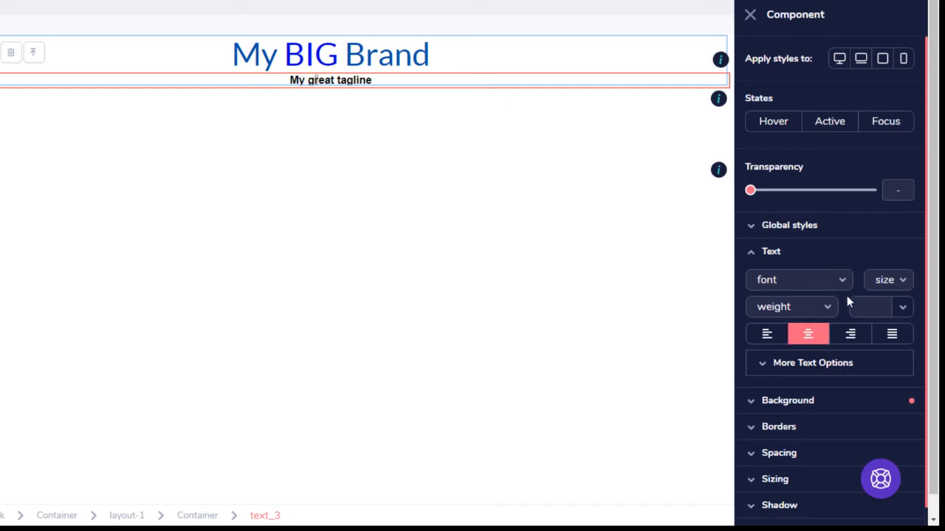
left_click(825, 307)
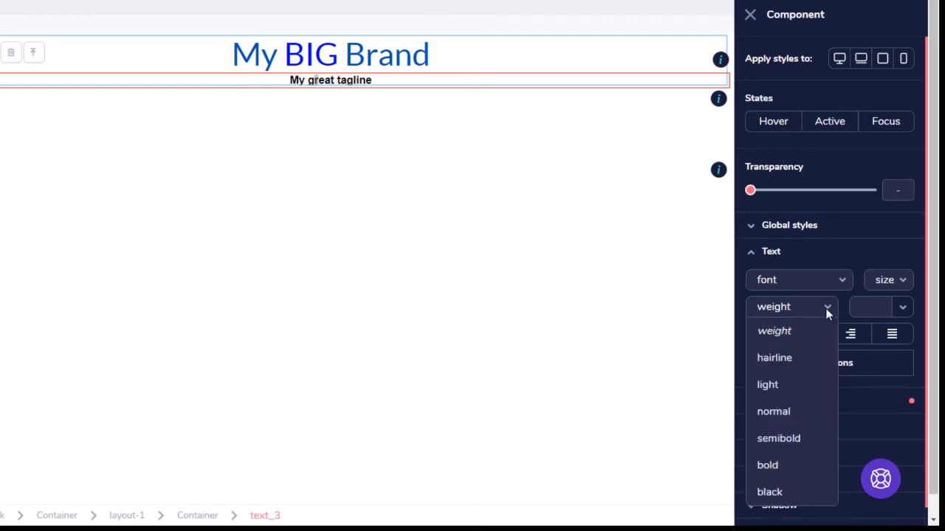
left_click(793, 385)
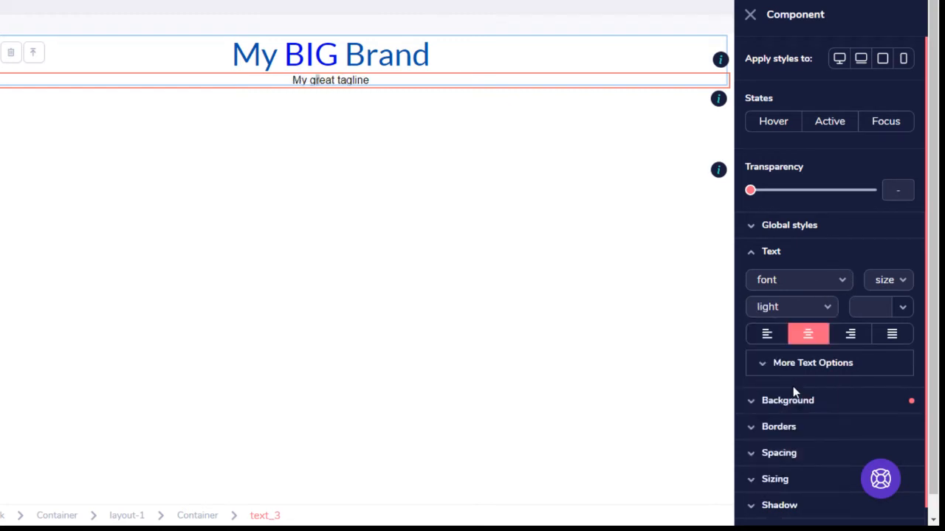
left_click(845, 283)
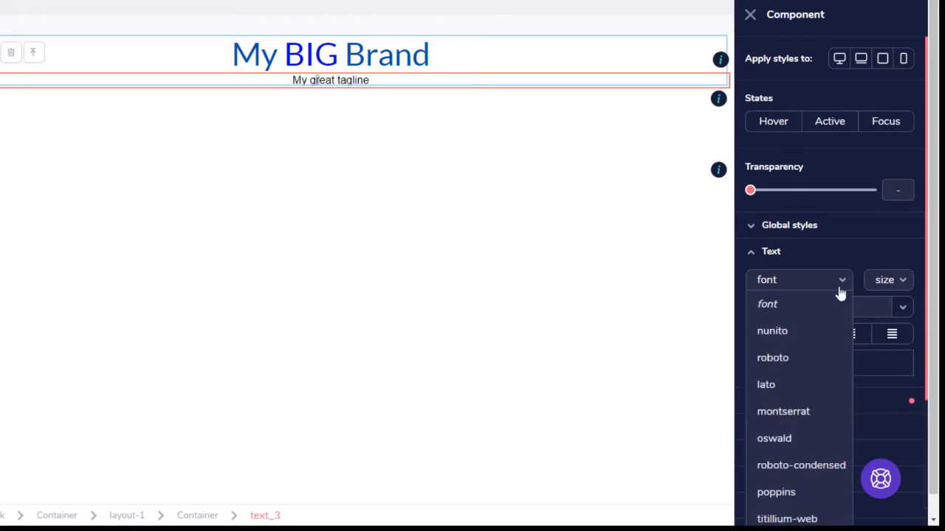
left_click(786, 383)
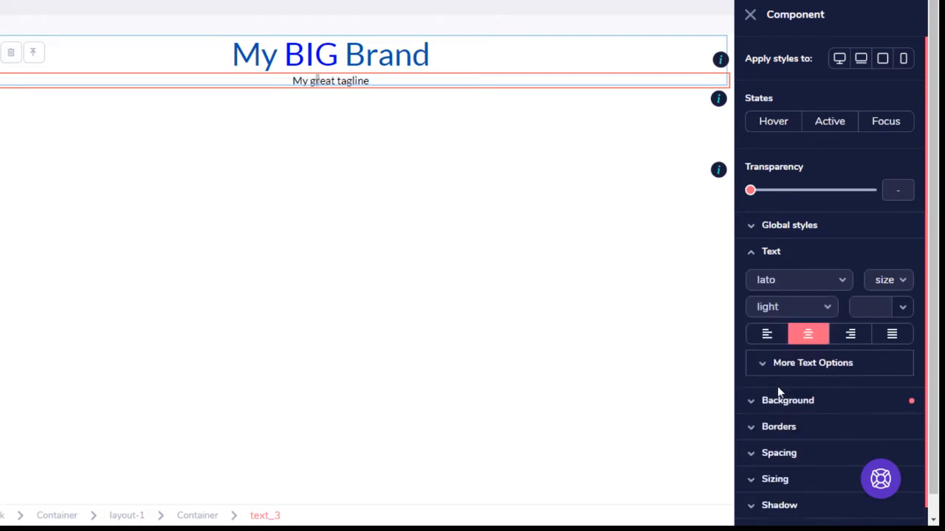
Color the "My great tagline" heading dark green and set its text size to lg
left_click(902, 309)
mouse_move(871, 378)
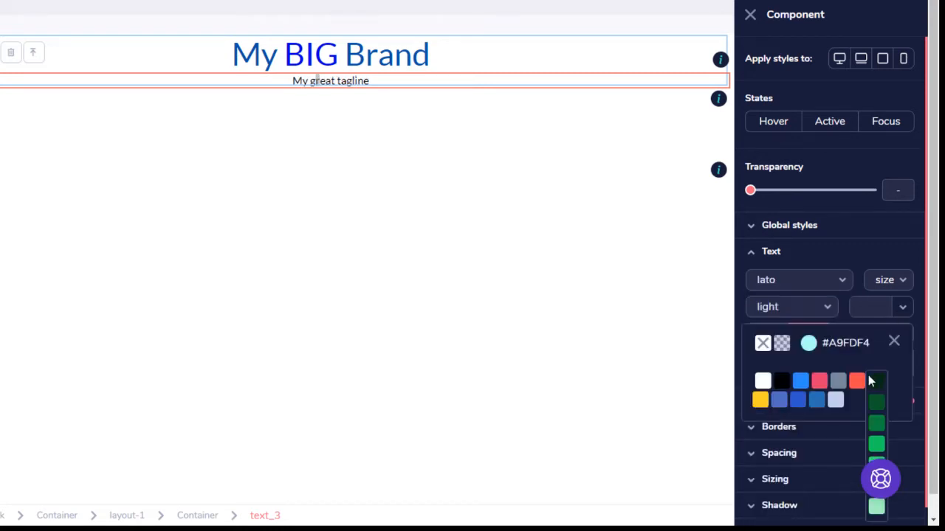
left_click(877, 425)
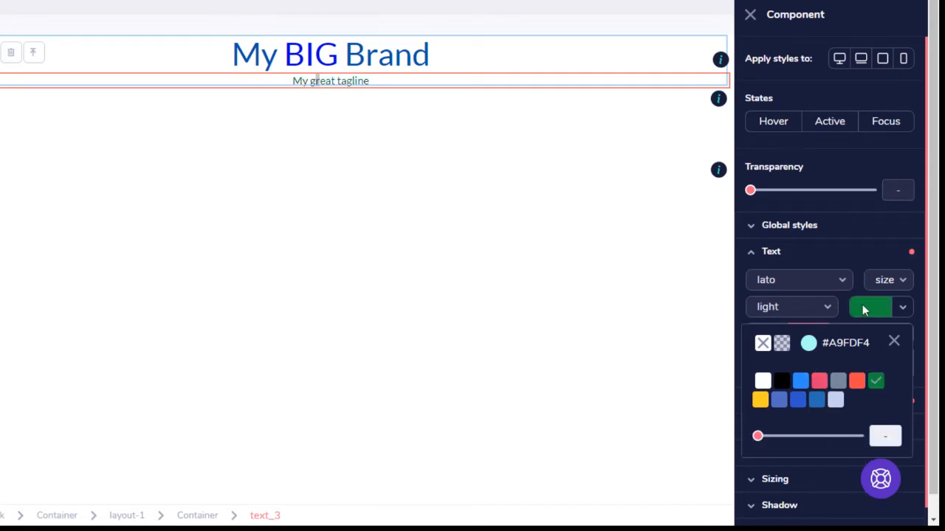
left_click(899, 284)
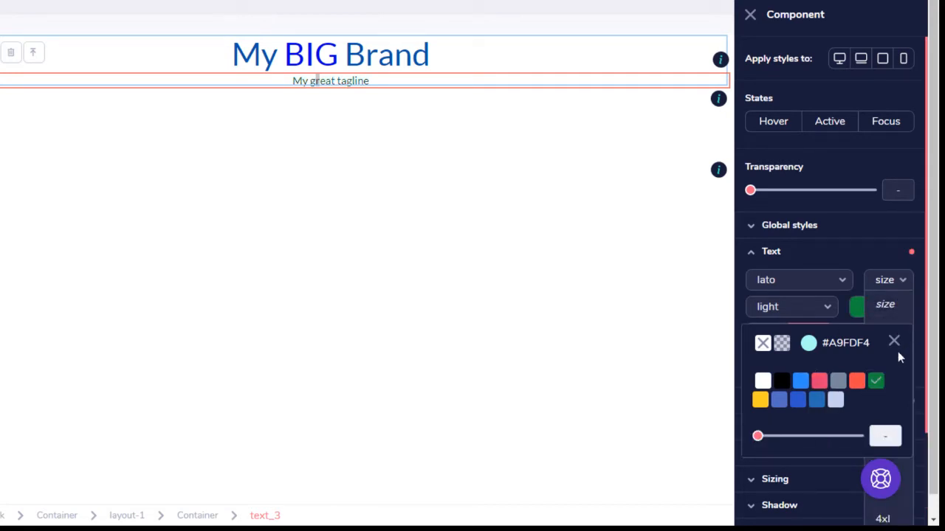
left_click(895, 341)
left_click(902, 285)
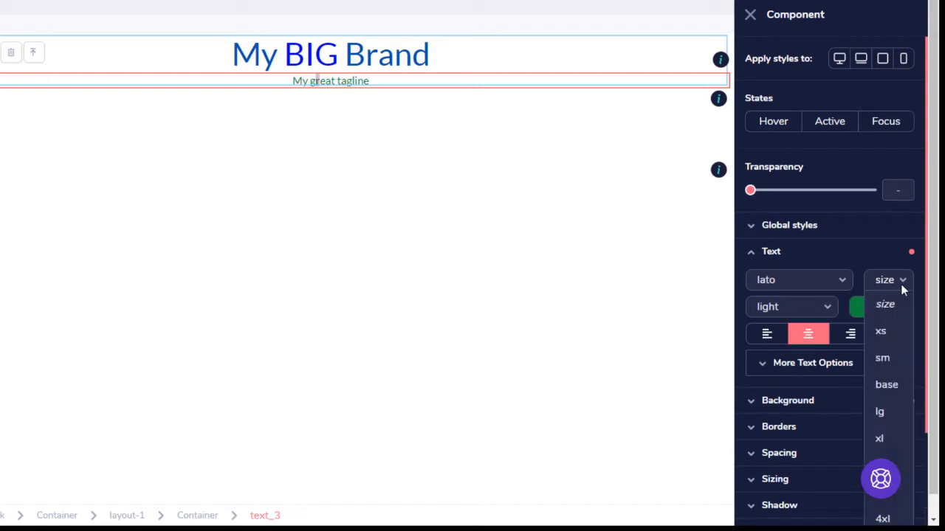
left_click(891, 415)
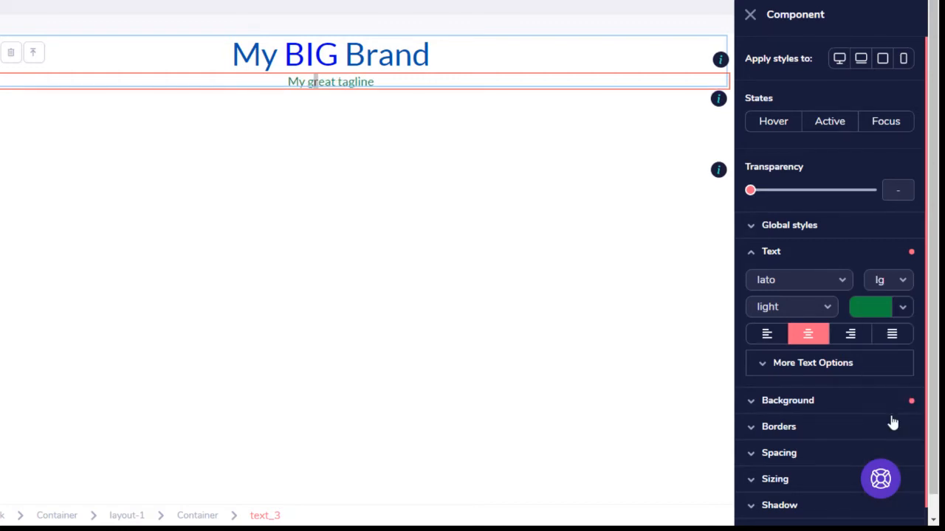
Add a two-column layout beneath the "My great tagline" heading
left_click(751, 16)
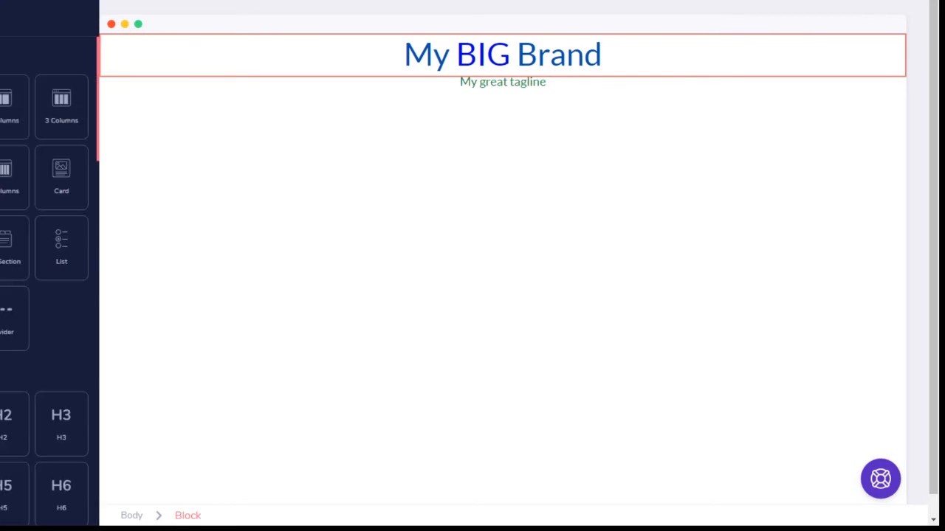
left_click_drag(4, 109, 334, 121)
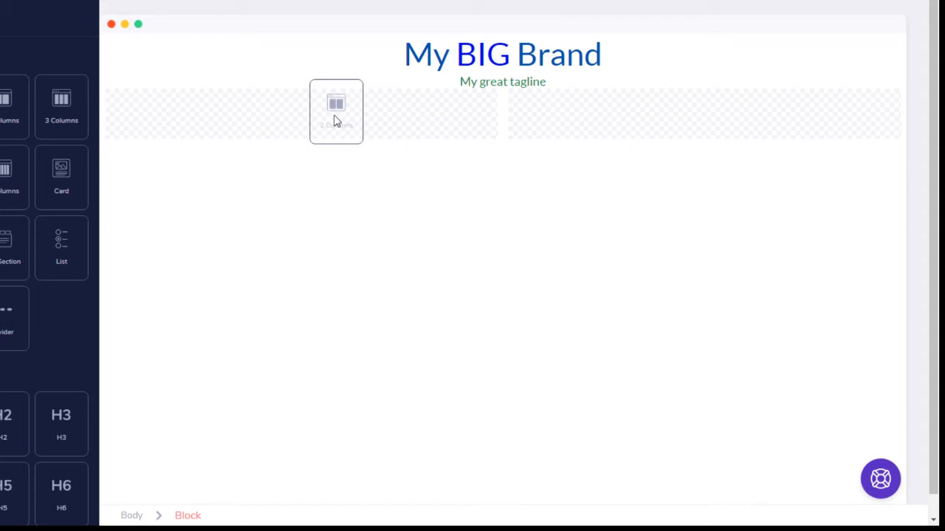
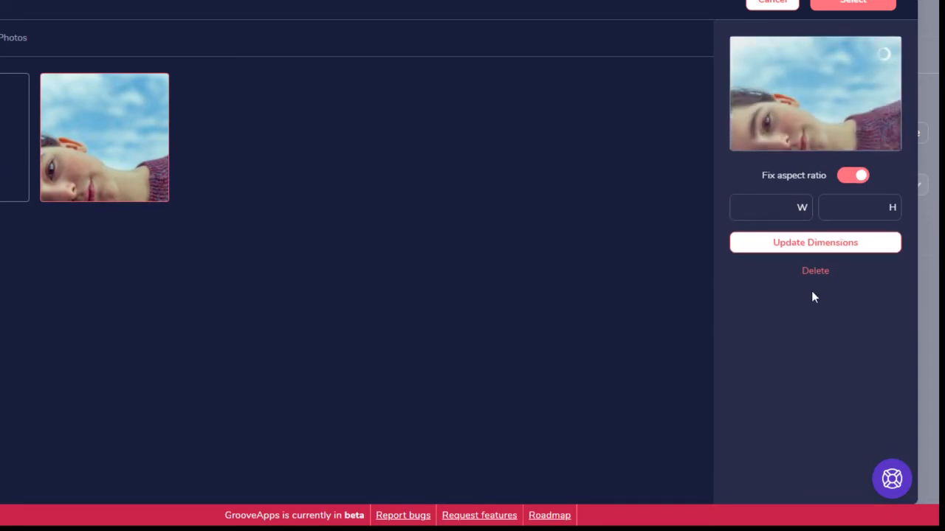
Insert the photo of the face against the sky into the first column's image placeholder, with no link, and apply the update
left_click(829, 246)
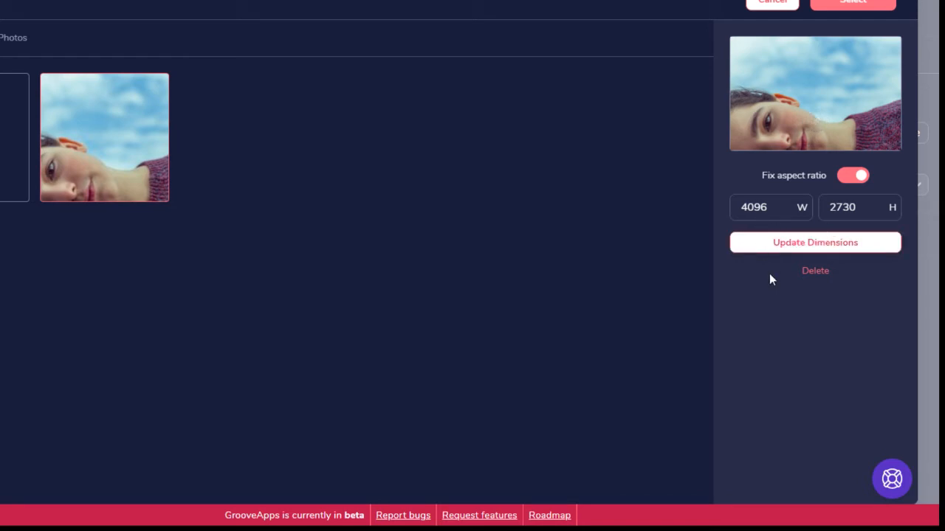
left_click_drag(772, 207, 696, 200)
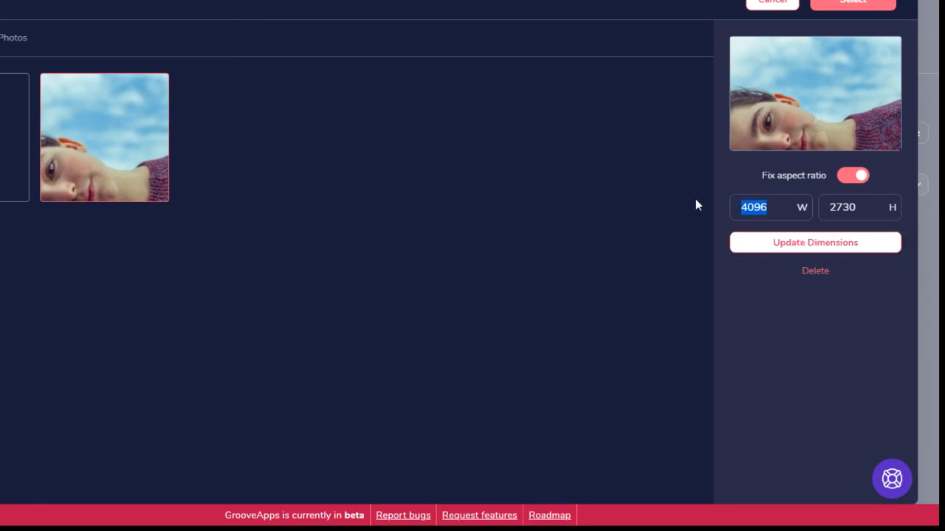
left_click(848, 319)
left_click(850, 4)
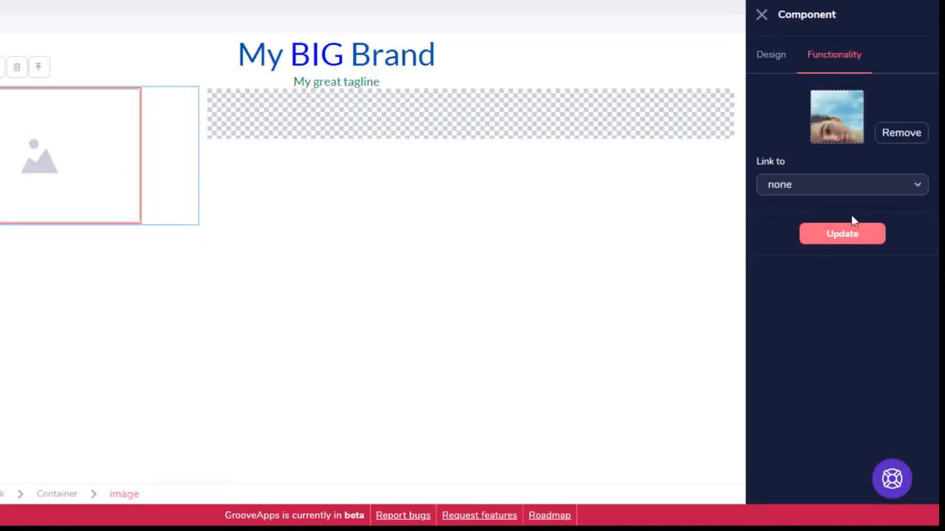
left_click(850, 234)
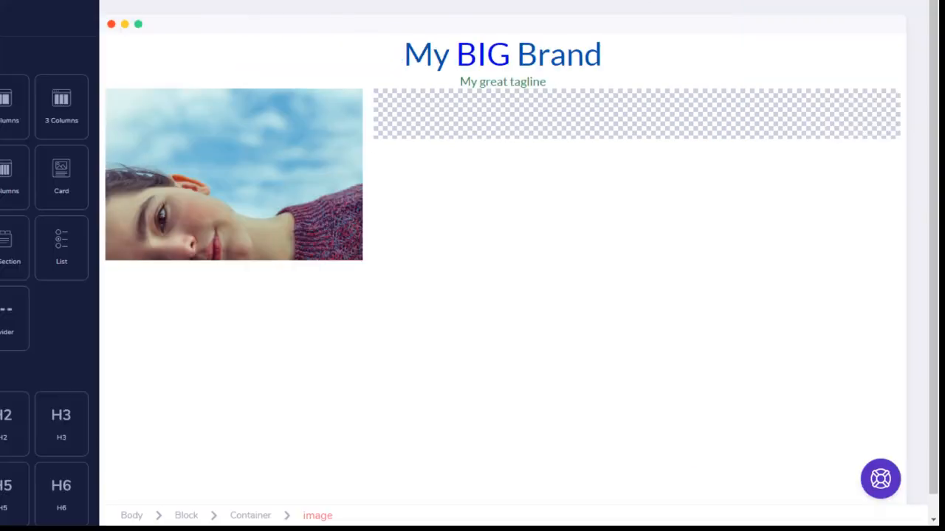
Add an H3 heading to the empty column beside the photo
scroll(44, 295, "down", 5)
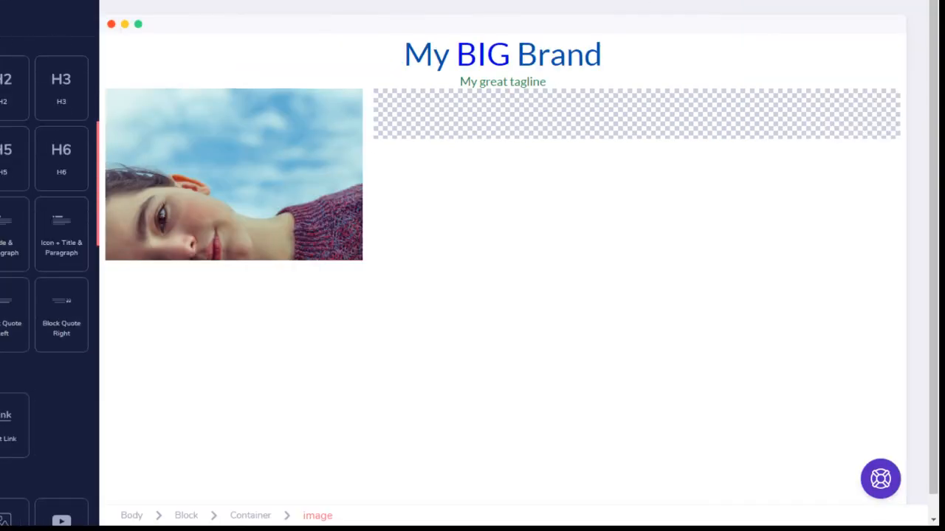
left_click_drag(70, 82, 495, 120)
left_click(413, 100)
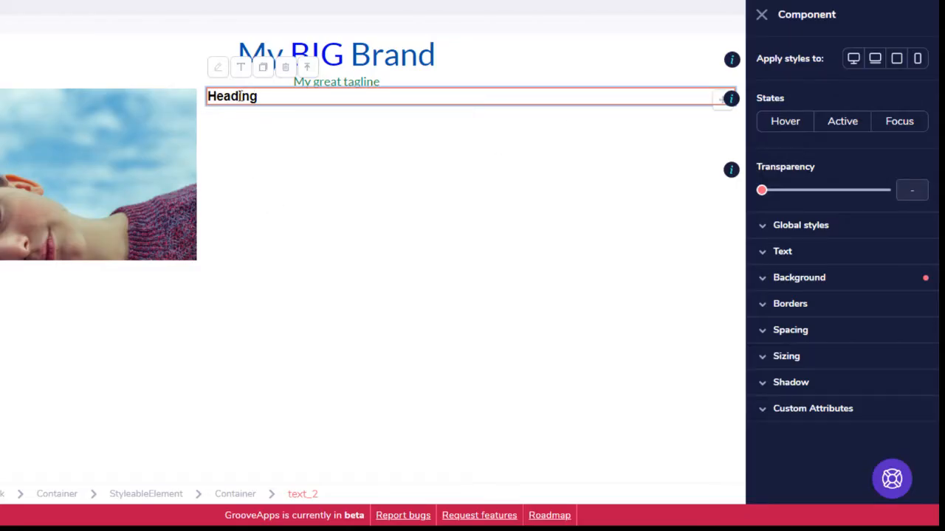
left_click(239, 102)
left_click(288, 114)
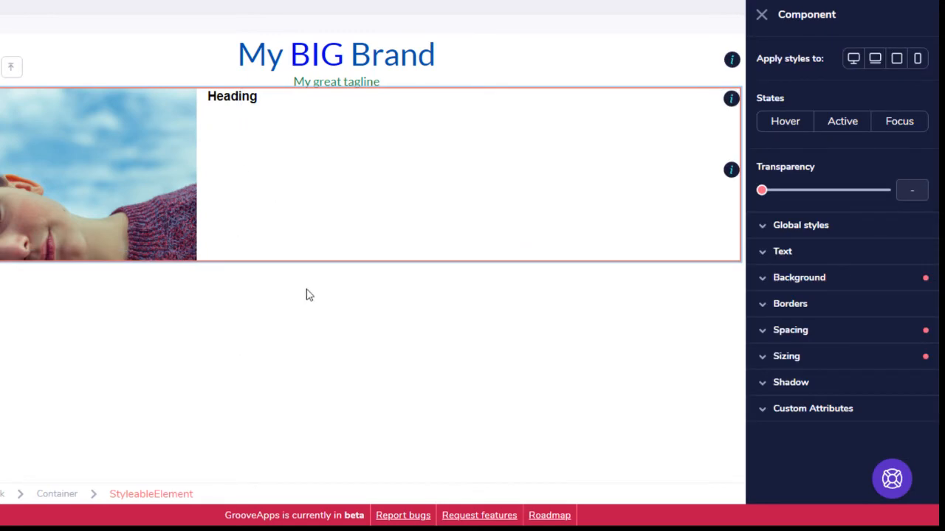
left_click(423, 48)
left_click(241, 99)
left_click(730, 100)
left_click(242, 101)
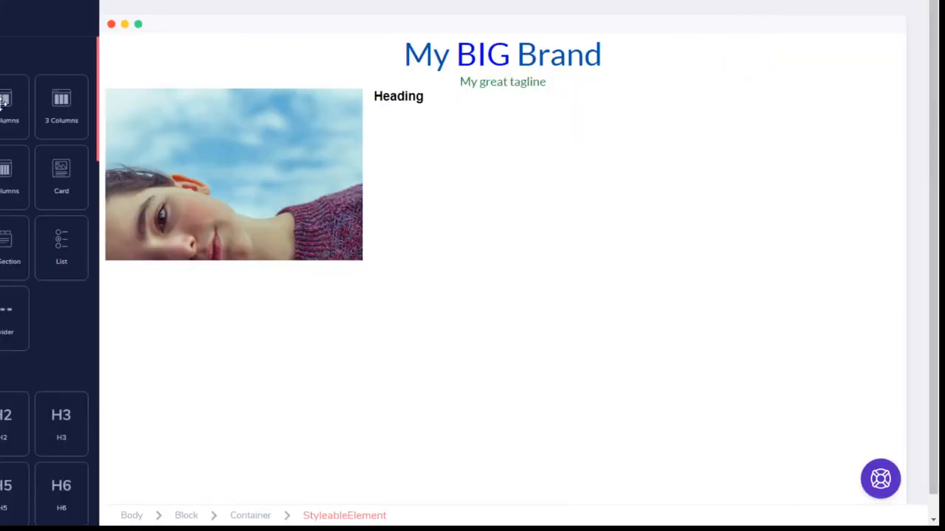
Add a larger heading beneath the one beside the photo and replace its placeholder text with "My great product"
scroll(3, 313, "down", 4)
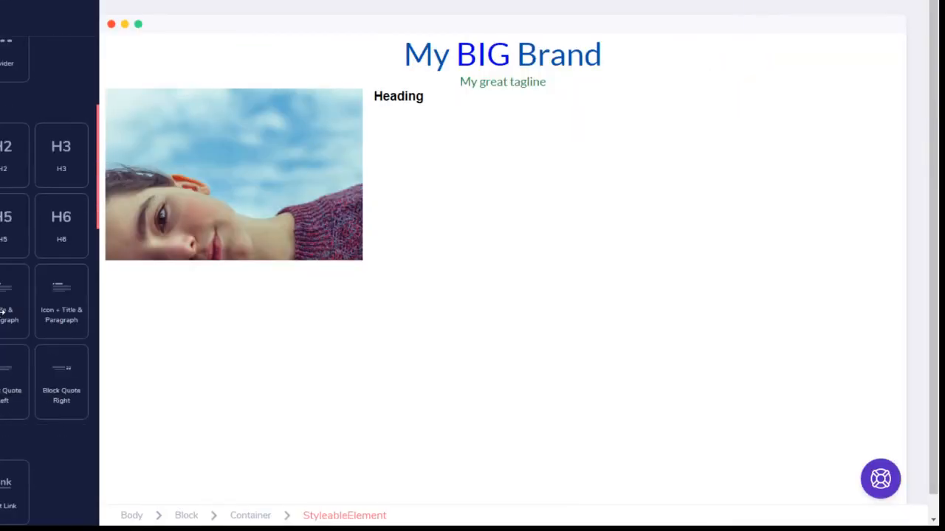
left_click_drag(36, 165, 413, 117)
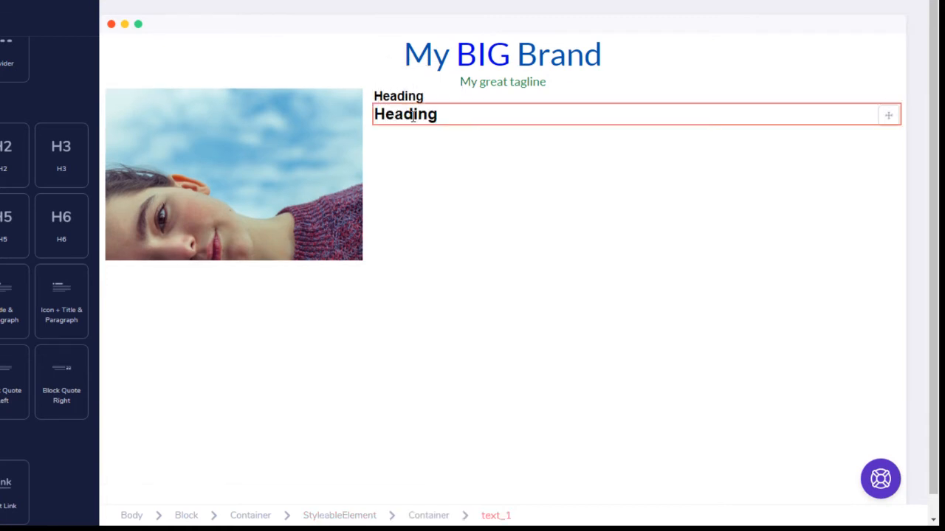
double_click(411, 116)
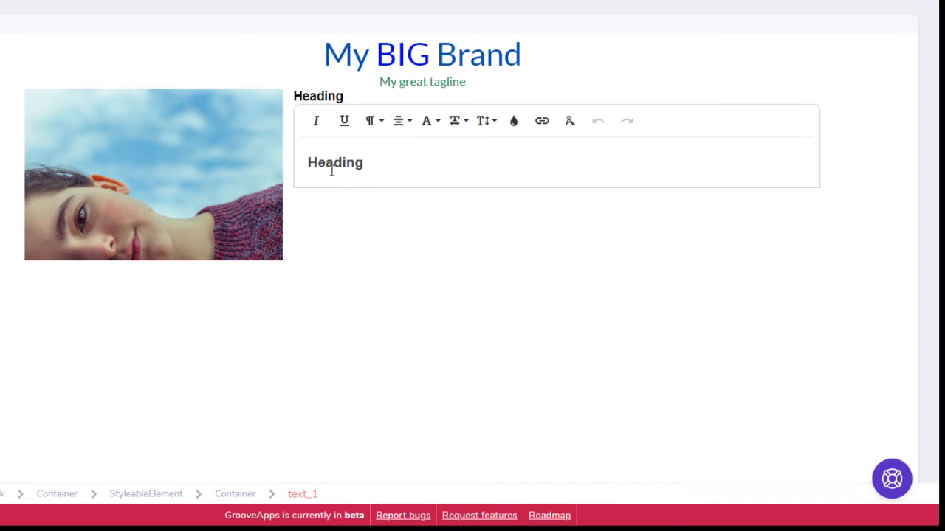
double_click(331, 170)
type("My great produc")
left_click(417, 273)
Replace the placeholder text of the heading above "My great product" with "Featured Product"
left_click(334, 96)
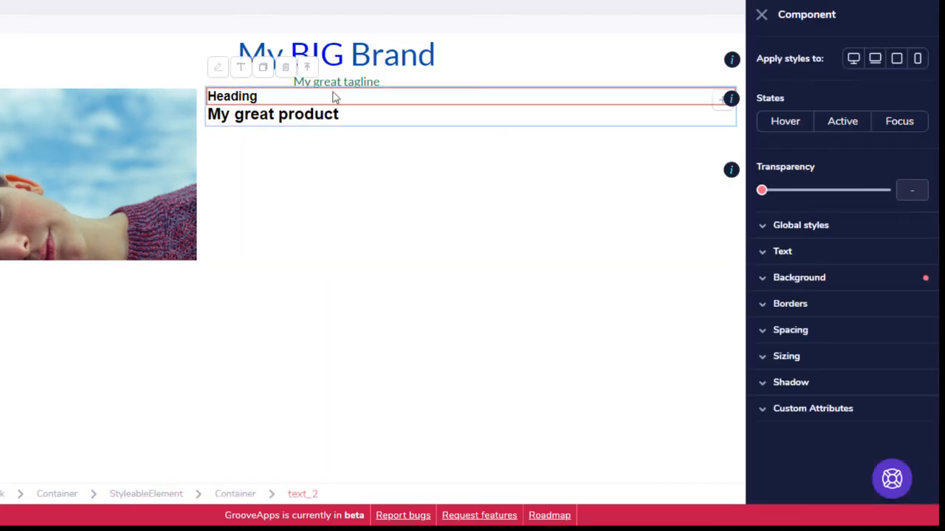
left_click(243, 77)
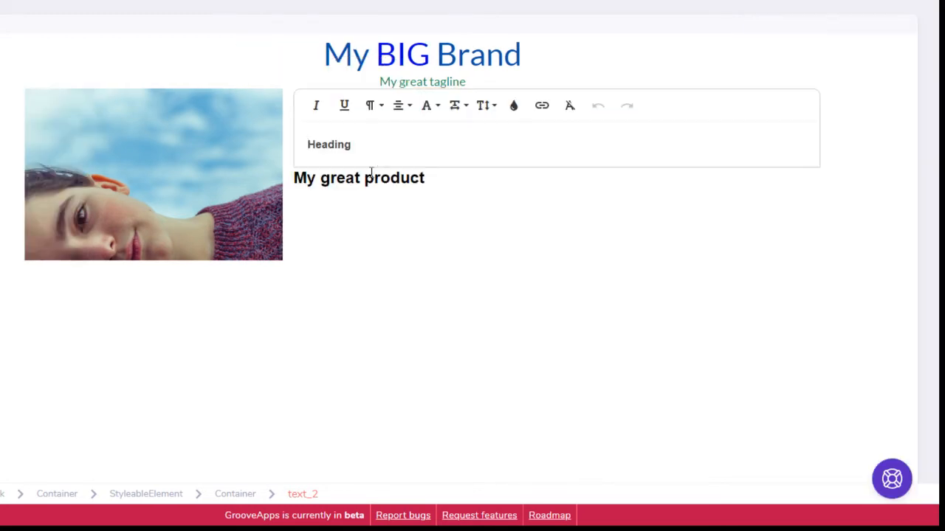
left_click_drag(374, 147, 301, 158)
type("Featured Product")
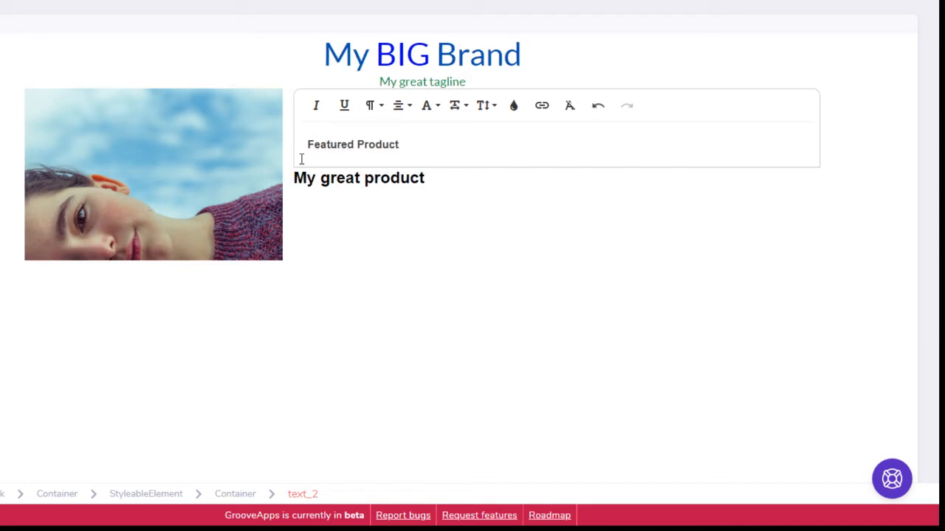
left_click(508, 251)
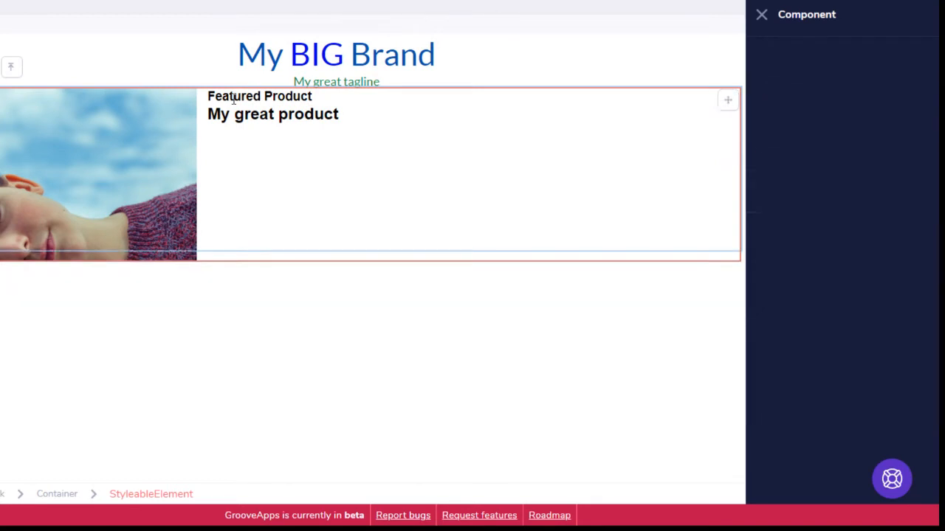
left_click(214, 189)
Center-align the "Featured Product" heading and style it in the lato font at size xl
left_click(317, 98)
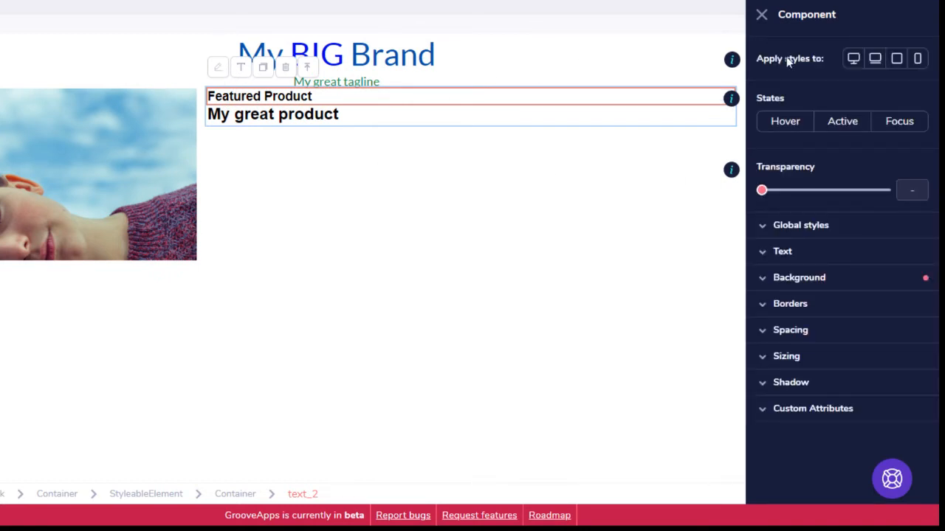
left_click(789, 258)
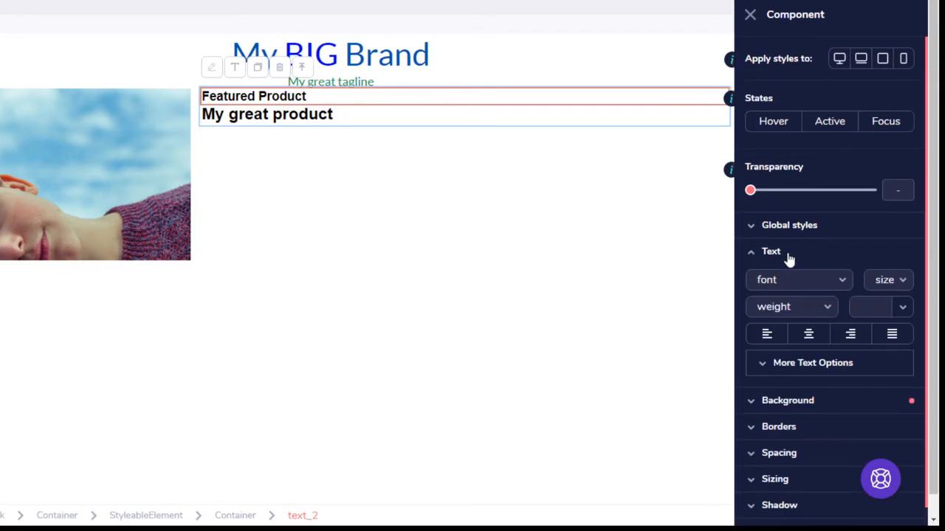
left_click(810, 341)
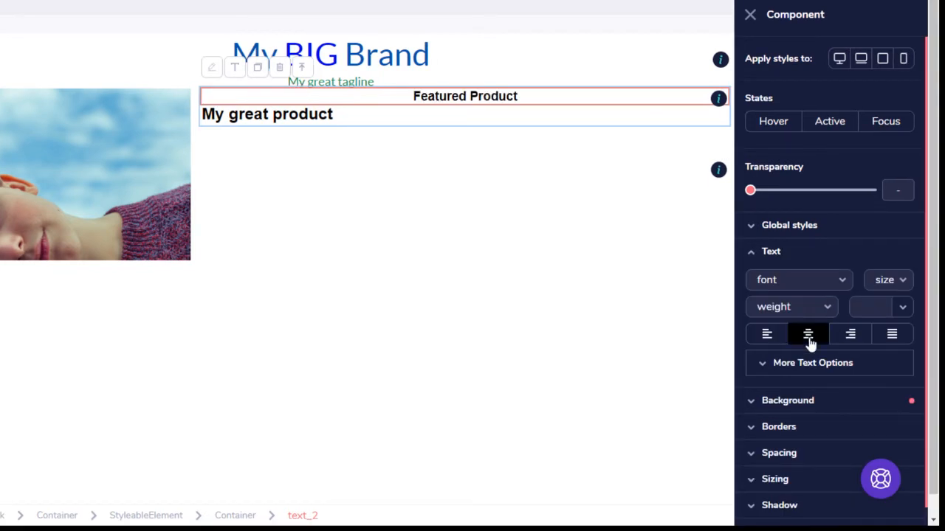
left_click(845, 280)
left_click(781, 384)
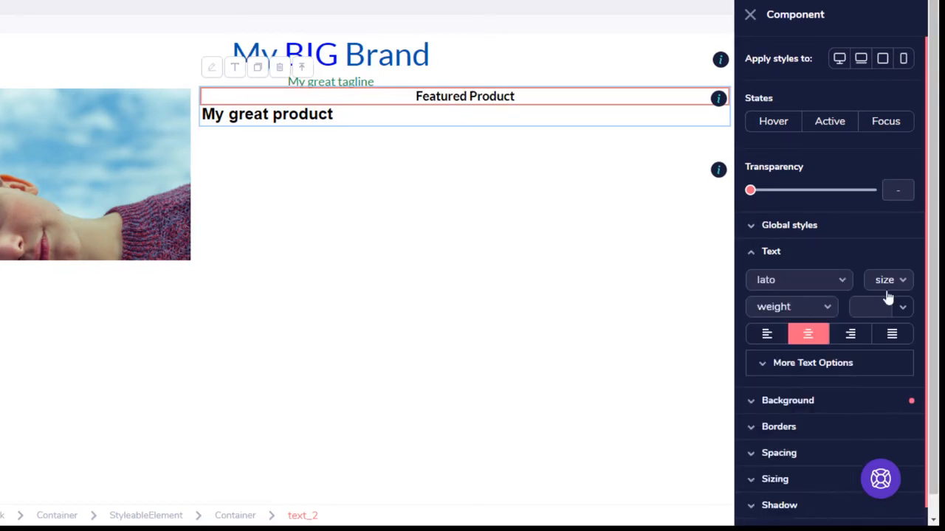
left_click(899, 281)
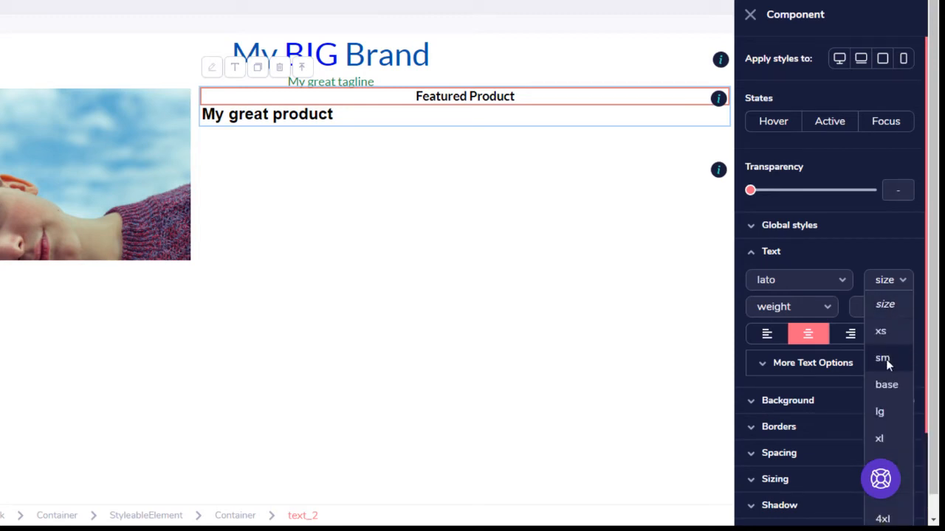
left_click(882, 439)
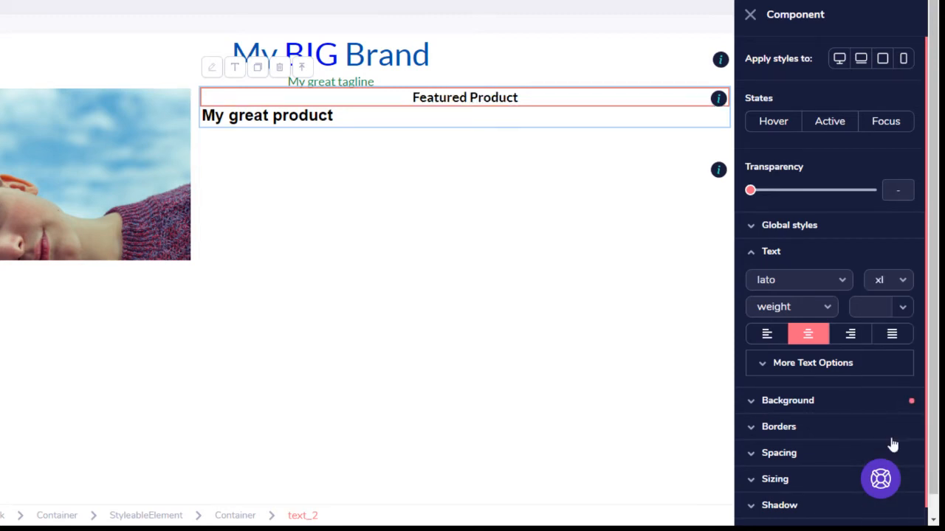
Color the "Featured Product" heading a darker shade of the bright blue and set its weight to bold
left_click(902, 308)
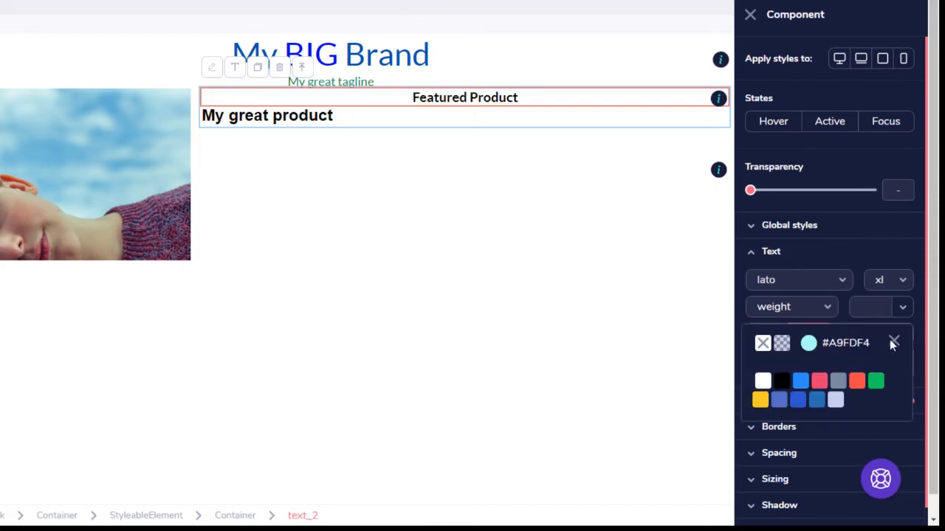
left_click(800, 402)
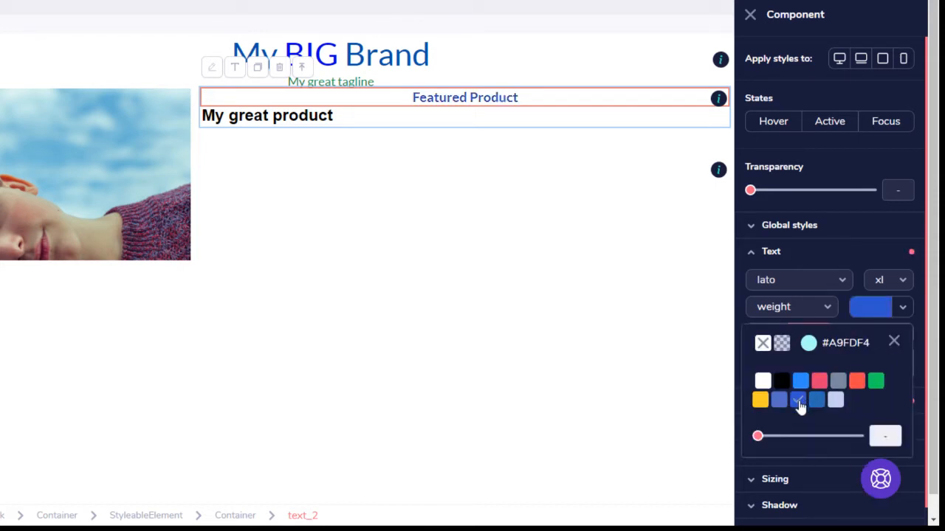
left_click(802, 383)
left_click(803, 421)
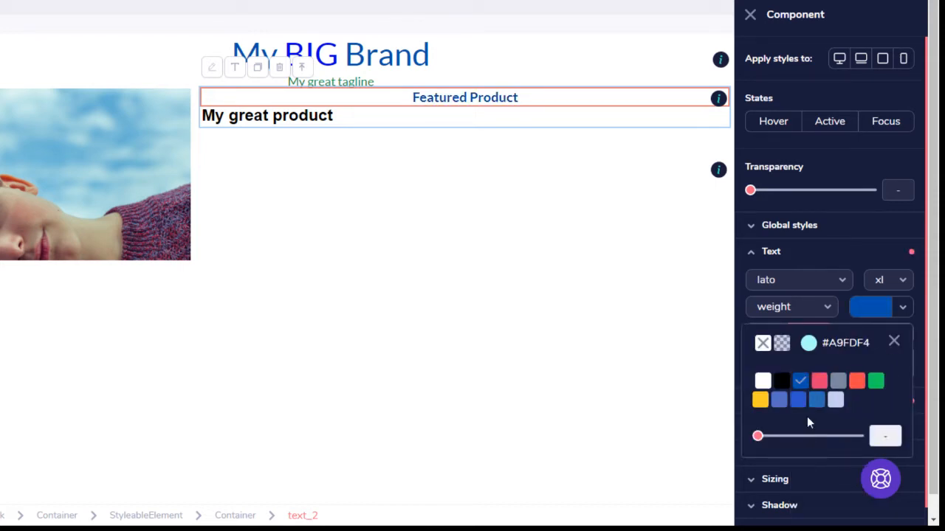
left_click(822, 306)
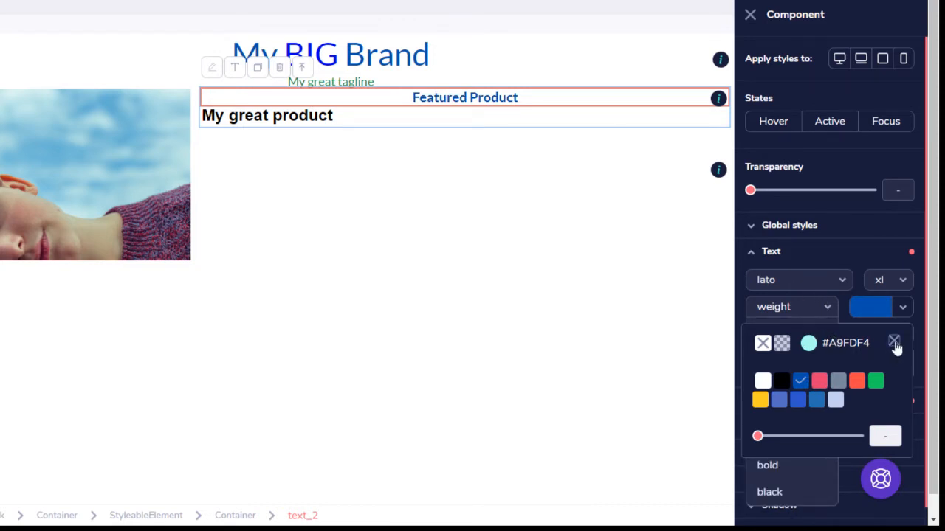
left_click(894, 343)
left_click(826, 308)
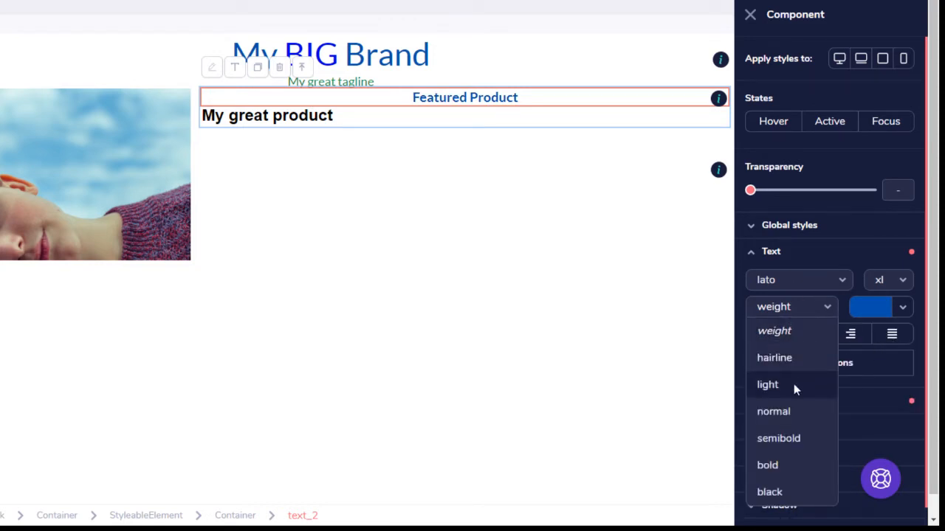
left_click(787, 465)
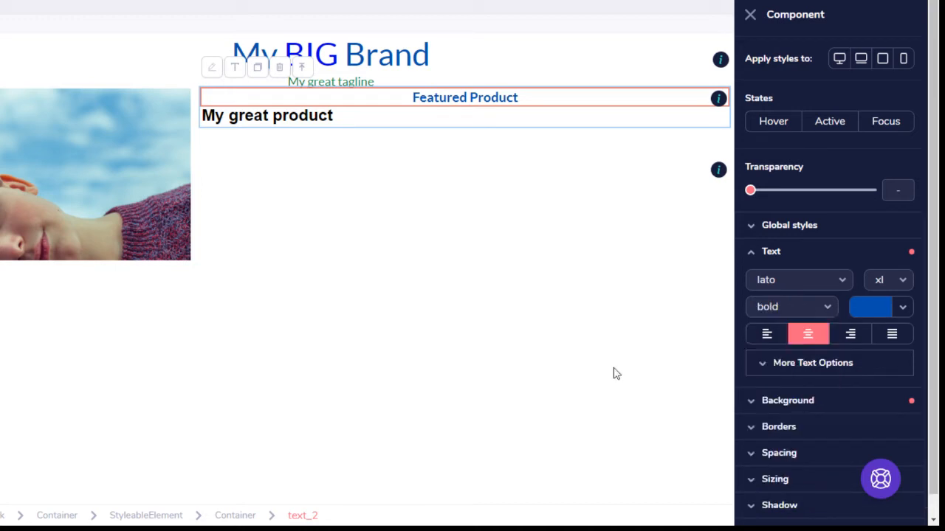
Try the normal weight on the "Featured Product" heading and set it back to bold
left_click(506, 200)
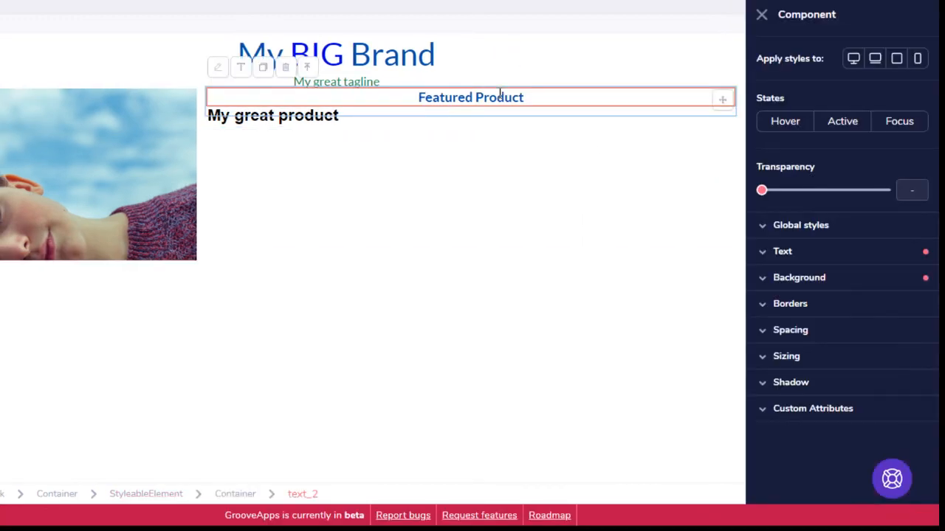
left_click(782, 253)
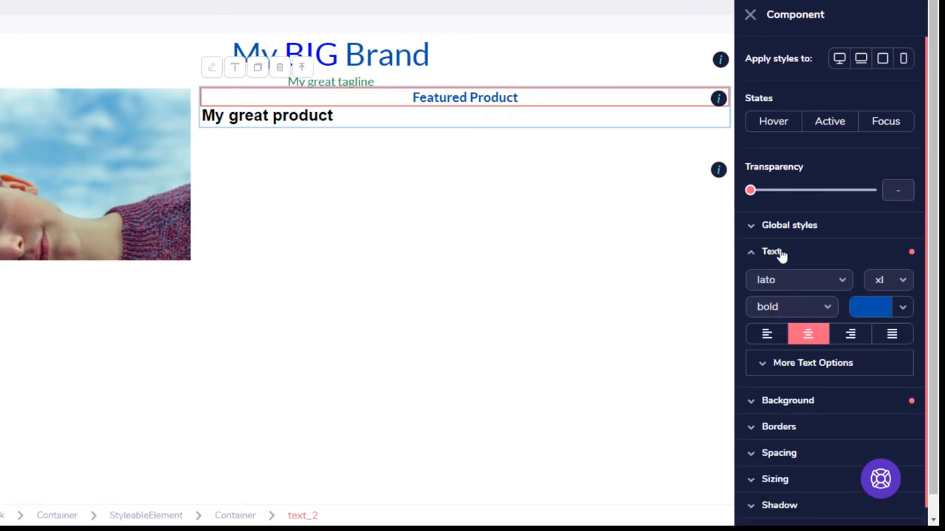
left_click(787, 314)
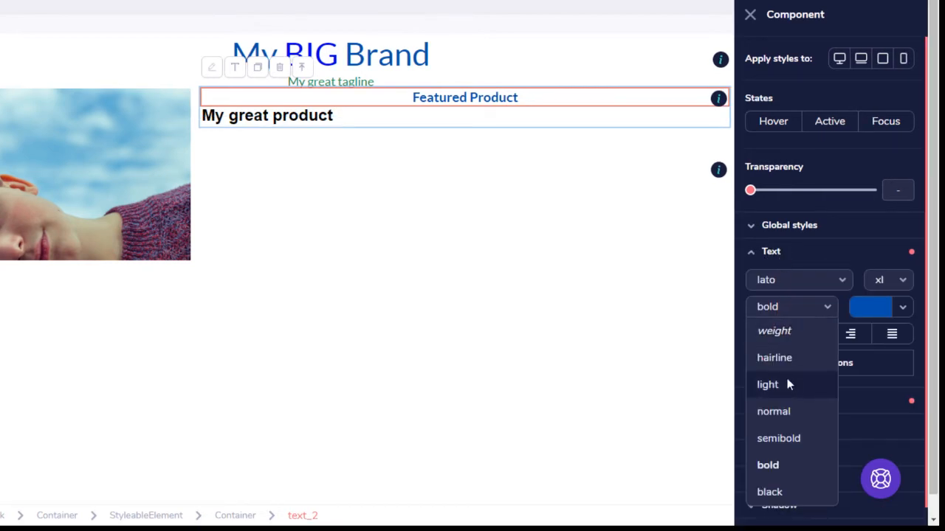
left_click(785, 423)
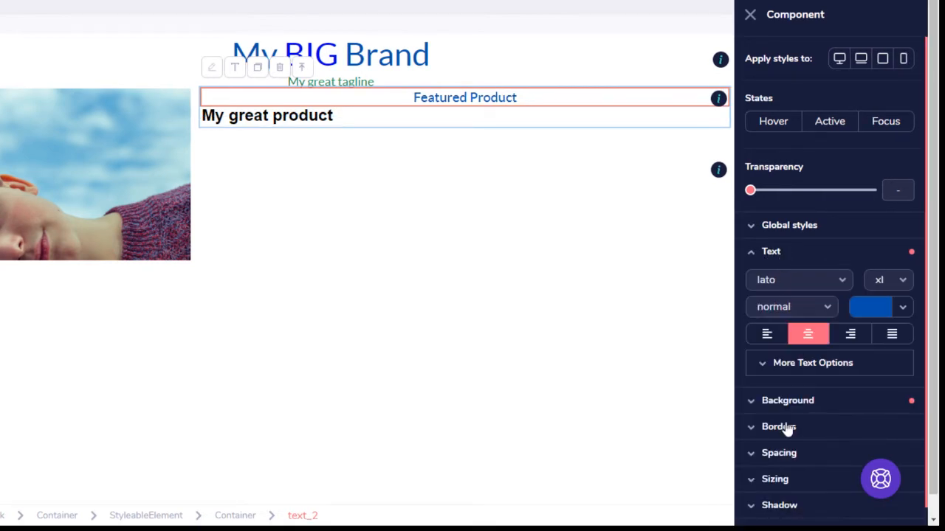
left_click(804, 309)
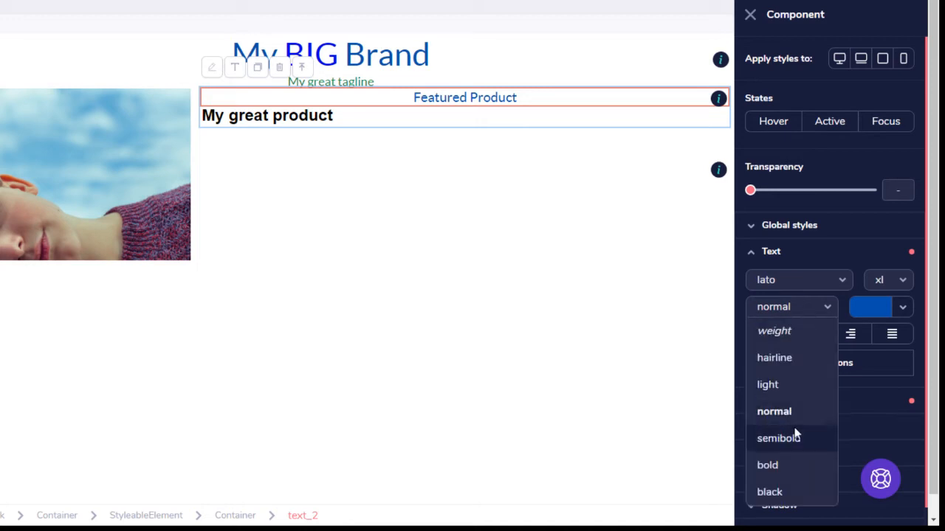
left_click(767, 465)
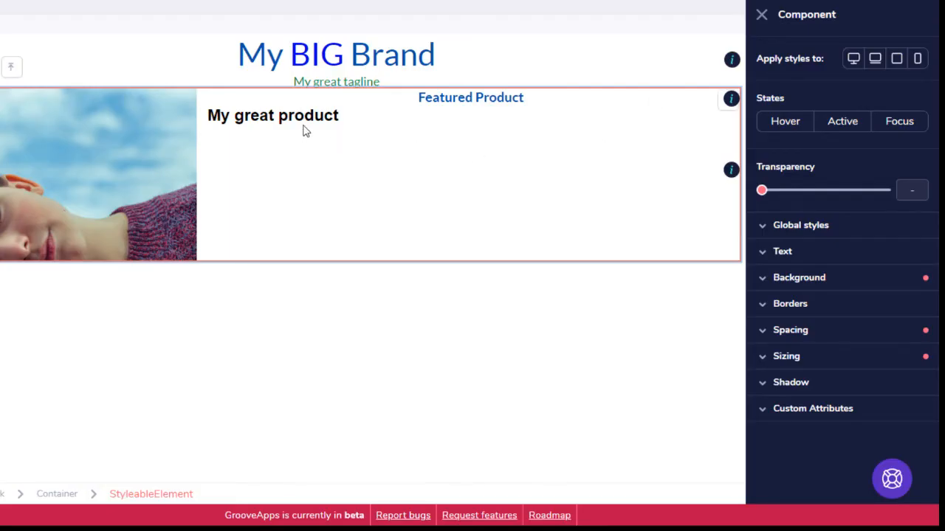
Center-align the "My great product" heading and style it in the lato font at size 3xl with semibold weight
left_click(302, 116)
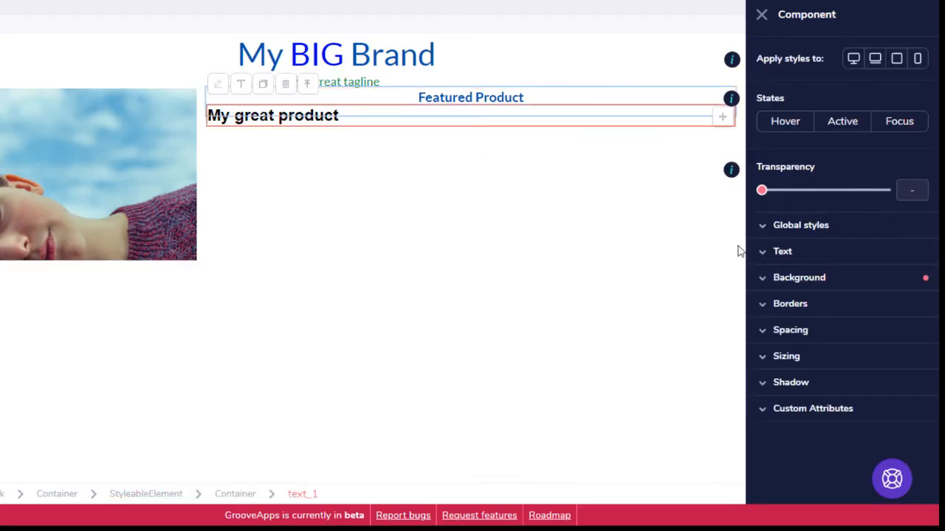
left_click(797, 253)
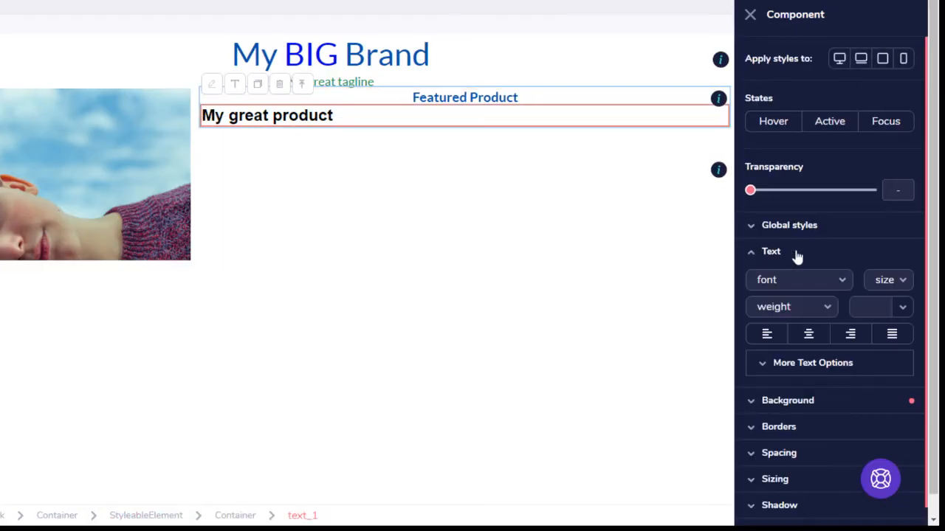
left_click(810, 334)
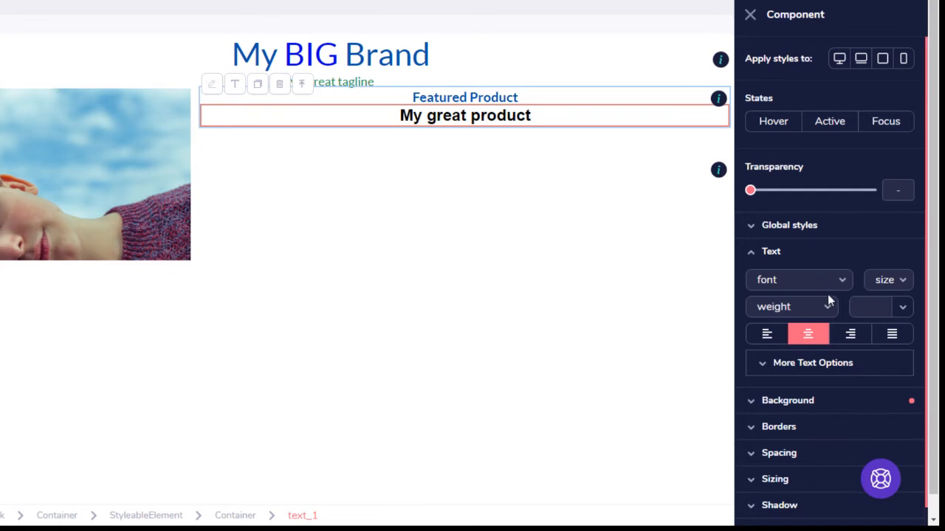
left_click(905, 279)
scroll(891, 440, "down", 3)
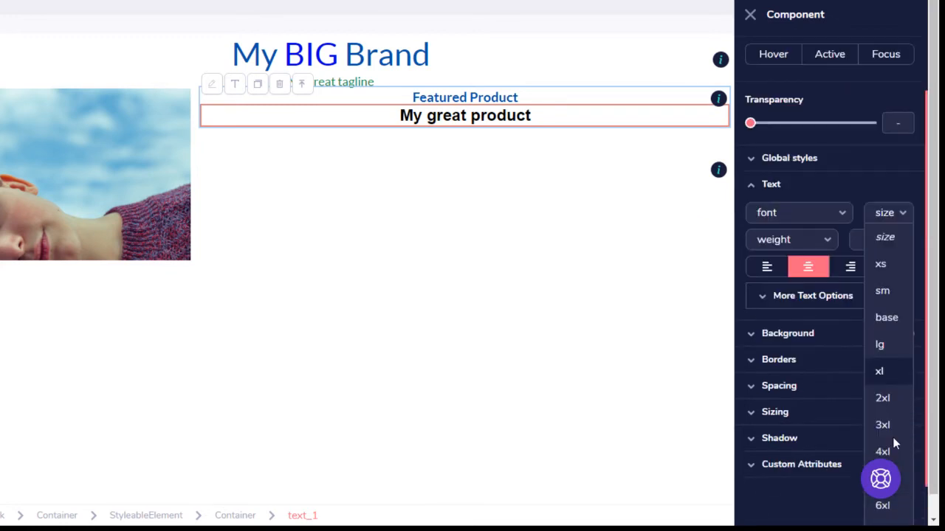
left_click(889, 373)
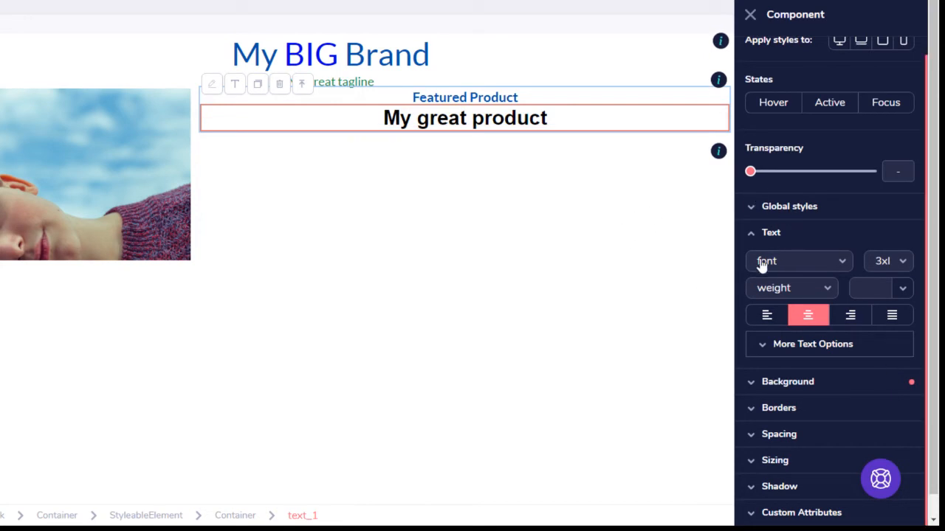
left_click(816, 262)
left_click(792, 267)
left_click(798, 289)
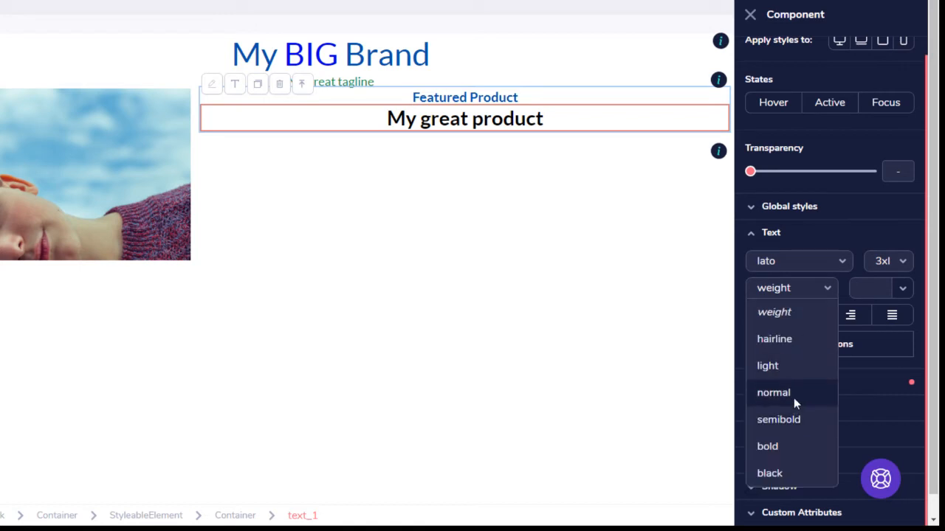
left_click(795, 421)
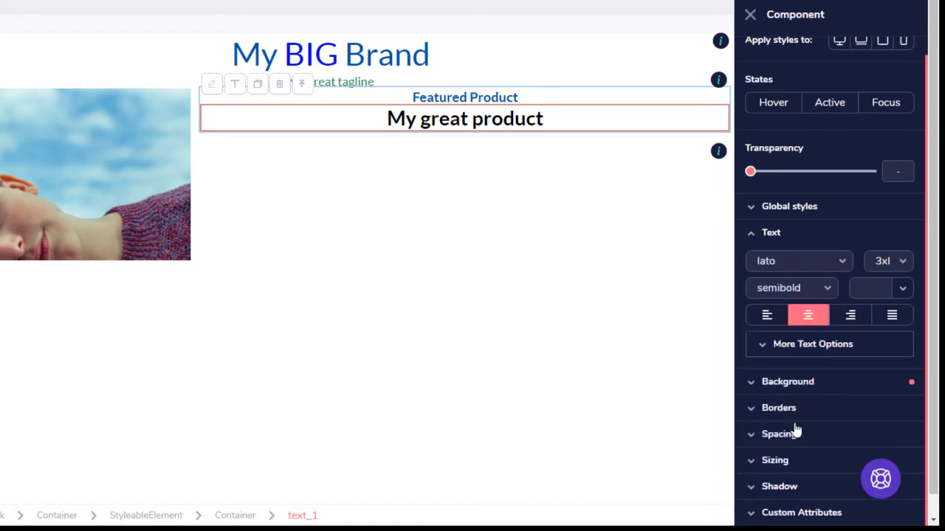
Compare the bold, black and normal weights on the "My great product" heading and return it to semibold
left_click(808, 294)
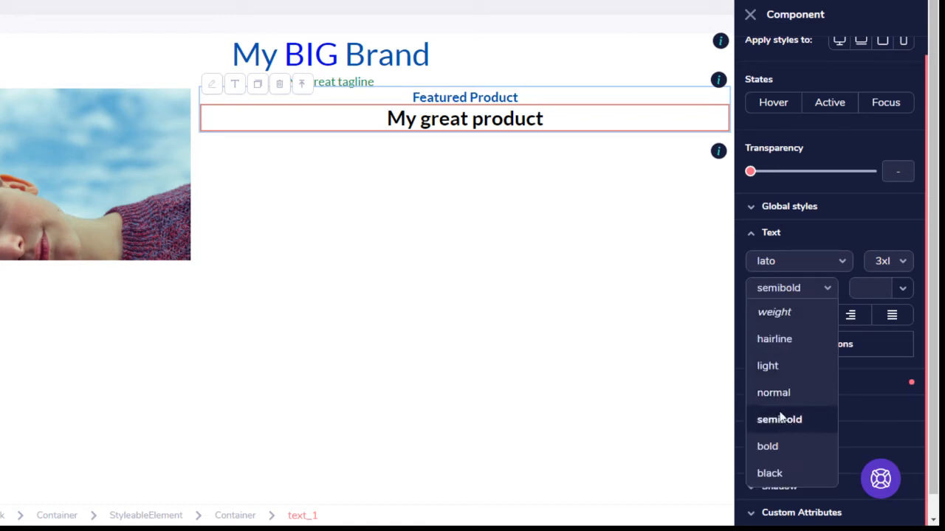
left_click(777, 445)
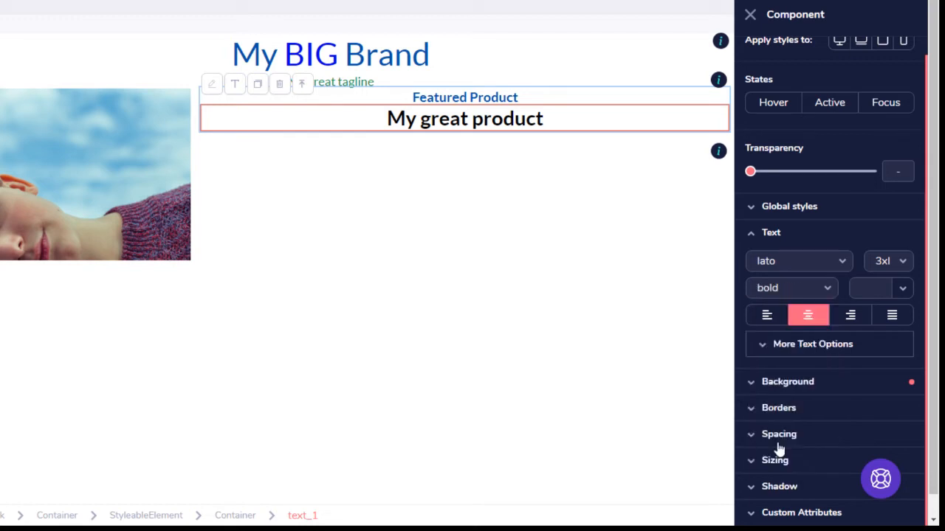
left_click(823, 303)
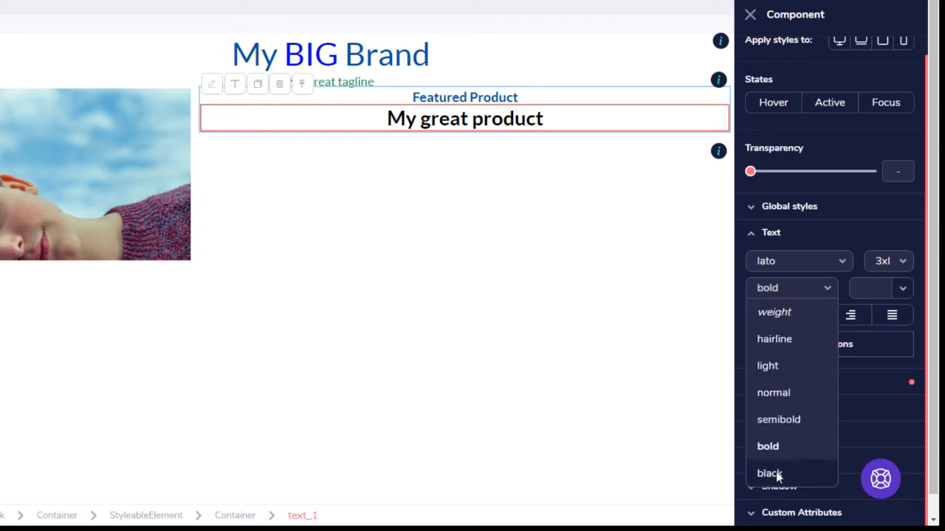
left_click(777, 475)
left_click(827, 288)
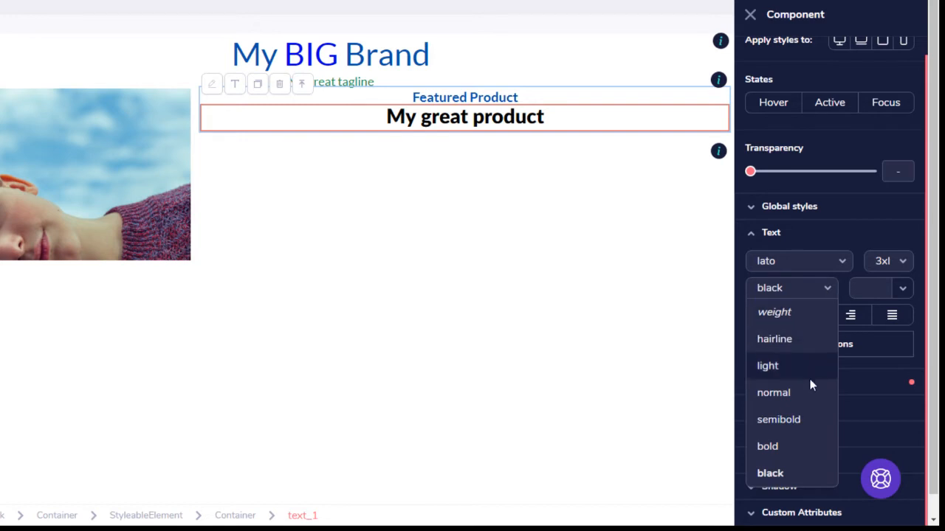
left_click(783, 391)
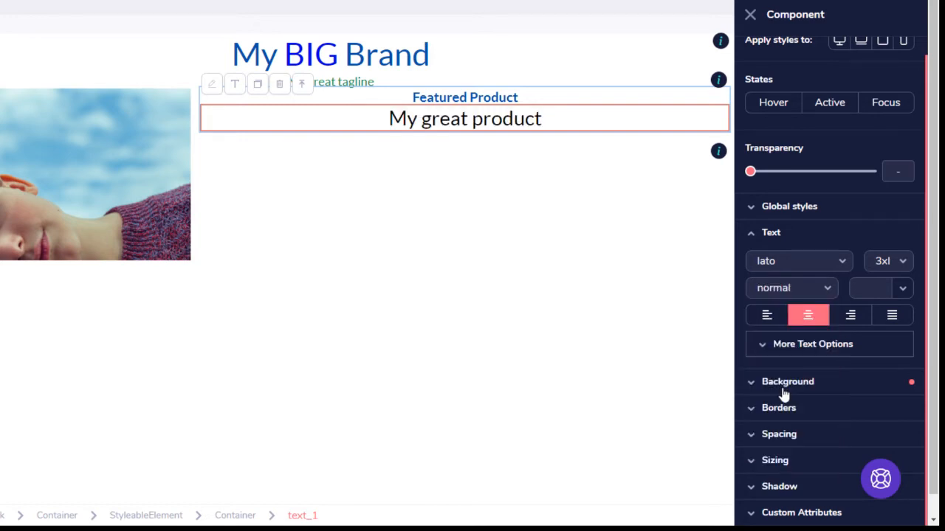
left_click(827, 288)
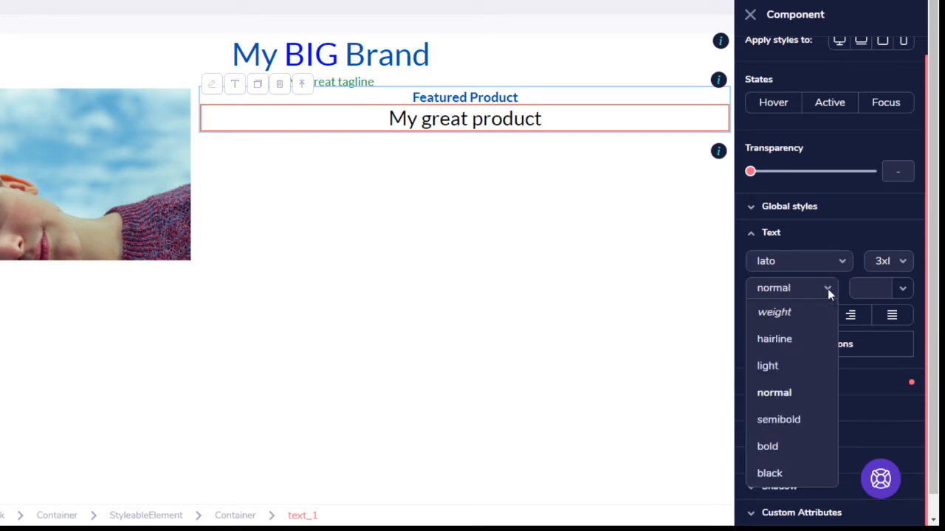
left_click(786, 419)
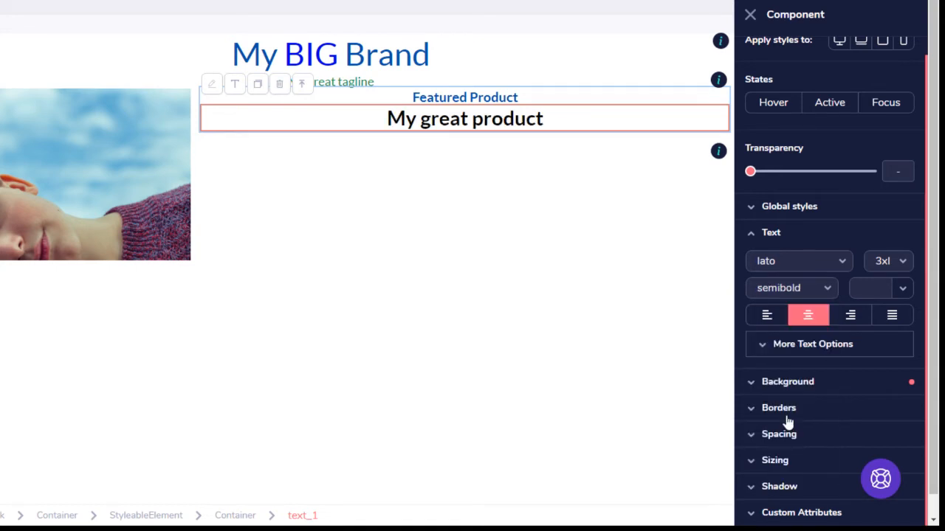
Add a placeholder paragraph beneath the "My great product" heading
left_click(585, 225)
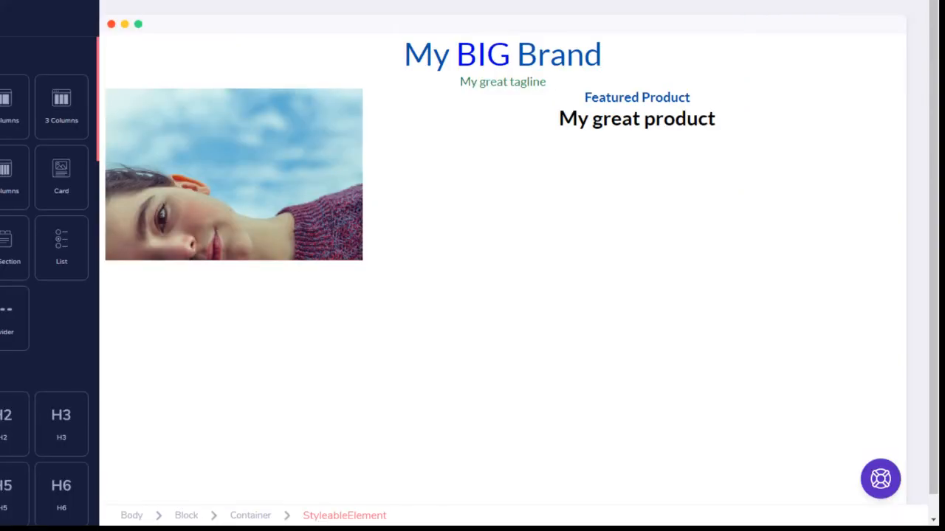
scroll(44, 295, "down", 10)
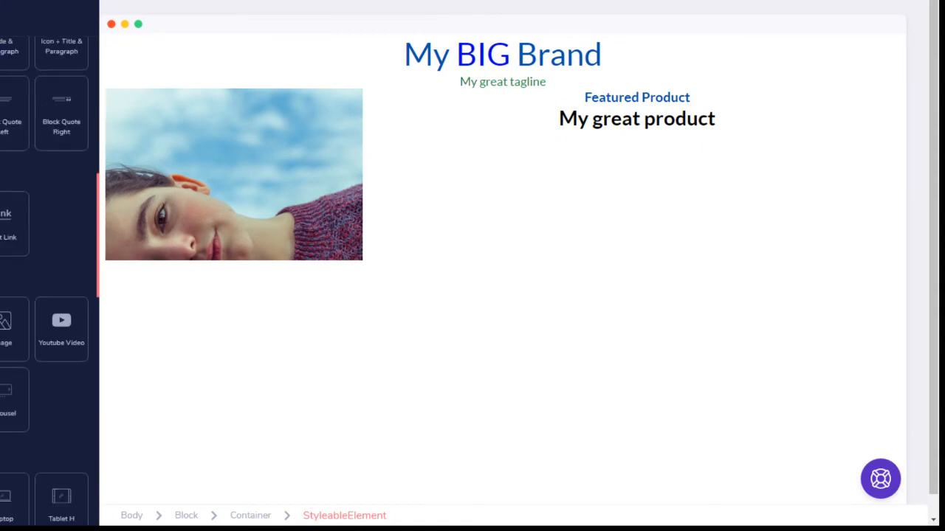
scroll(16, 341, "down", 6)
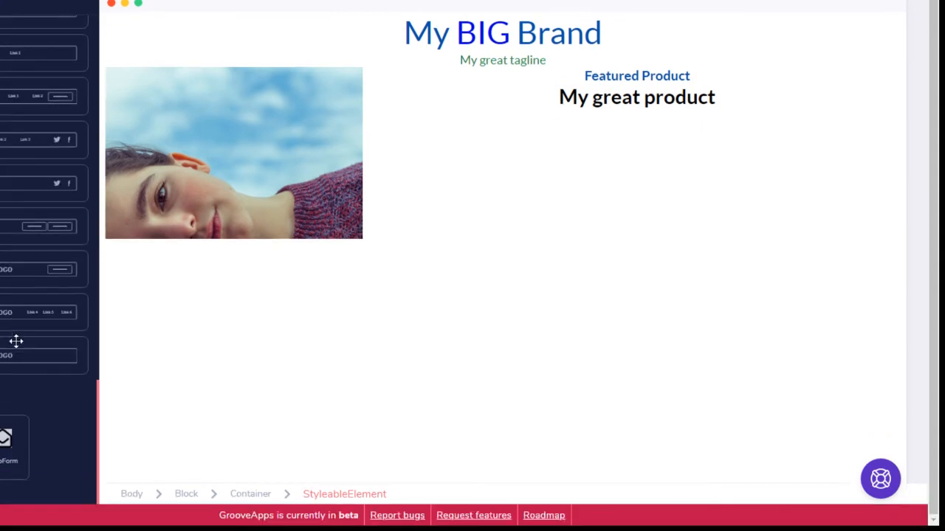
scroll(13, 316, "down", 8)
scroll(13, 316, "up", 4)
scroll(13, 315, "up", 6)
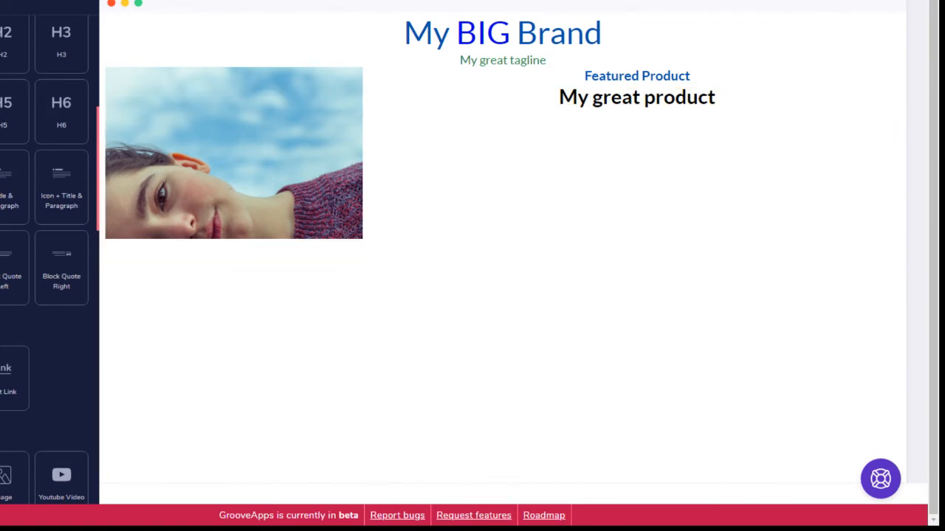
left_click_drag(62, 188, 638, 166)
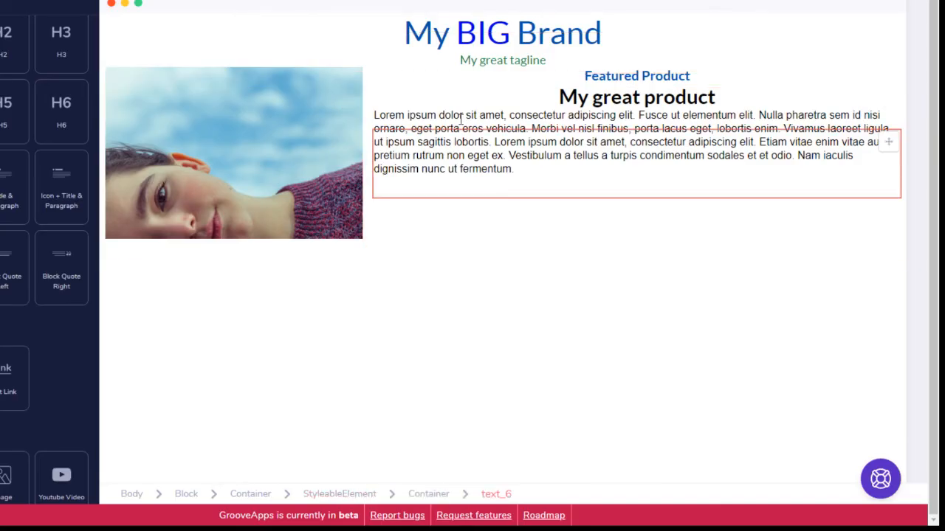
Left-align the paragraph under "My great product" and set its font to lato
left_click(457, 126)
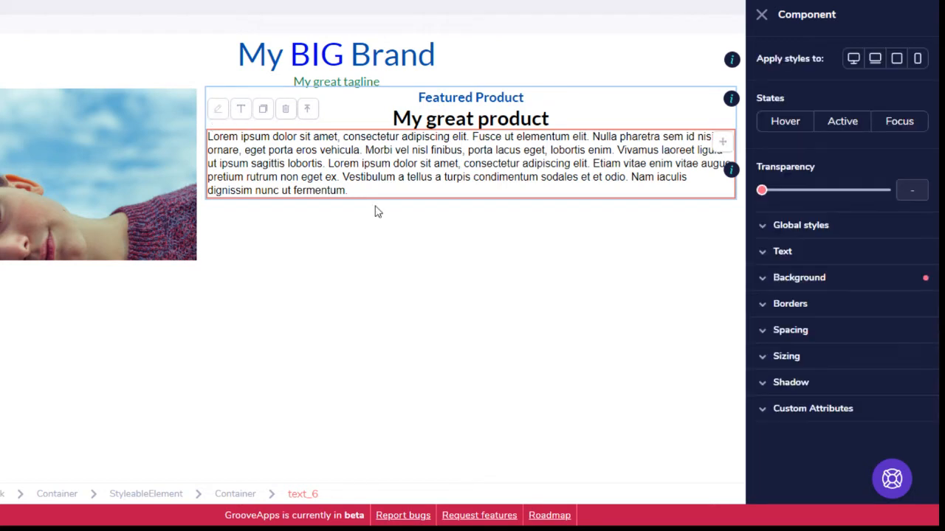
left_click(783, 250)
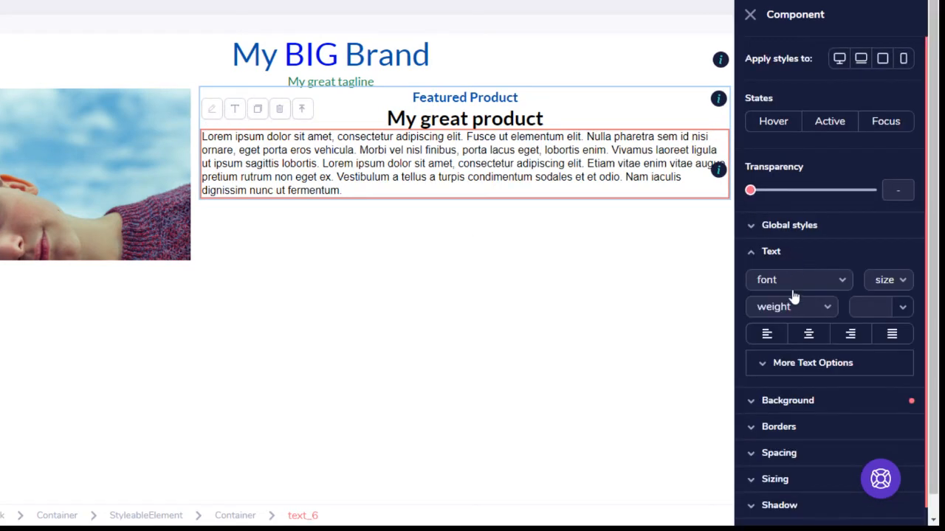
left_click(771, 338)
left_click(828, 285)
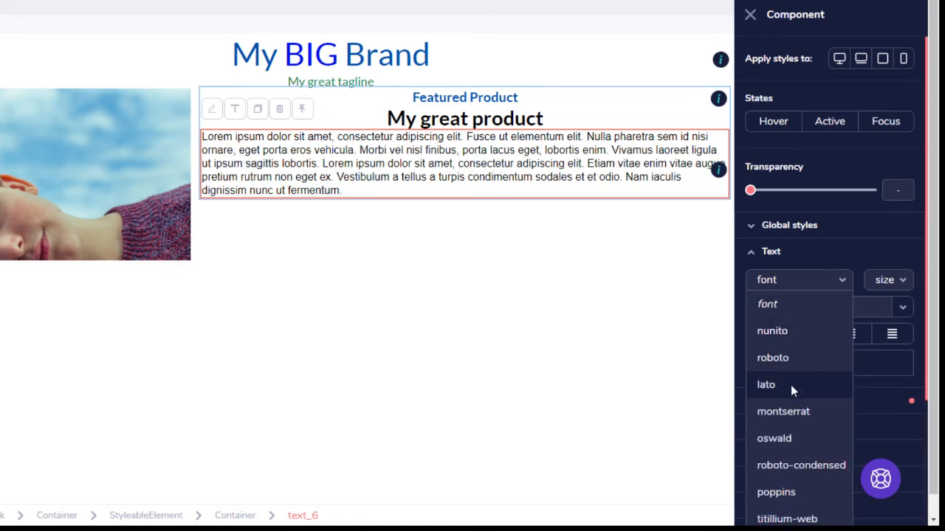
left_click(791, 385)
Try the normal and light weights on the paragraph under "My great product"
left_click(826, 307)
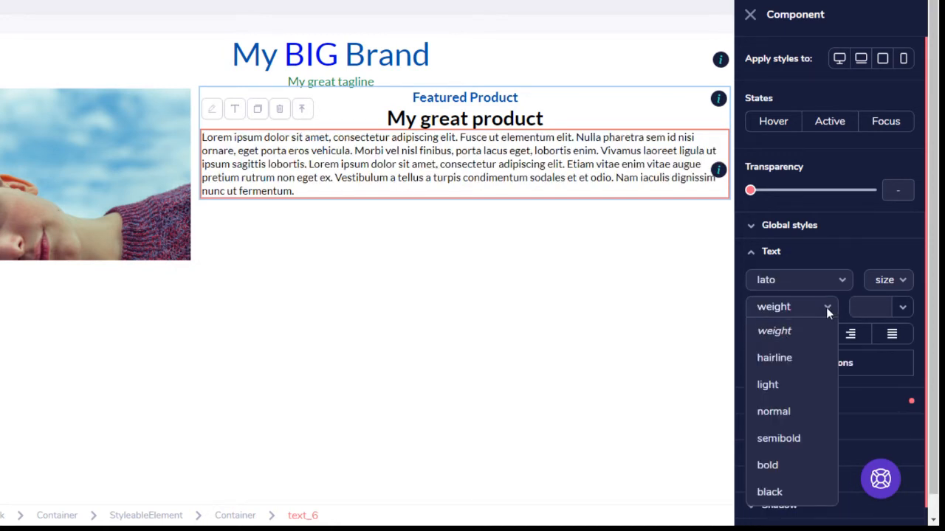
left_click(775, 412)
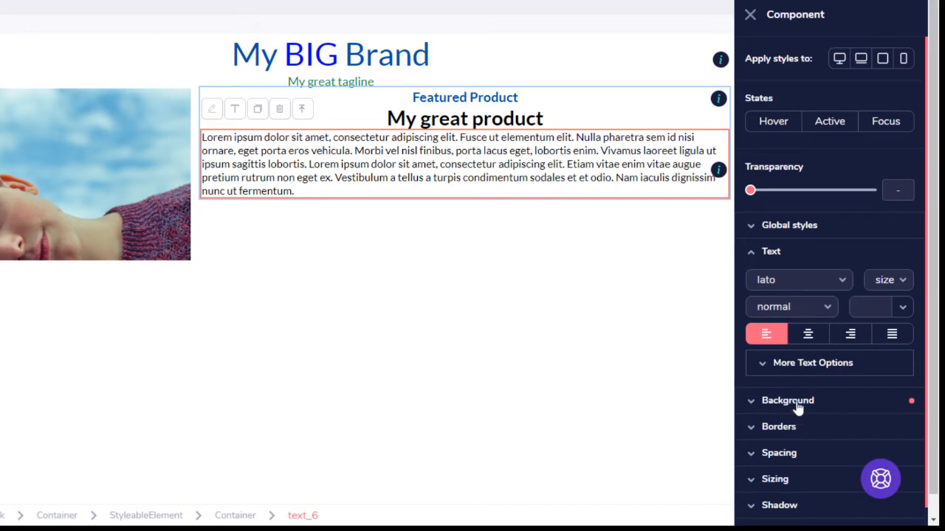
left_click(828, 313)
left_click(787, 393)
double_click(470, 178)
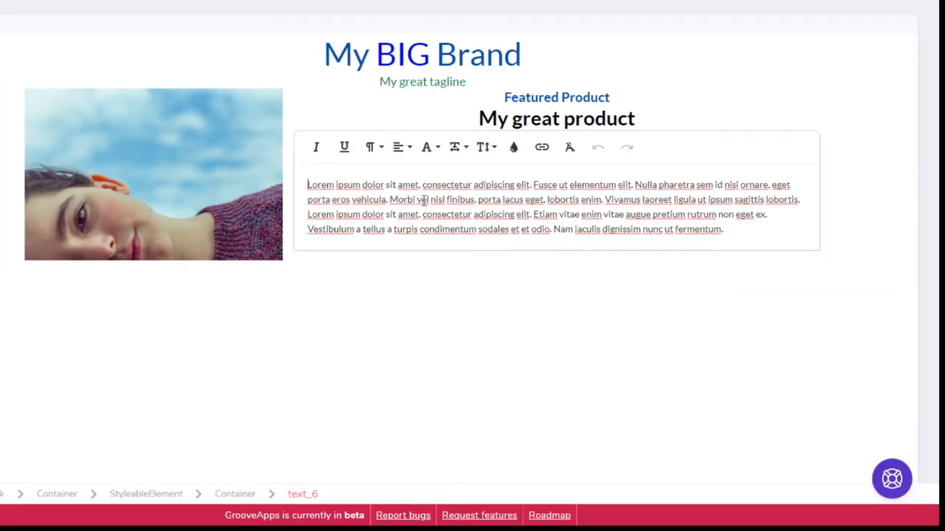
left_click(394, 284)
Set the weight of the paragraph under "My great product" to bold
left_click(346, 153)
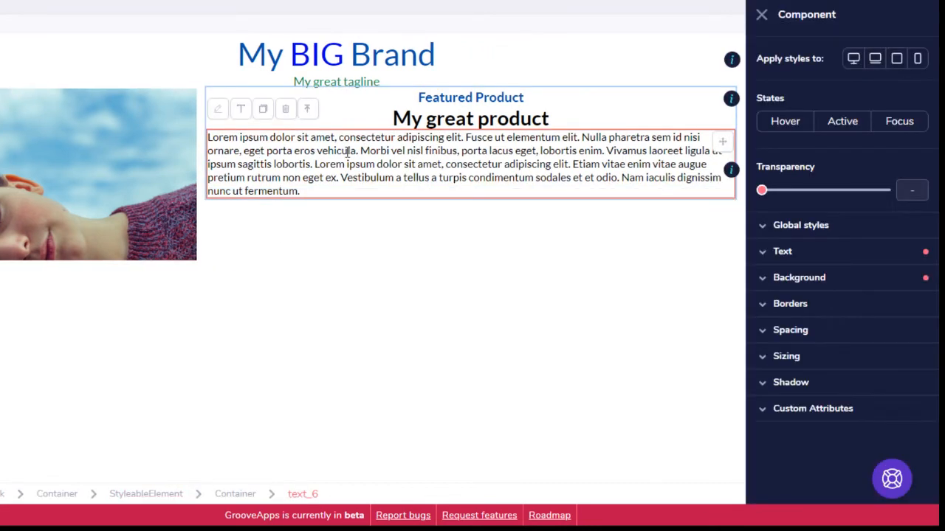
left_click(789, 253)
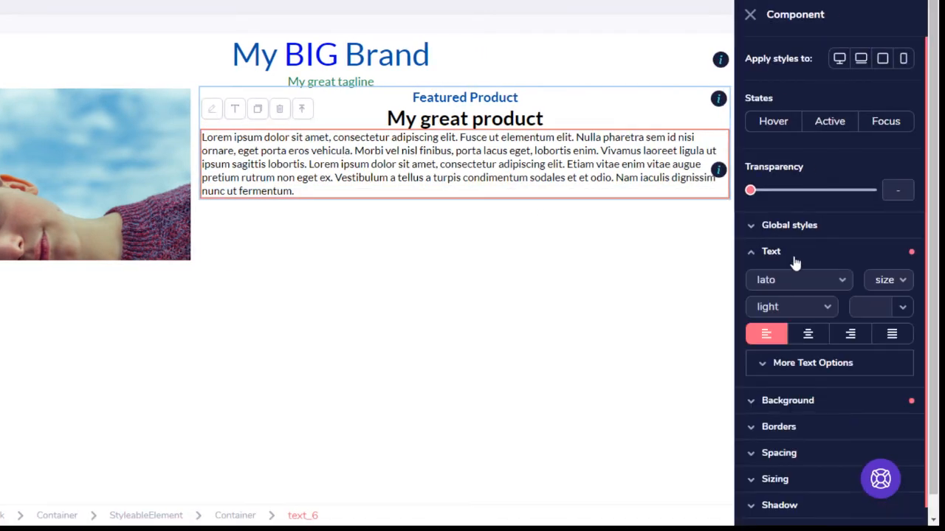
left_click(804, 307)
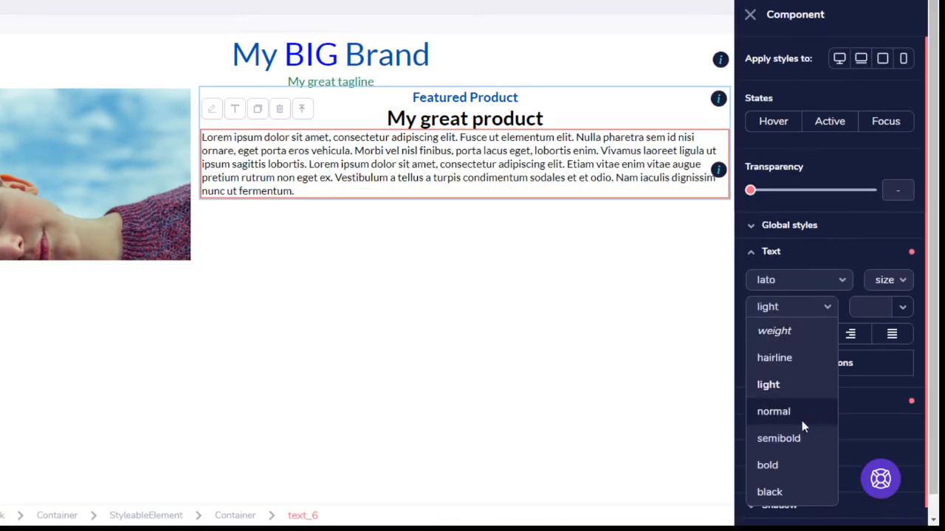
left_click(803, 465)
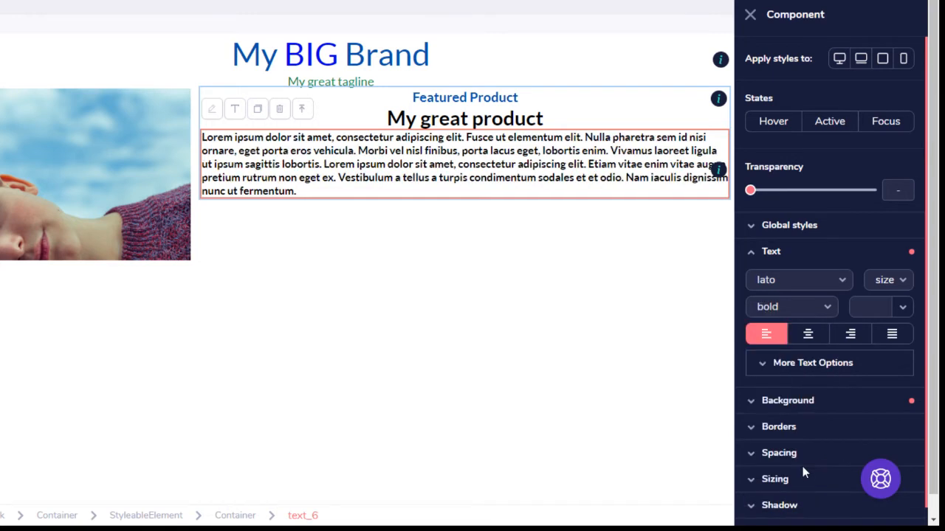
Set the paragraph under "My great product" to light weight and xl size
left_click(817, 312)
left_click(789, 390)
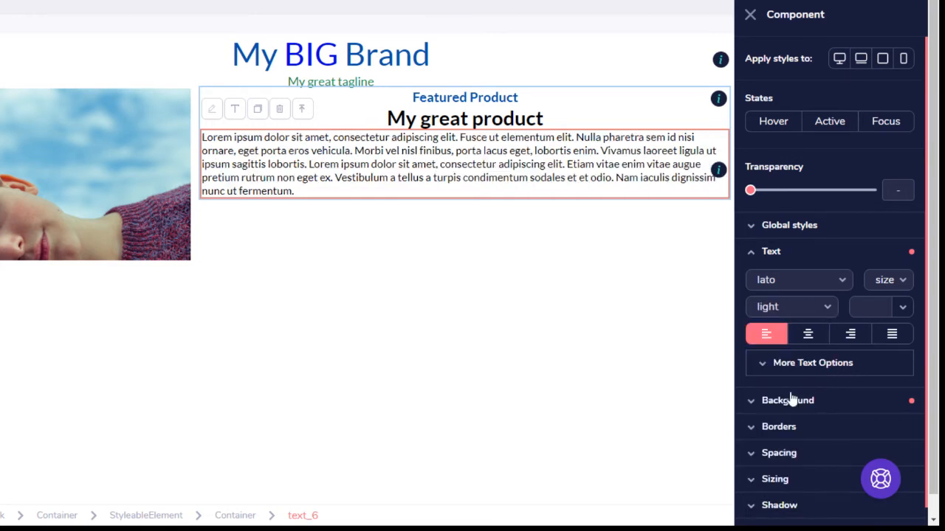
left_click(901, 282)
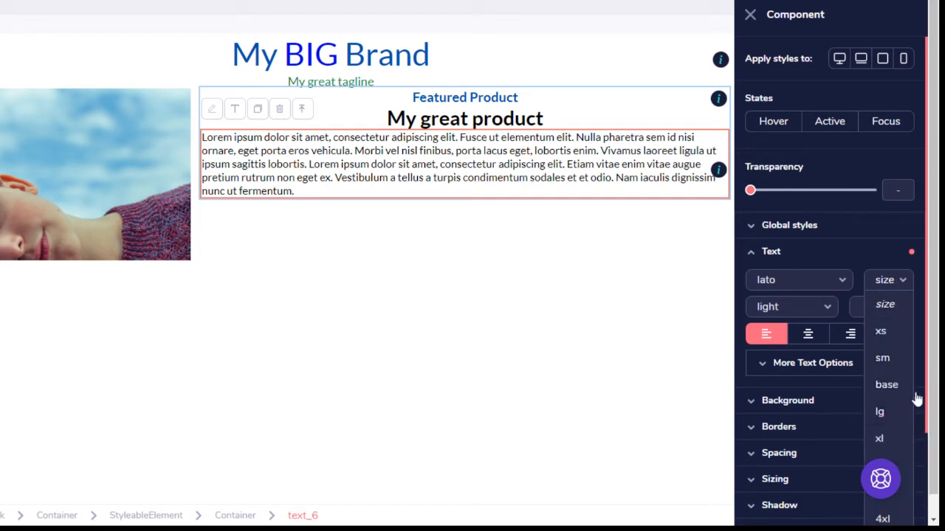
left_click(878, 440)
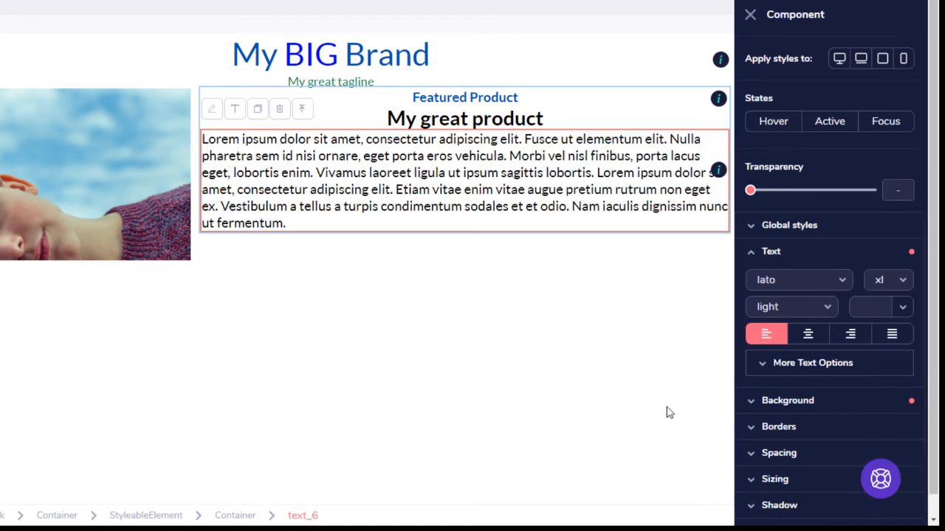
double_click(559, 208)
left_click(535, 362)
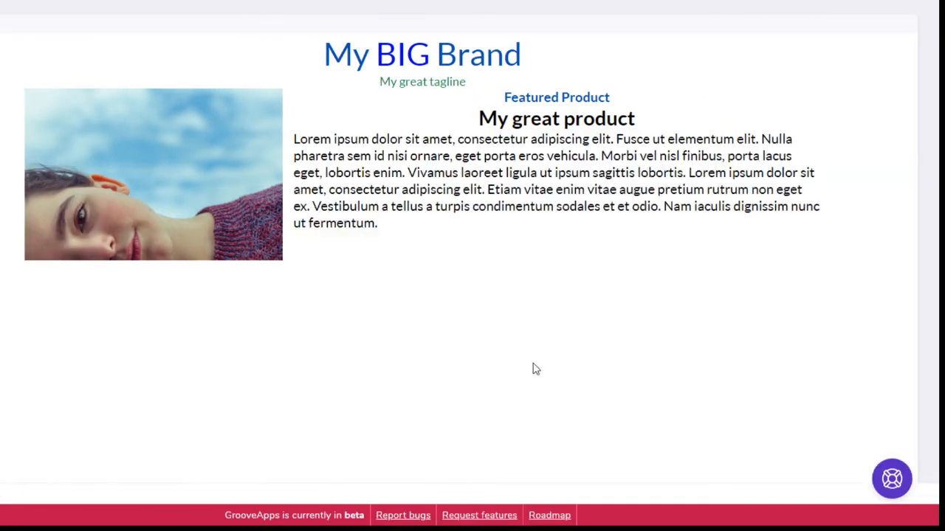
Set the text color of the paragraph under "My great product" to the darkest shade of the gray swatch
left_click(378, 172)
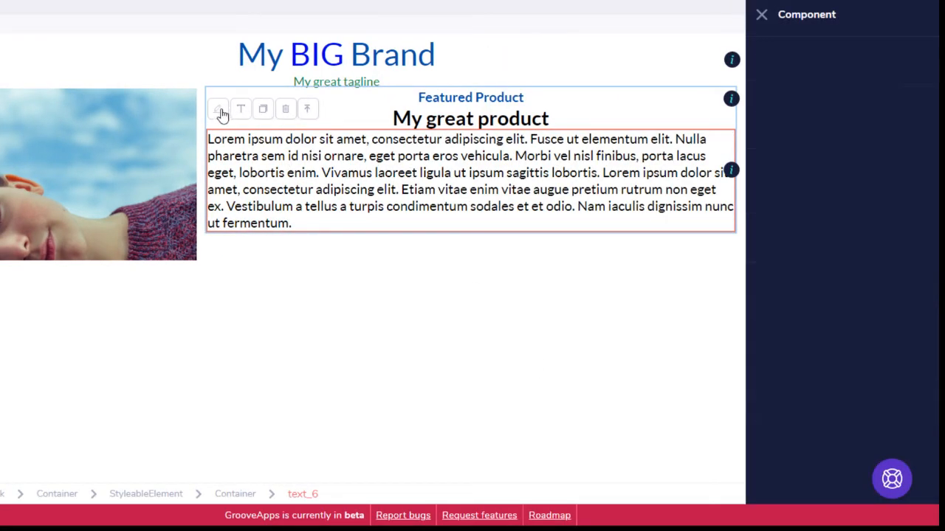
left_click(784, 255)
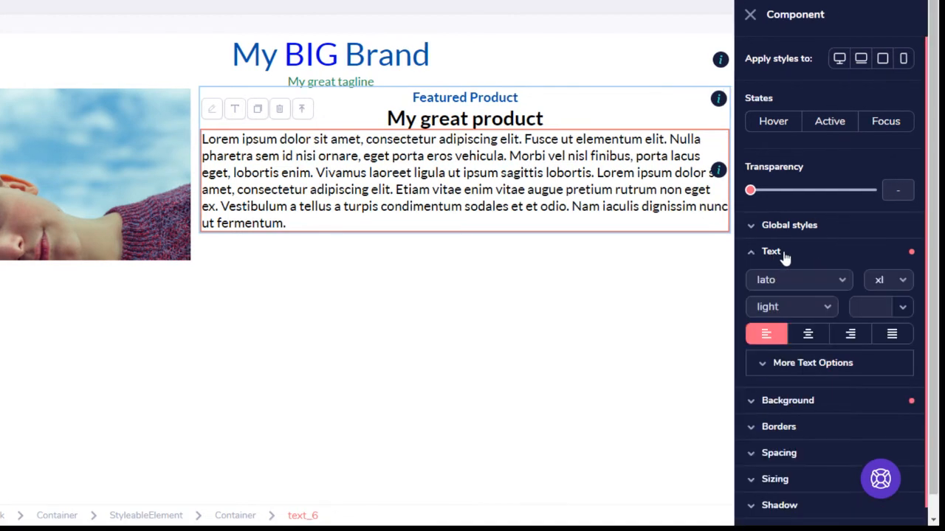
left_click(905, 308)
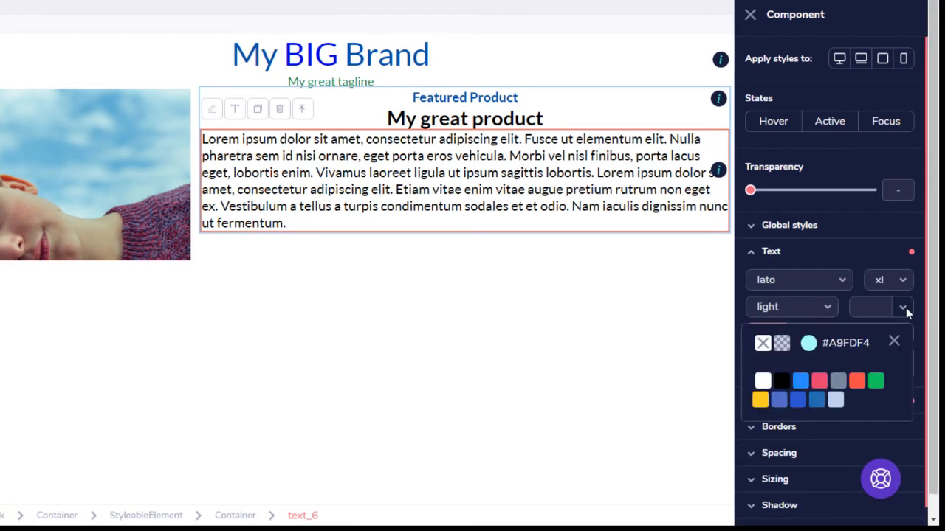
mouse_move(845, 388)
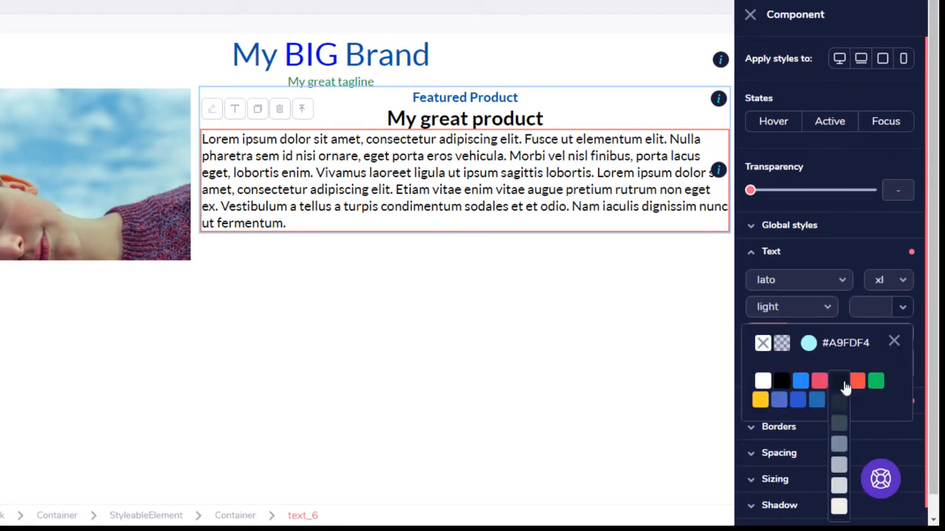
left_click(842, 429)
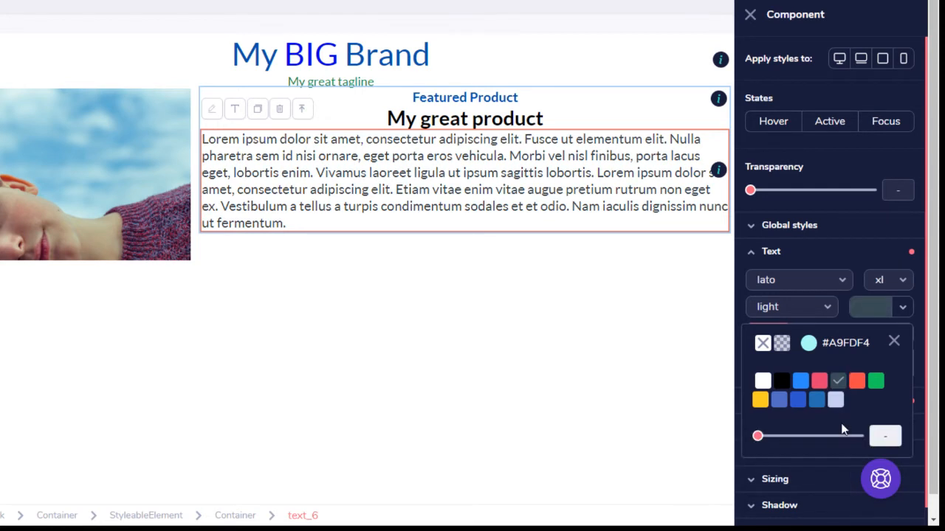
left_click(841, 384)
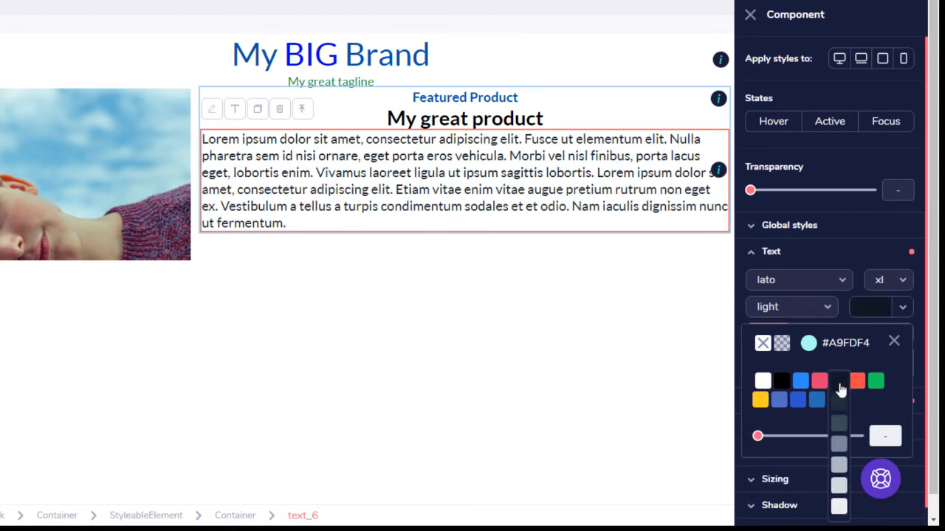
Colour the product description paragraph with the medium grey shade of the dark navy swatch and close its styling options
left_click(840, 445)
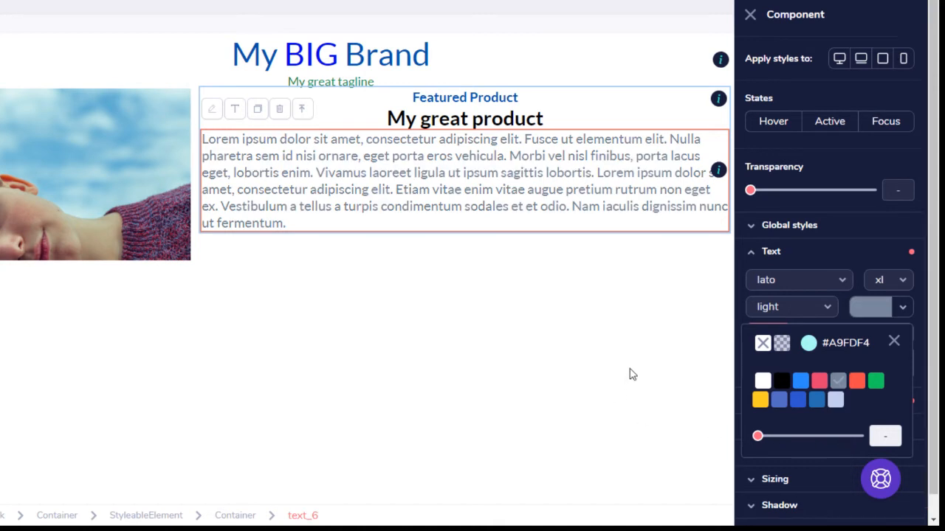
left_click(751, 16)
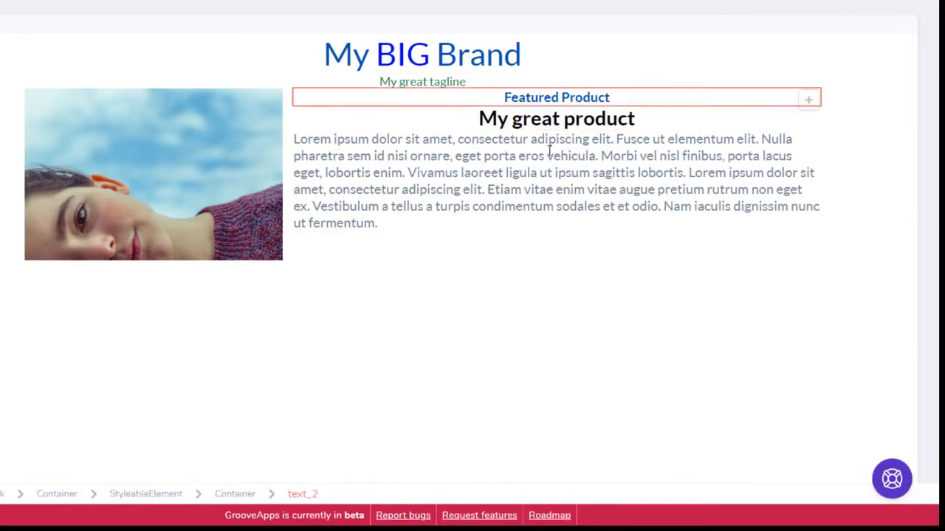
Add a button element to the page and place it directly below the description paragraph in the featured product column
left_click(1, 44)
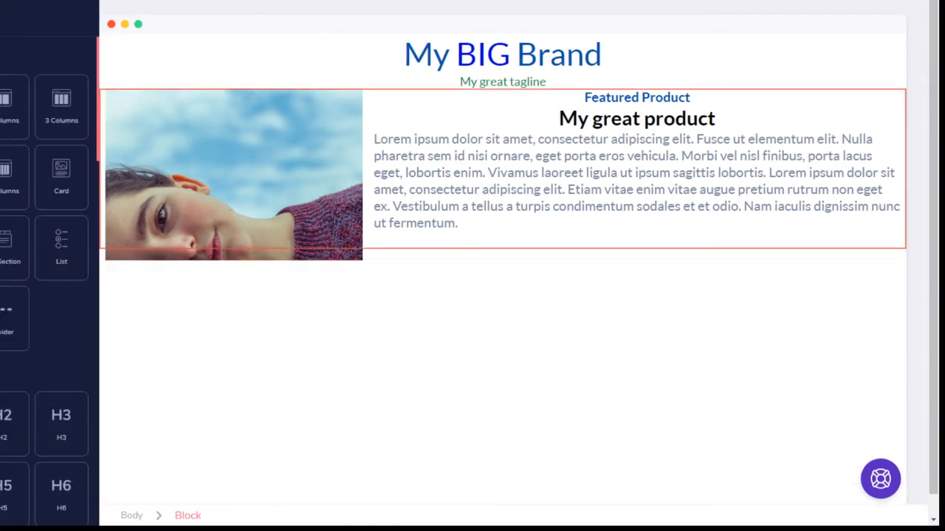
scroll(45, 281, "down", 7)
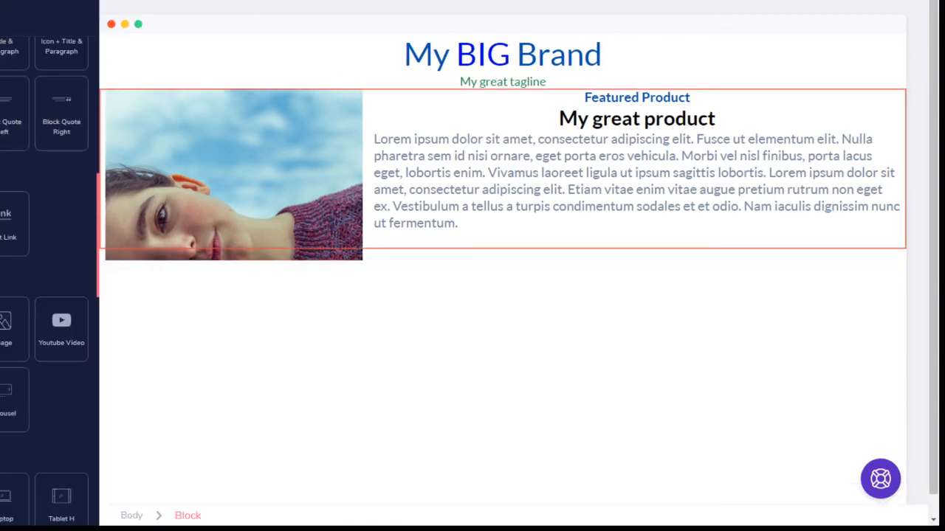
scroll(44, 281, "down", 3)
scroll(9, 345, "down", 4)
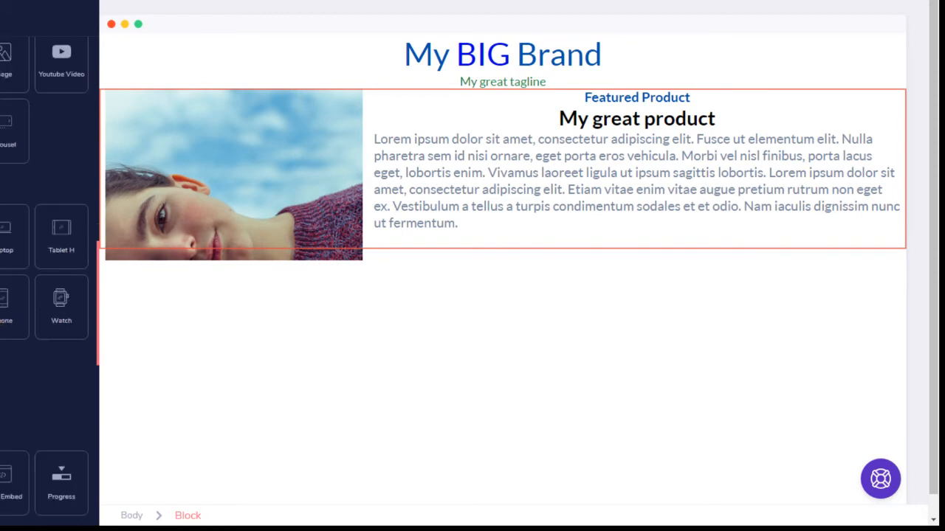
scroll(12, 340, "down", 10)
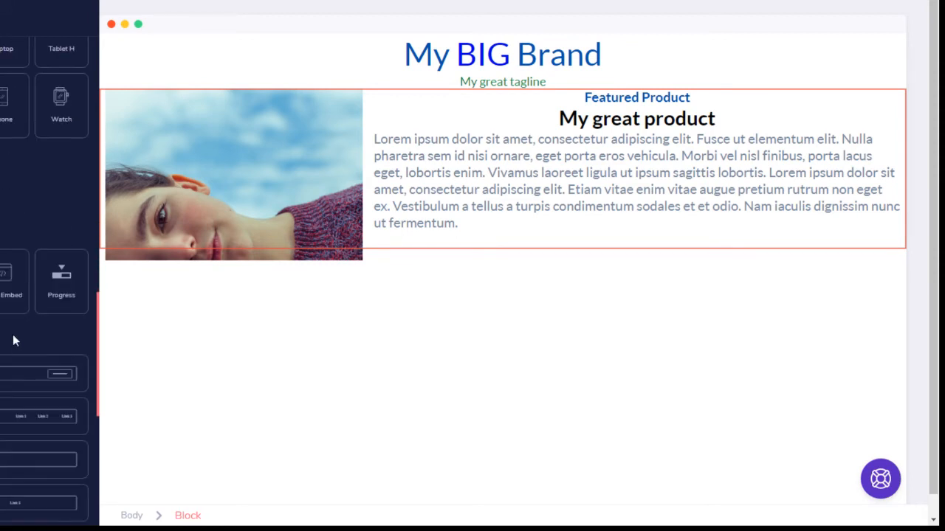
scroll(13, 334, "up", 5)
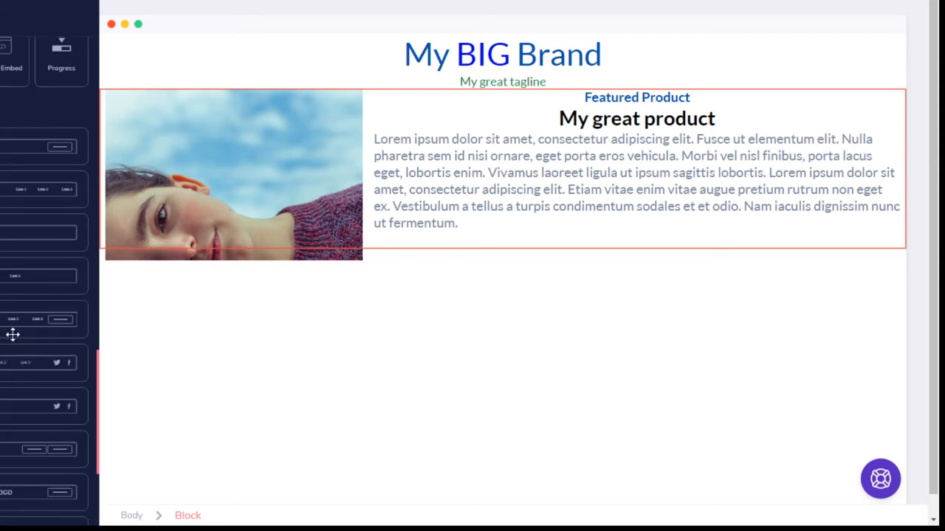
scroll(12, 331, "up", 2)
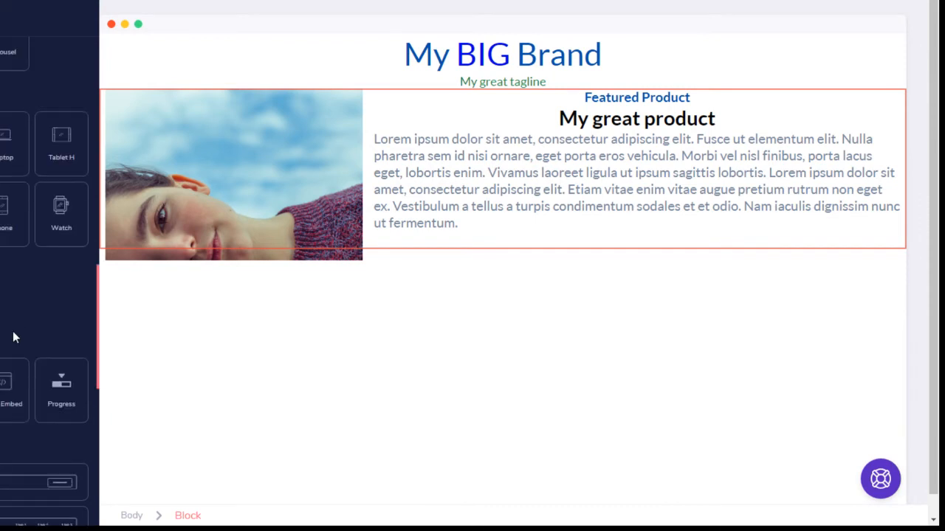
scroll(12, 333, "up", 4)
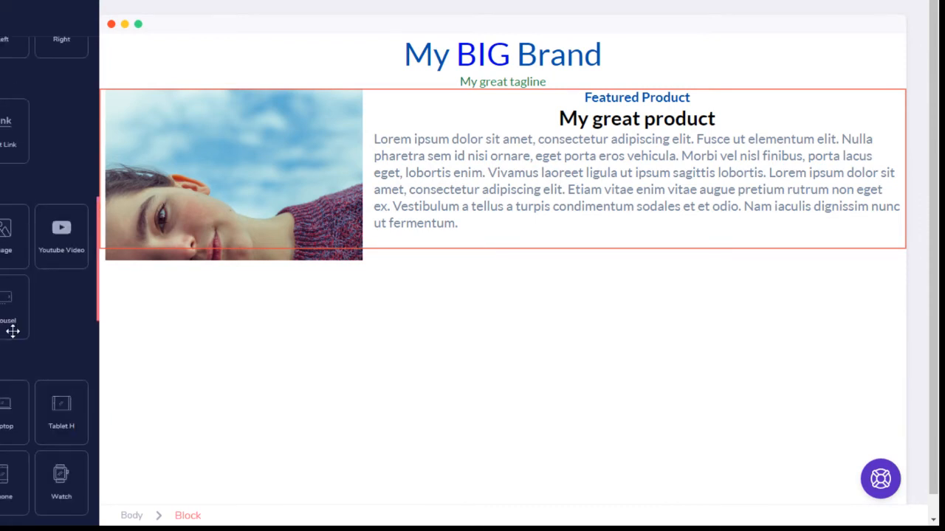
scroll(12, 332, "up", 2)
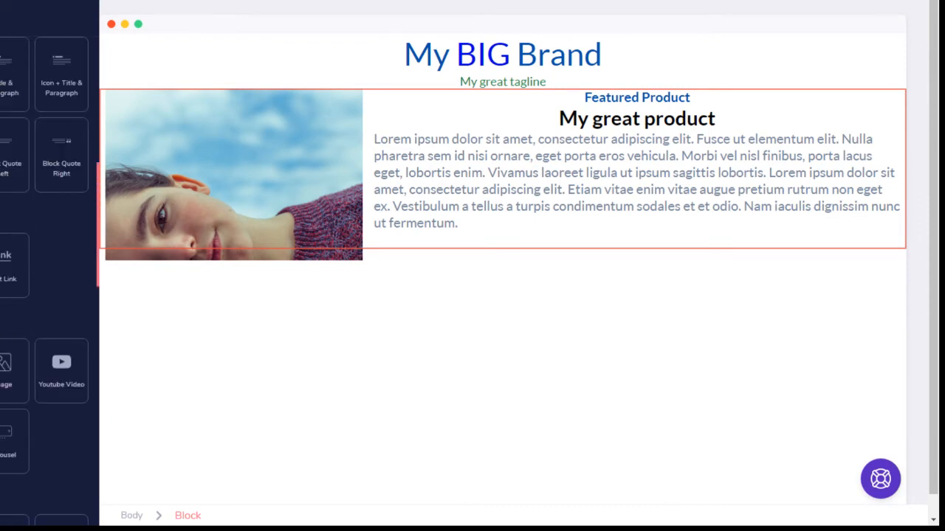
left_click_drag(1, 267, 539, 277)
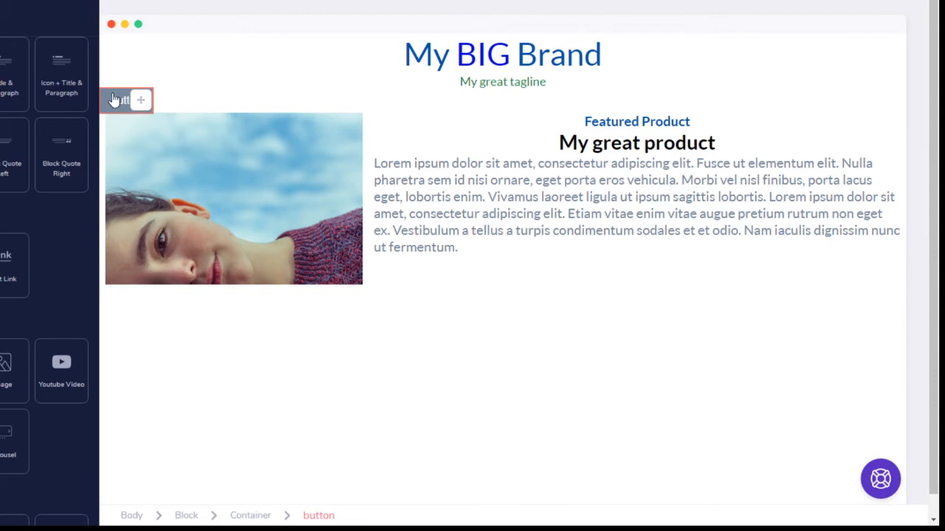
left_click_drag(137, 99, 528, 242)
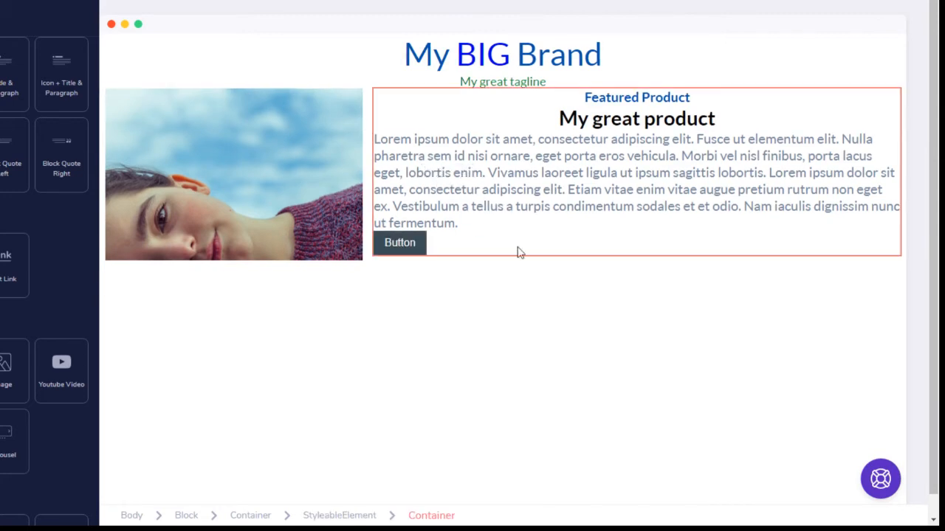
Set the new button's link type to URL and toggle its option to open in a new tab
left_click(401, 255)
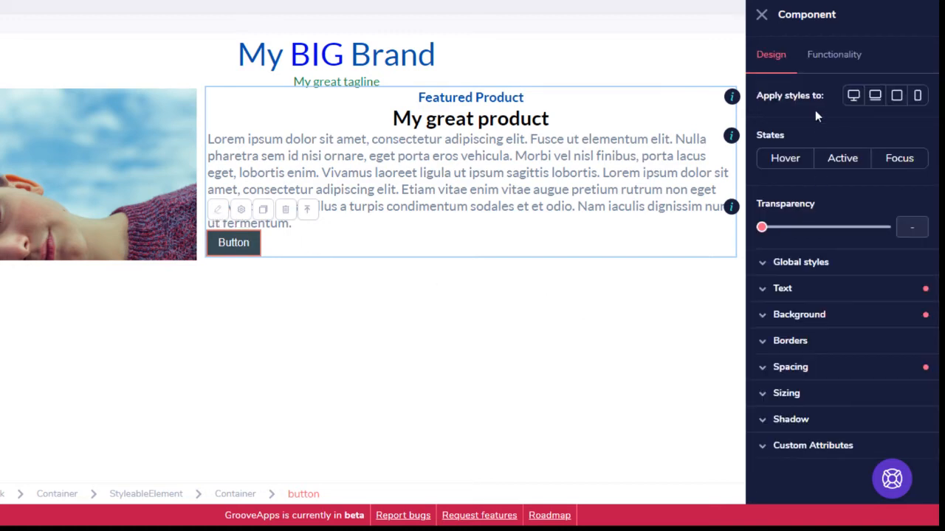
left_click(850, 56)
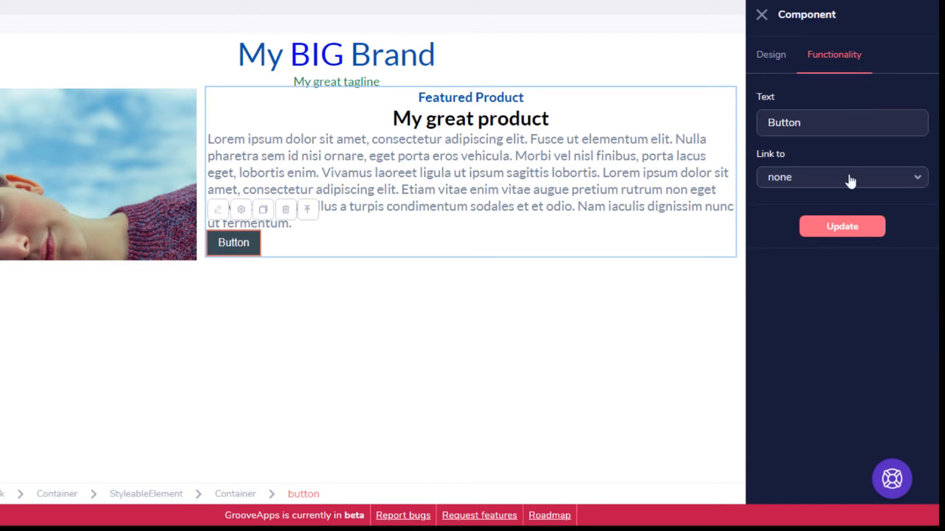
left_click(825, 187)
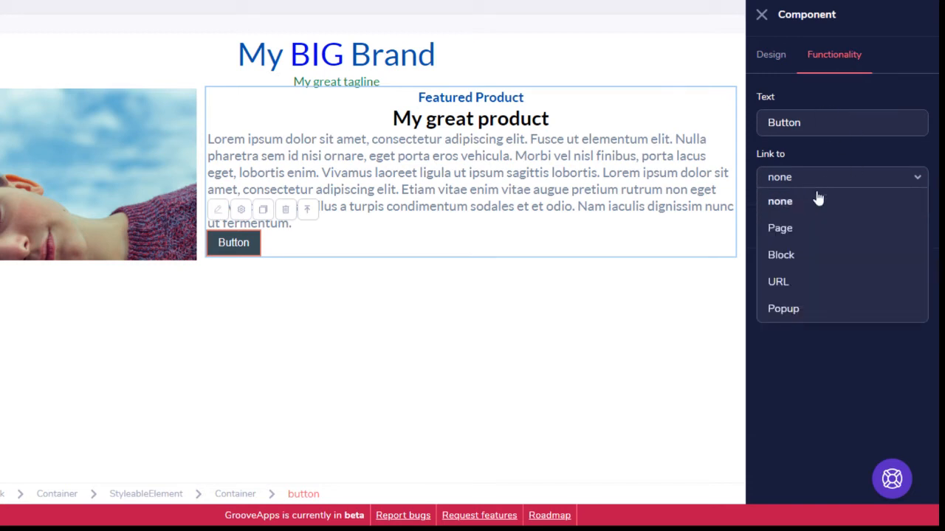
left_click(801, 279)
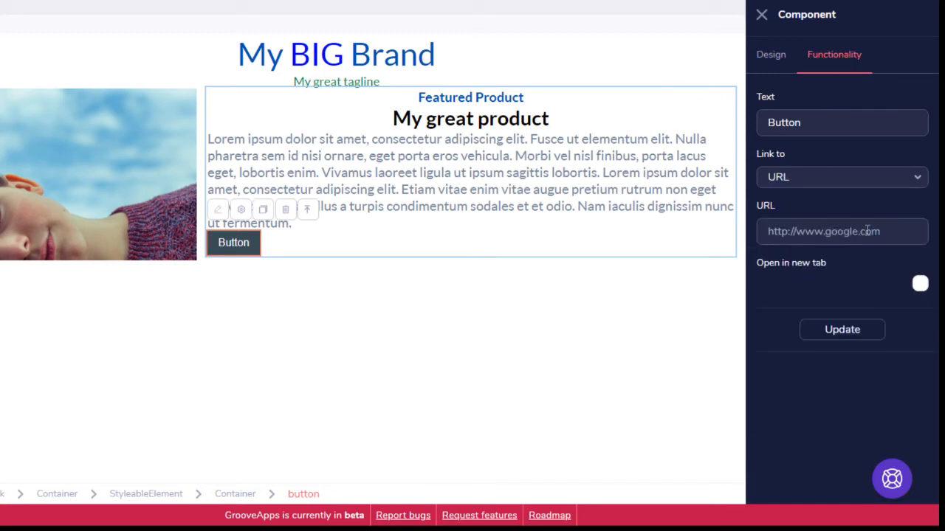
left_click(919, 285)
left_click(772, 59)
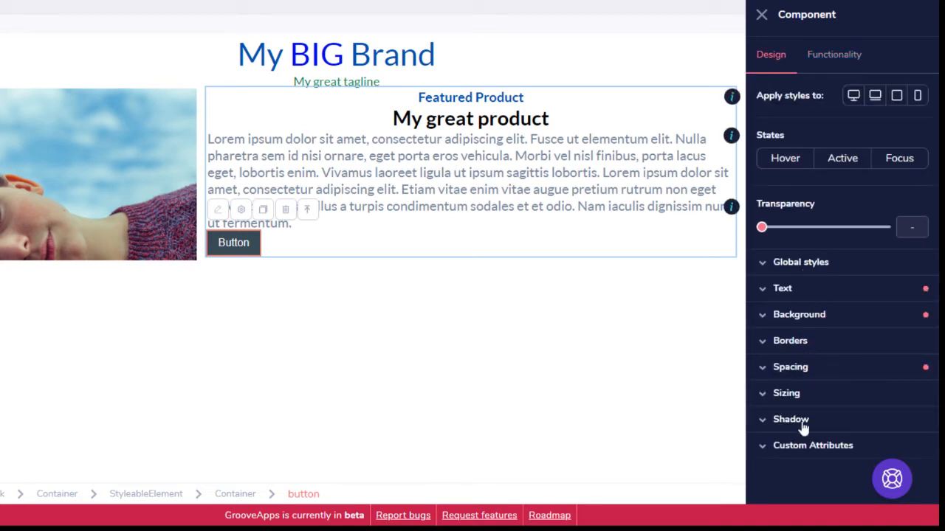
Center-align the label text of the button
left_click(794, 396)
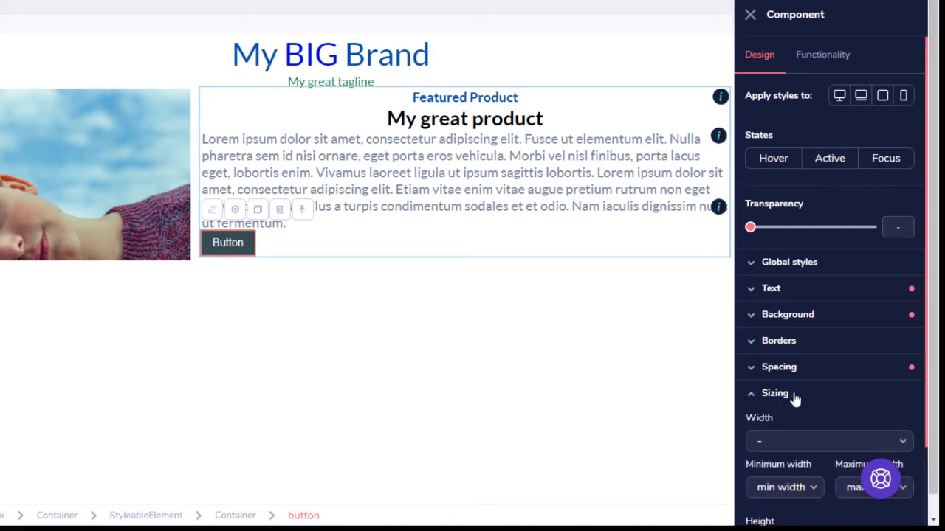
scroll(794, 398, "down", 2)
scroll(791, 392, "up", 2)
left_click(771, 292)
left_click(809, 373)
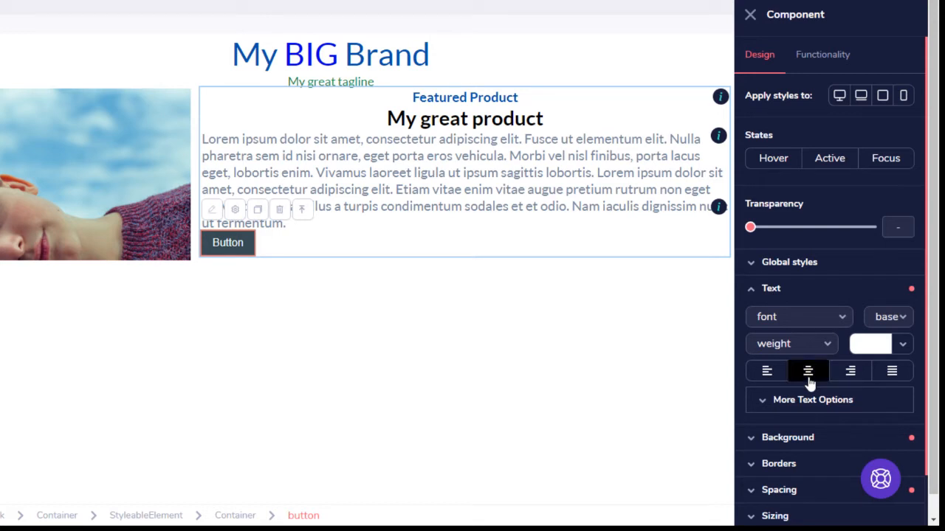
left_click(751, 290)
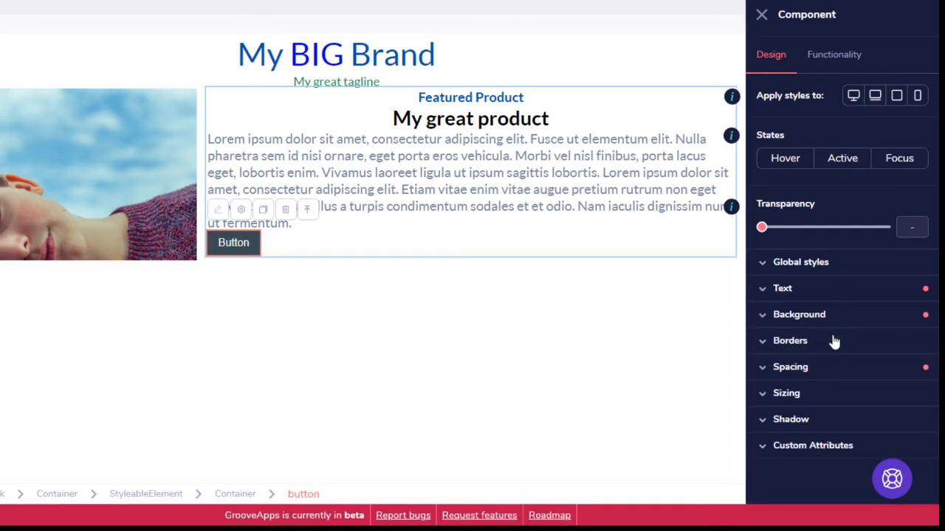
Try the right alignment for the button in its spacing settings and set it back to center
left_click(793, 369)
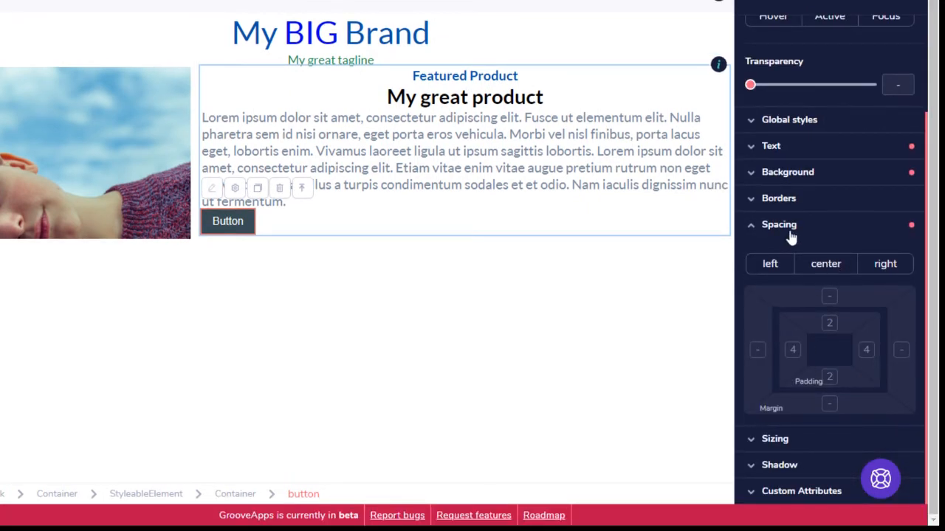
left_click(826, 267)
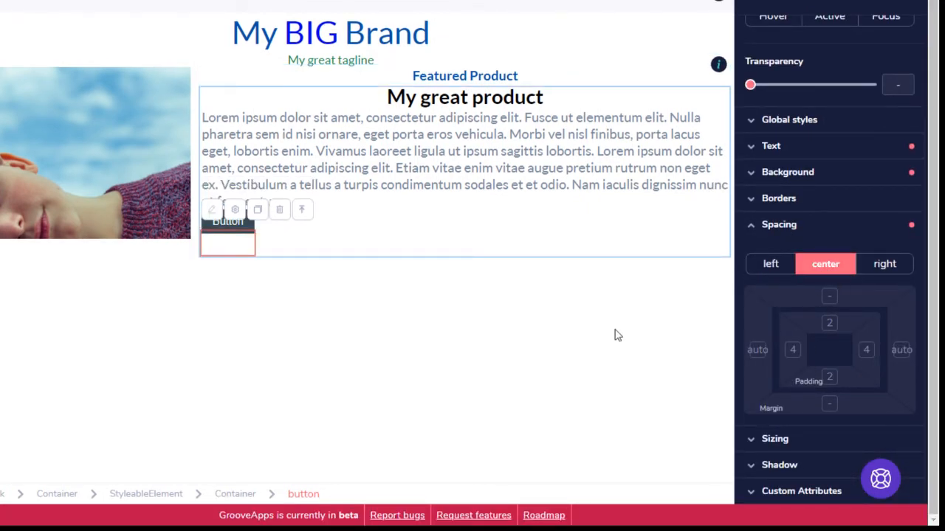
left_click(882, 266)
left_click(810, 267)
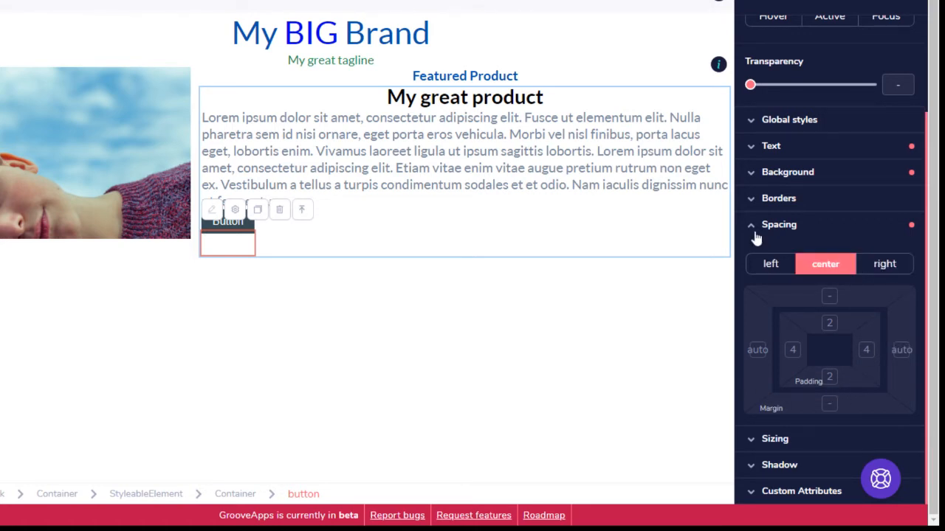
left_click(756, 234)
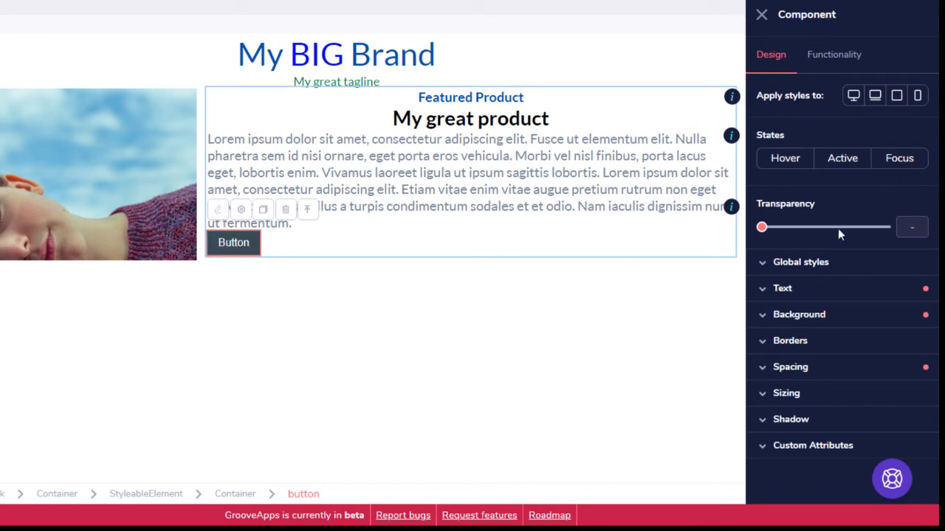
left_click(830, 447)
scroll(822, 430, "down", 2)
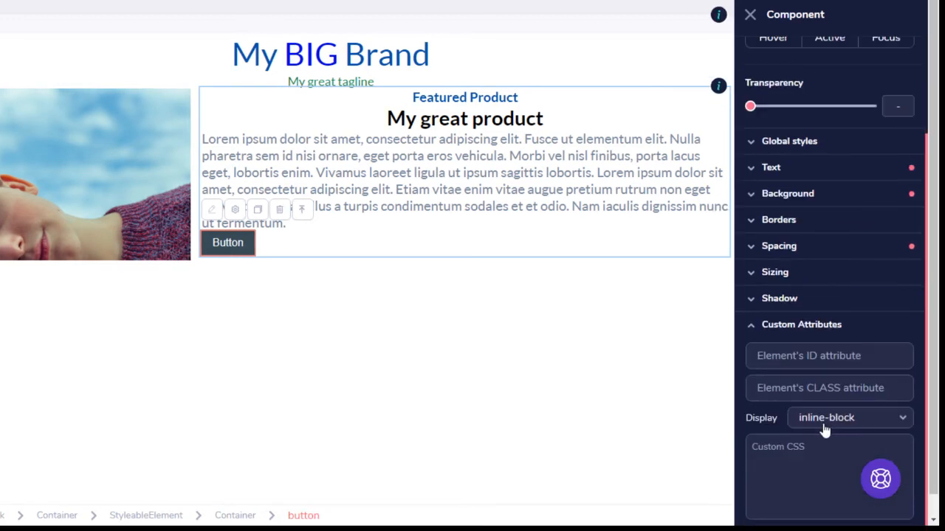
left_click(775, 326)
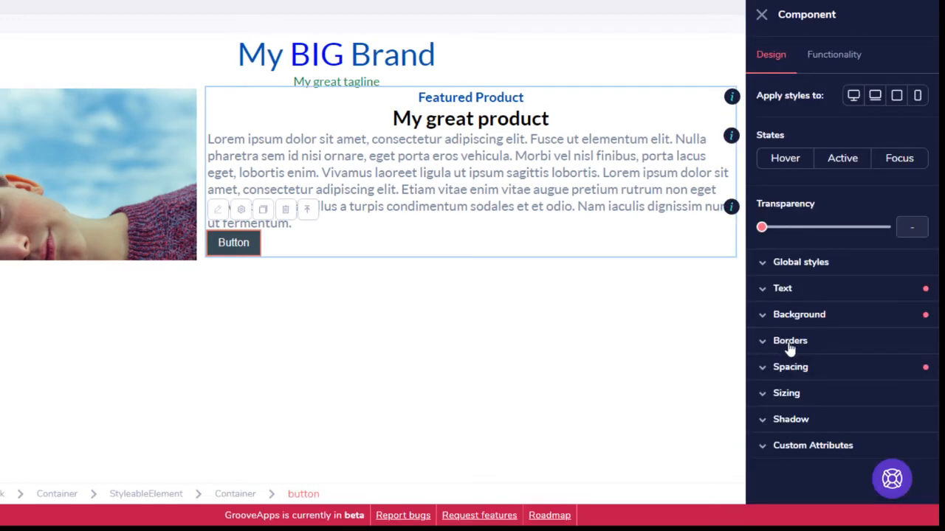
Set the button's height in px units to 50px
left_click(804, 399)
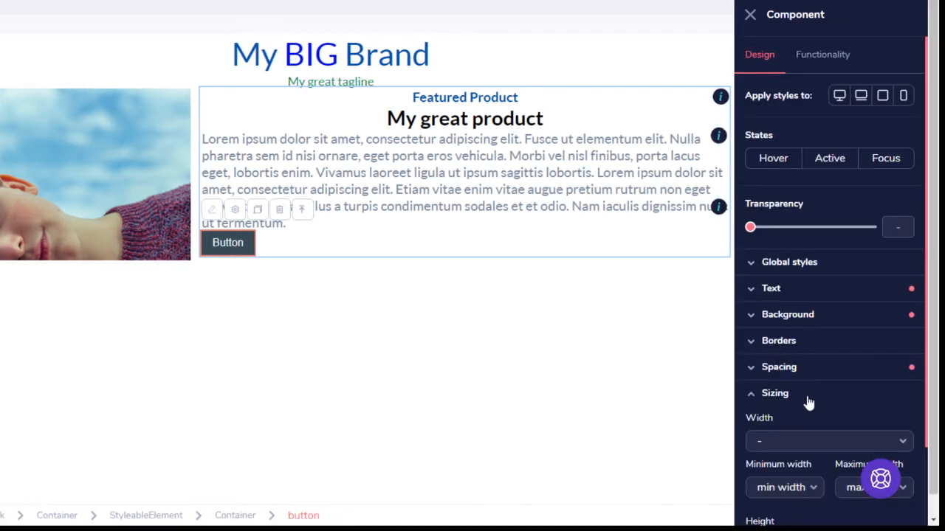
scroll(806, 397, "down", 2)
scroll(806, 397, "down", 1)
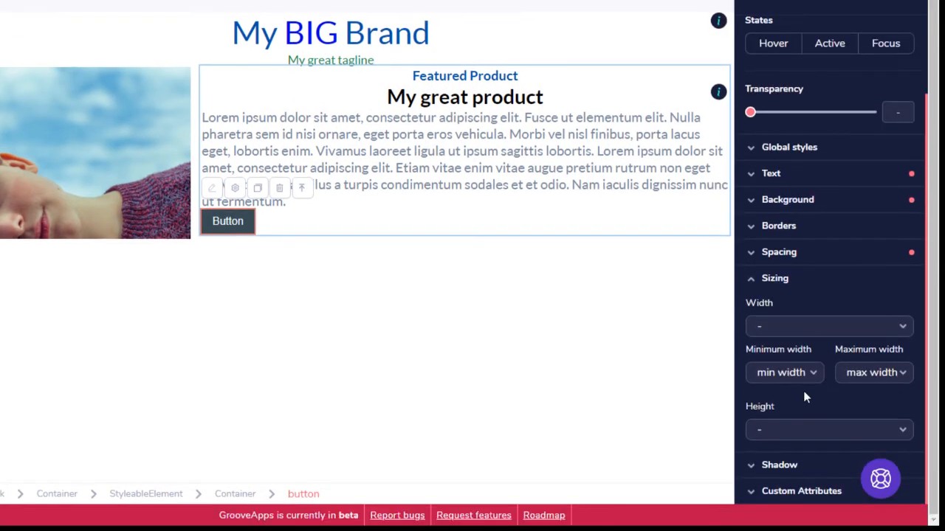
left_click(816, 435)
scroll(818, 437, "down", 1)
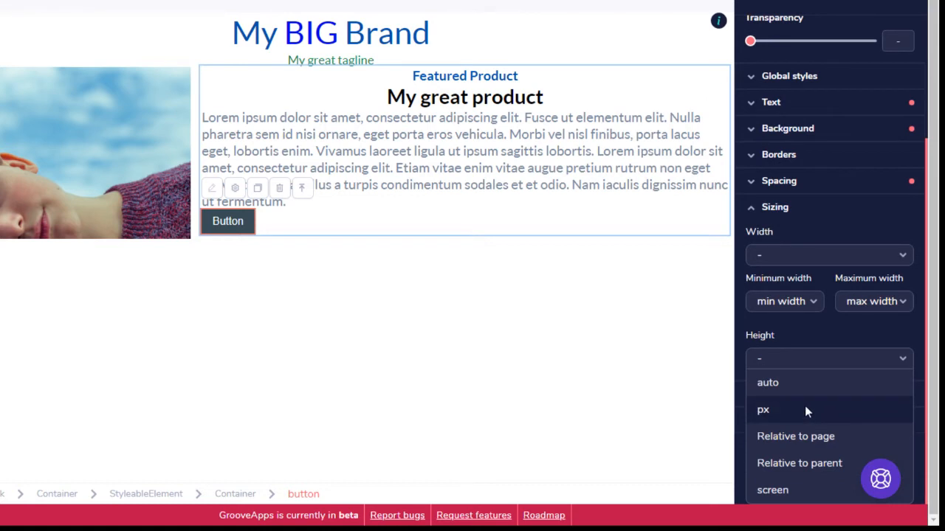
left_click(805, 406)
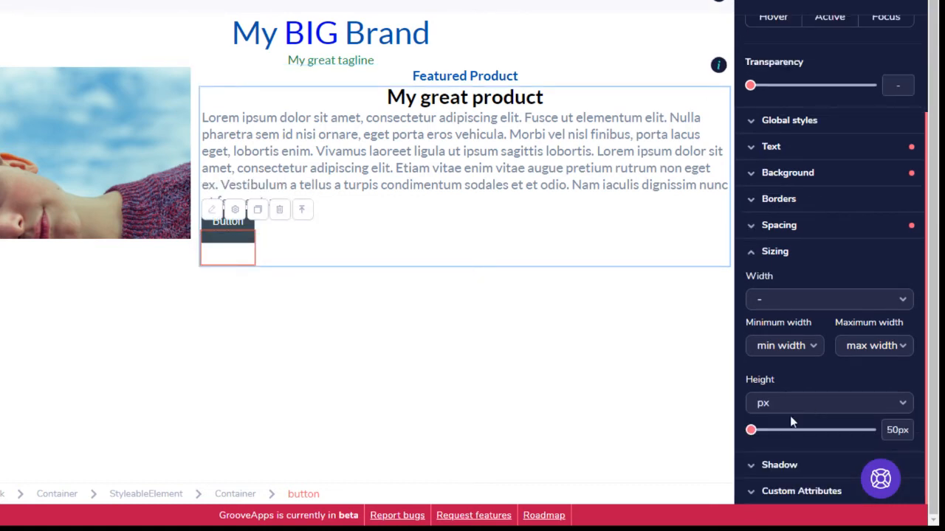
mouse_move(750, 435)
left_mouse_down()
mouse_move(769, 435)
mouse_move(751, 436)
left_mouse_up()
Set the button's width in px units to 175px, leaving the minimum width at its default
left_click(793, 347)
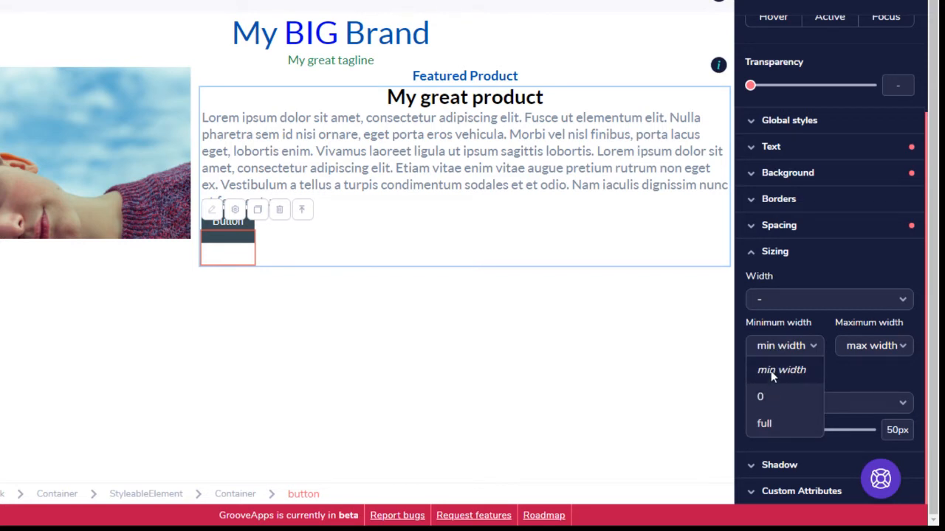
left_click(771, 370)
left_click(805, 299)
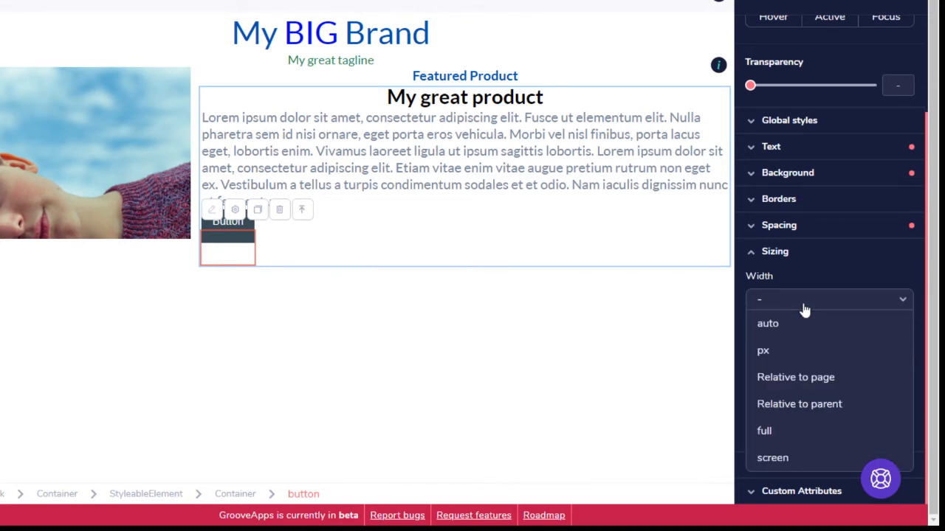
left_click(782, 350)
left_click_drag(751, 300, 789, 300)
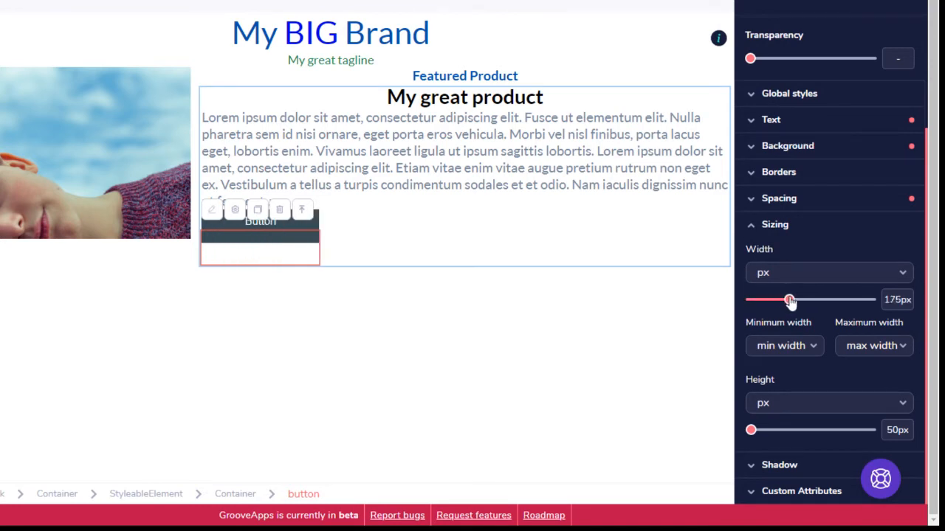
left_click(795, 229)
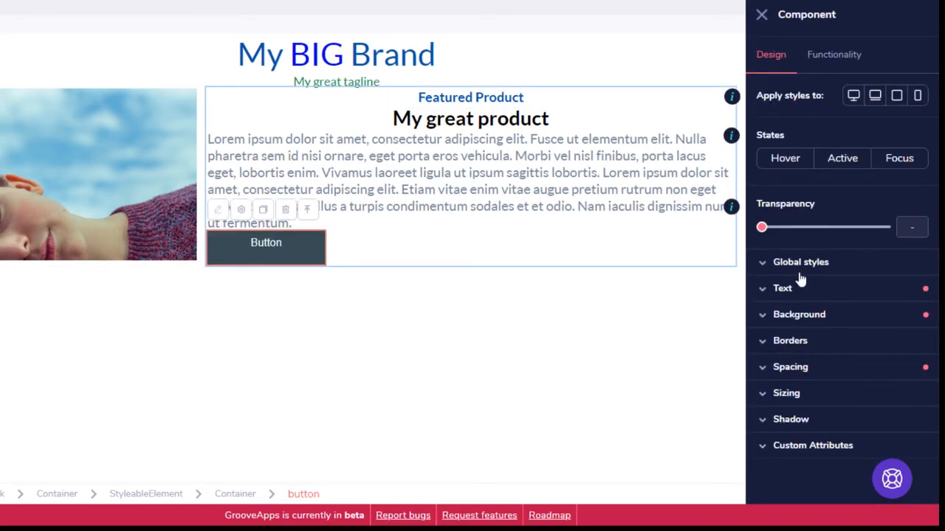
Apply the center alignment to the resized button in its spacing settings
left_click(783, 369)
left_click(827, 408)
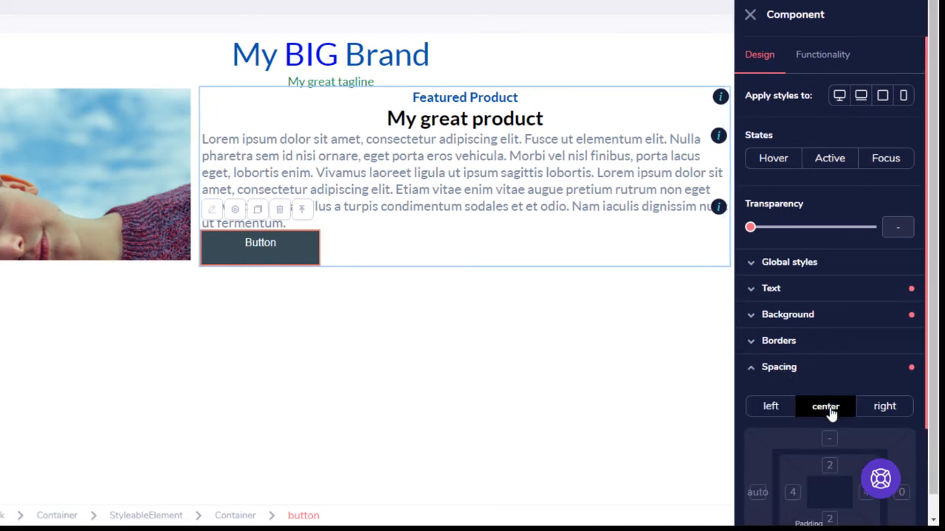
Try the right and left alignments for the button in its spacing settings and set it back to center
left_click(880, 406)
left_click(769, 407)
scroll(769, 406, "down", 2)
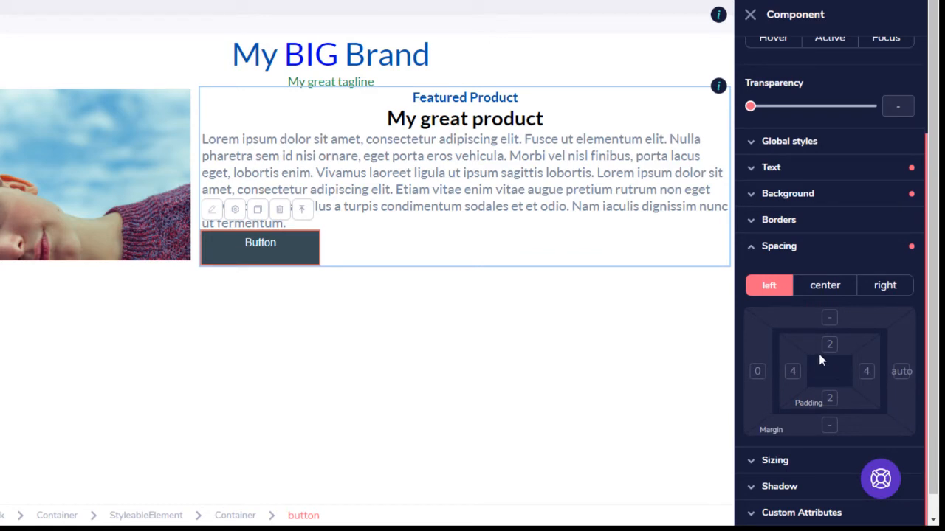
left_click(824, 286)
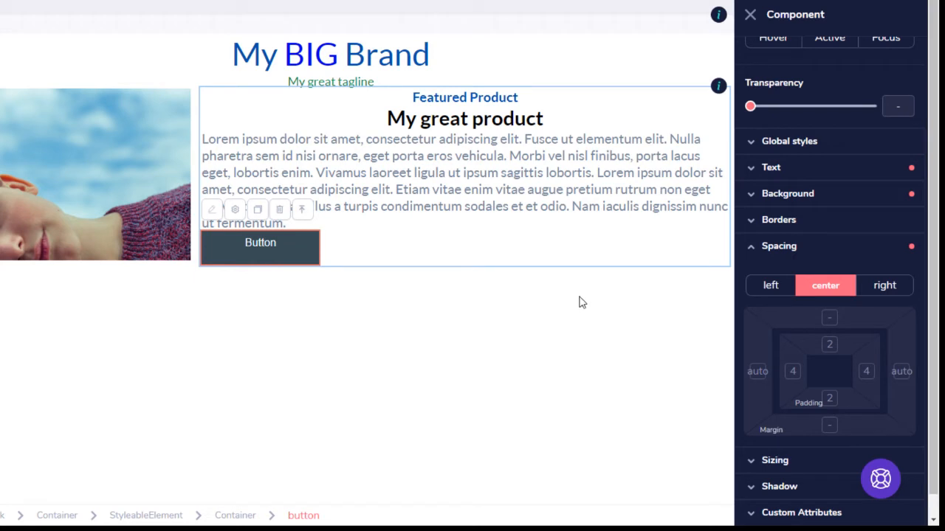
scroll(868, 207, "up", 3)
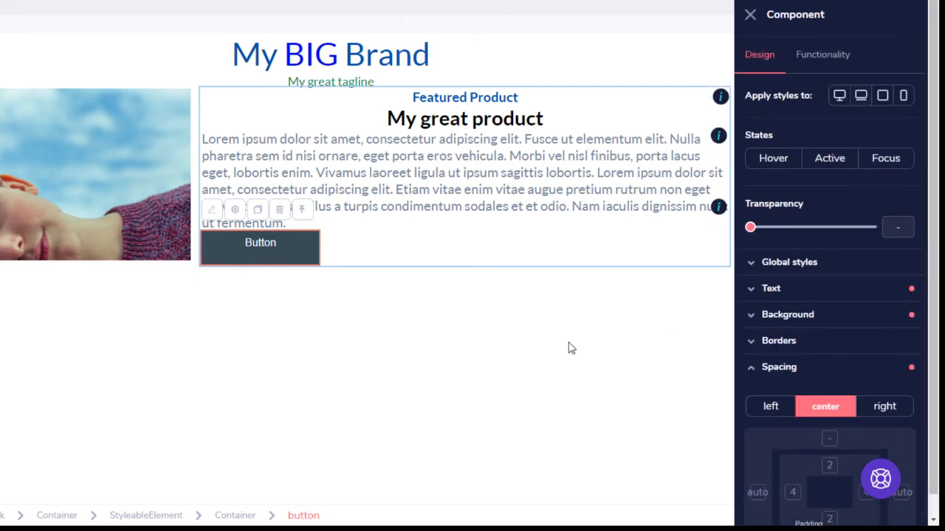
Enter "More Info" as the button's text in its functionality settings
mouse_move(289, 235)
left_click(236, 212)
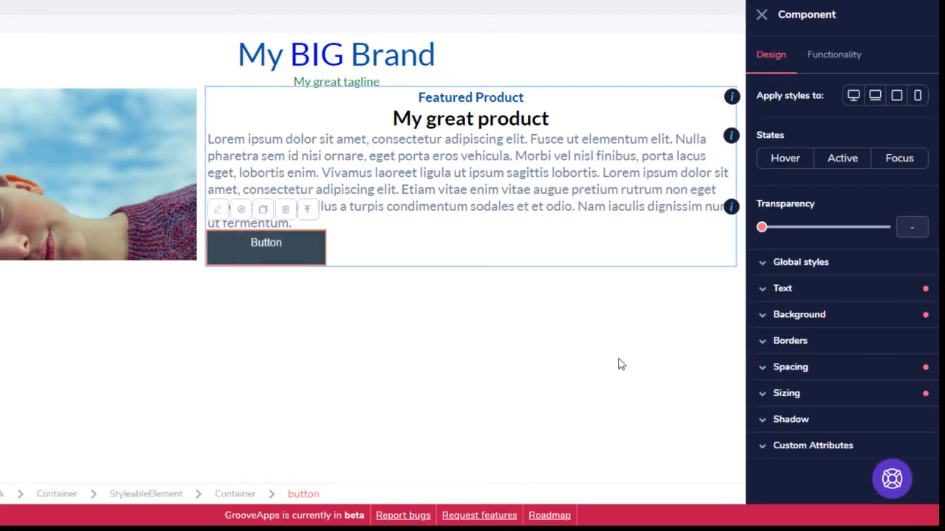
left_click(834, 59)
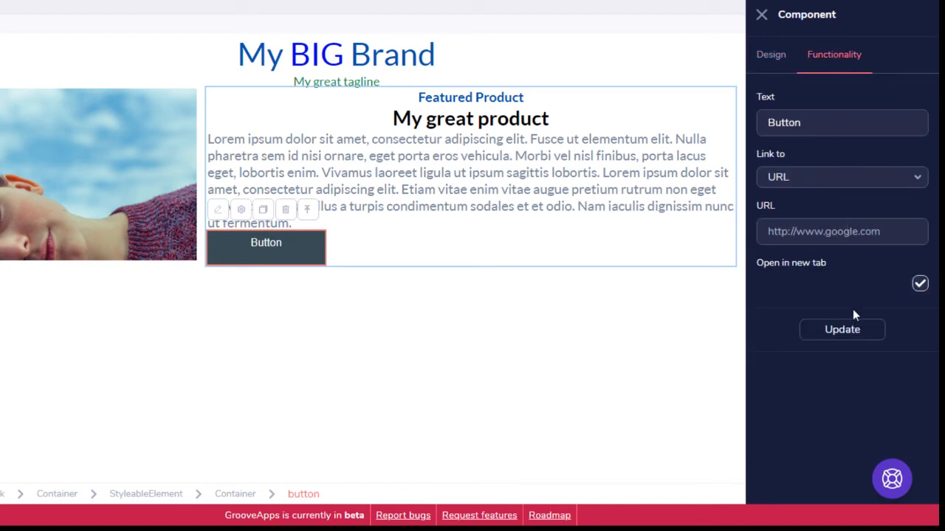
double_click(788, 122)
type("More")
type("Info")
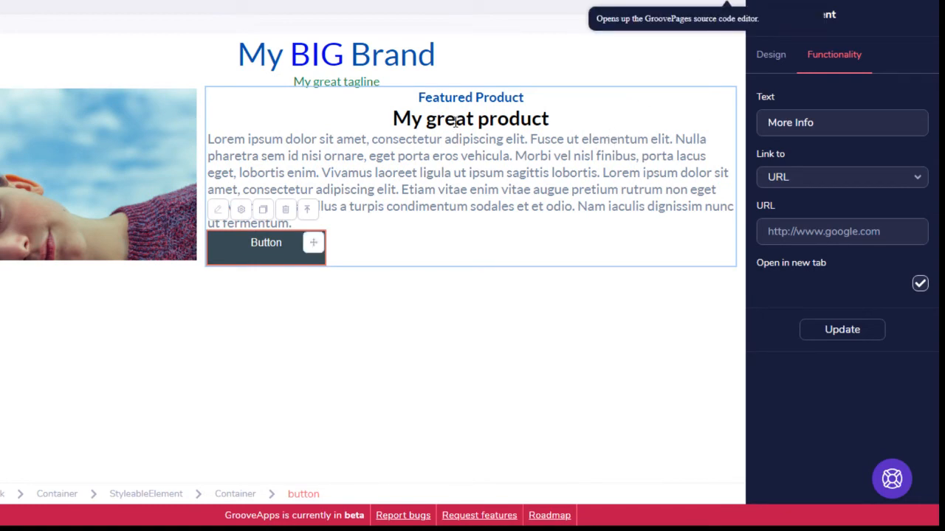
Set the bottom margin of the "My great tagline" text to 5 in its spacing settings
left_click(358, 80)
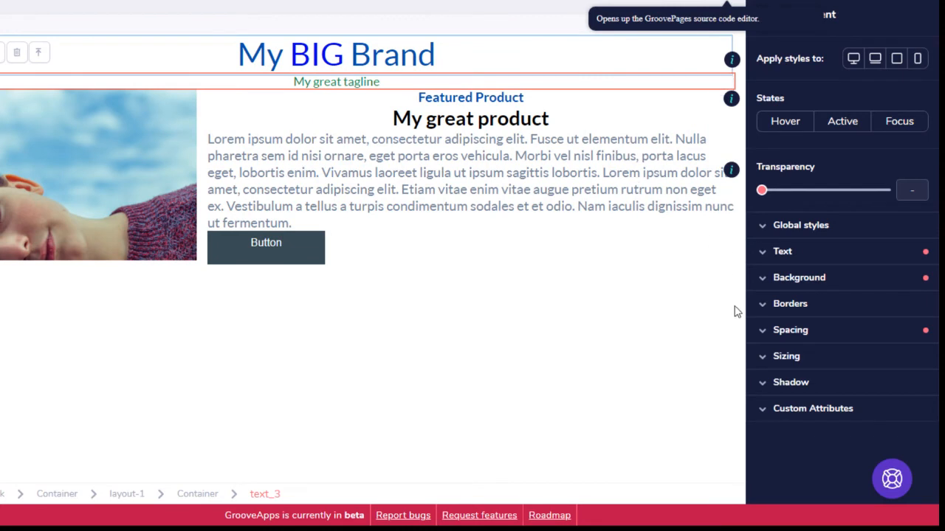
left_click(821, 329)
scroll(824, 329, "down", 2)
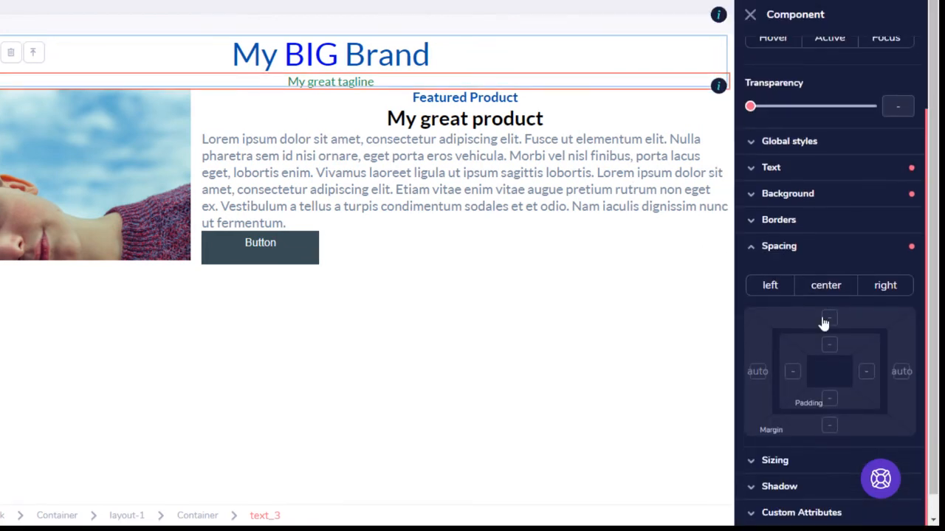
left_click(830, 429)
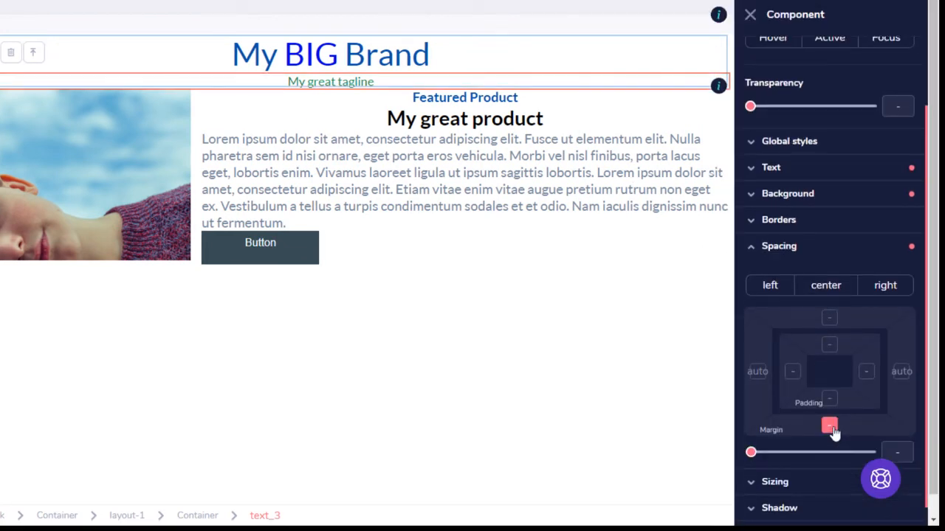
left_click_drag(752, 456, 785, 450)
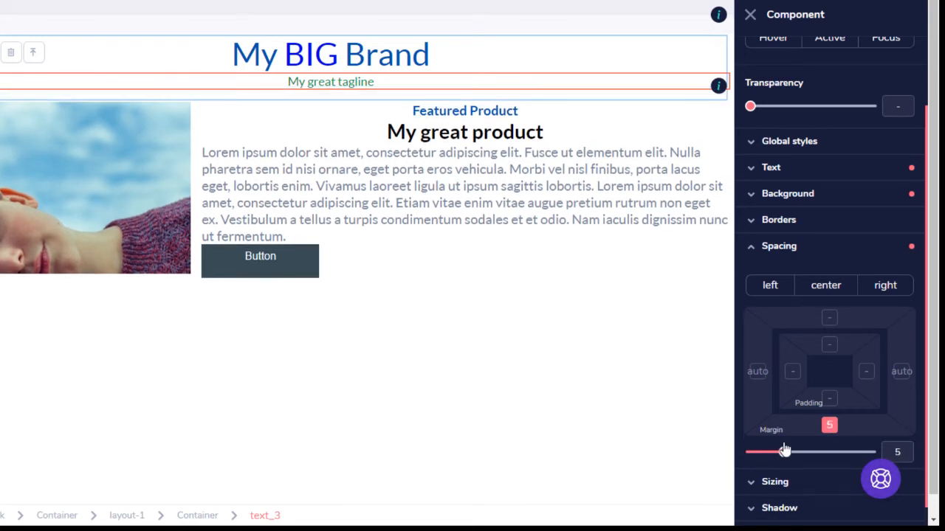
Set the top margin of the "My great product" heading to 3 in its spacing settings
left_click(418, 134)
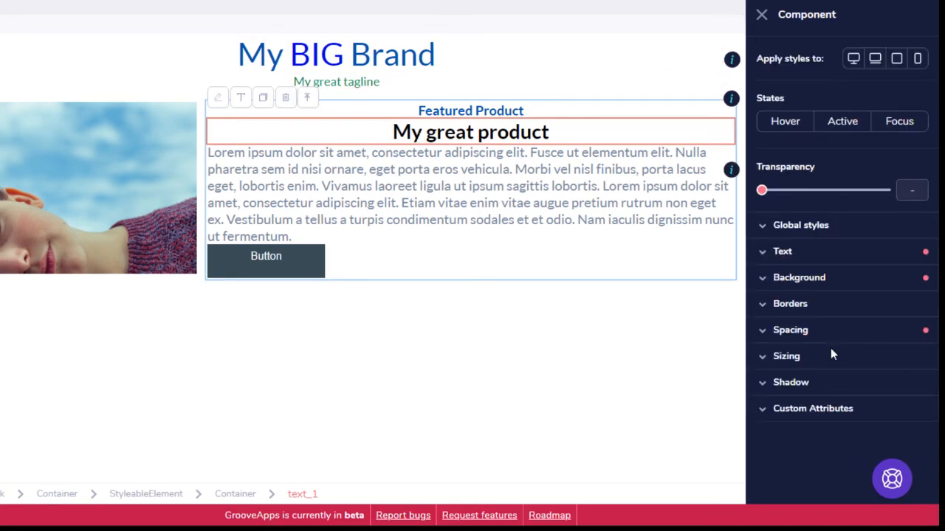
left_click(802, 333)
scroll(837, 461, "down", 1)
left_click(814, 334)
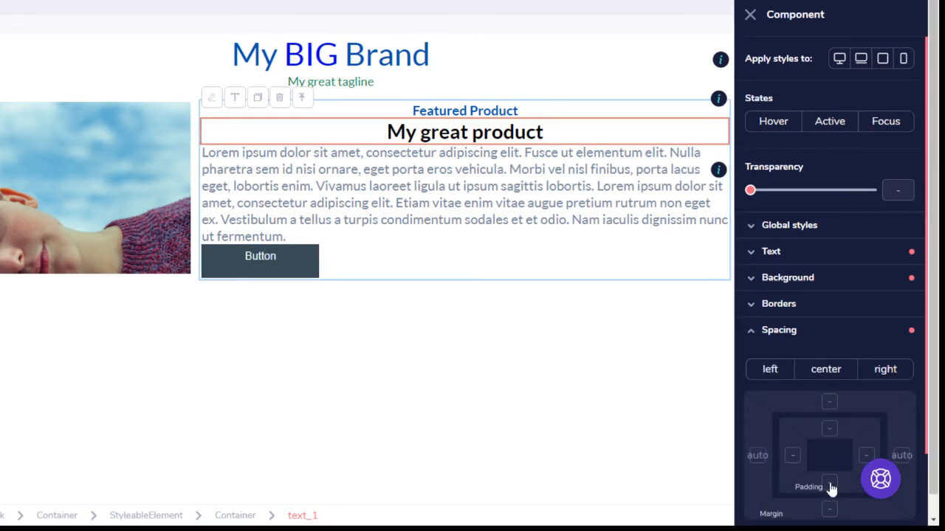
left_click(832, 513)
scroll(838, 395, "down", 2)
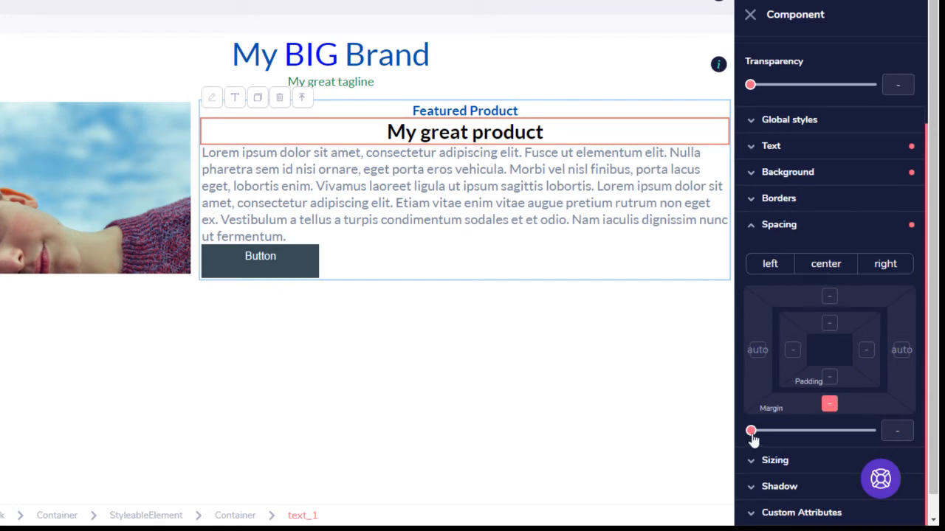
left_click(829, 405)
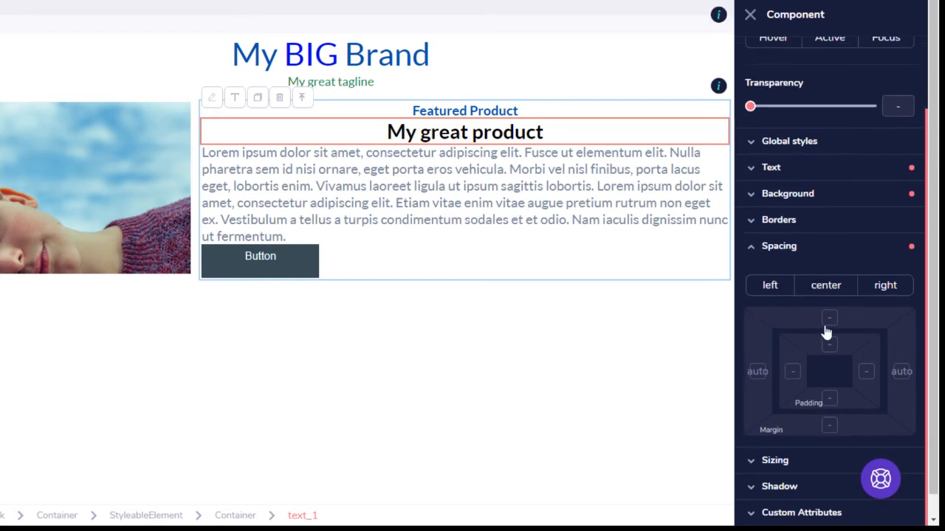
left_click(829, 317)
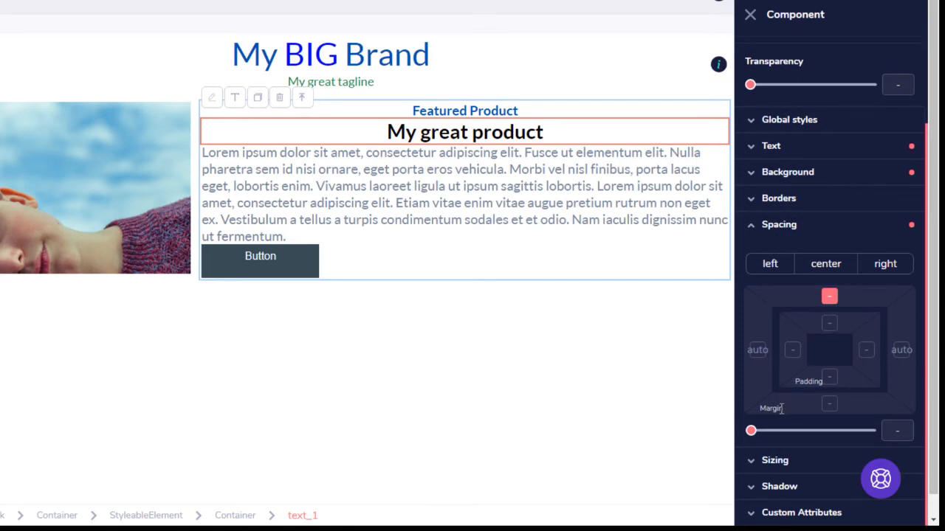
left_click_drag(752, 432, 774, 432)
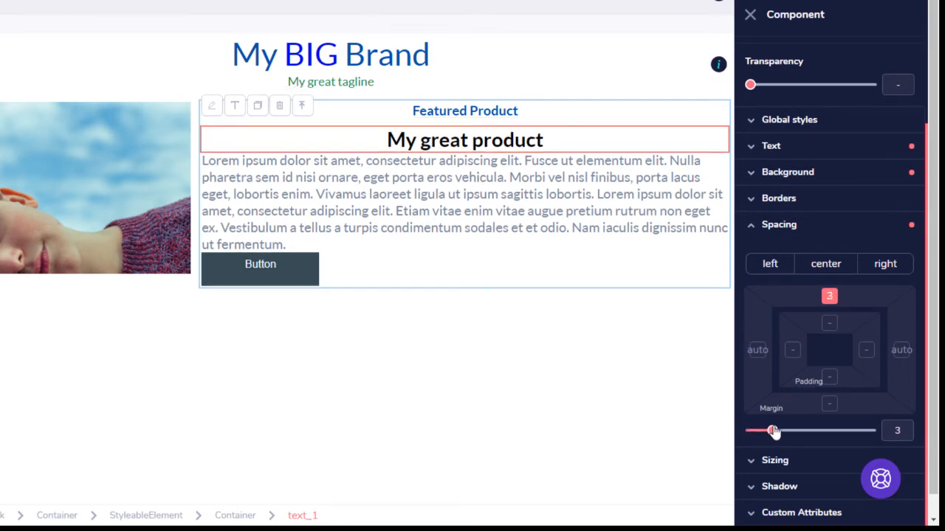
Set both the top and bottom padding of the "My great product" heading to 1
left_click(829, 323)
mouse_move(753, 430)
left_mouse_down()
mouse_move(776, 429)
mouse_move(763, 433)
left_mouse_up()
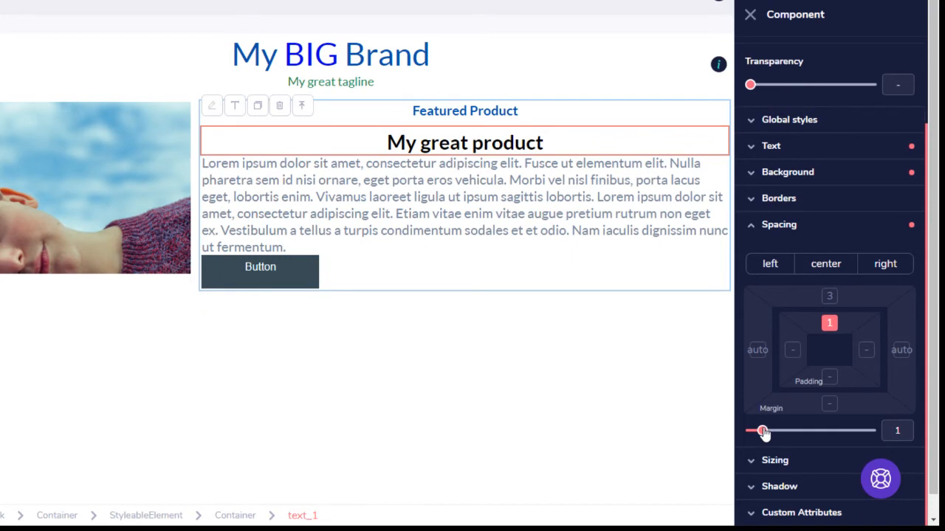
left_click(829, 377)
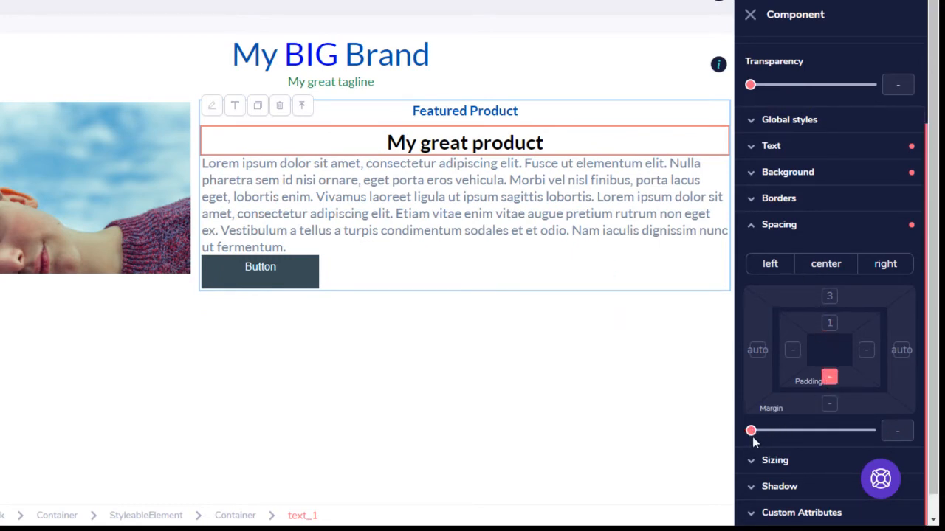
left_click_drag(751, 434, 761, 434)
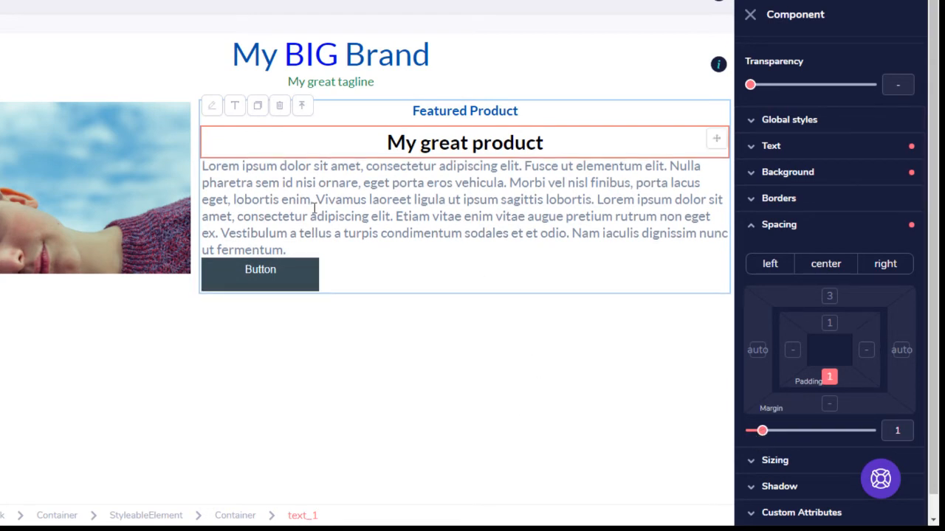
left_click_drag(314, 207, 316, 209)
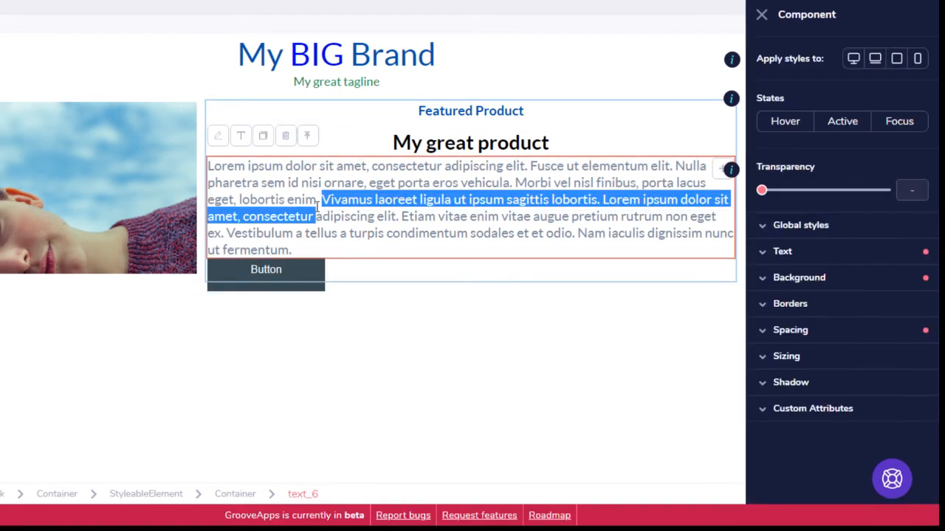
left_click(313, 255)
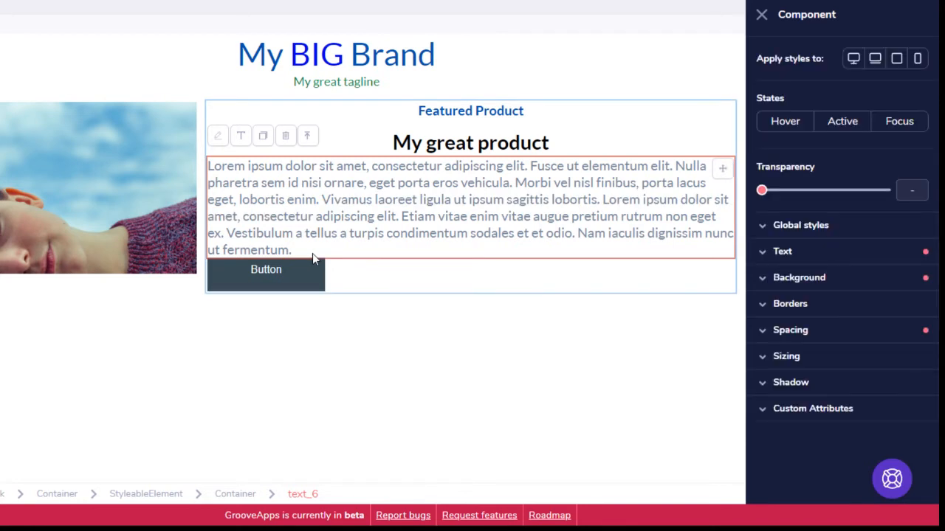
left_click(809, 332)
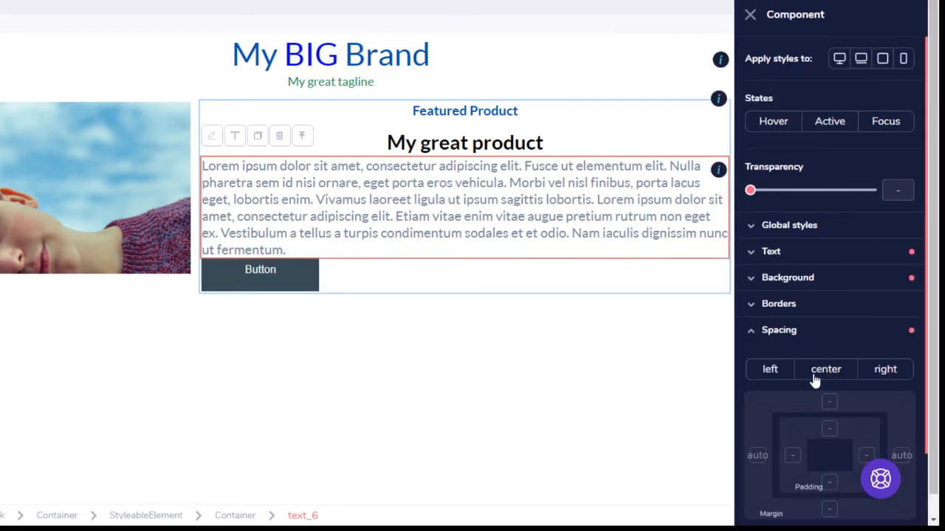
Set the button's top margin to 5, leaving its bottom margin unset, and apply the center alignment
left_click(280, 288)
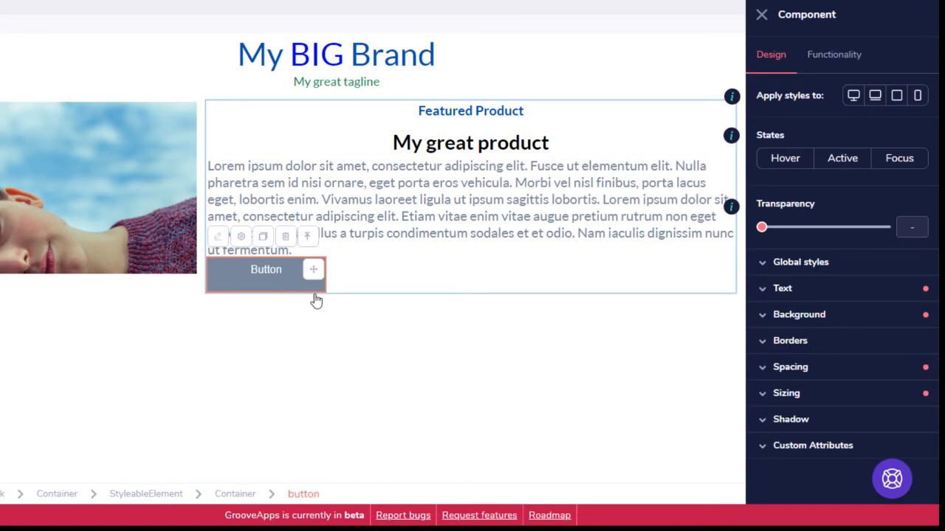
left_click(823, 375)
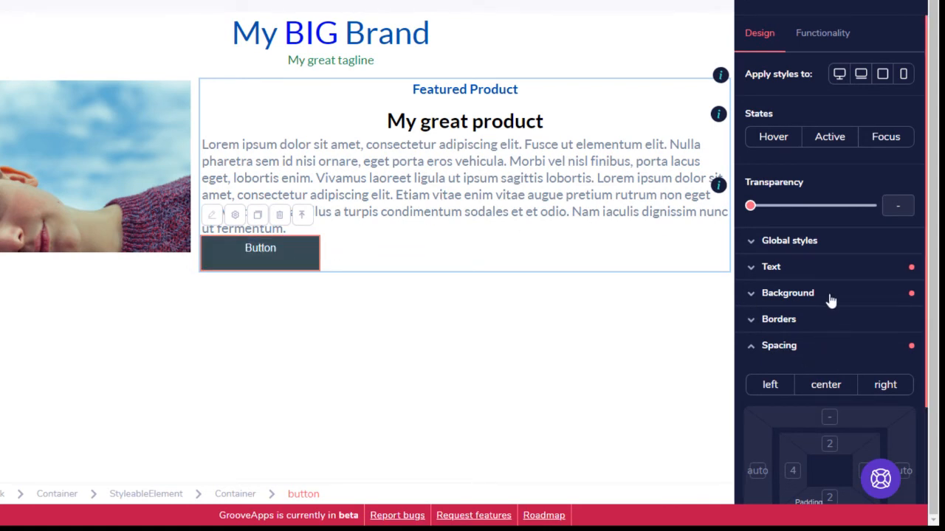
scroll(830, 301, "down", 2)
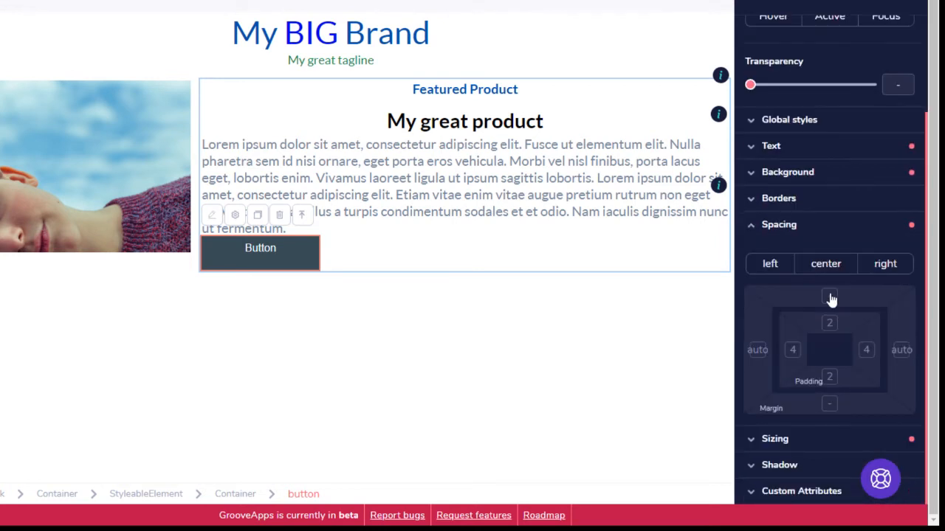
left_click(829, 405)
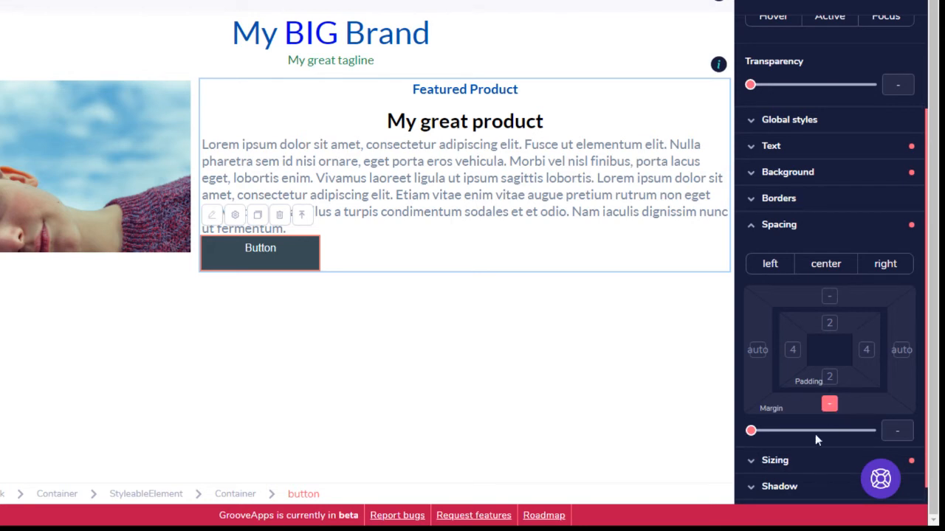
left_click_drag(752, 433, 702, 462)
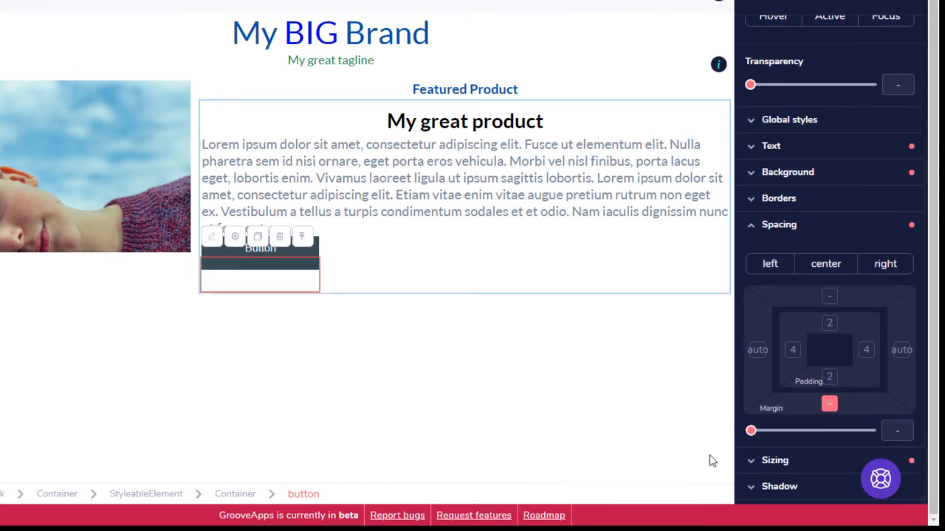
left_click(829, 296)
left_click_drag(751, 434, 785, 422)
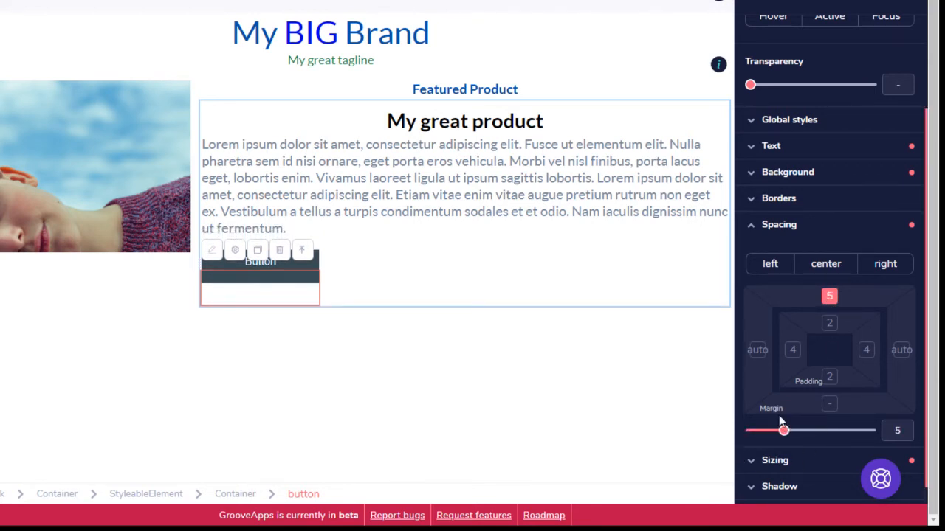
left_click(818, 271)
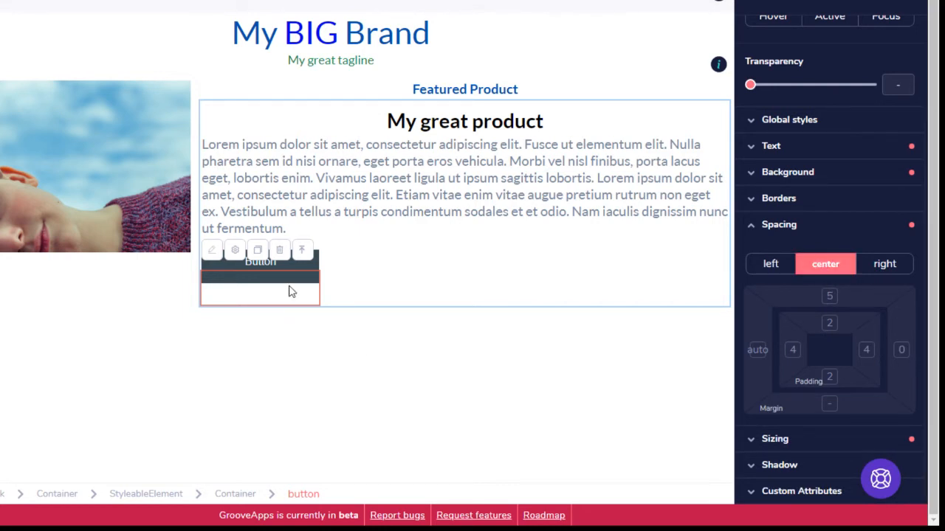
Try the hairline weight on the product description paragraph, set its font weight to bold, and collapse the text settings
left_click(299, 206)
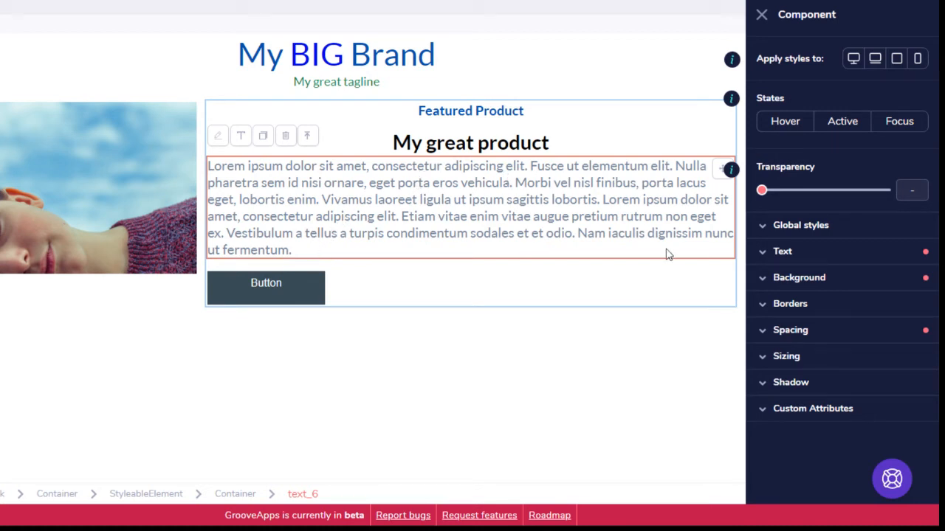
left_click(788, 253)
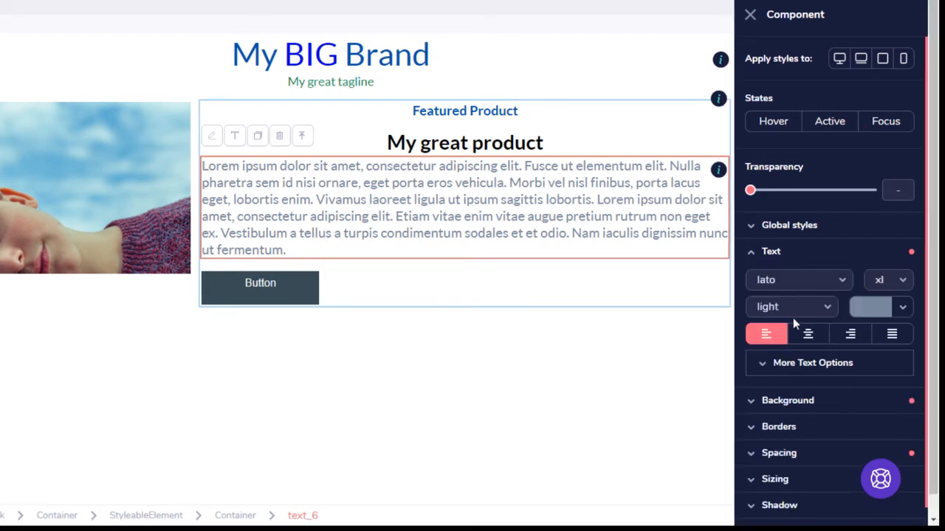
left_click(830, 310)
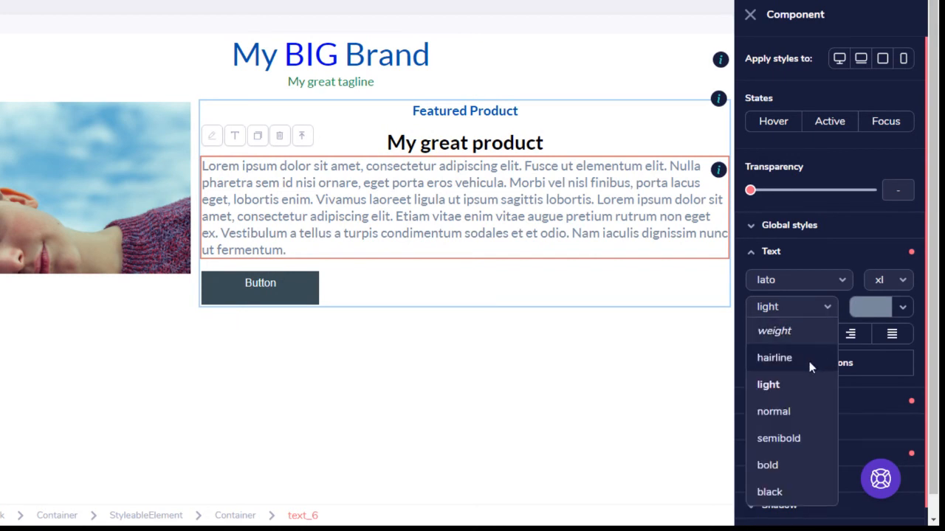
left_click(783, 364)
left_click(819, 309)
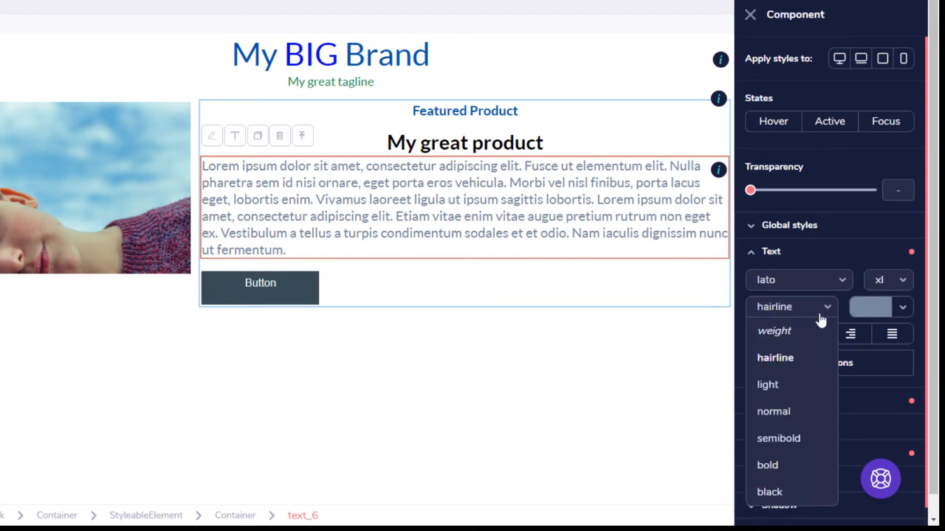
left_click(786, 463)
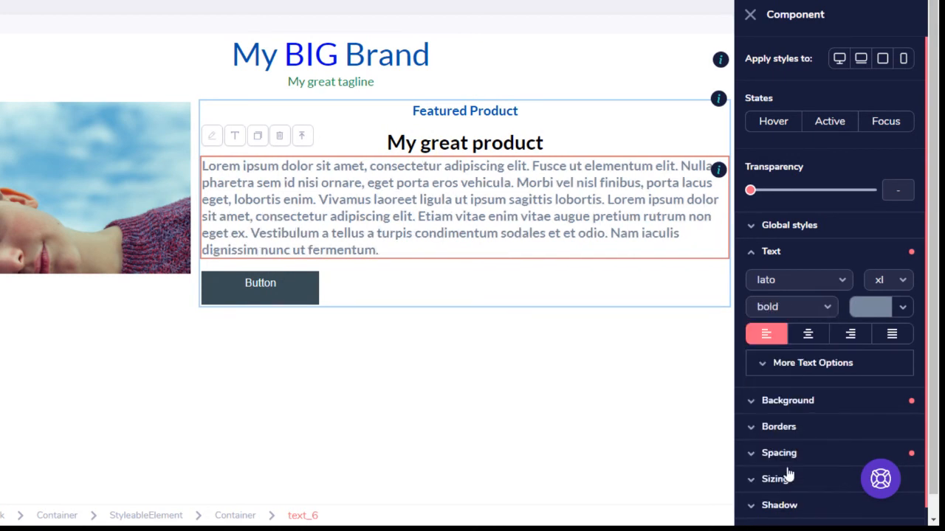
left_click(835, 281)
left_click(836, 253)
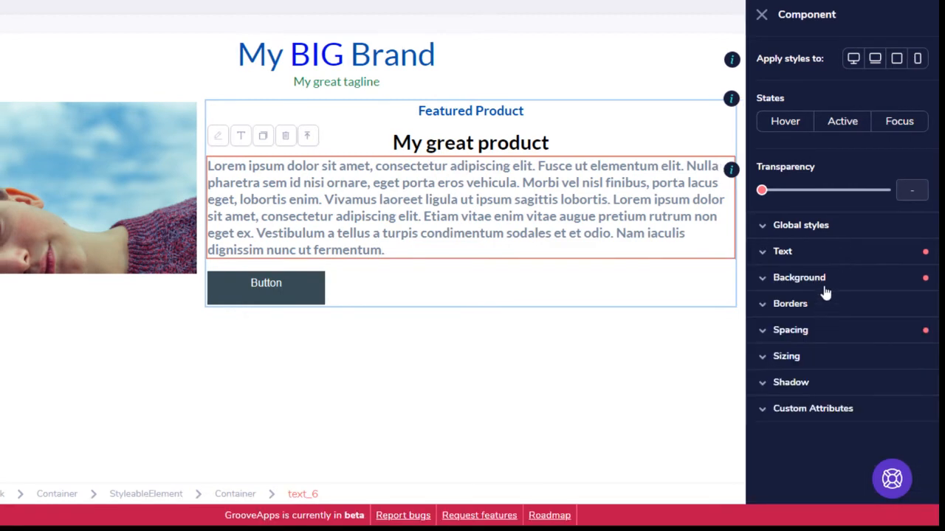
Set the product description paragraph's font weight to hairline and its font to roboto
left_click(823, 258)
left_click(822, 309)
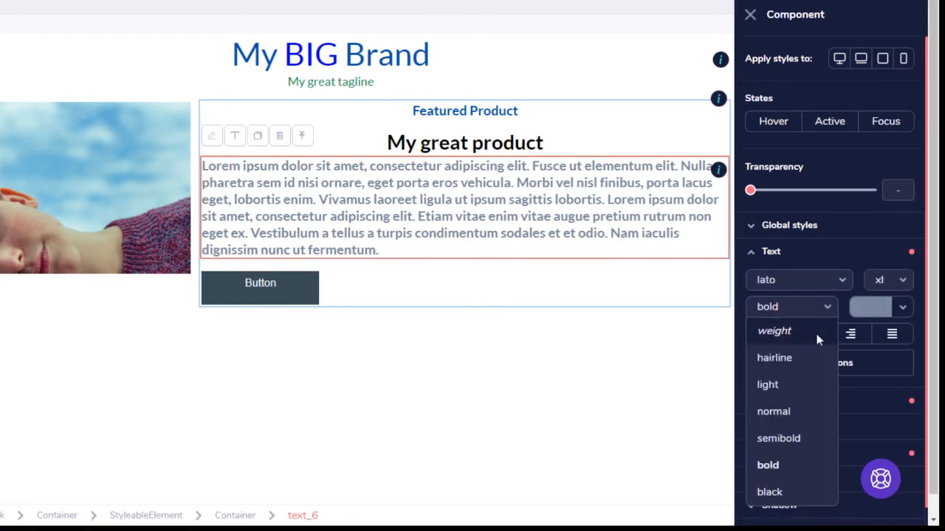
left_click(805, 359)
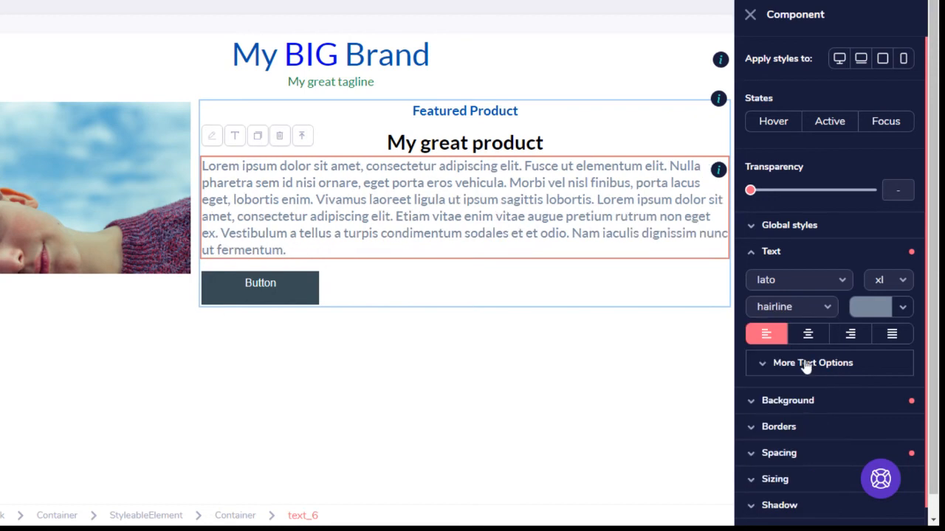
left_click(841, 280)
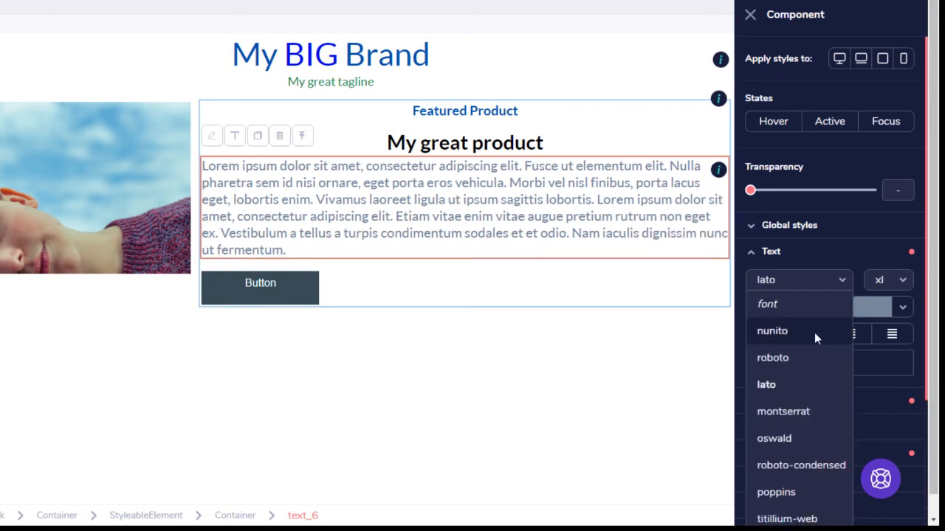
left_click(795, 357)
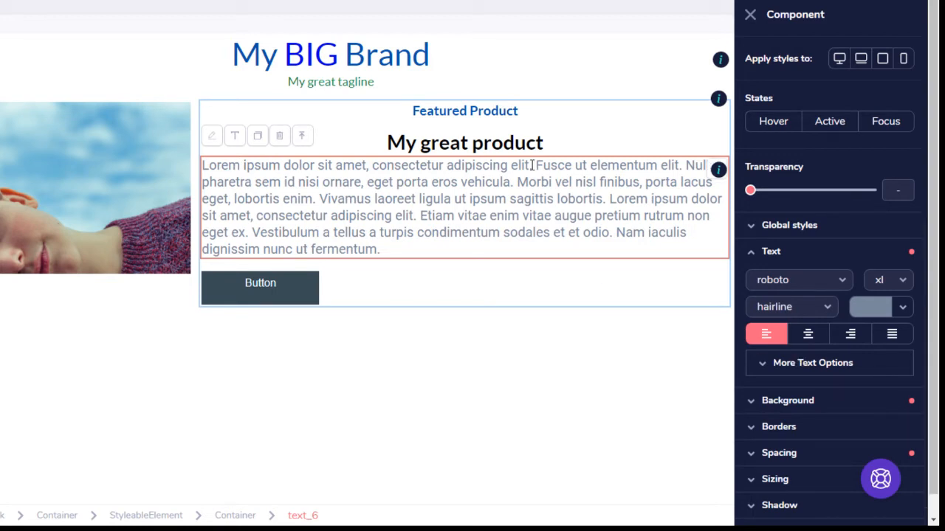
Set the bottom margin of the "My great product" heading to 1
left_click(510, 144)
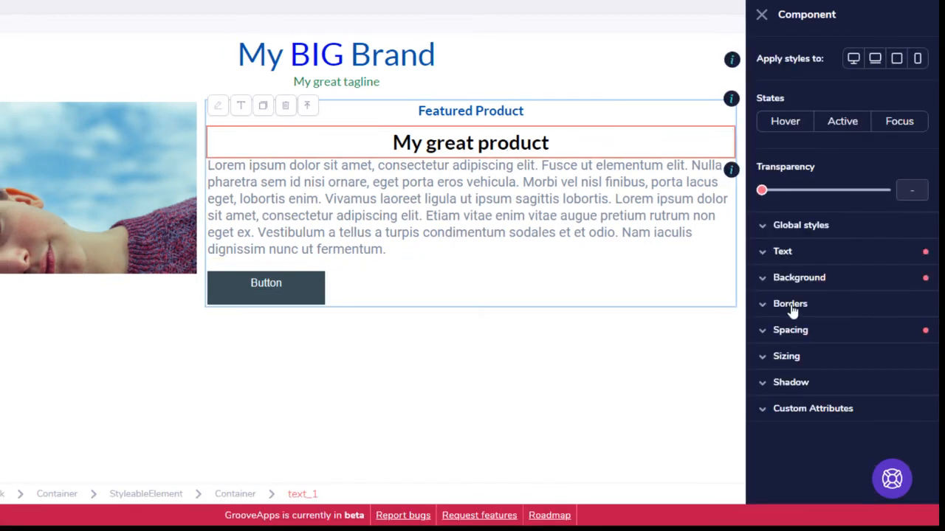
left_click(819, 339)
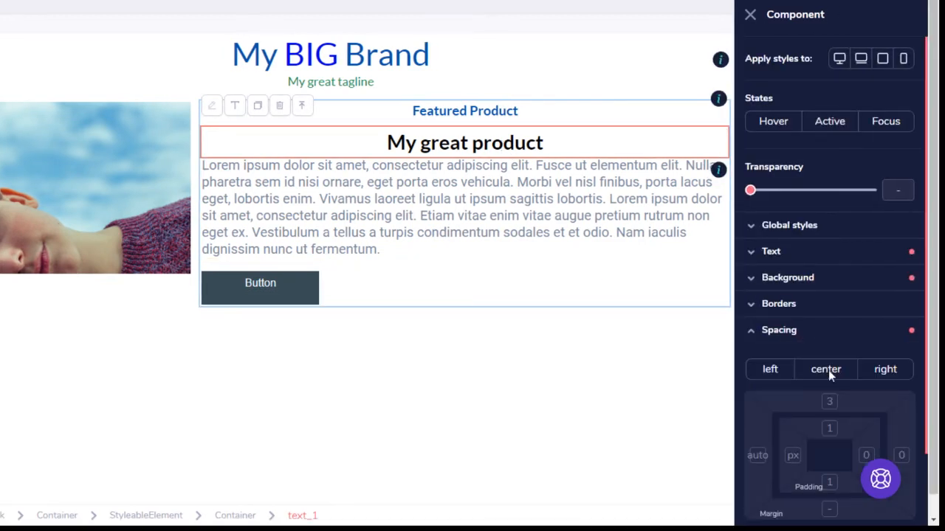
left_click(829, 511)
scroll(837, 412, "down", 2)
mouse_move(751, 431)
left_mouse_down()
mouse_move(772, 432)
mouse_move(763, 435)
left_mouse_up()
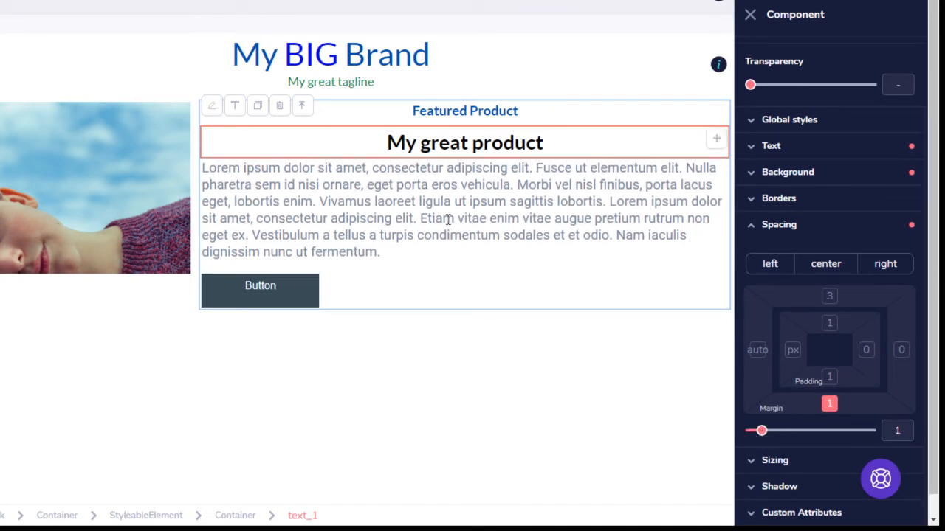
Try the loose line height on the product description paragraph, and set it to normal
left_click(448, 219)
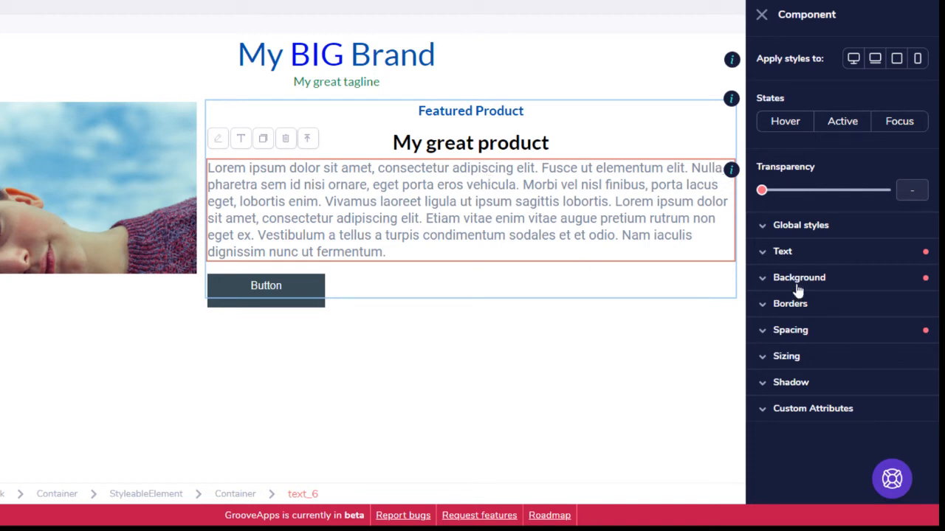
left_click(773, 252)
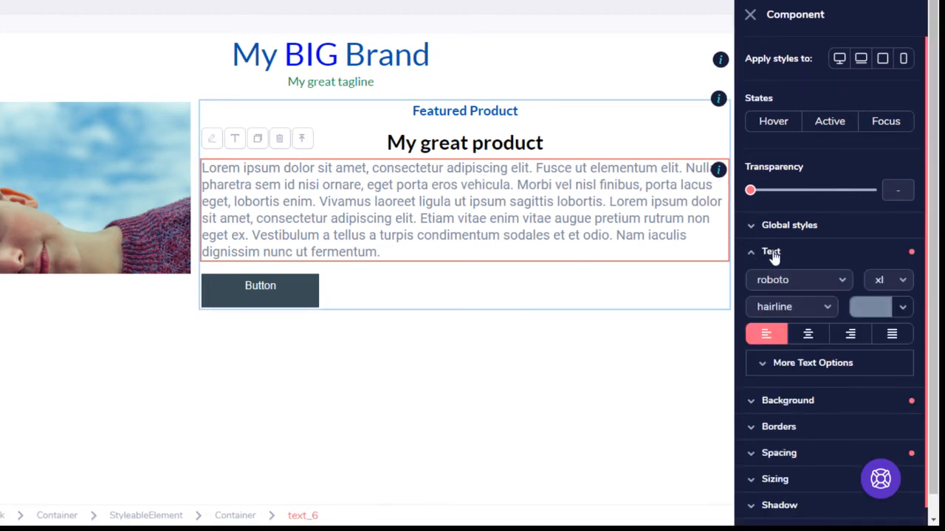
left_click(794, 369)
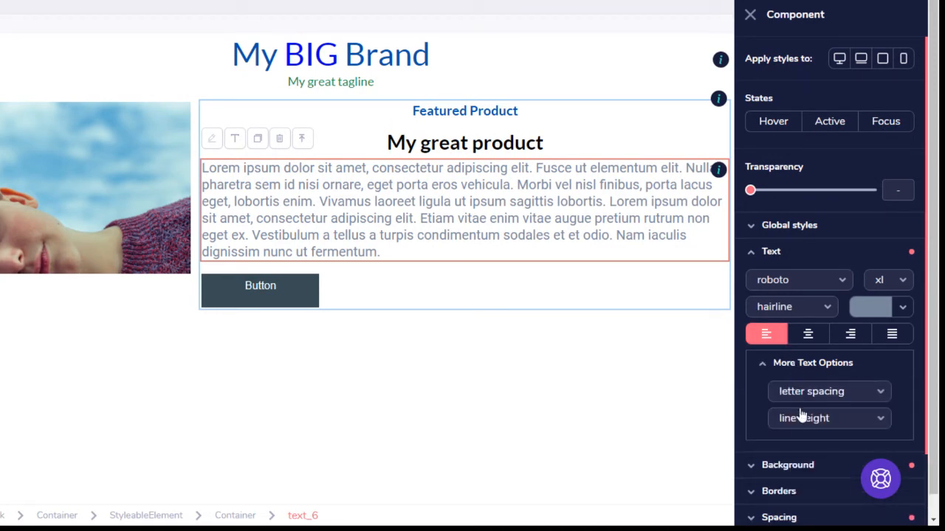
left_click(834, 364)
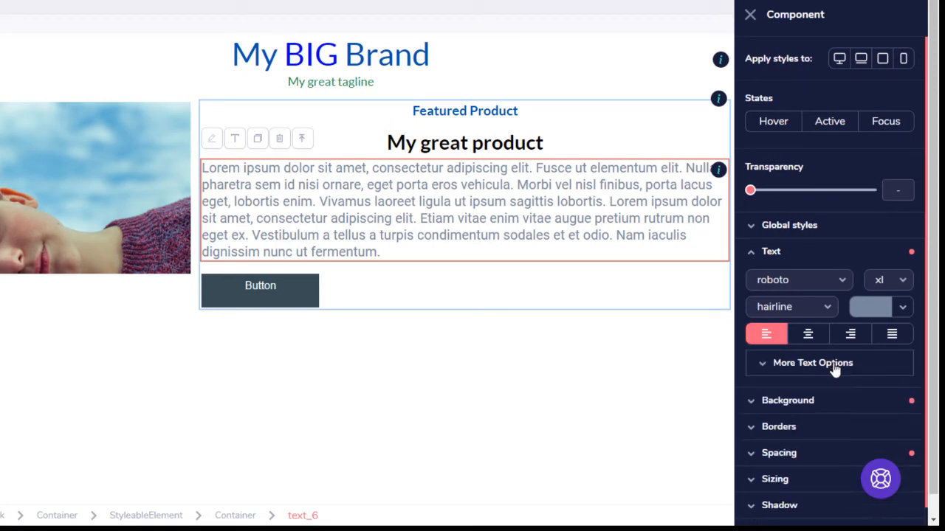
left_click(835, 365)
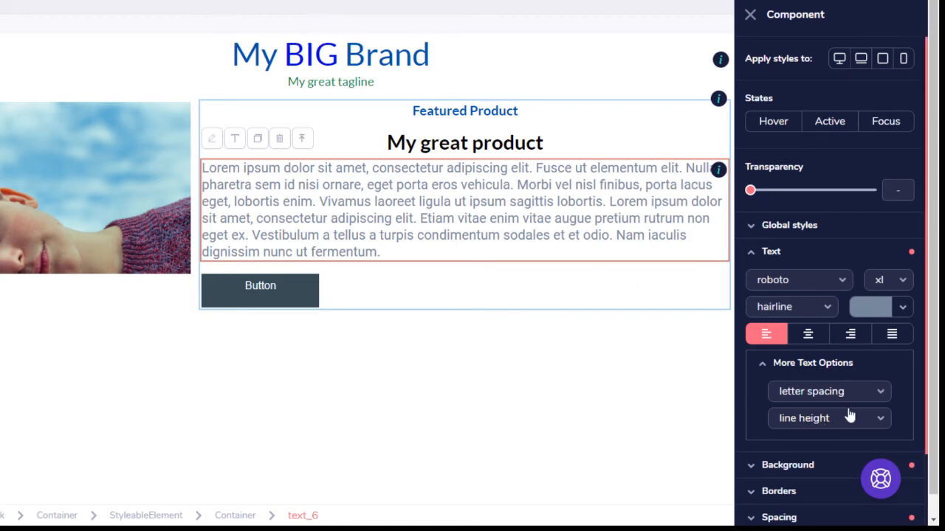
left_click(871, 426)
scroll(867, 424, "down", 1)
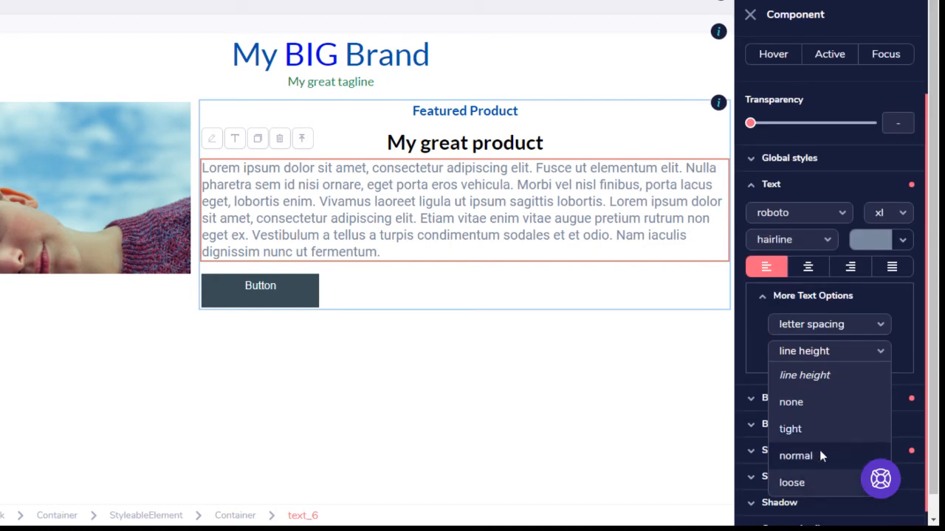
left_click(821, 484)
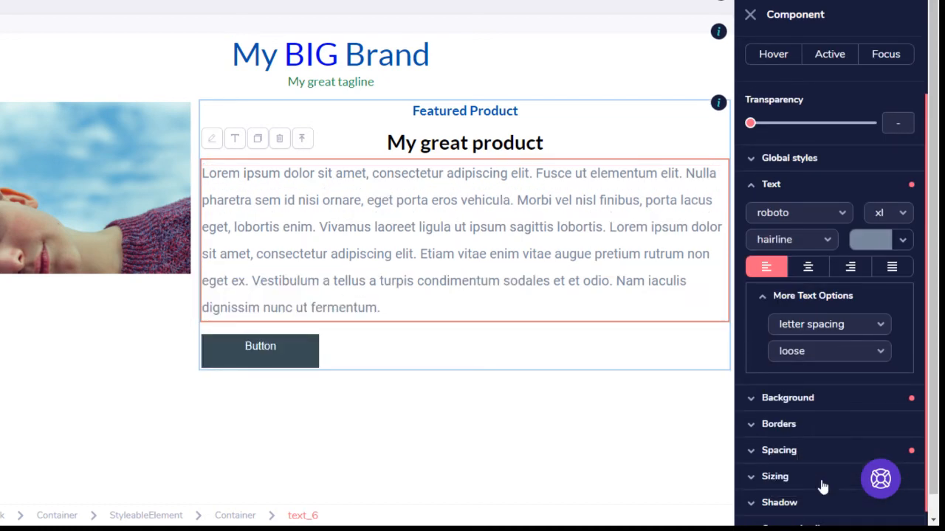
left_click(818, 353)
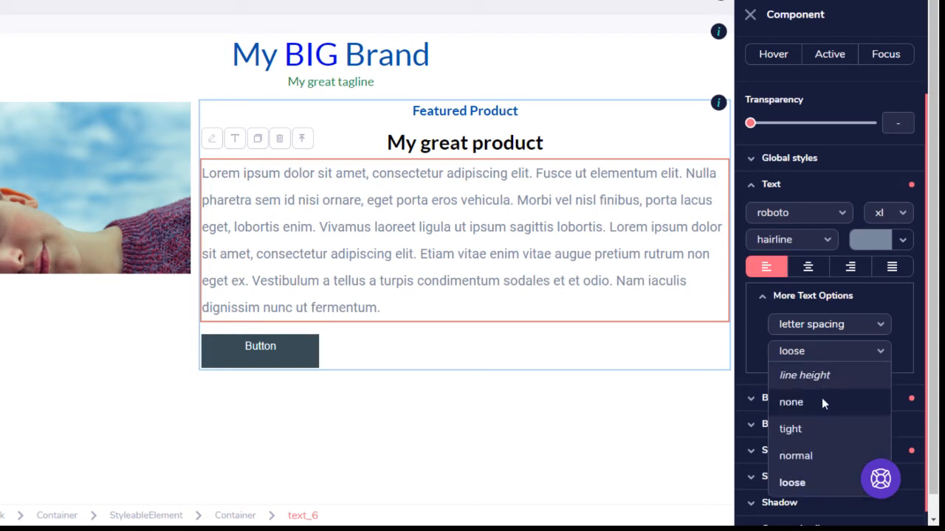
left_click(809, 457)
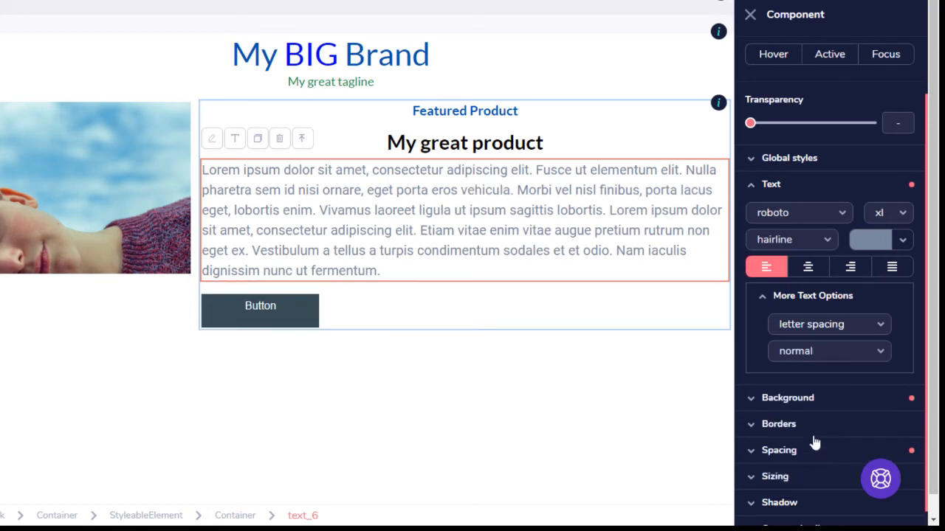
Try the tight and none line heights on the description paragraph, and restore the normal line height
left_click(819, 353)
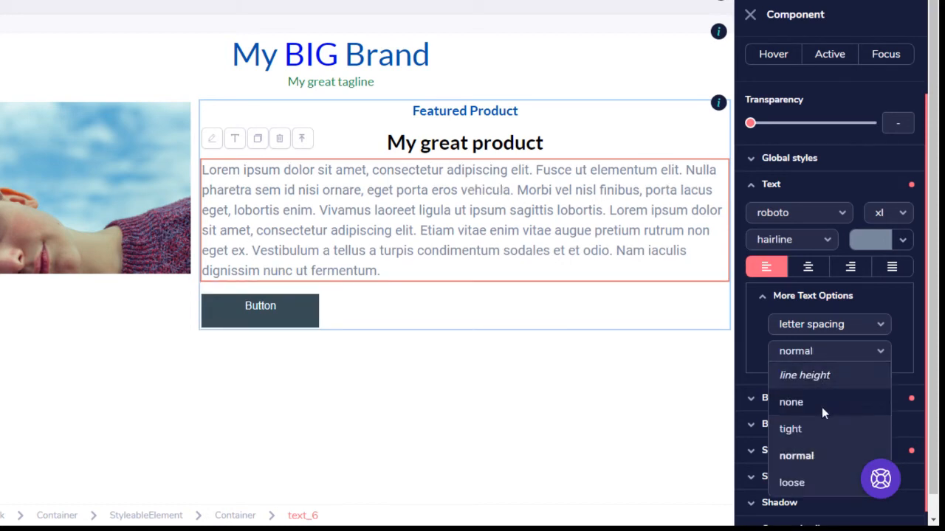
left_click(820, 428)
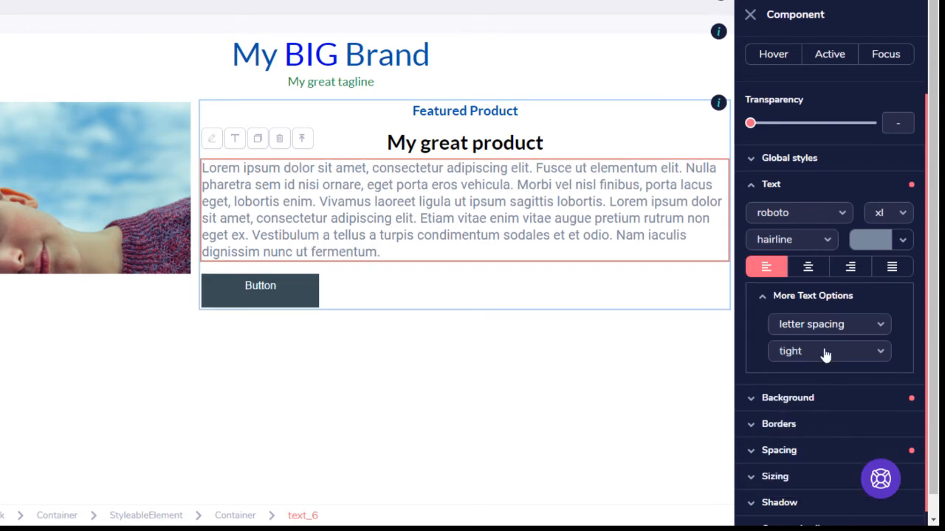
left_click(823, 353)
left_click(812, 405)
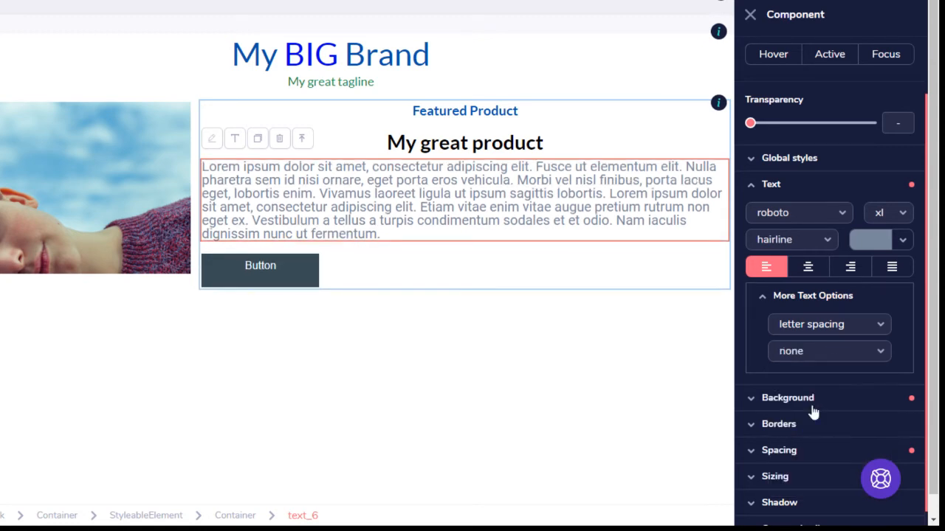
left_click(878, 350)
left_click(816, 460)
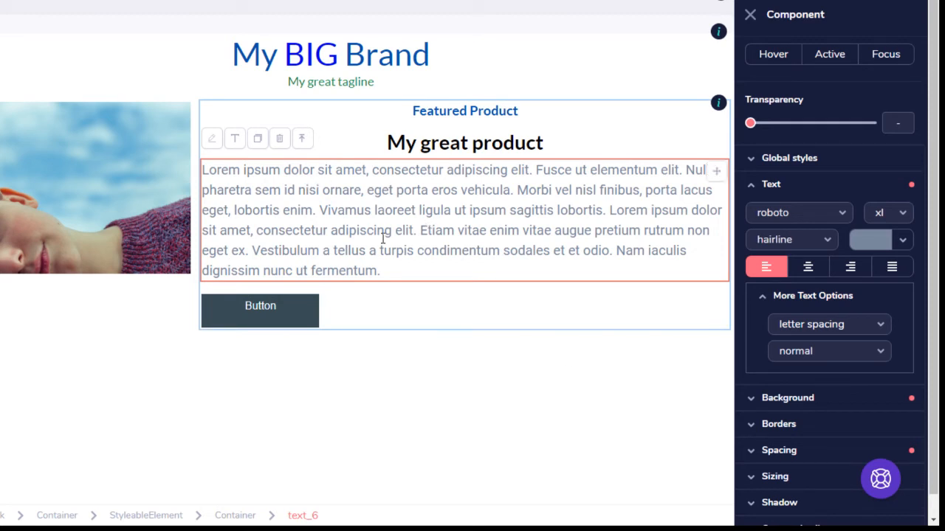
Clear the description paragraph's line height setting for comparison, and set it back to normal
left_click(880, 350)
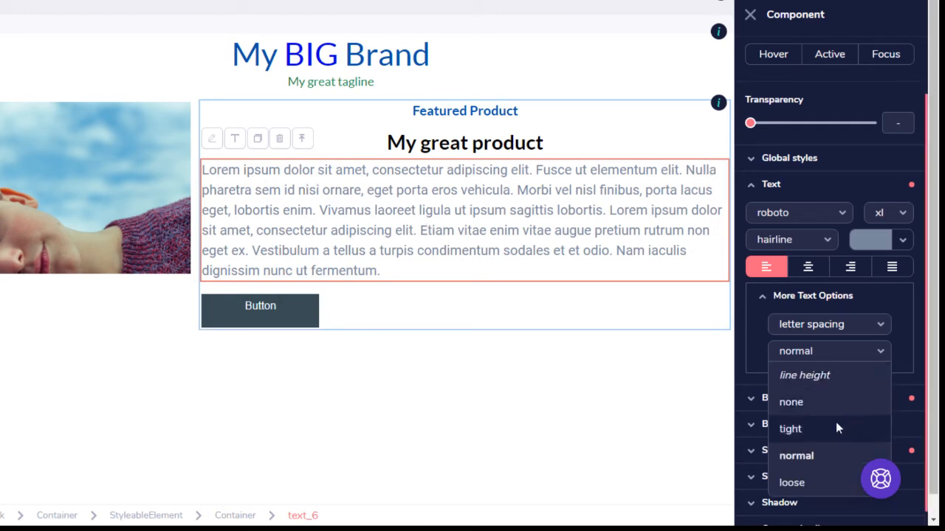
left_click(818, 382)
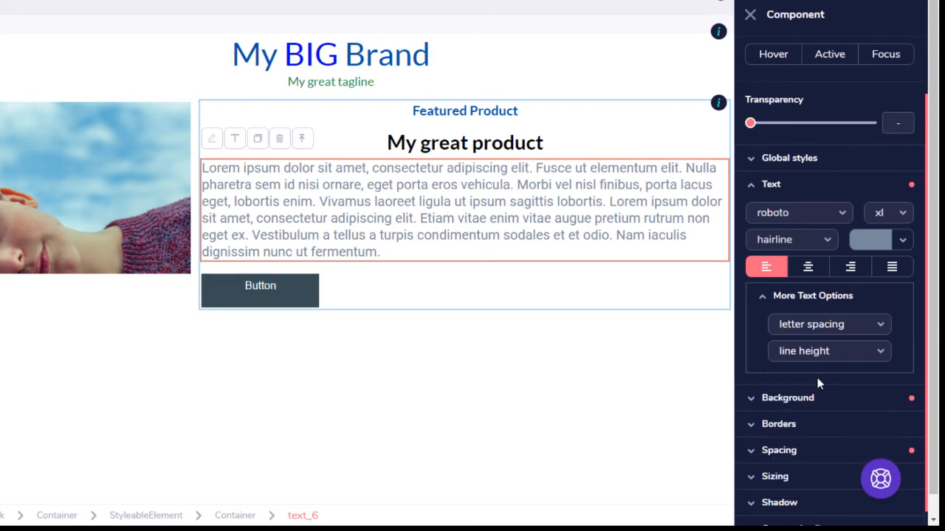
left_click(822, 352)
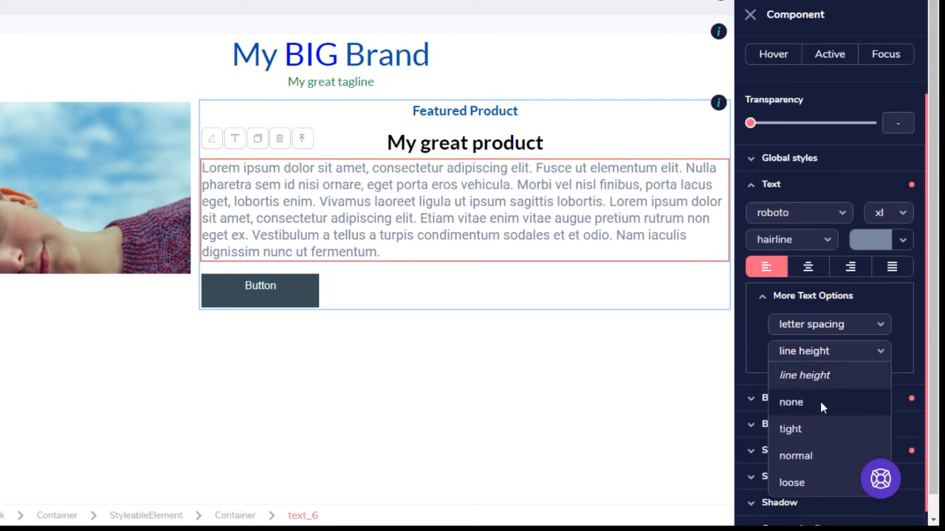
left_click(804, 459)
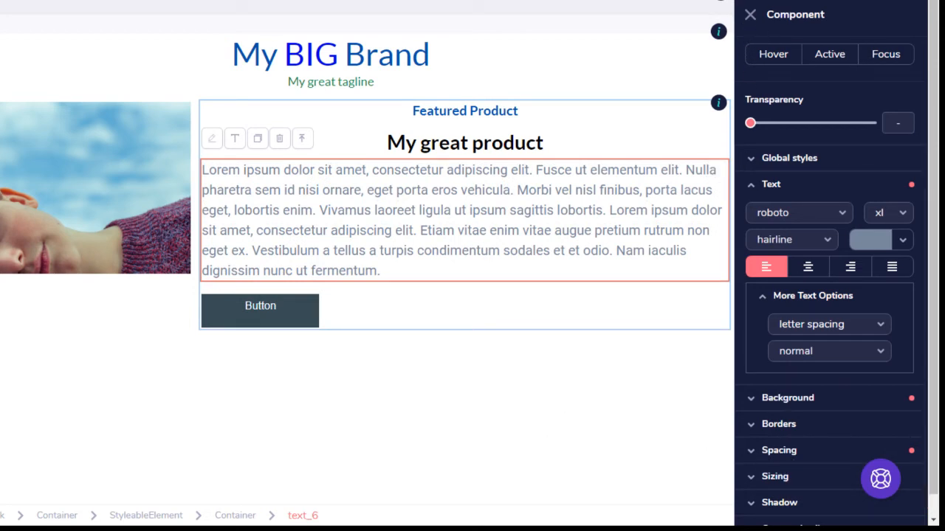
Insert a full-width layout block below the featured product section
left_click(689, 1)
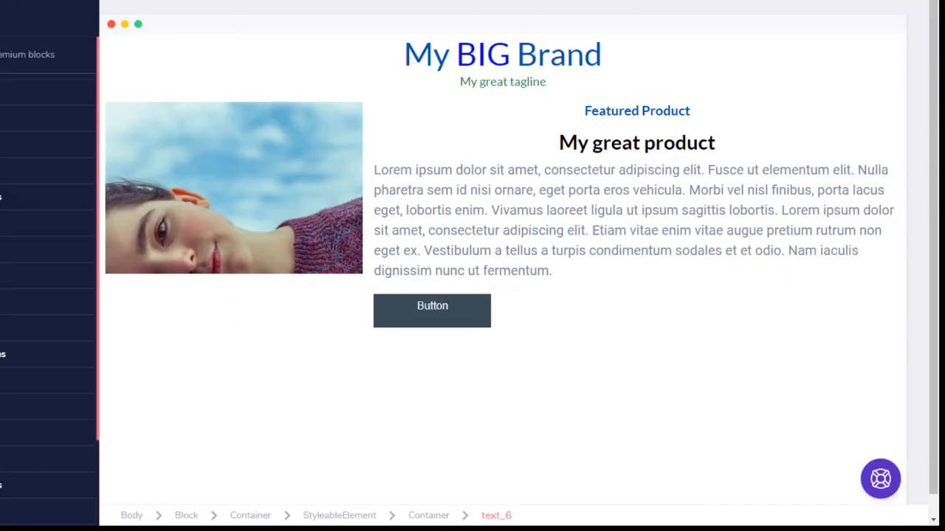
left_click(3, 118)
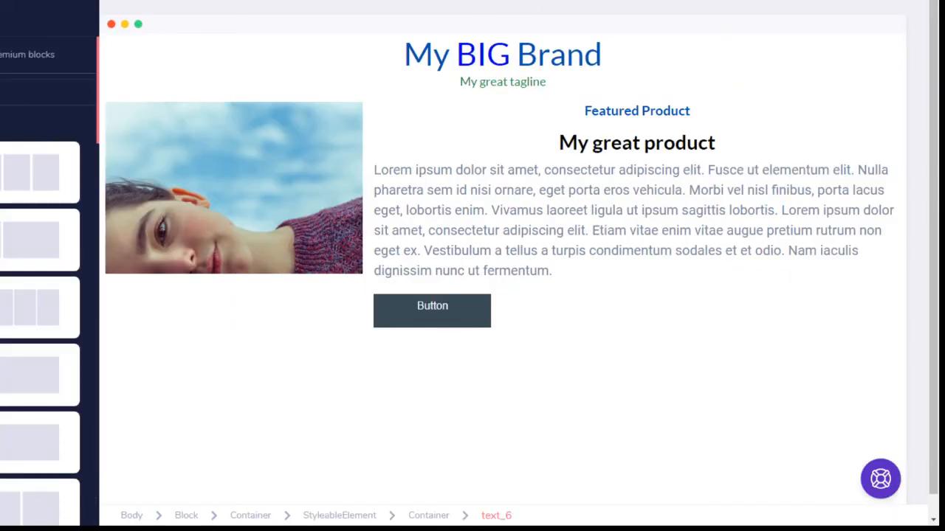
left_click_drag(29, 375, 367, 407)
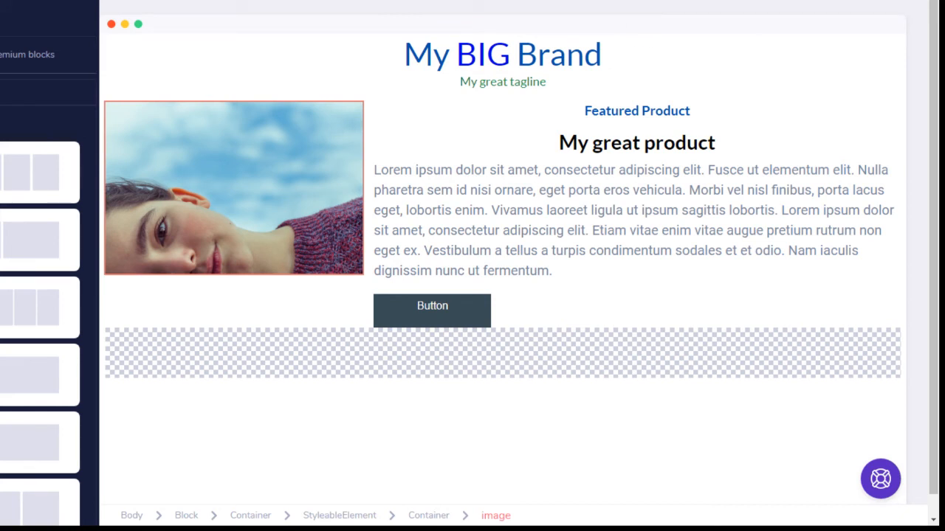
Place an H3 heading in the empty layout block below the product section
left_click(2, 95)
scroll(5, 313, "down", 3)
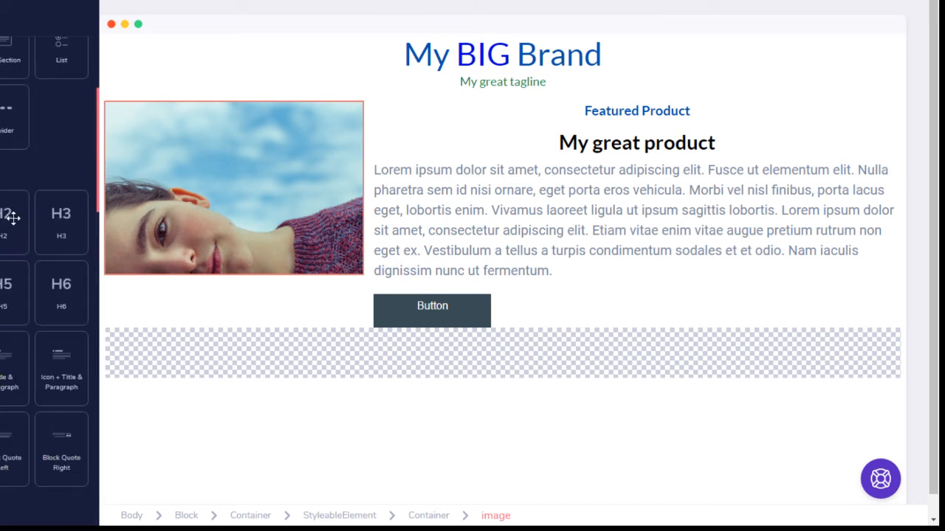
left_click_drag(59, 214, 341, 335)
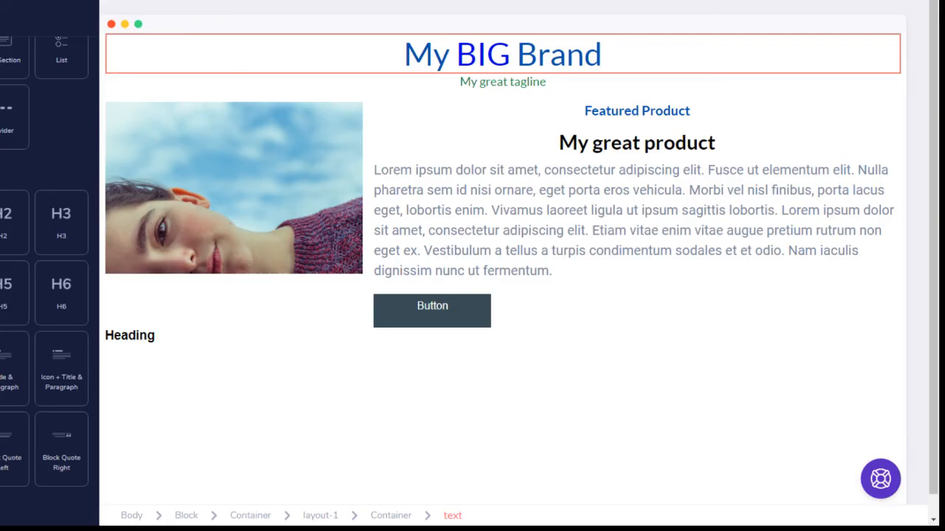
Replace the new heading's placeholder text with "On-Line Videos"
left_click(152, 332)
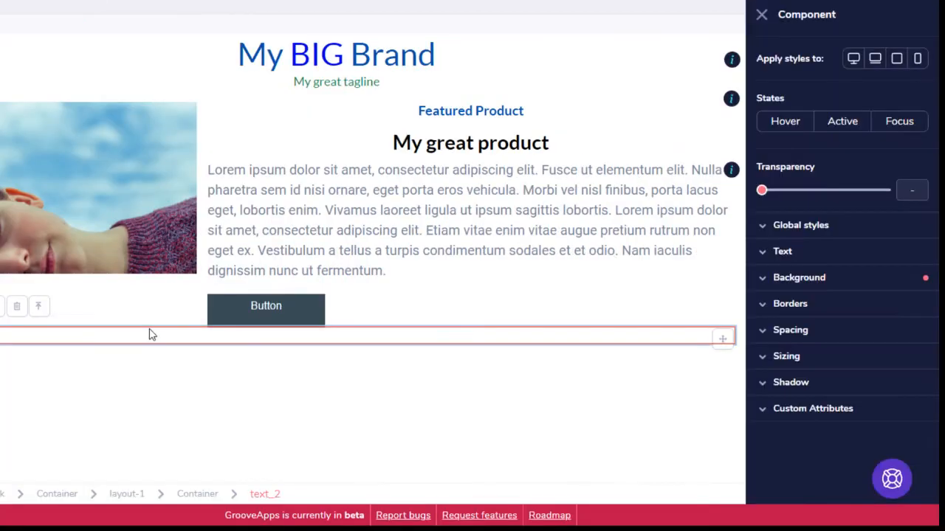
double_click(0, 338)
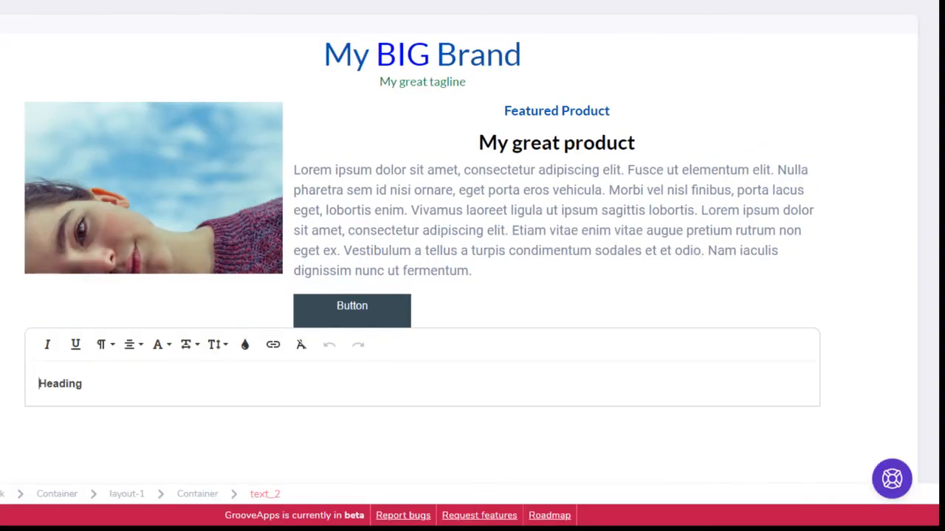
double_click(63, 385)
type("On-Line Videos")
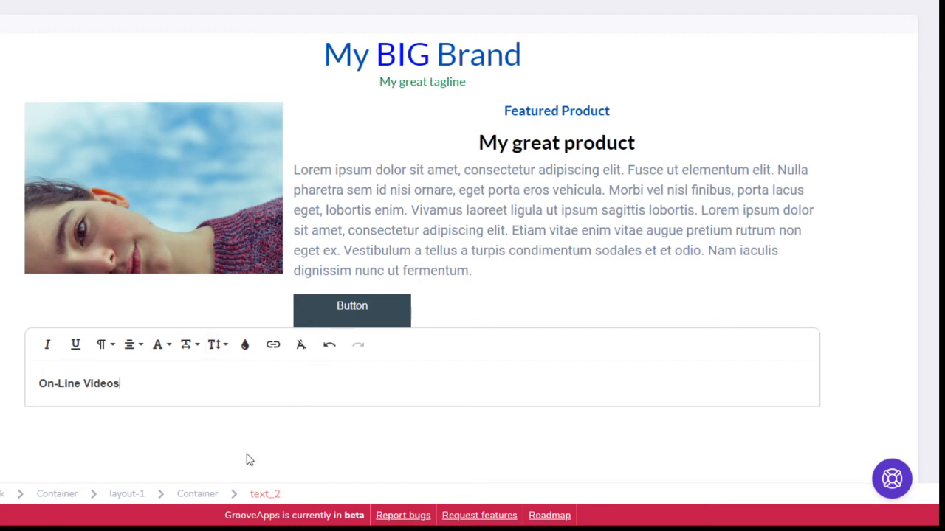
left_click(201, 444)
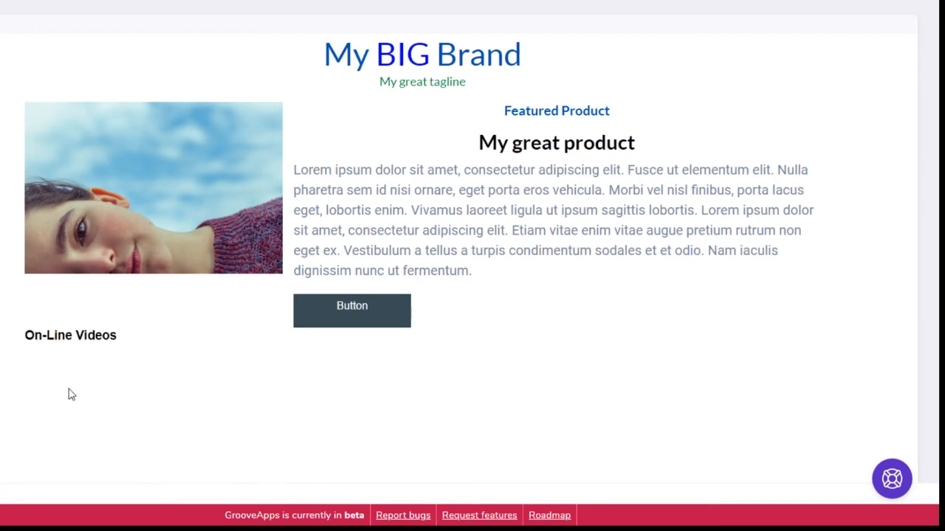
Center-align the text of the "On-Line Videos" heading
left_click(55, 338)
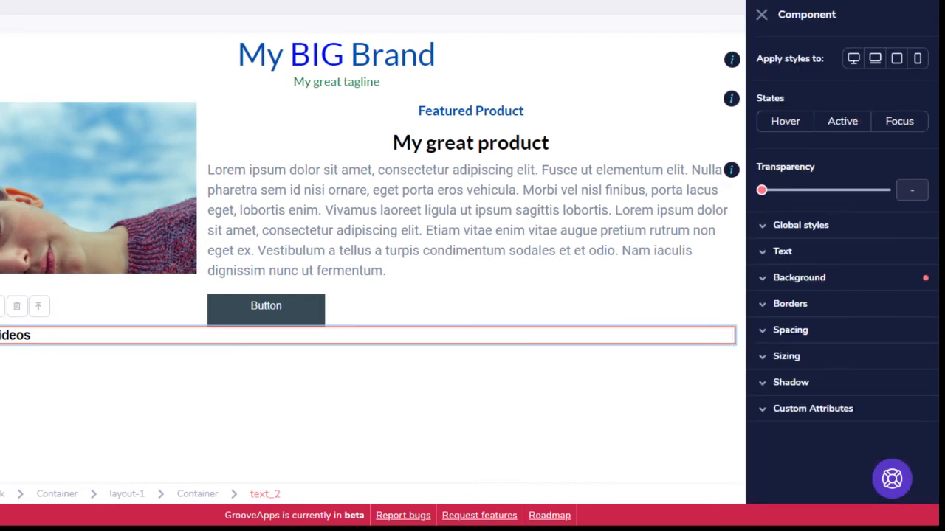
left_click(792, 255)
left_click(808, 334)
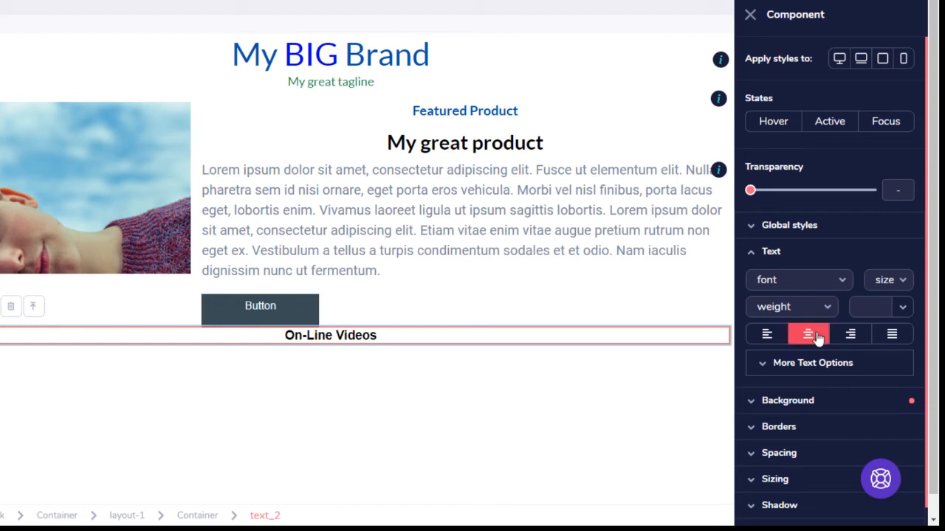
Set the "On-Line Videos" heading to the lato font with normal weight
left_click(812, 282)
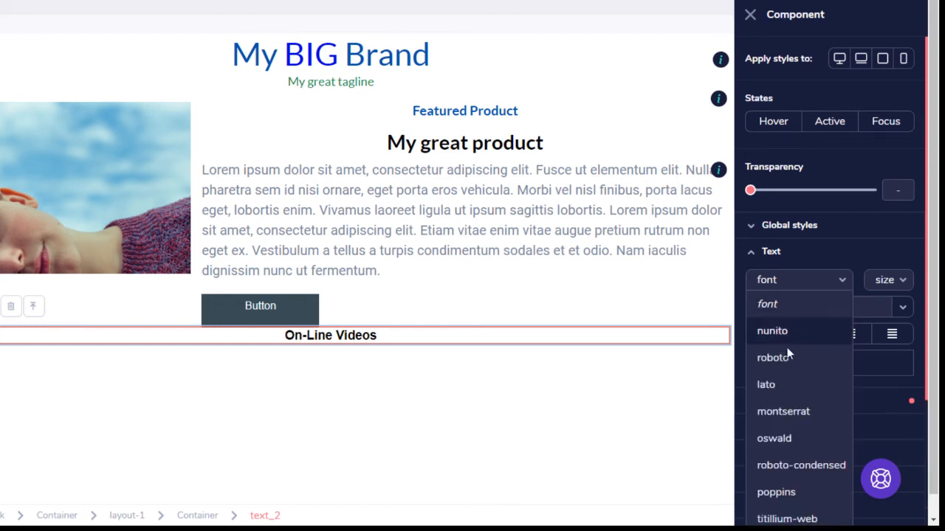
left_click(777, 382)
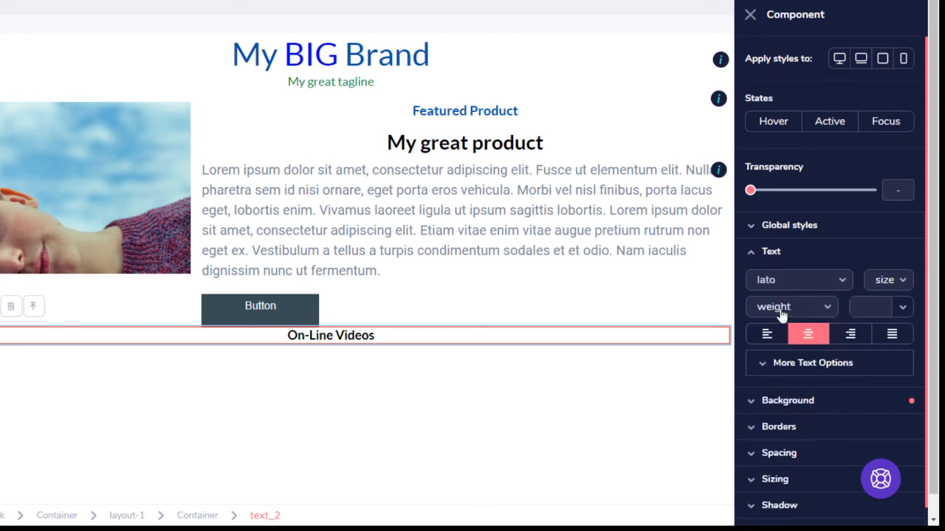
left_click(828, 310)
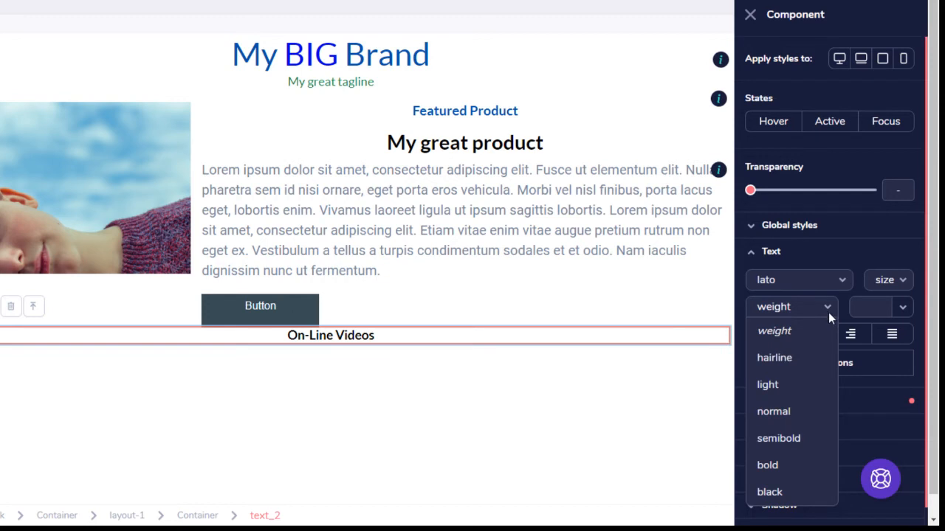
left_click(802, 414)
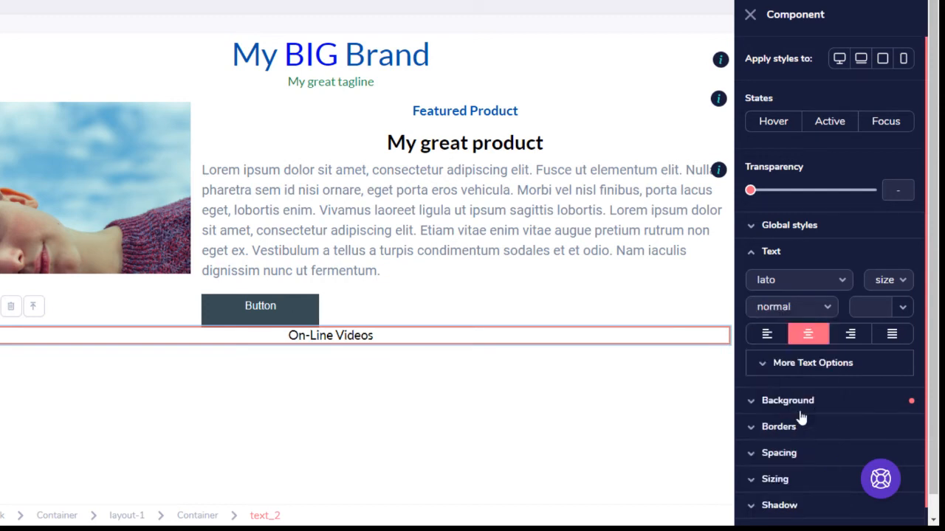
Colour the "On-Line Videos" heading text with the medium pinkish-red shade from the palette
left_click(902, 310)
mouse_move(819, 381)
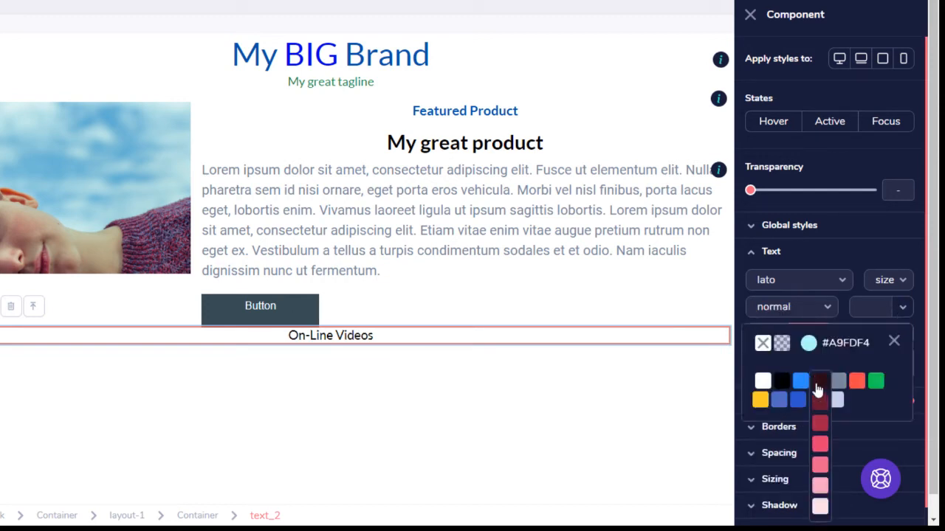
left_click(819, 445)
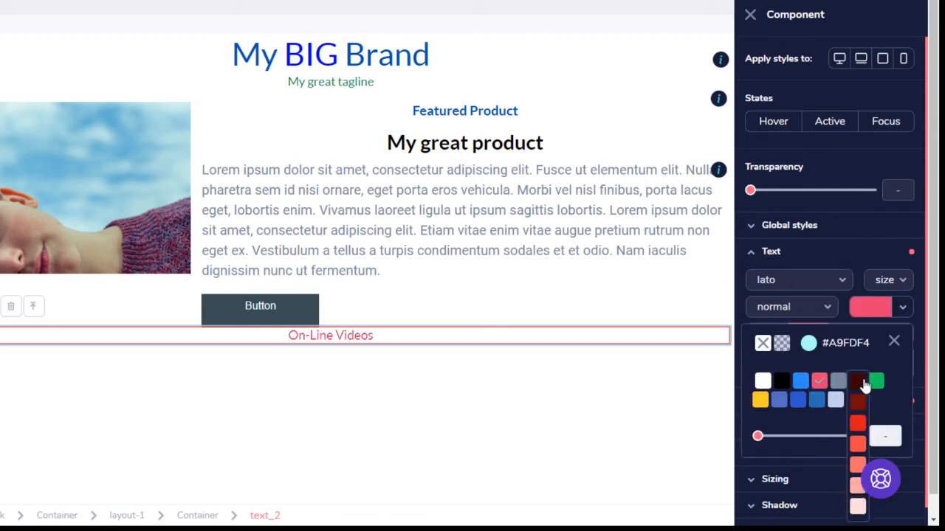
Close the colour palette and set the "On-Line Videos" heading's text size to 2xl
left_click(909, 284)
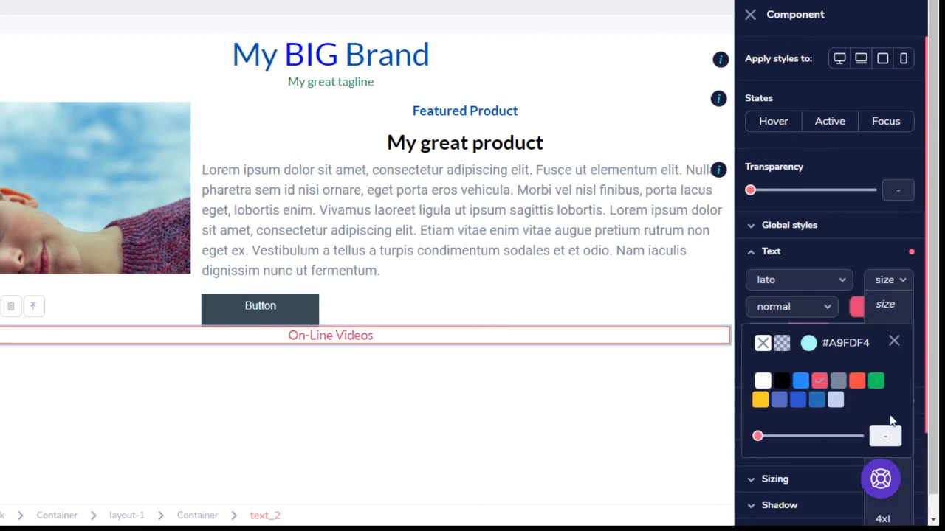
left_click(894, 341)
left_click(905, 307)
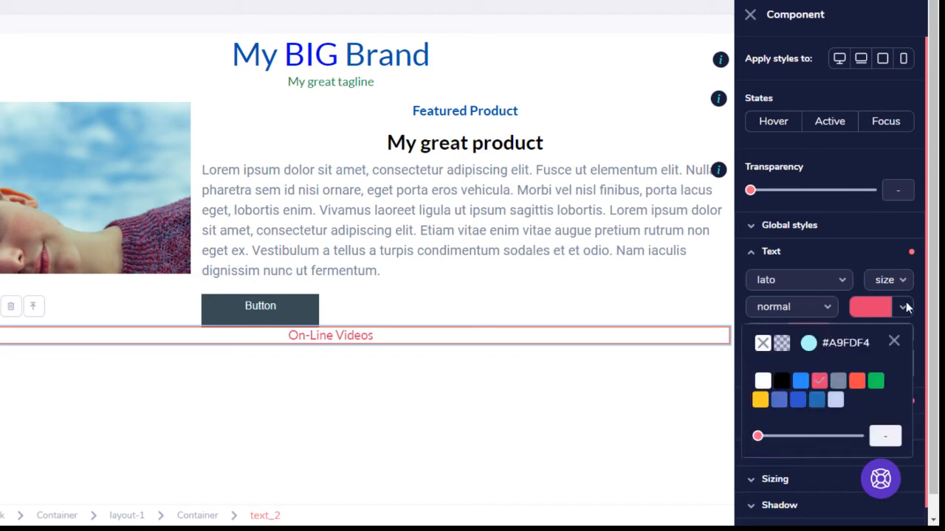
left_click(904, 280)
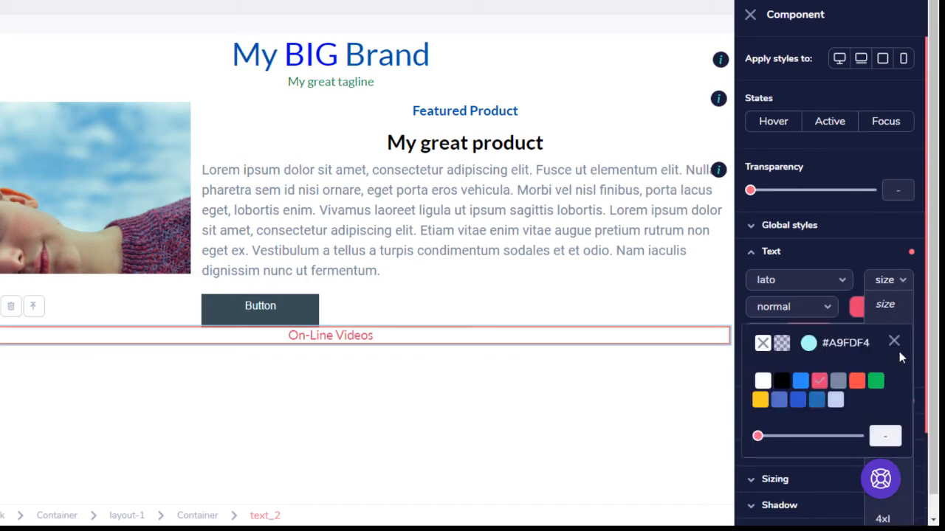
left_click(894, 342)
left_click(902, 288)
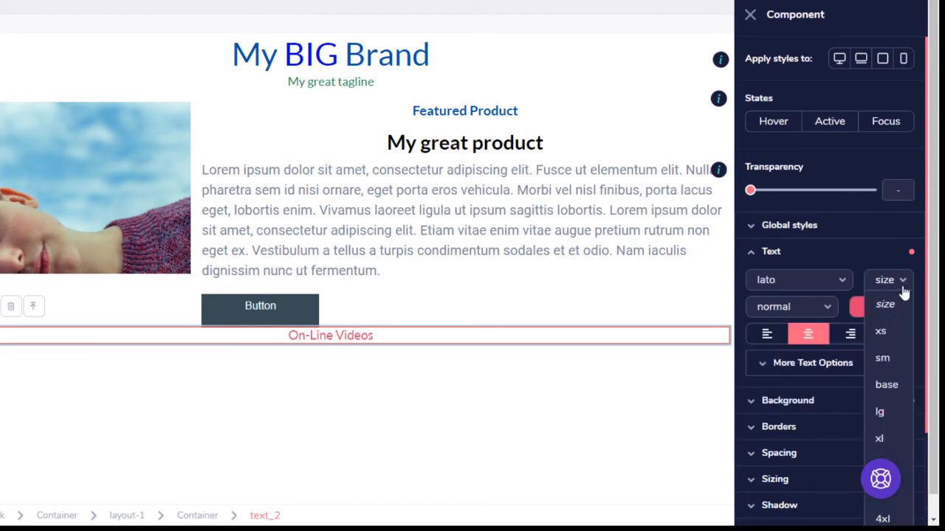
scroll(904, 411, "down", 2)
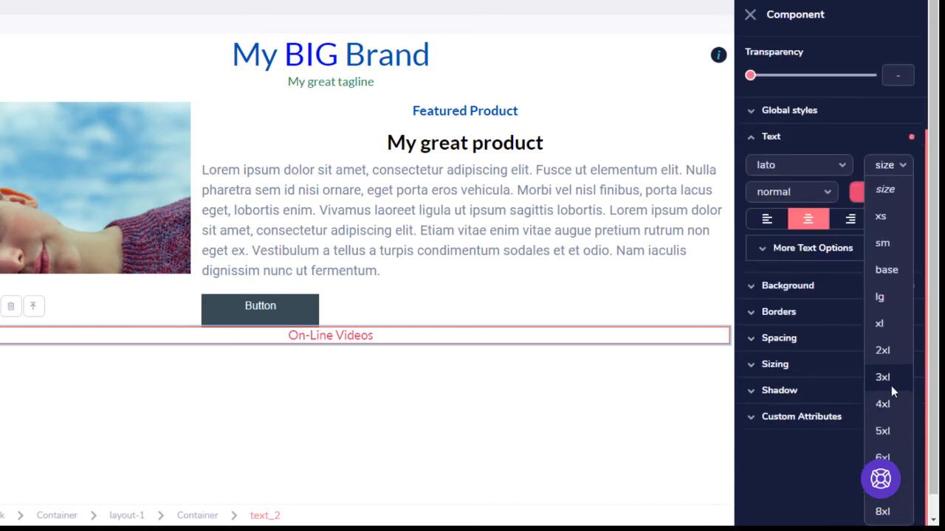
left_click(888, 350)
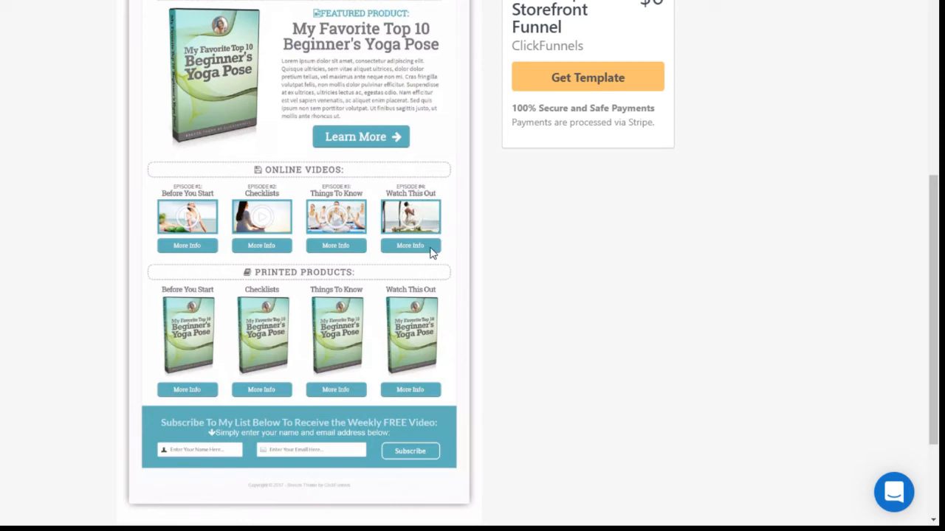
Return from the reference template to the page editor and insert a four-column layout block below the "On-Line Videos" heading
left_click(636, 72)
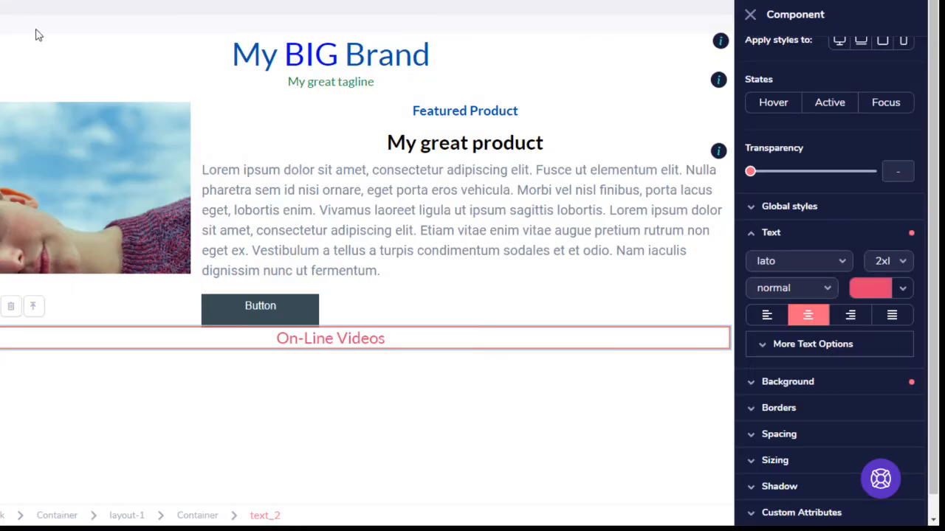
left_click(2, 44)
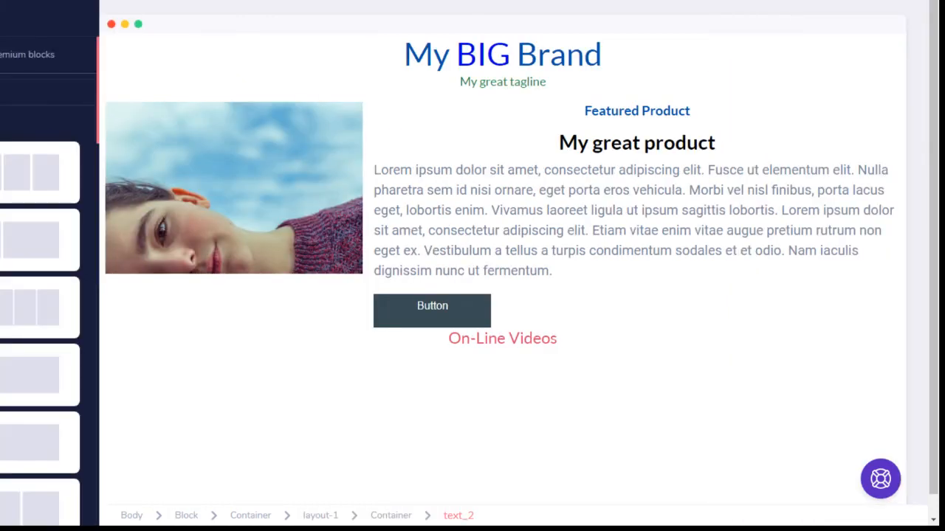
left_click_drag(1, 172, 413, 417)
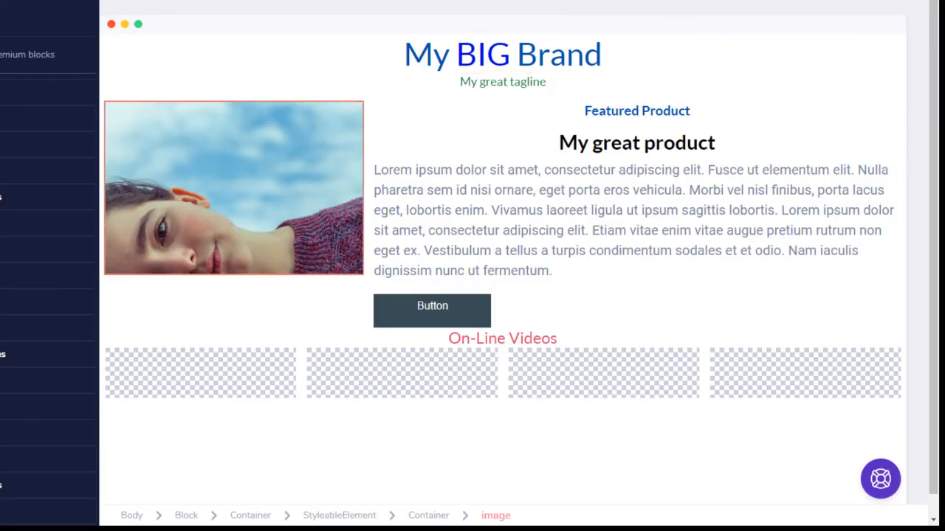
Place an H3 heading in the first column of the four-column block
scroll(22, 281, "down", 5)
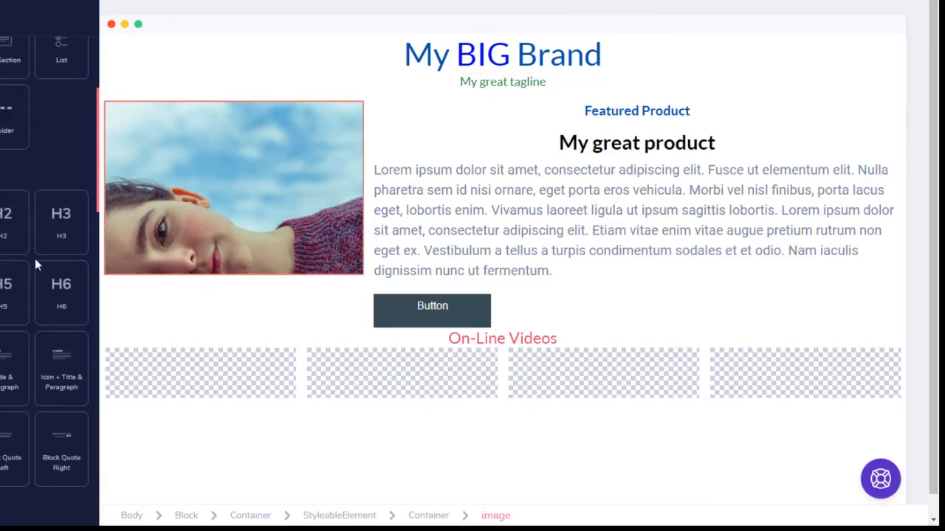
left_click_drag(59, 226, 178, 369)
left_click(135, 353)
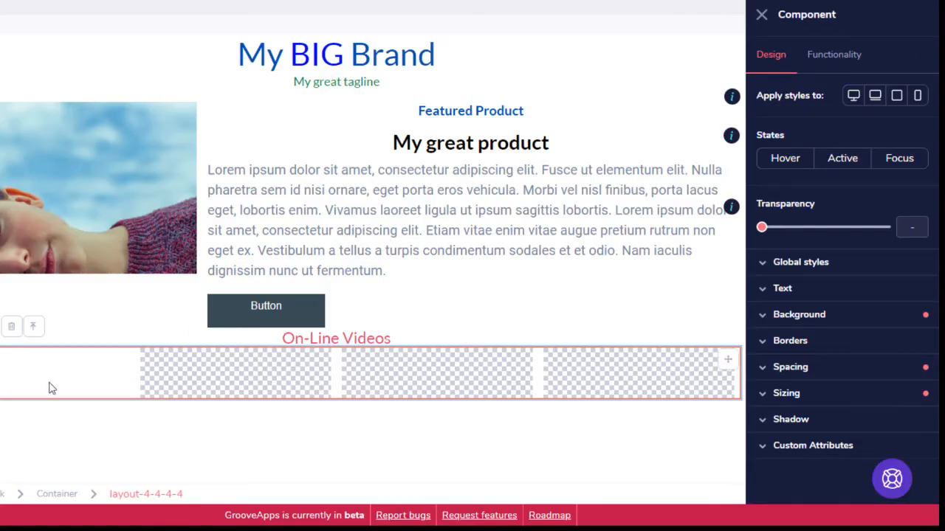
Replace the placeholder text of the first column's heading with "Episode #1"
left_click(3, 368)
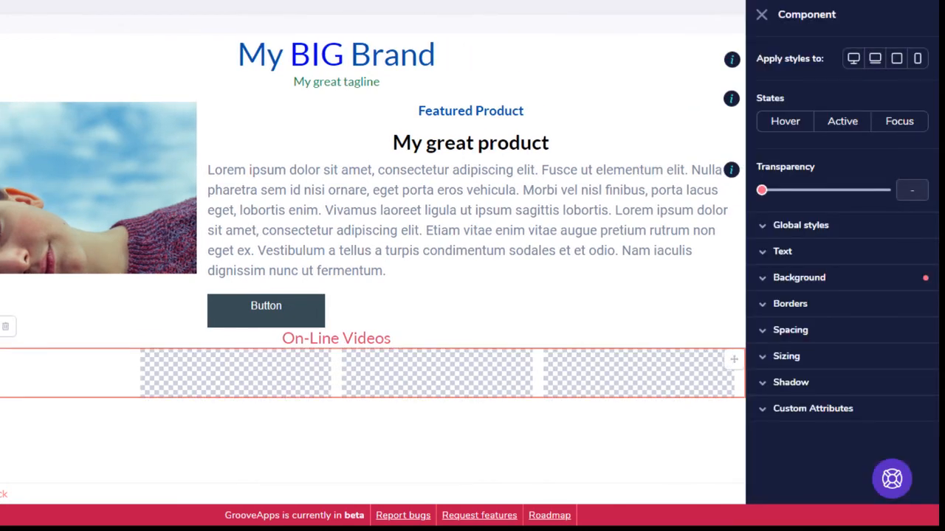
left_click(37, 357)
left_click(1, 326)
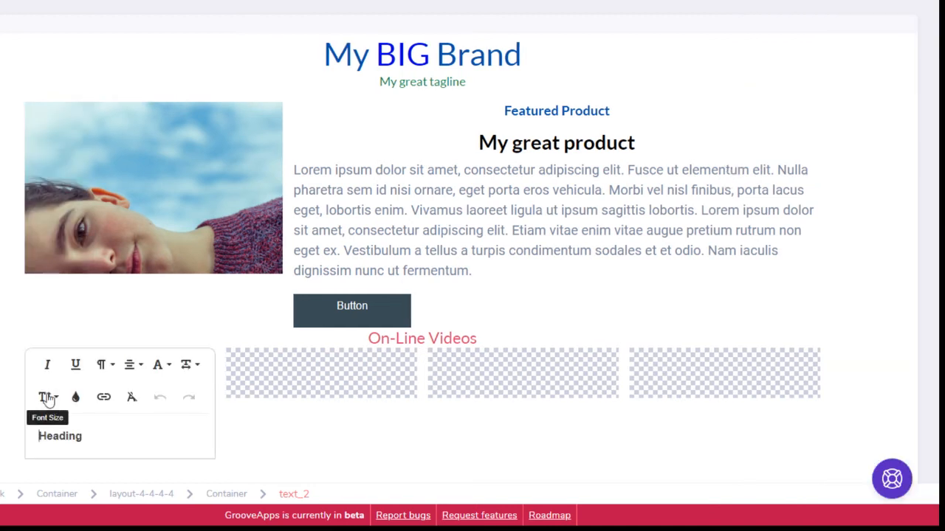
left_click_drag(93, 437, 29, 451)
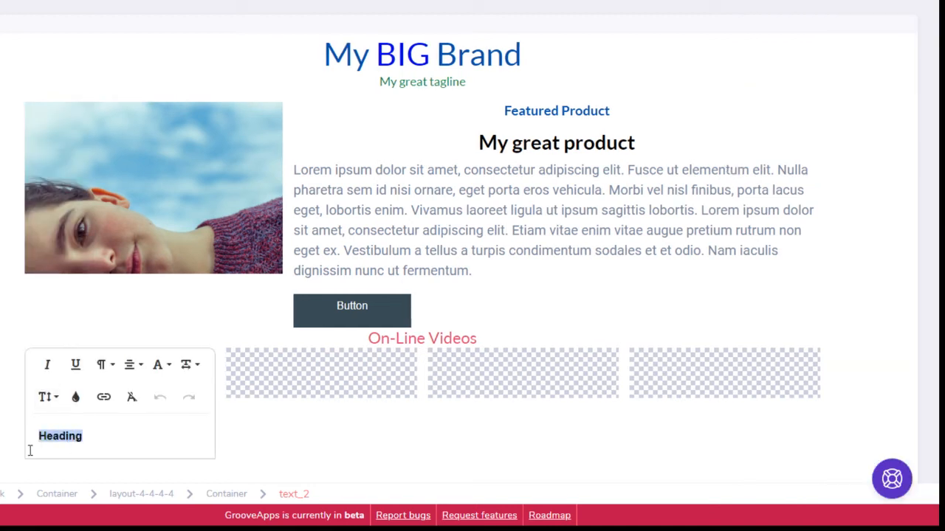
type("Episode #1")
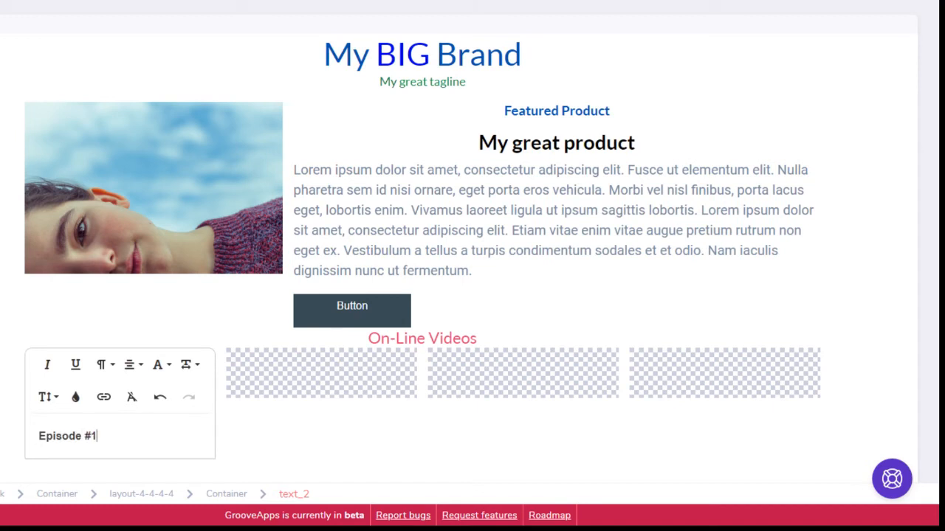
key("Escape")
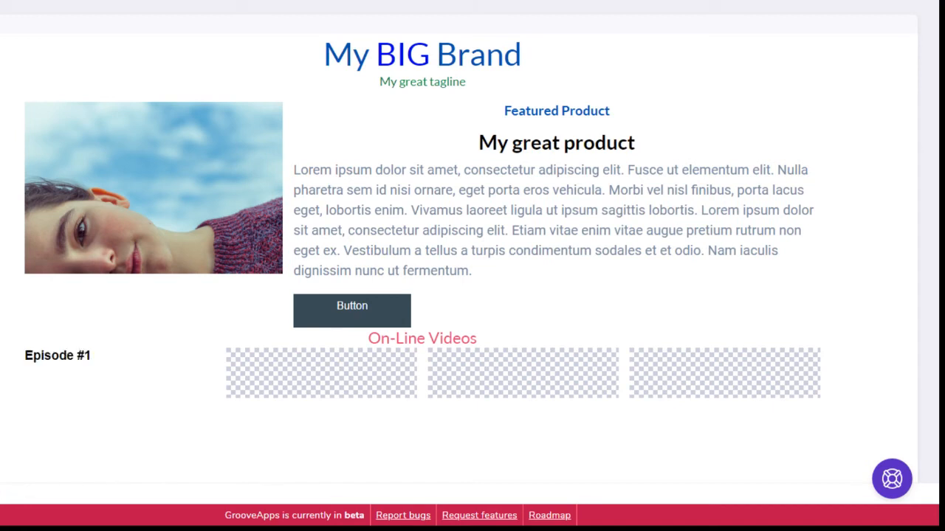
Center-align the "Episode #1" heading and set its font weight to normal
left_click(47, 356)
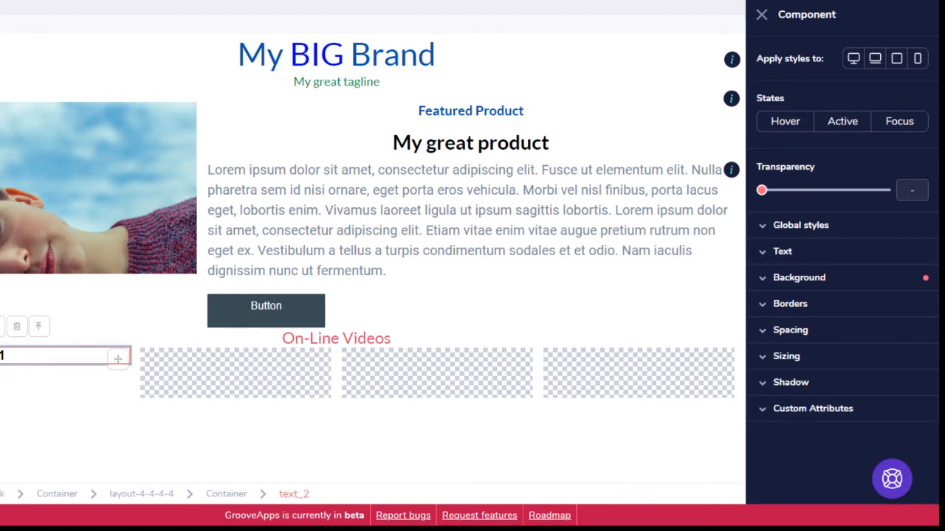
left_click(783, 251)
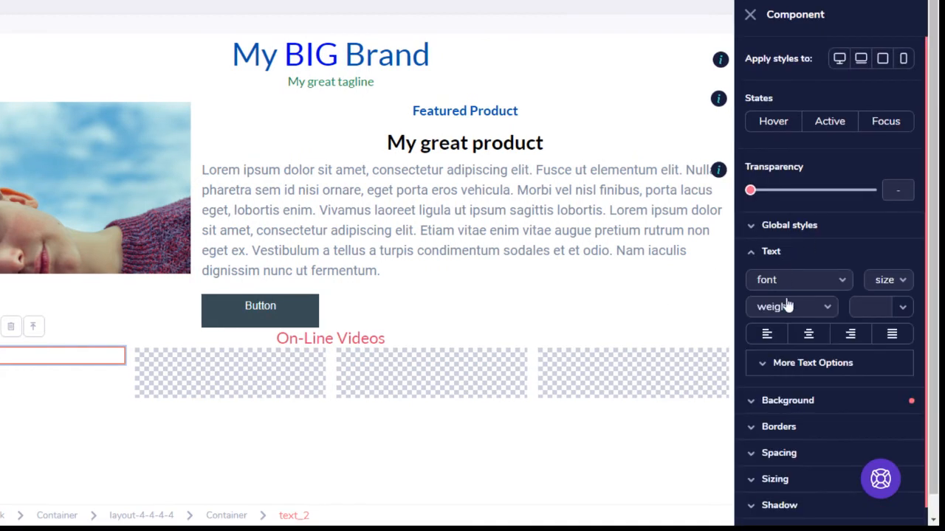
left_click(810, 335)
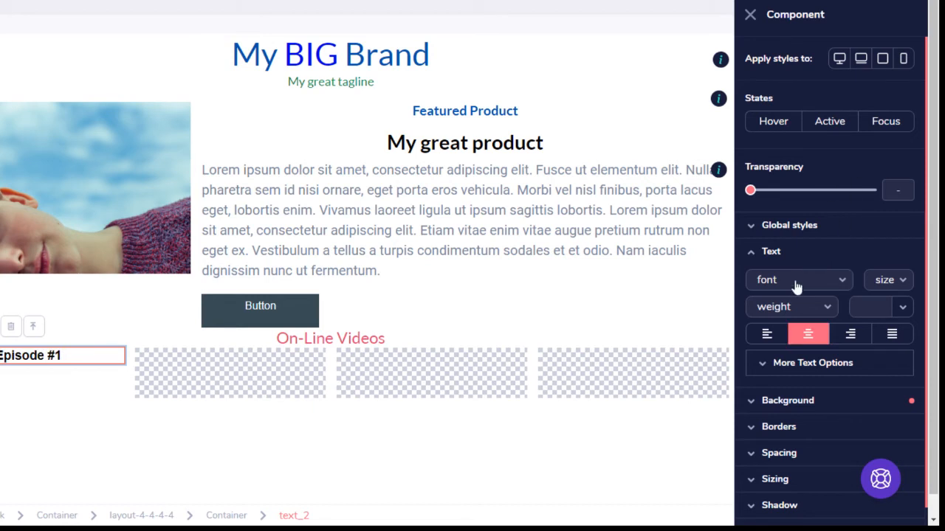
left_click(800, 307)
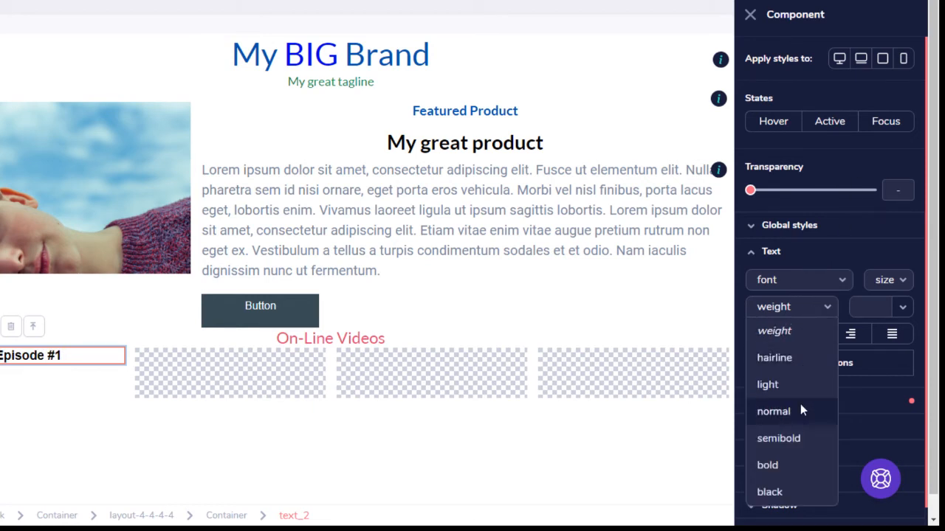
left_click(774, 411)
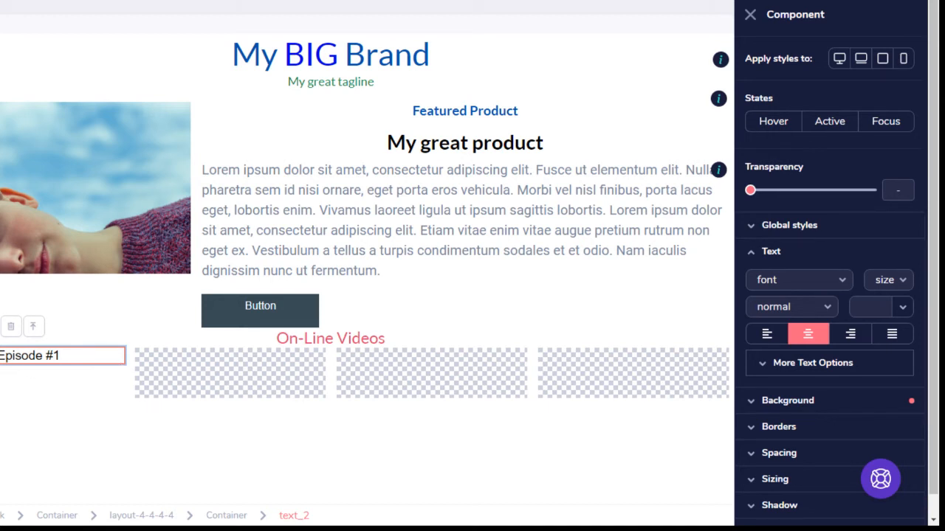
Duplicate the "Episode #1" heading, move the copy into the second column and change its text to "Episode #2"
left_click(0, 326)
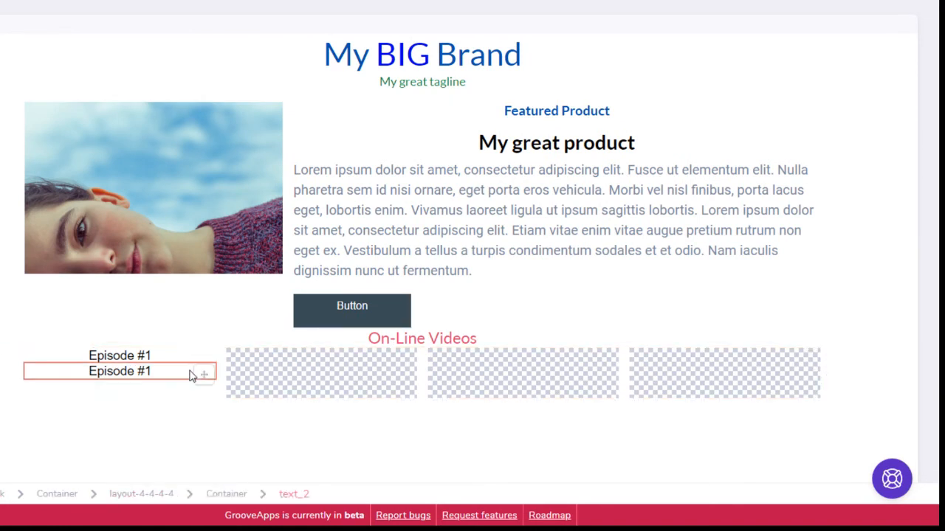
left_click_drag(204, 375, 360, 368)
left_click(350, 356)
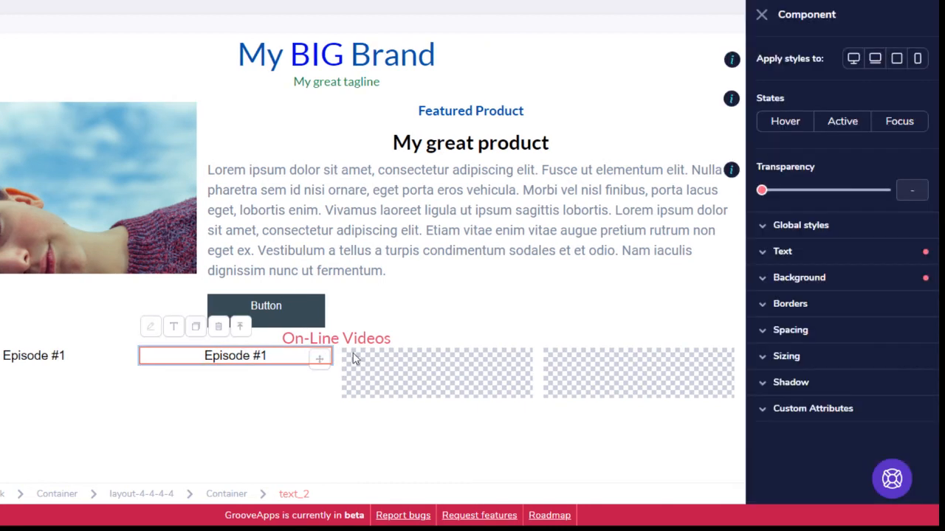
double_click(263, 357)
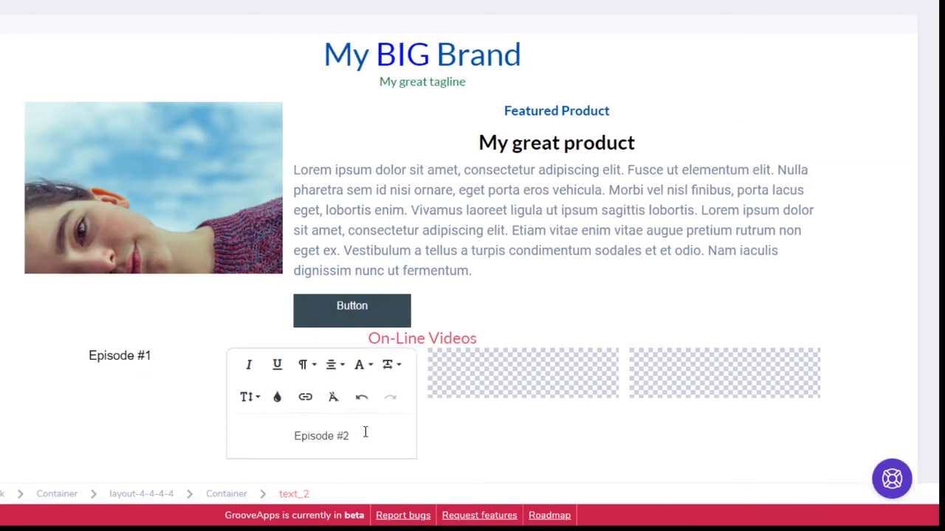
left_click(509, 452)
Add an H2 heading below "Episode #1" in the first column and change its text to "My Video Title"
left_click(193, 377)
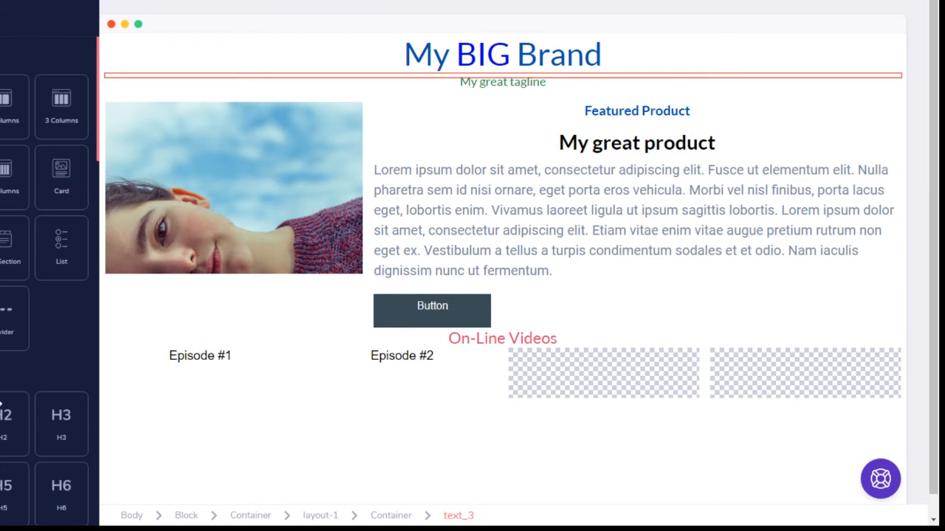
mouse_move(2, 405)
left_mouse_down()
mouse_move(7, 414)
mouse_move(236, 388)
mouse_move(219, 396)
mouse_move(226, 433)
mouse_move(226, 381)
mouse_move(202, 384)
mouse_move(211, 373)
mouse_move(215, 388)
mouse_move(243, 352)
mouse_move(226, 405)
mouse_move(238, 447)
mouse_move(265, 363)
left_mouse_up()
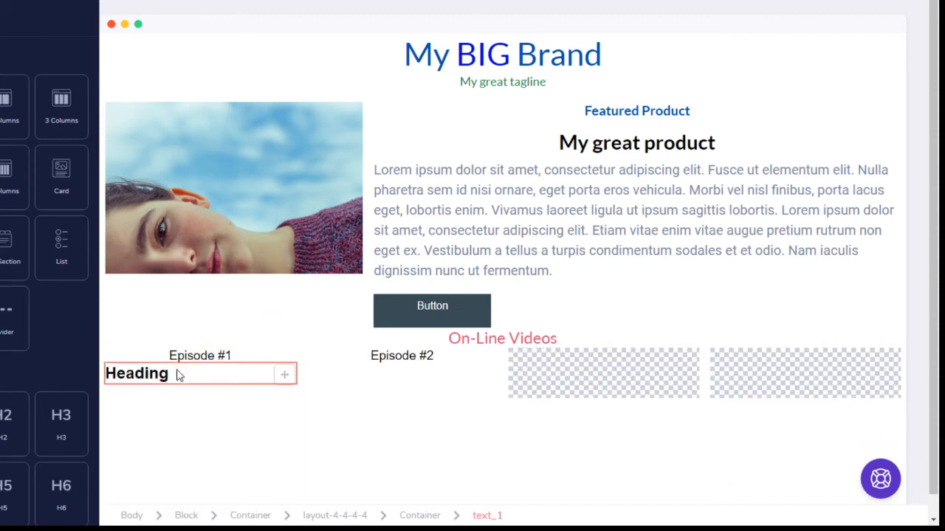
double_click(139, 380)
left_click(82, 397)
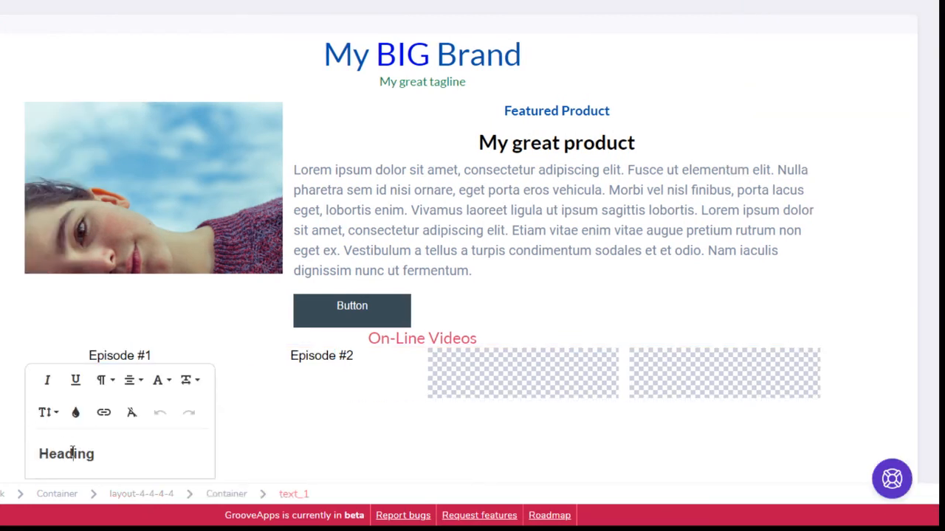
double_click(72, 451)
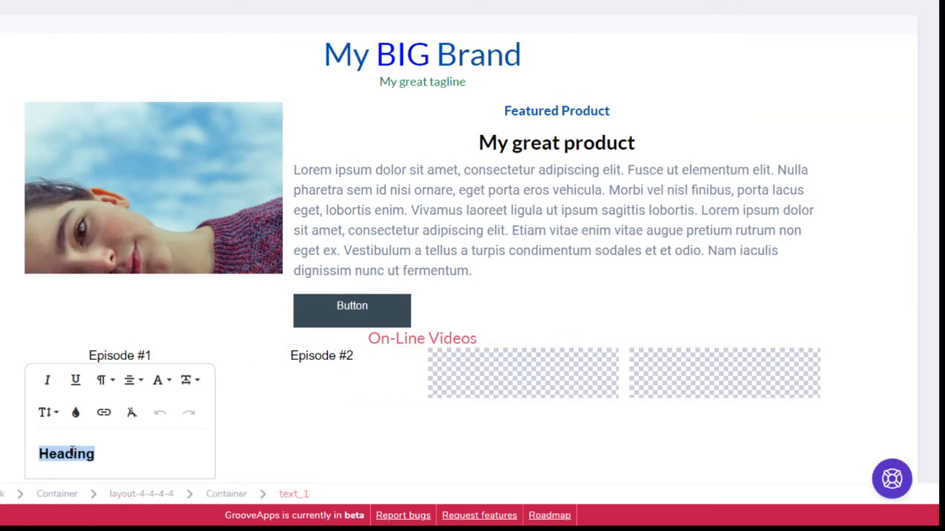
type("My Video ")
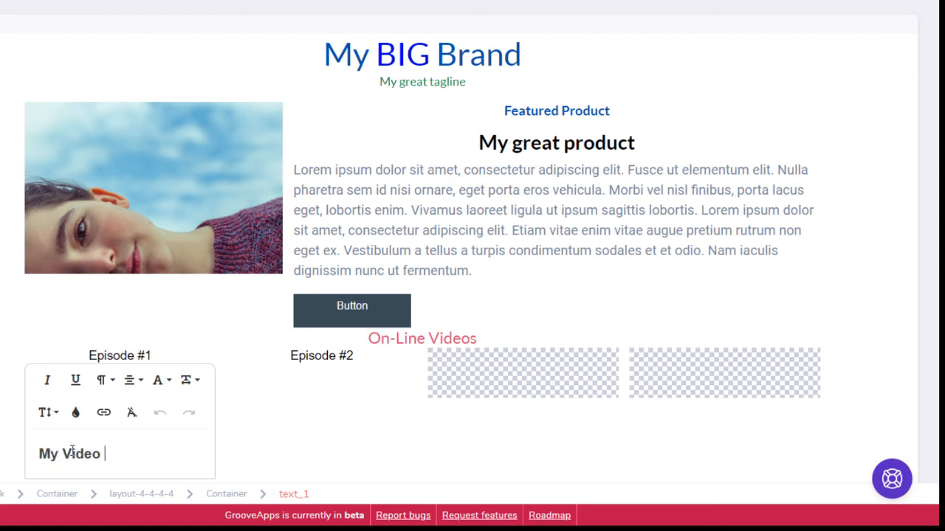
type("Title")
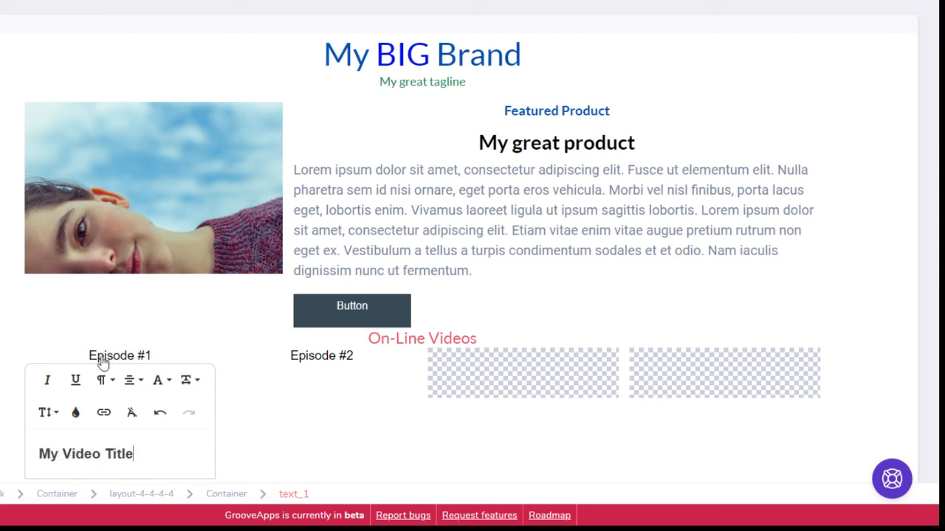
left_click(11, 422)
Center-align the "My Video Title" heading in the first column
left_click(49, 375)
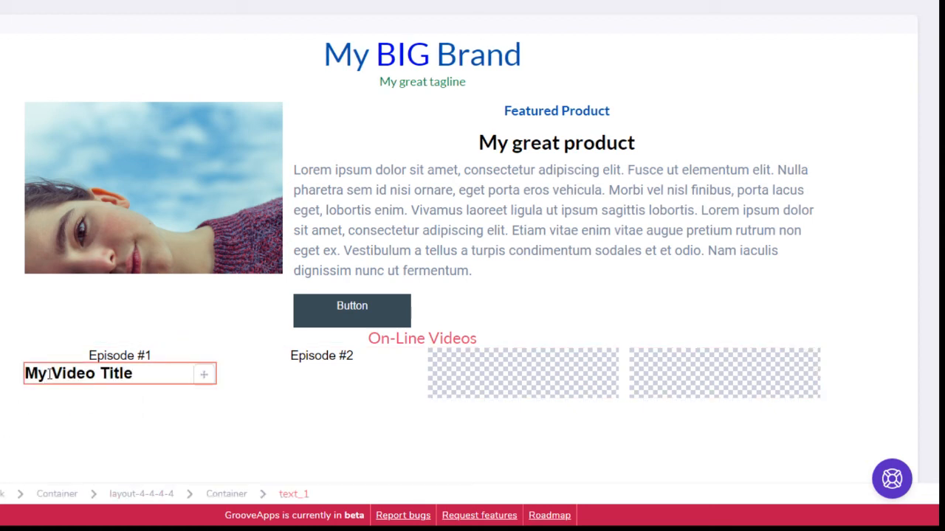
left_click(51, 375)
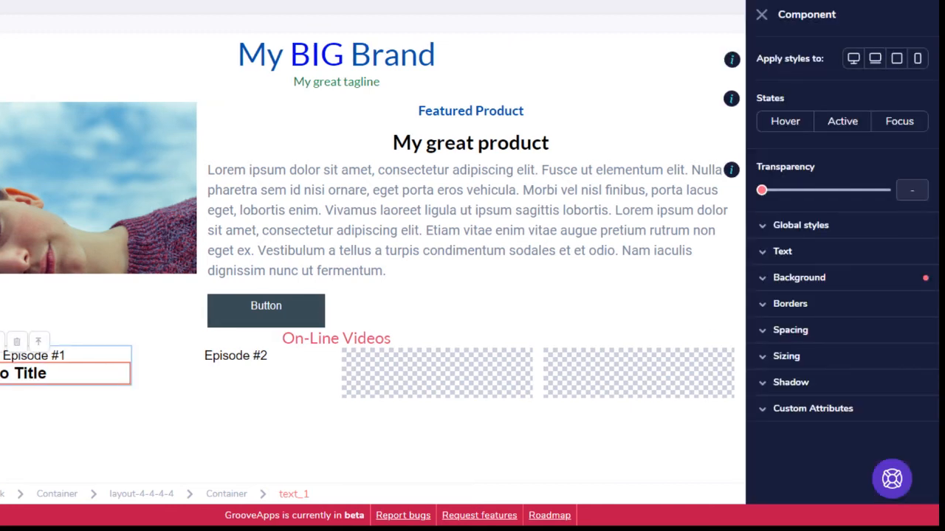
double_click(51, 375)
left_click(255, 435)
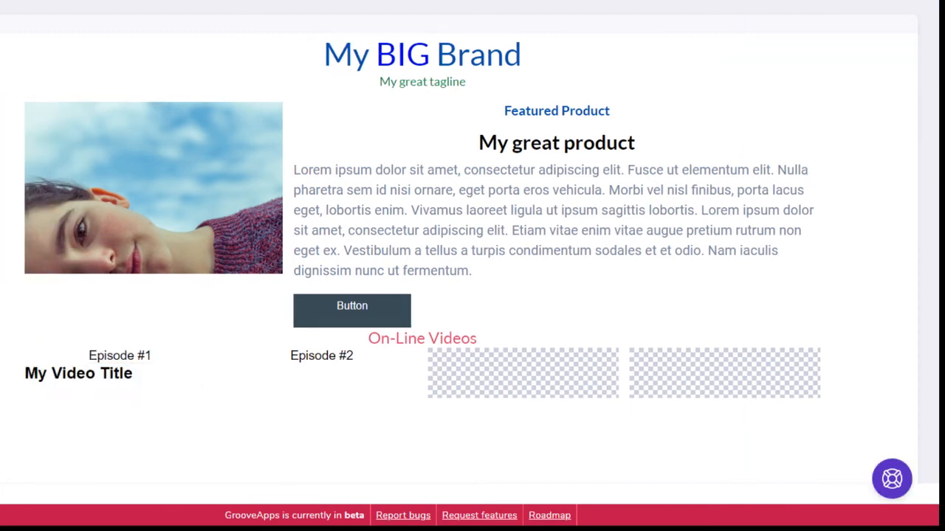
left_click(39, 374)
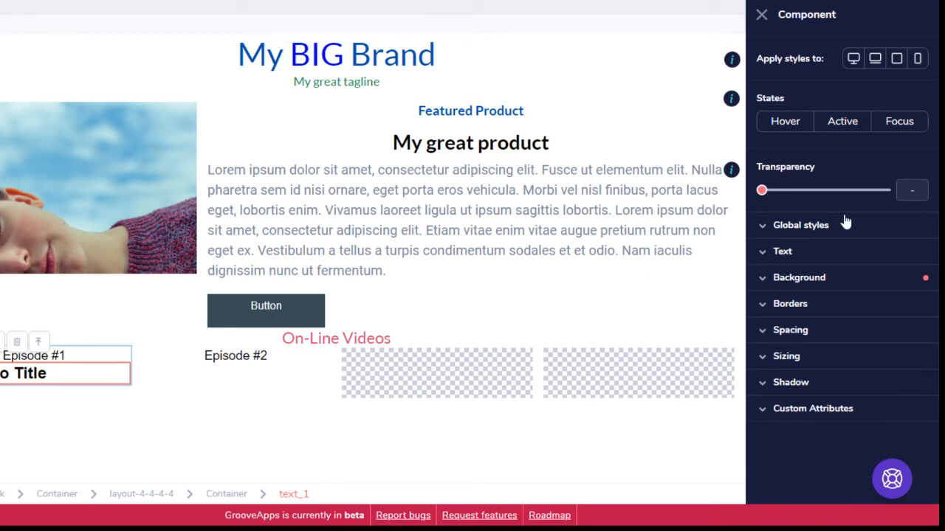
left_click(776, 249)
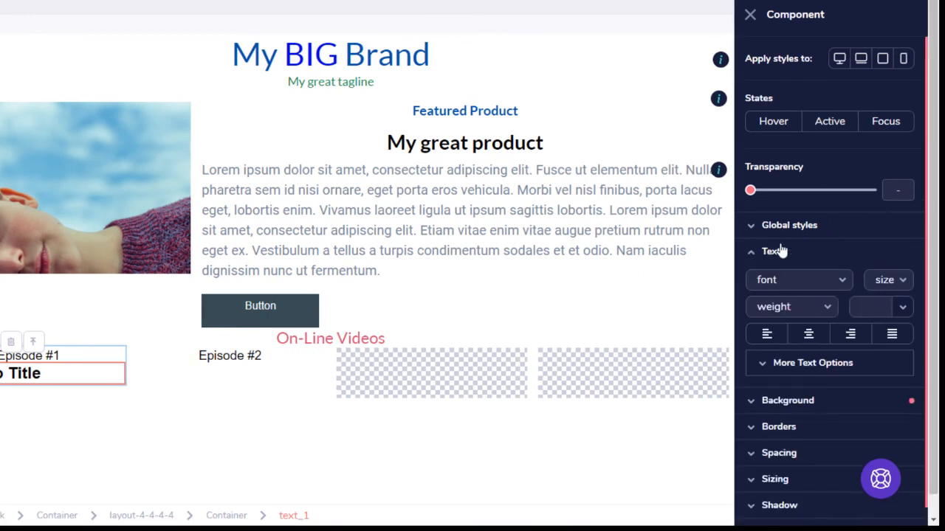
left_click(810, 334)
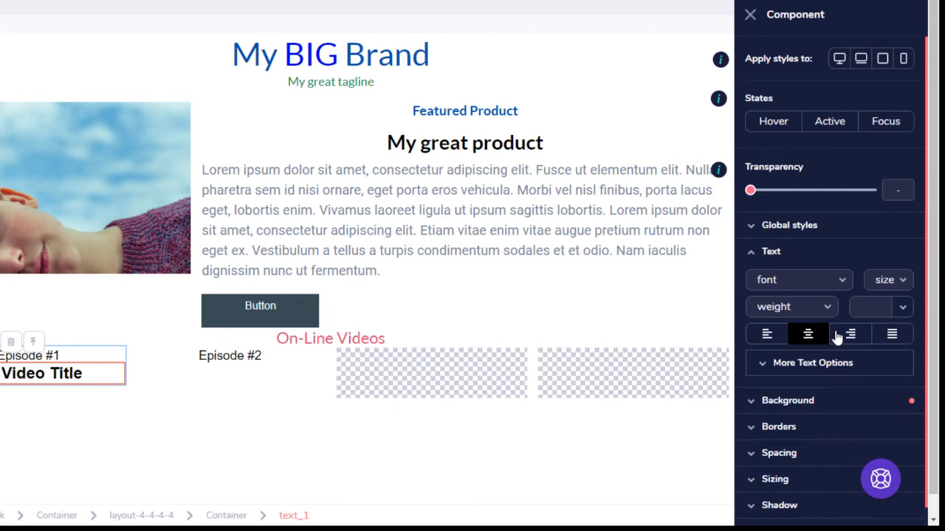
Set the text color of the "My Video Title" heading to a dark shade of blue
left_click(903, 307)
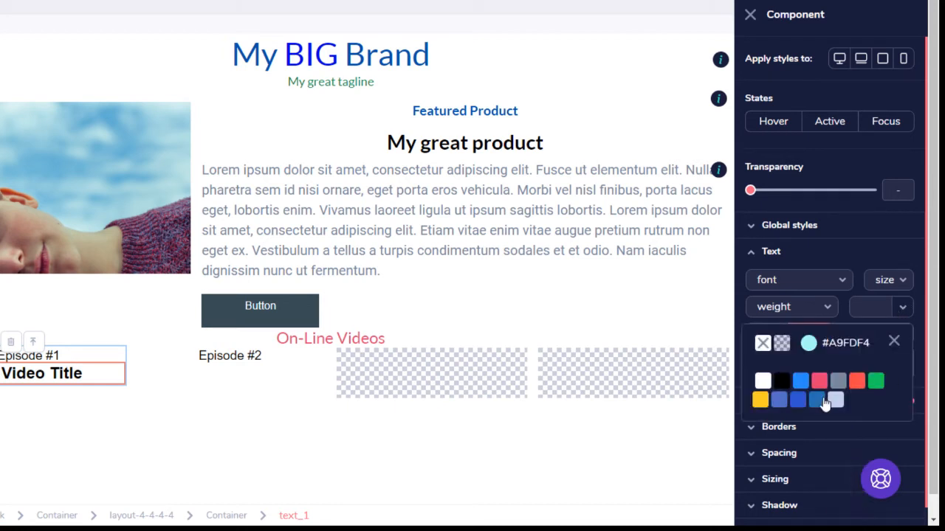
mouse_move(802, 385)
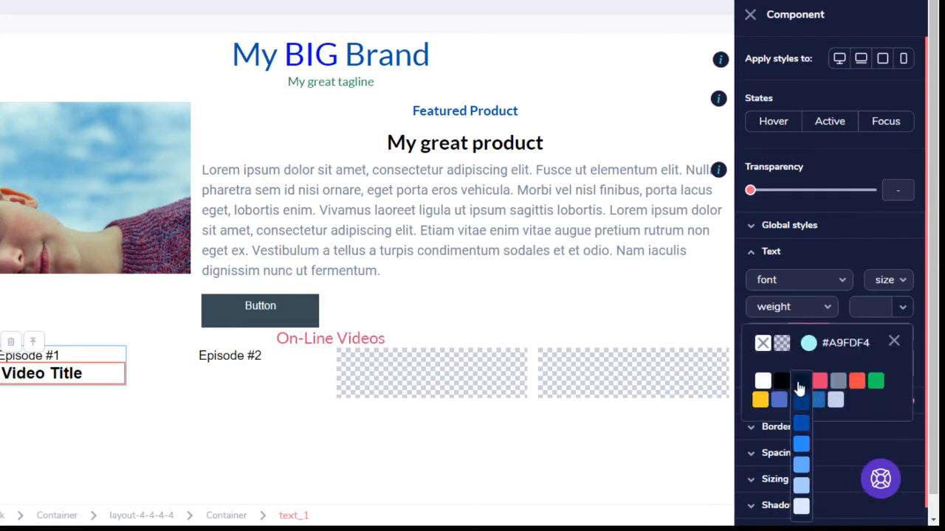
left_click(801, 427)
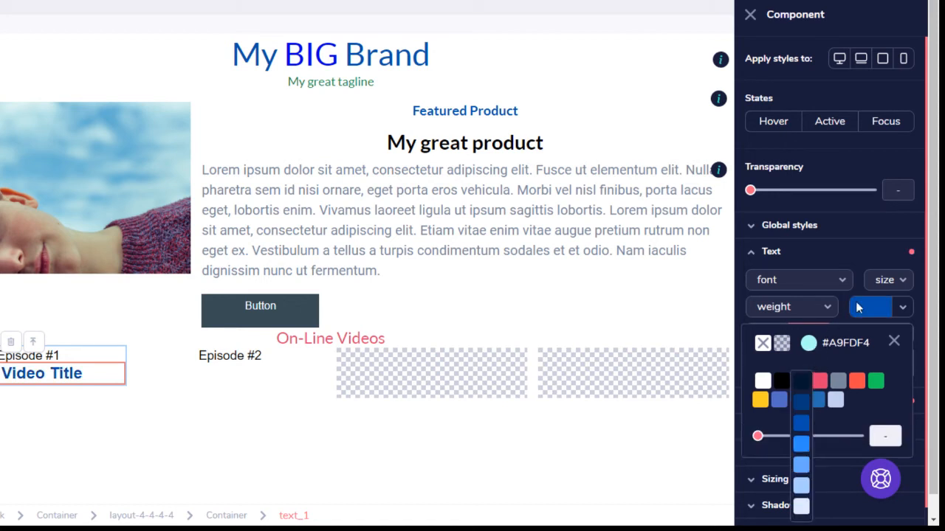
left_click(905, 307)
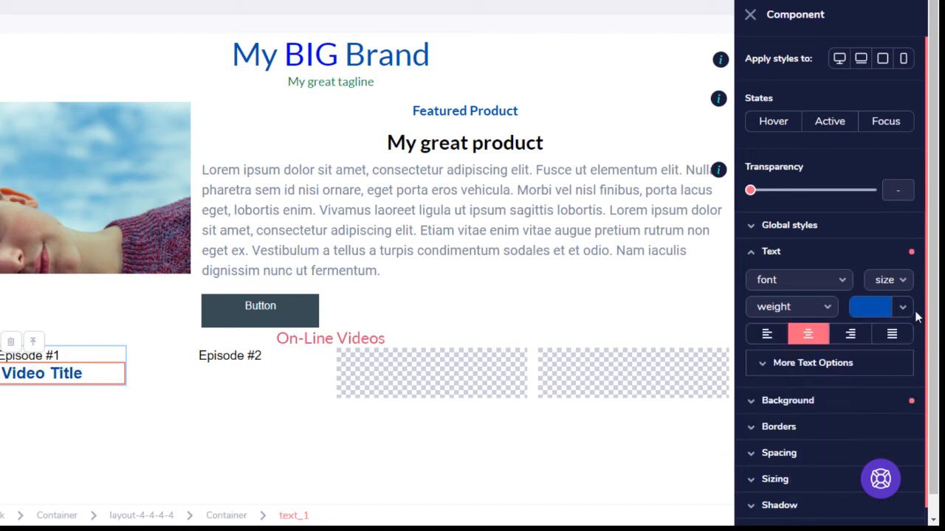
left_click(901, 309)
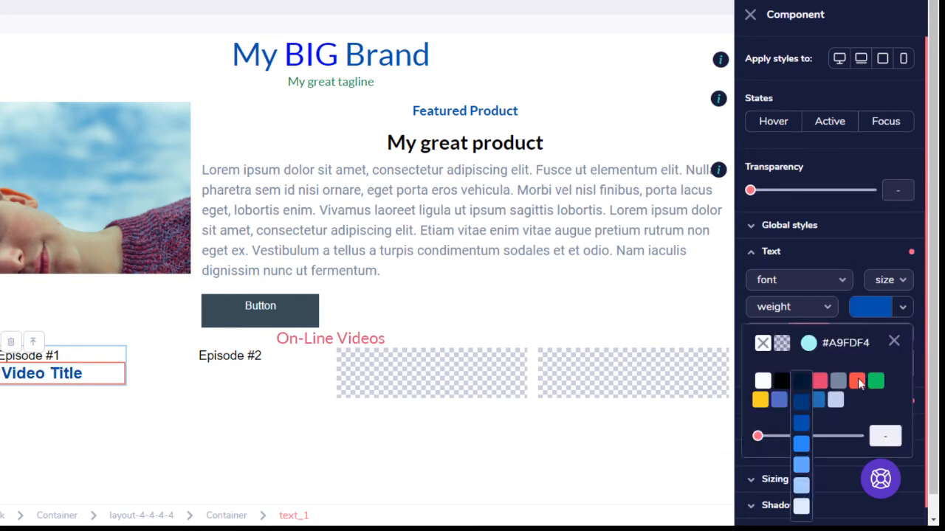
left_click(892, 344)
Set the "My Video Title" heading to size xl and font lato
left_click(902, 284)
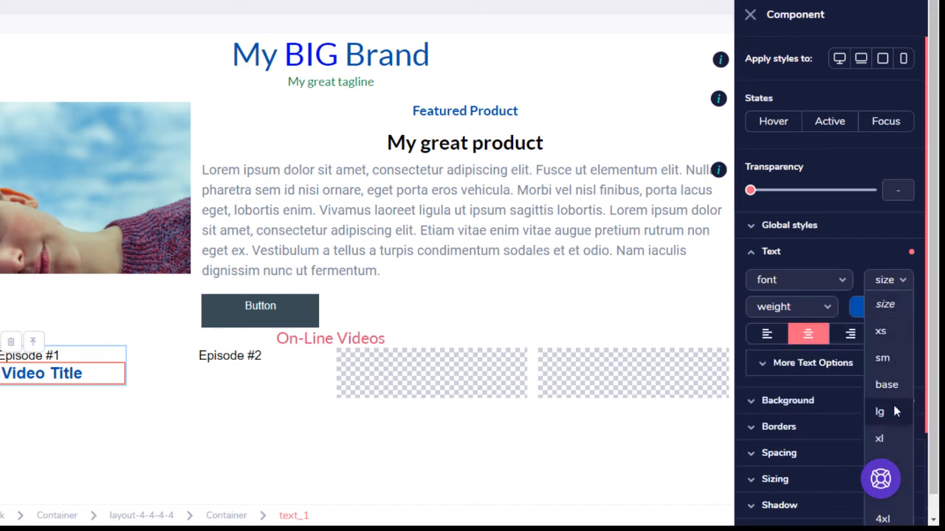
scroll(893, 405, "down", 3)
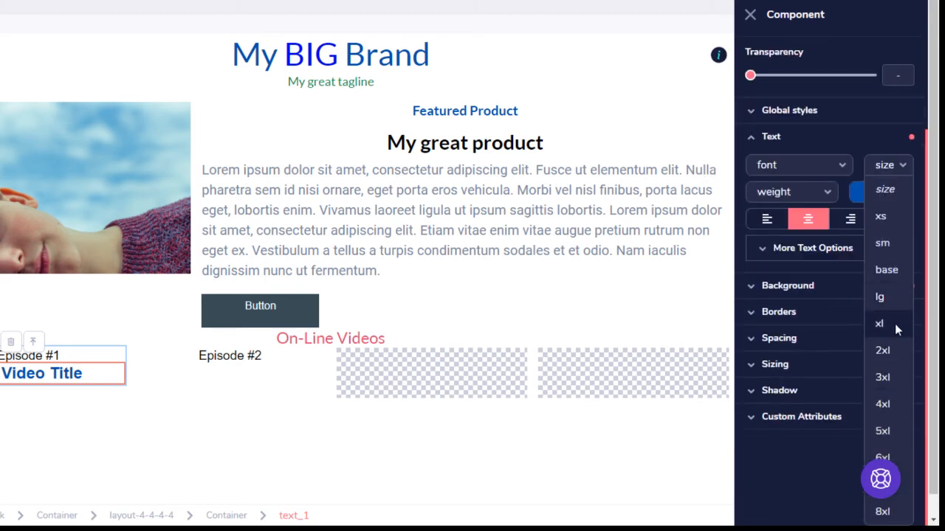
left_click(895, 324)
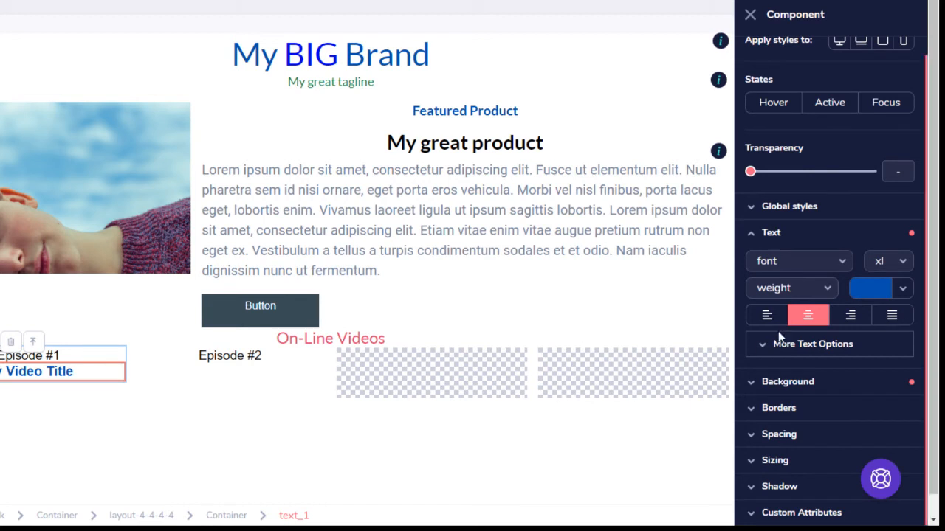
left_click(841, 262)
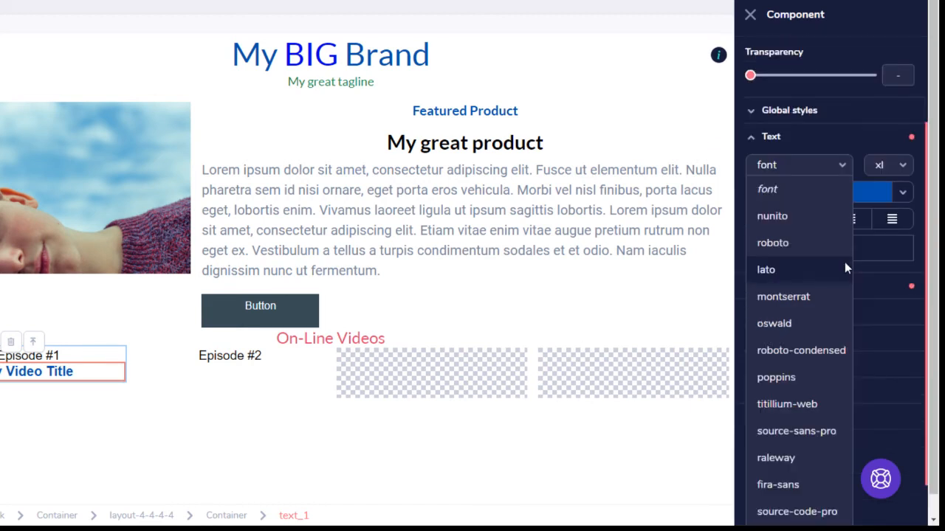
left_click(775, 275)
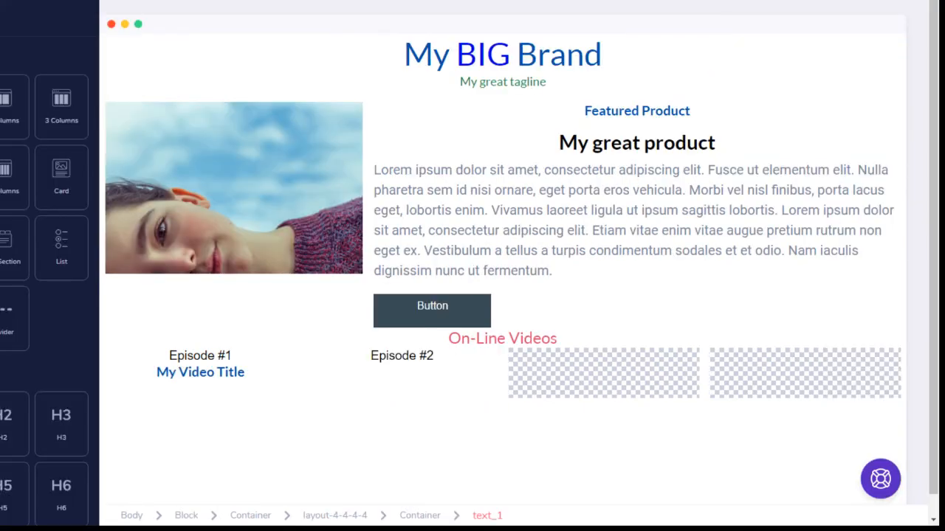
Try to place a YouTube Video component in the first column of the "On-Line Videos" section
scroll(5, 287, "down", 10)
scroll(5, 287, "down", 10)
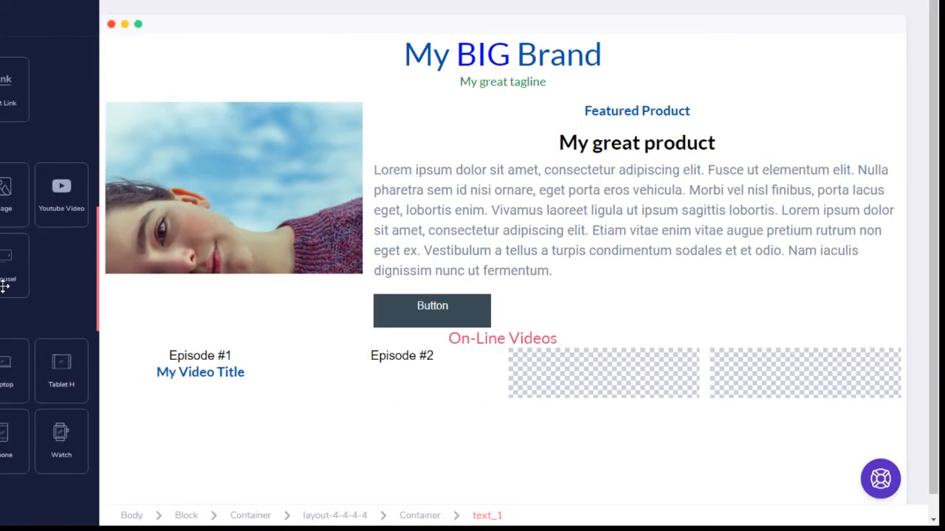
scroll(16, 288, "down", 6)
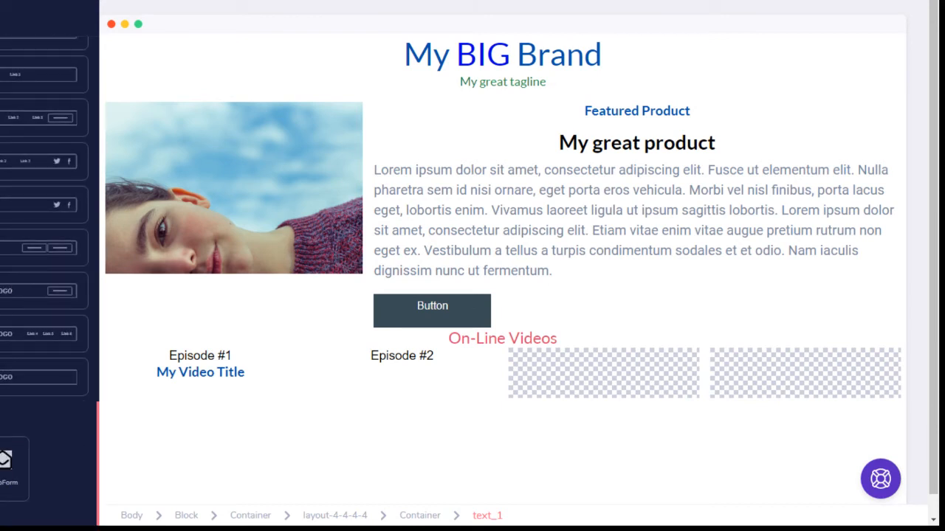
scroll(0, 363, "up", 8)
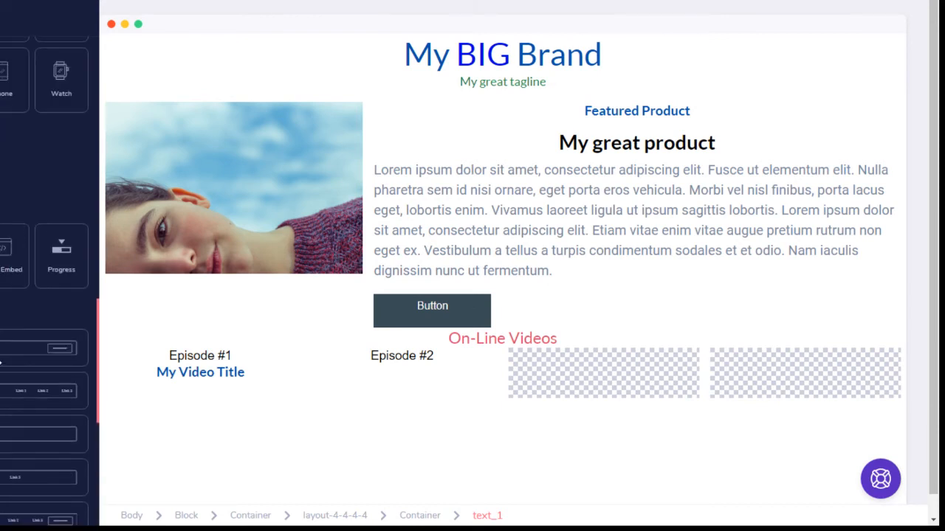
scroll(0, 362, "up", 5)
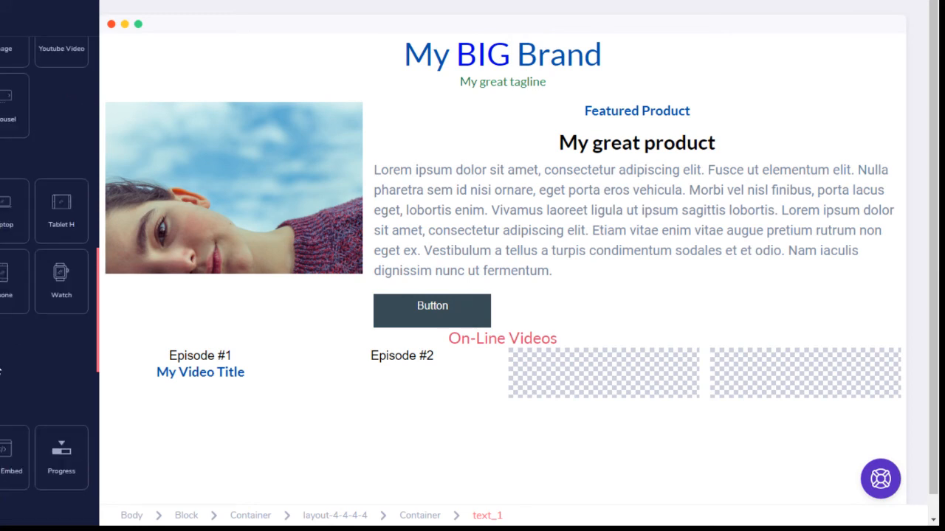
scroll(3, 362, "up", 2)
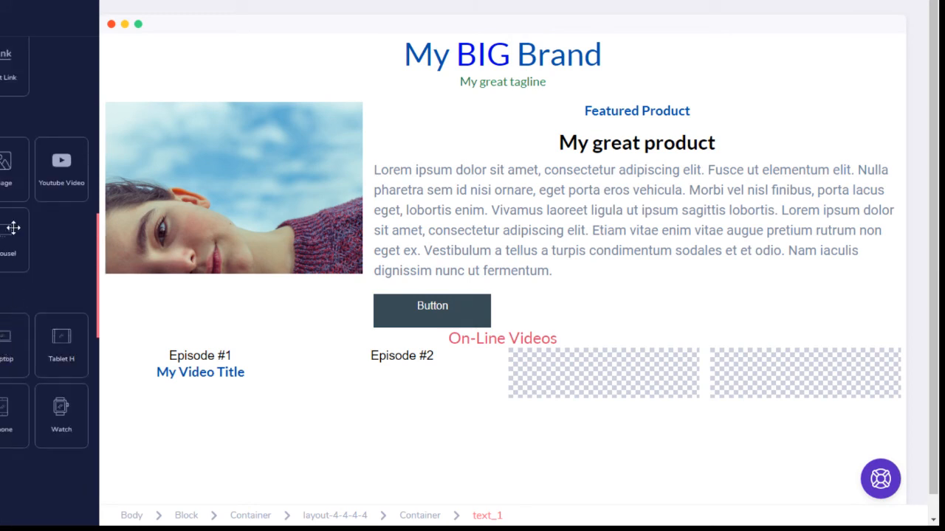
left_click_drag(57, 167, 251, 380)
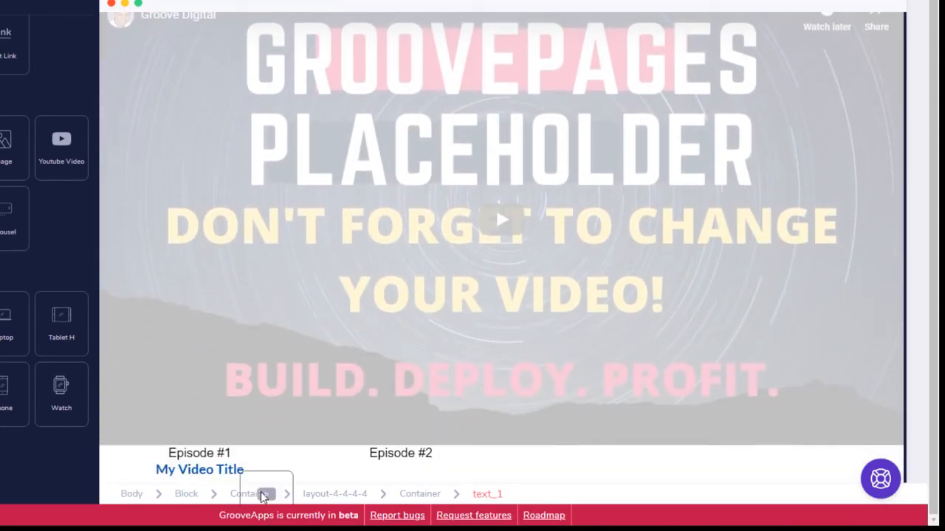
left_click_drag(262, 497, 244, 475)
left_click_drag(246, 497, 199, 496)
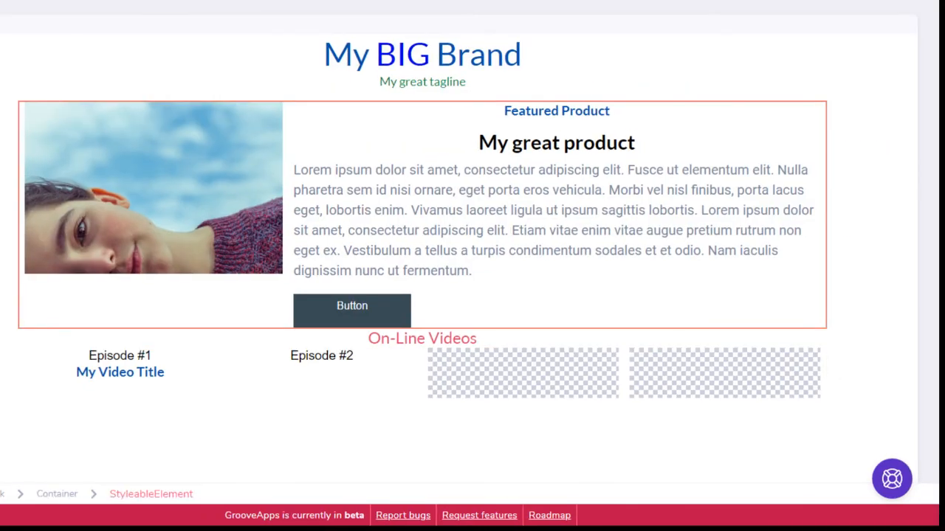
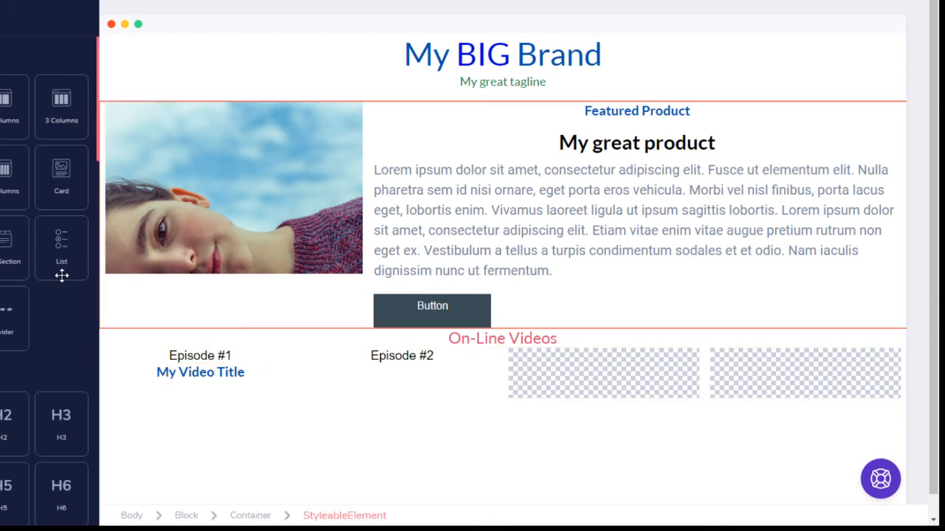
Insert a YouTube Video component on the page between the tagline and the featured product section
scroll(33, 299, "down", 5)
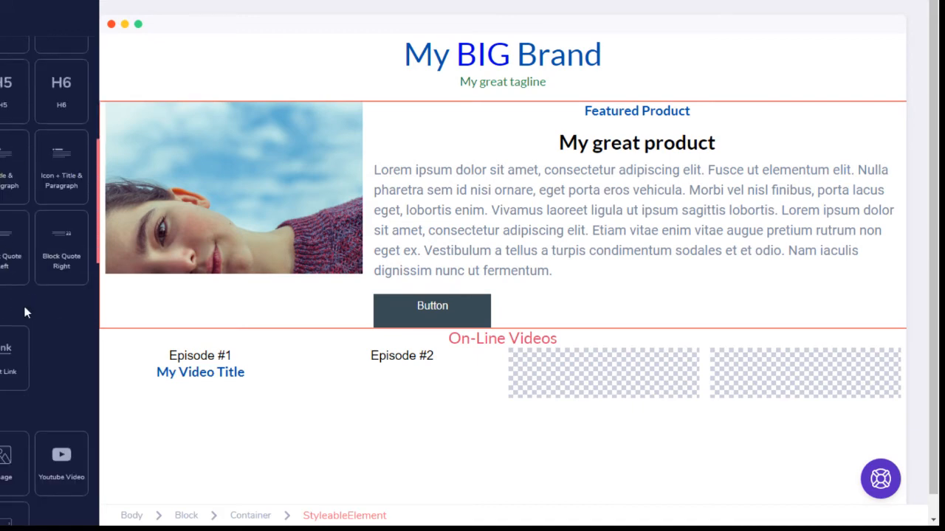
scroll(25, 308, "down", 1)
left_click_drag(64, 386, 198, 421)
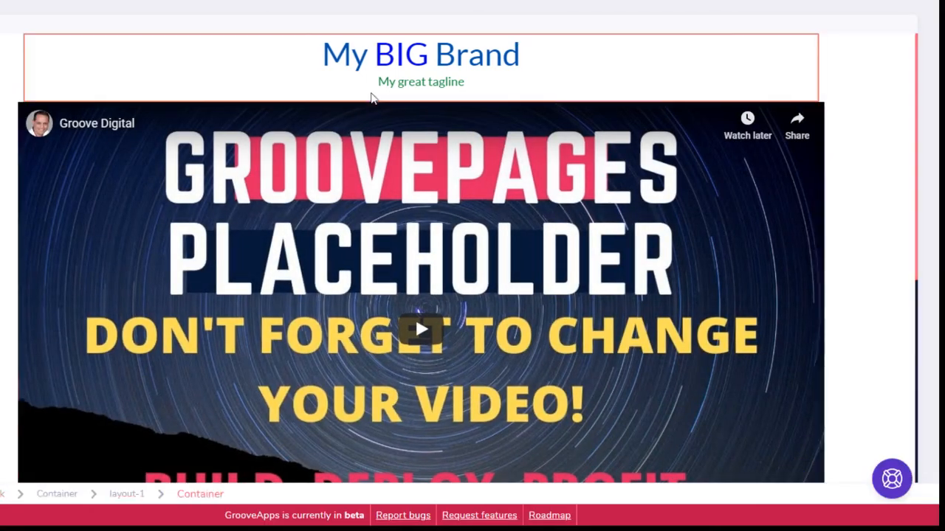
Move the YouTube video by way of the third column into the first column, between "Episode #1" and "My Video Title"
scroll(692, 74, "down", 2)
scroll(776, 101, "up", 2)
left_click_drag(813, 123, 538, 457)
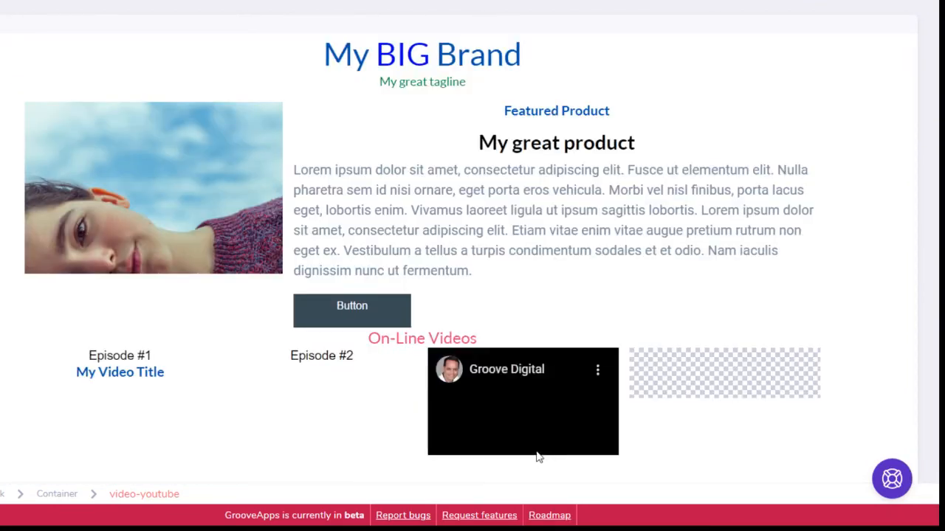
left_click(605, 353)
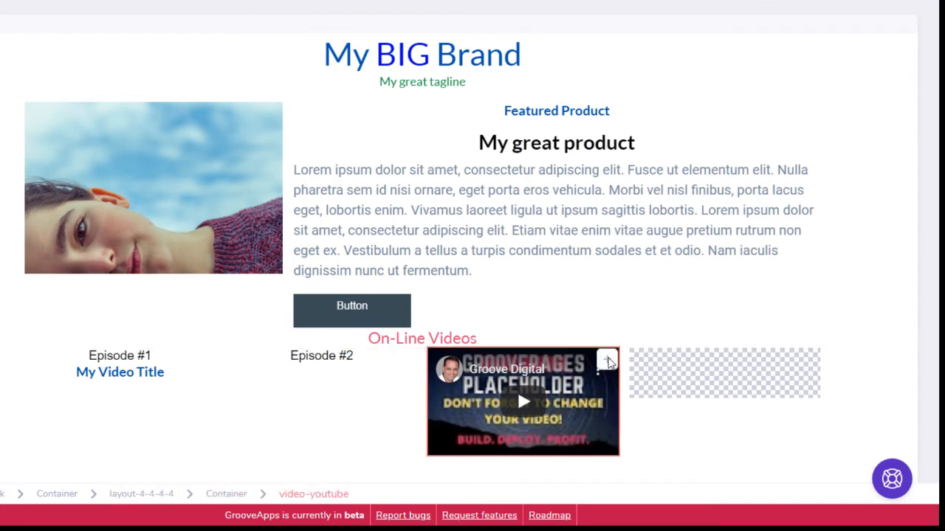
left_click_drag(610, 359, 140, 459)
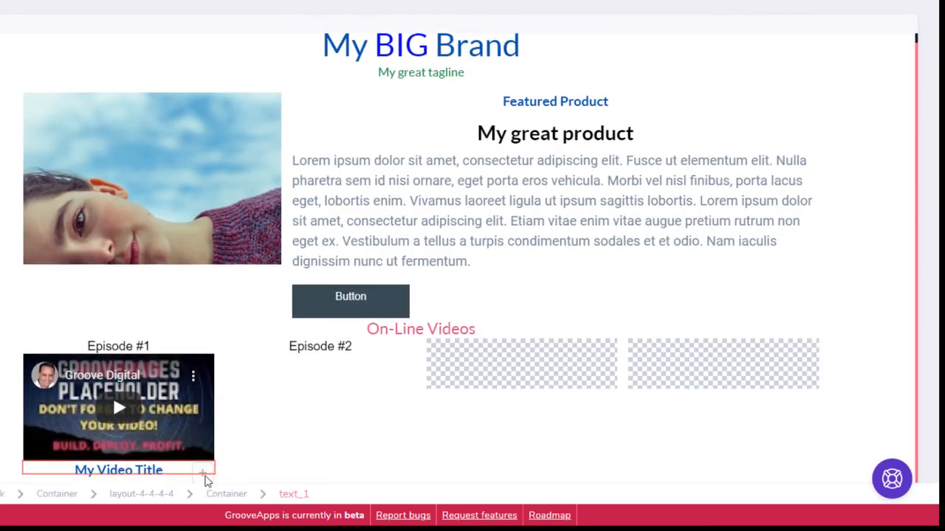
Move "My Video Title" above the YouTube video and add a Button component beneath the video in the first column
left_click_drag(202, 472, 204, 365)
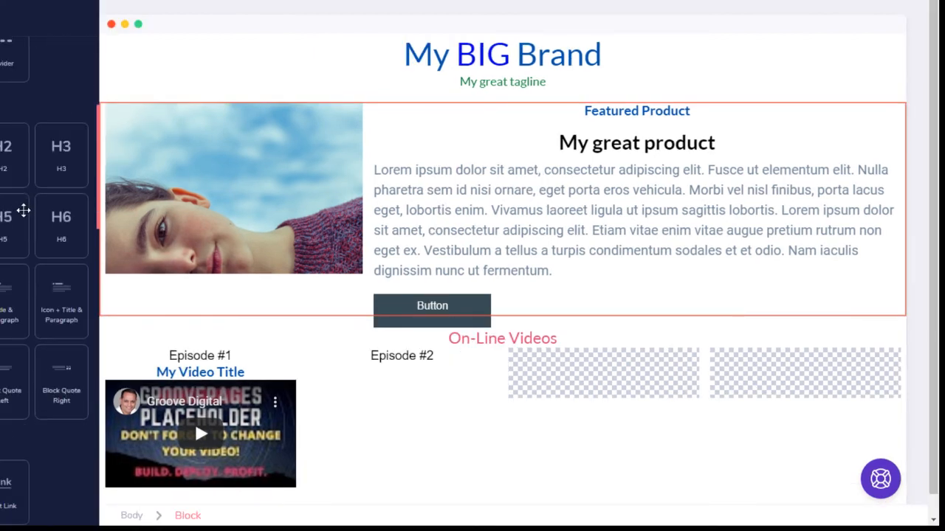
scroll(23, 211, "down", 5)
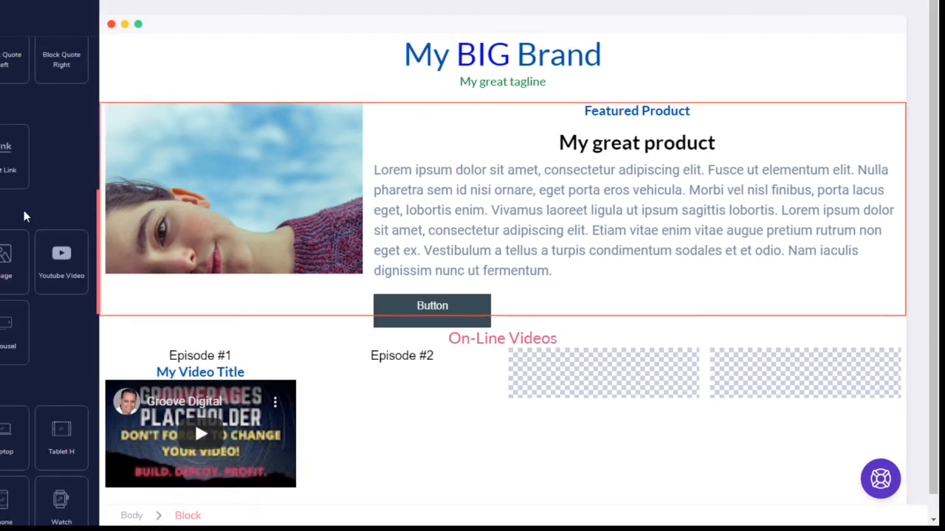
scroll(295, 280, "down", 1)
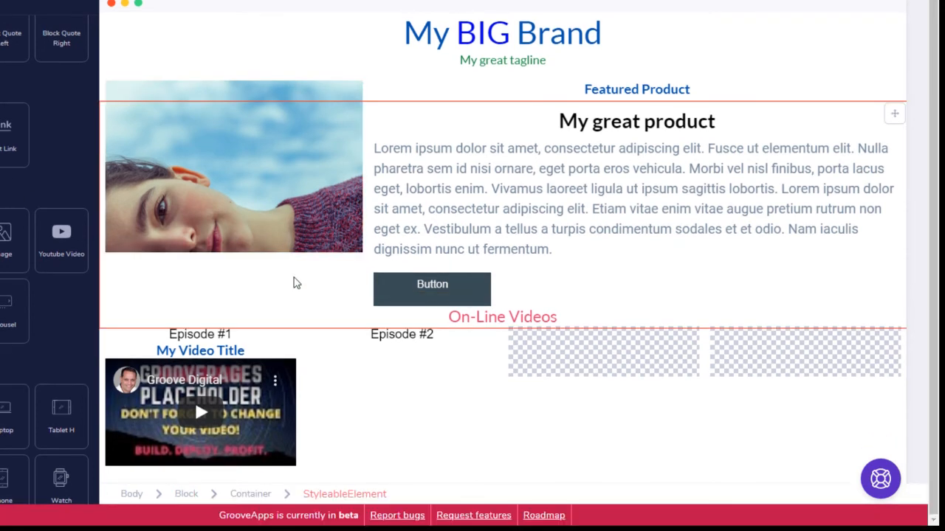
left_click_drag(0, 142, 196, 476)
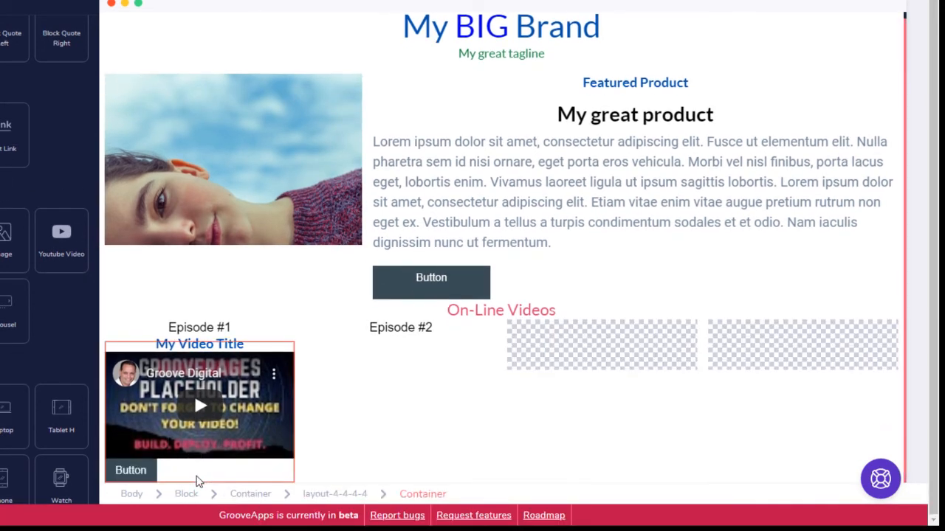
left_click(131, 471)
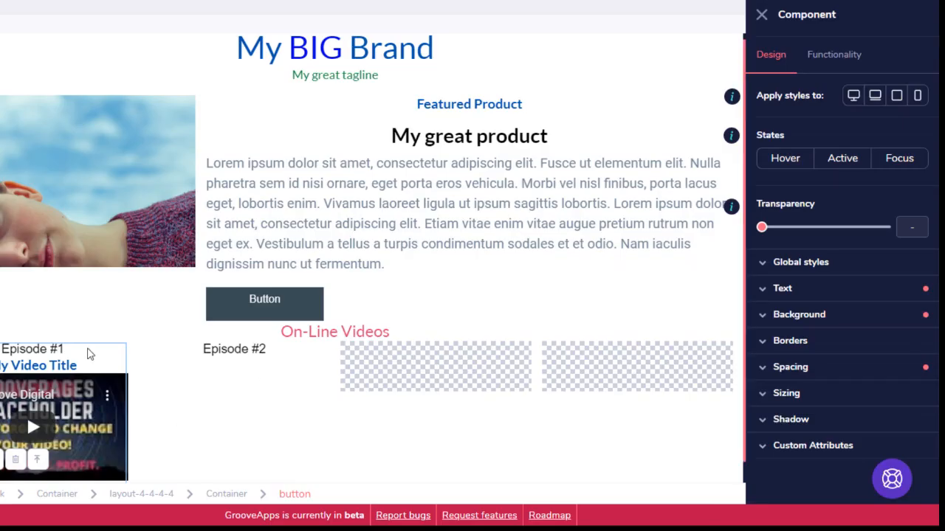
scroll(89, 351, "down", 1)
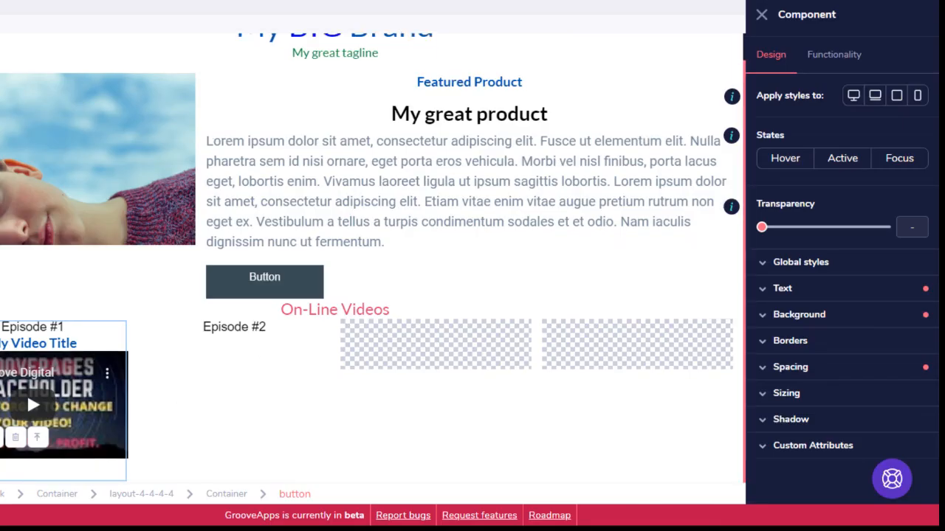
key("Escape")
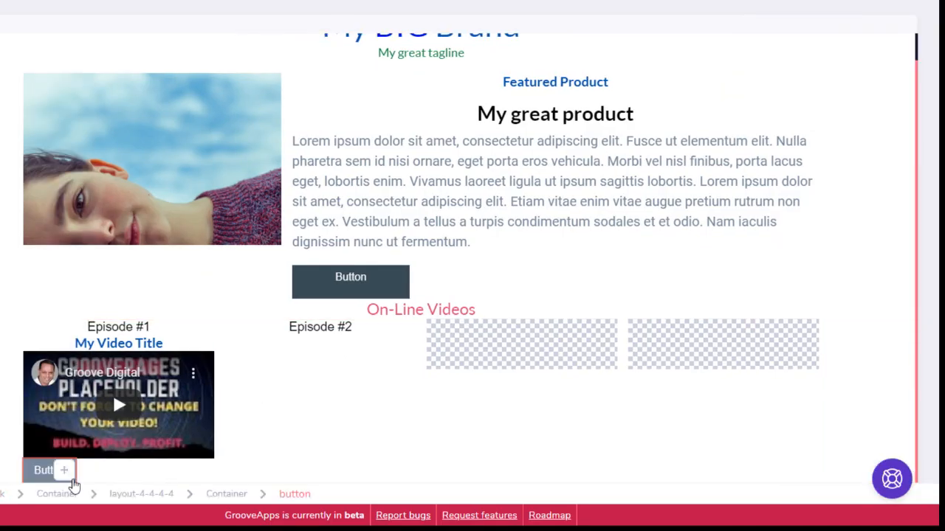
left_click(67, 475)
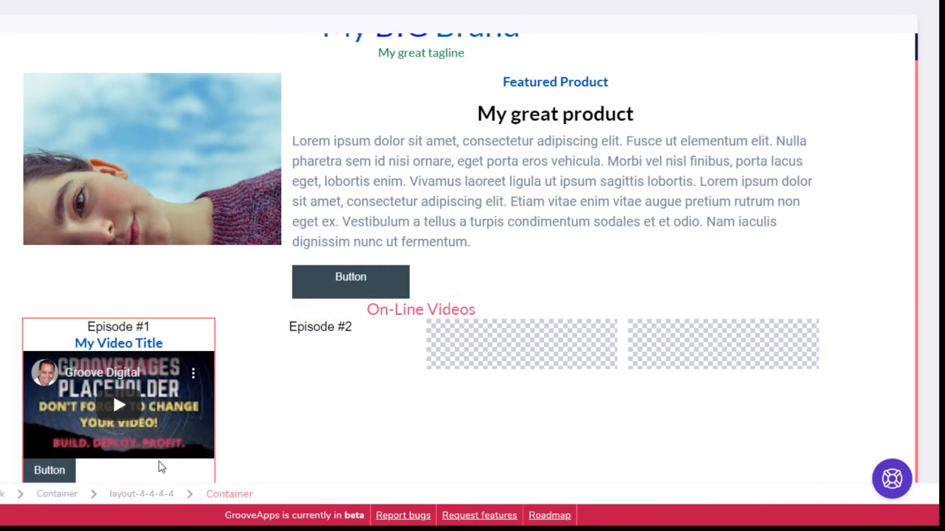
Try to change the new button's text to "More Inf" and link it to a URL that opens in a new tab
left_click(51, 473)
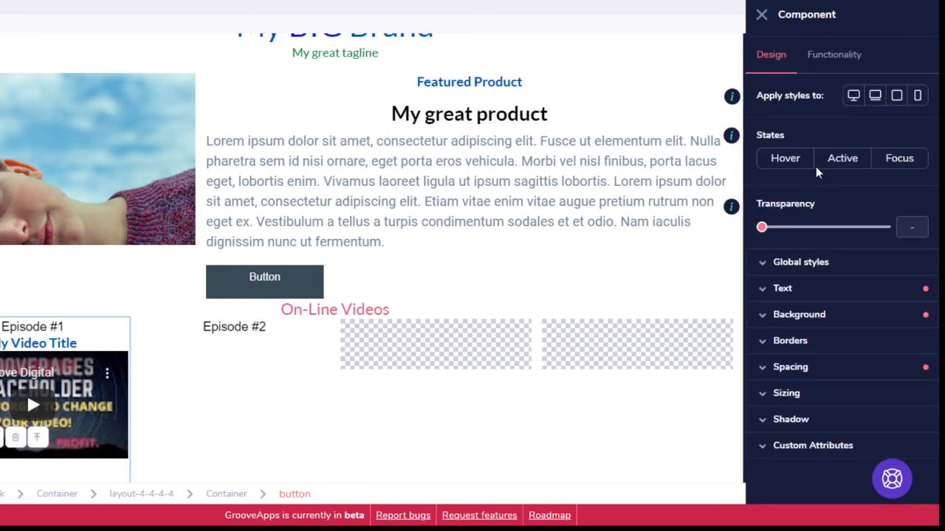
left_click(837, 56)
left_click_drag(813, 131, 733, 148)
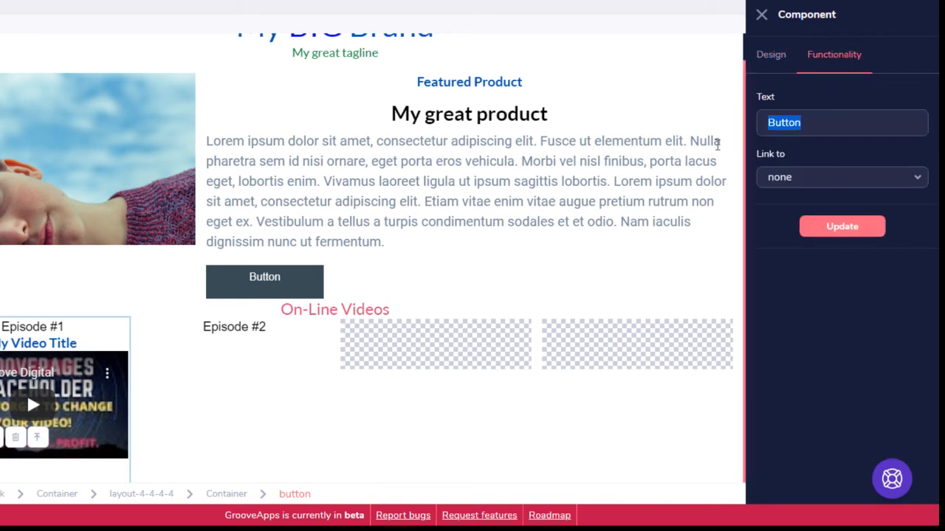
type("More Inf")
left_click(829, 185)
left_click(810, 282)
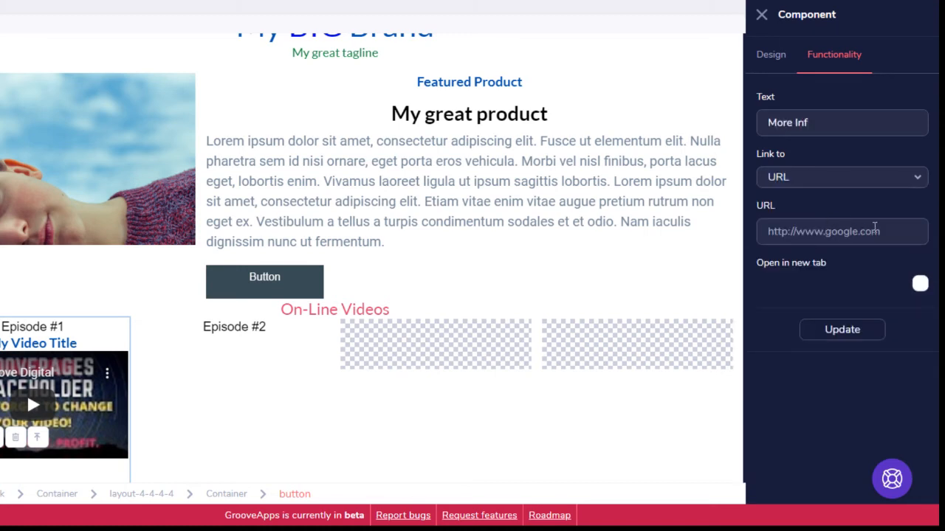
left_click(921, 285)
Try the center and right spacing alignments on the button below the first video
left_click(772, 56)
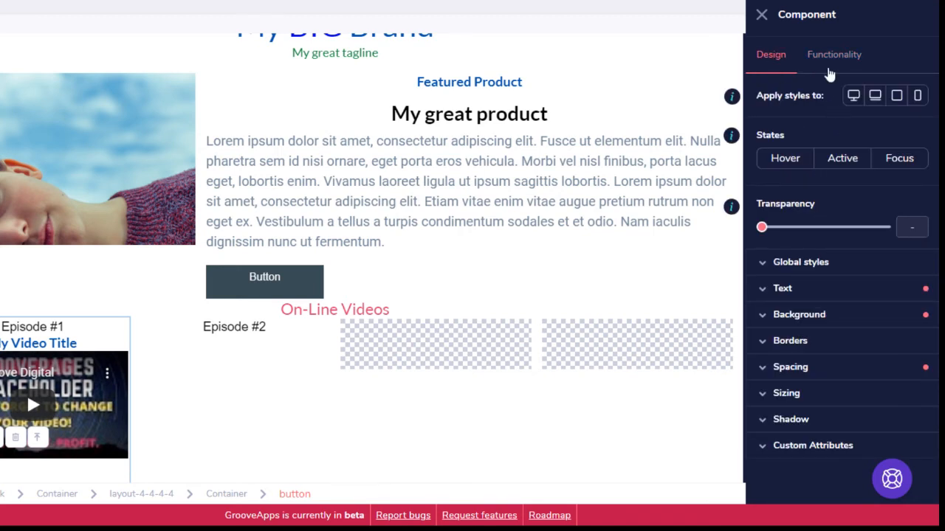
left_click(759, 375)
left_click(825, 410)
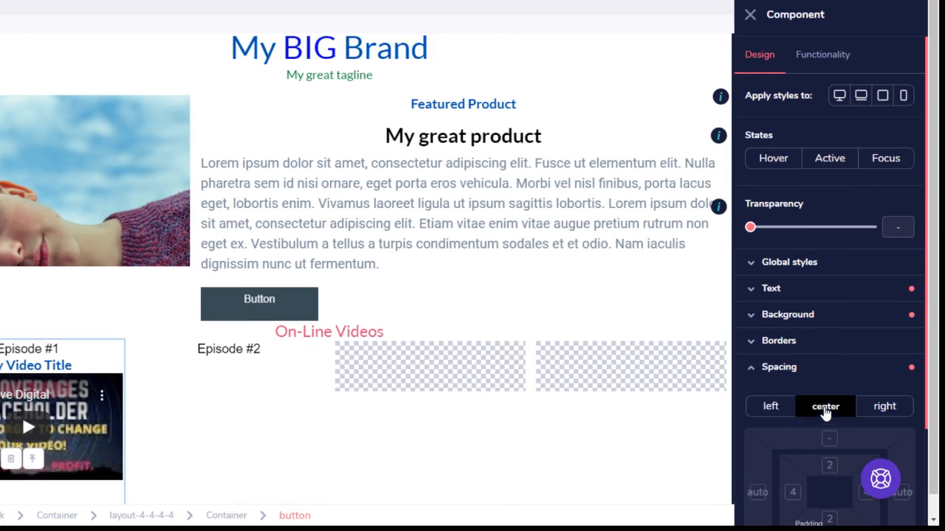
left_click(886, 407)
scroll(908, 376, "down", 2)
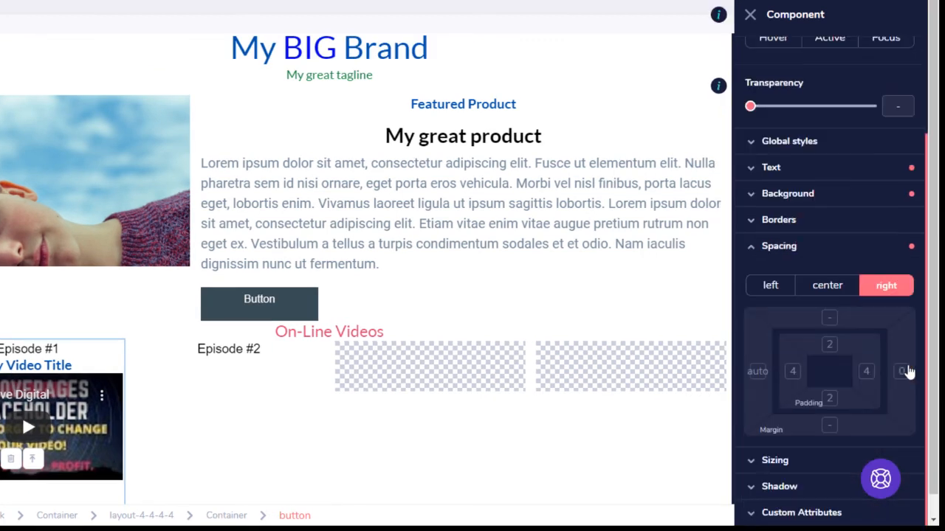
left_click(829, 288)
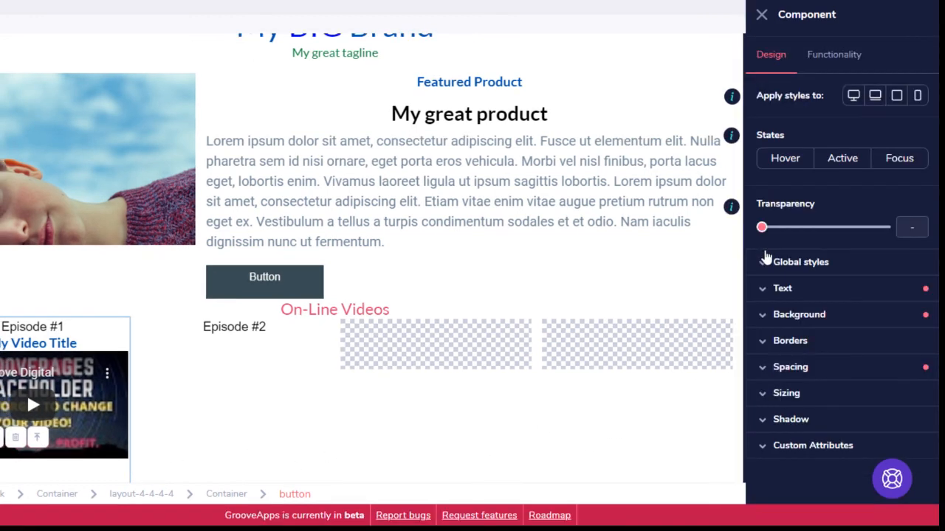
Set the width of the button below the first video to 100 px
left_click(765, 251)
left_click(786, 393)
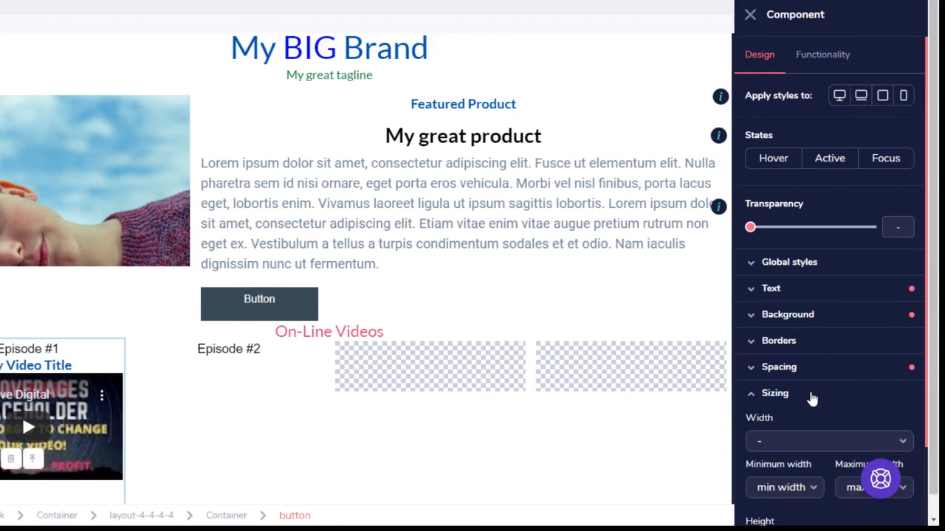
scroll(816, 391, "down", 2)
left_click(895, 358)
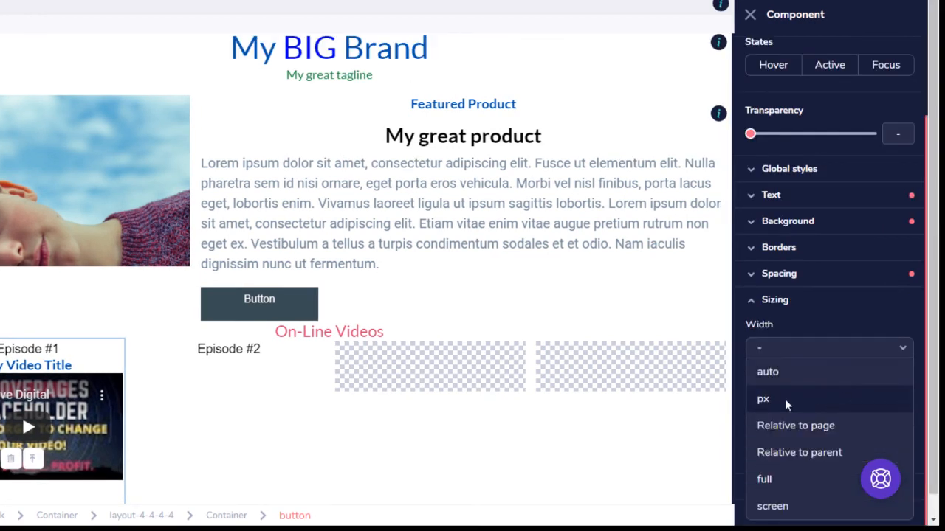
left_click(763, 399)
left_click(755, 377)
mouse_move(757, 382)
left_mouse_down()
mouse_move(787, 377)
mouse_move(775, 377)
left_mouse_up()
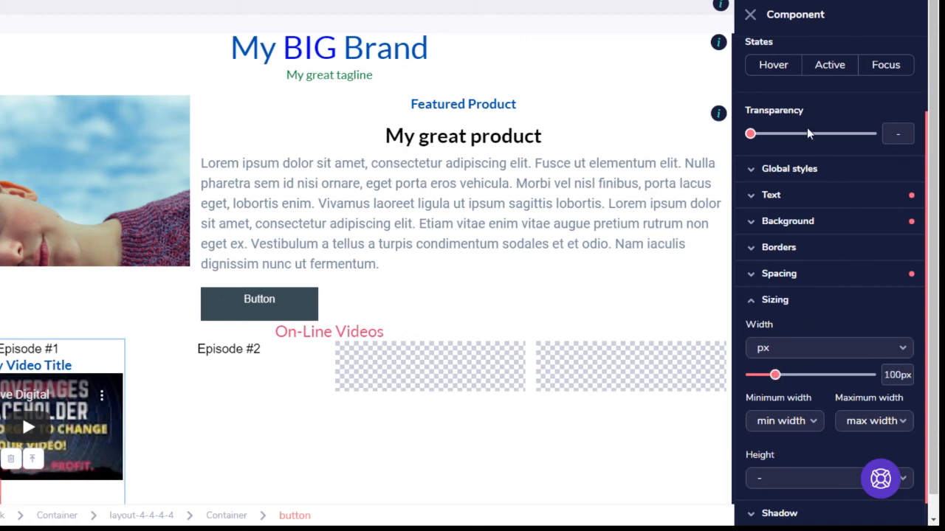
Try right and left spacing alignment on the 100 px wide button
left_click(788, 281)
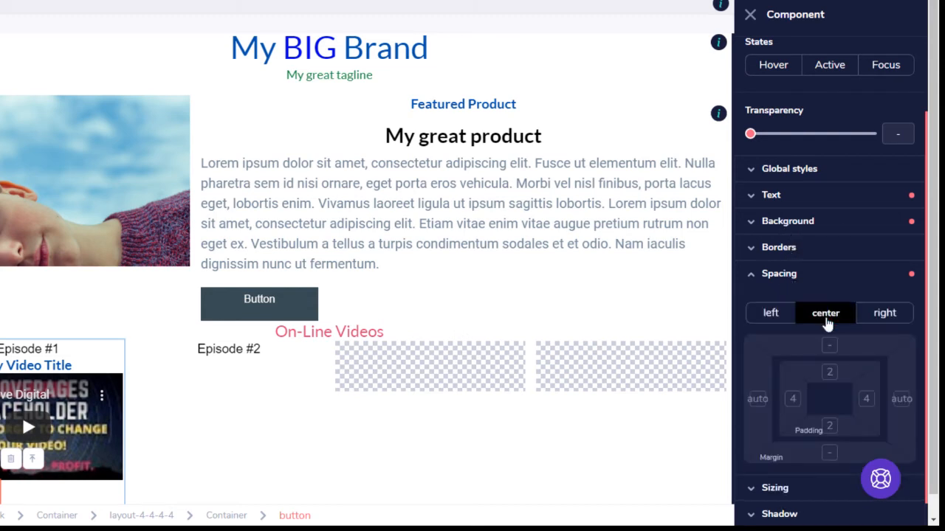
left_click(880, 321)
left_click(768, 325)
Center the text inside the button below the first video
scroll(768, 330, "down", 3)
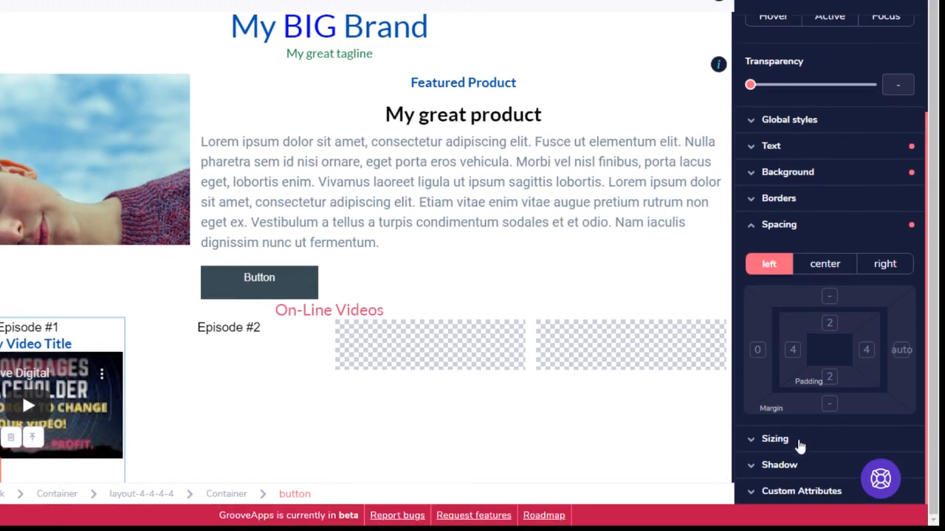
scroll(842, 332, "up", 2)
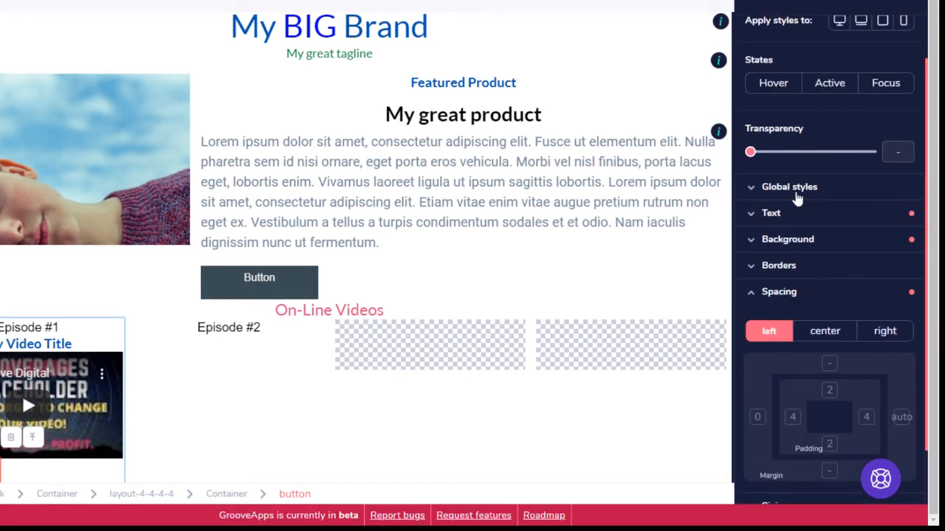
left_click(770, 213)
left_click(815, 296)
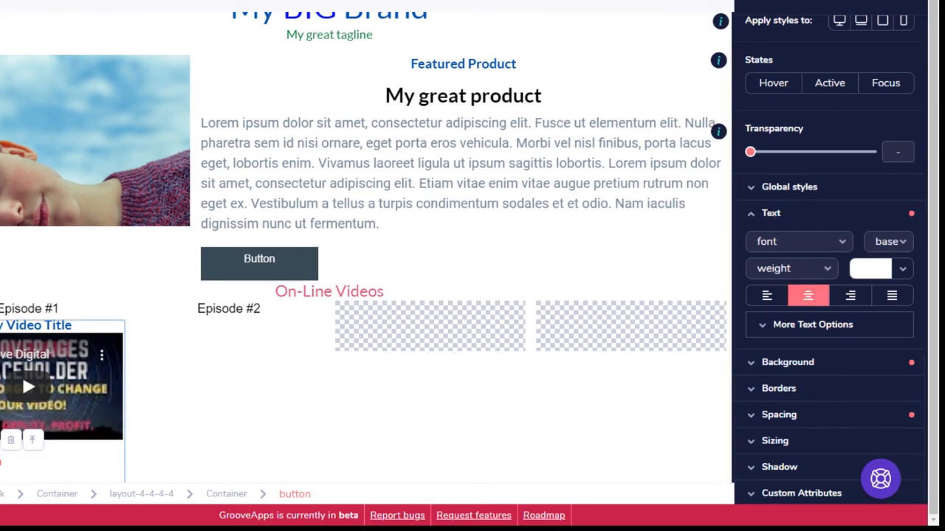
Set the spacing alignment of the button below the first video to center
left_click(2, 463)
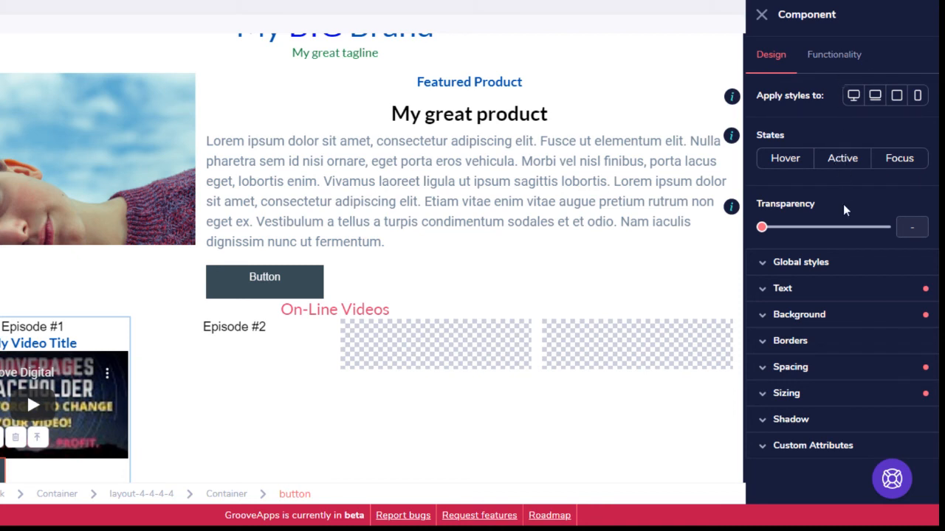
left_click(798, 404)
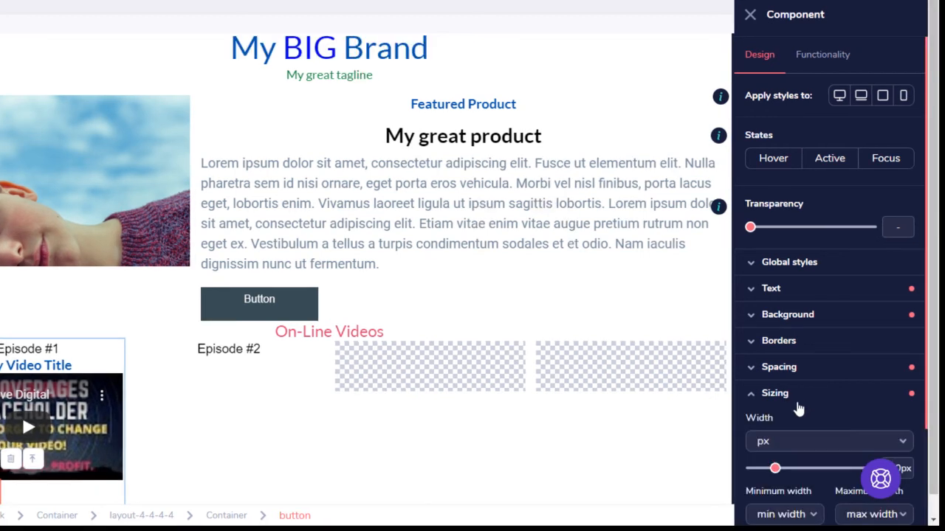
scroll(801, 405, "down", 2)
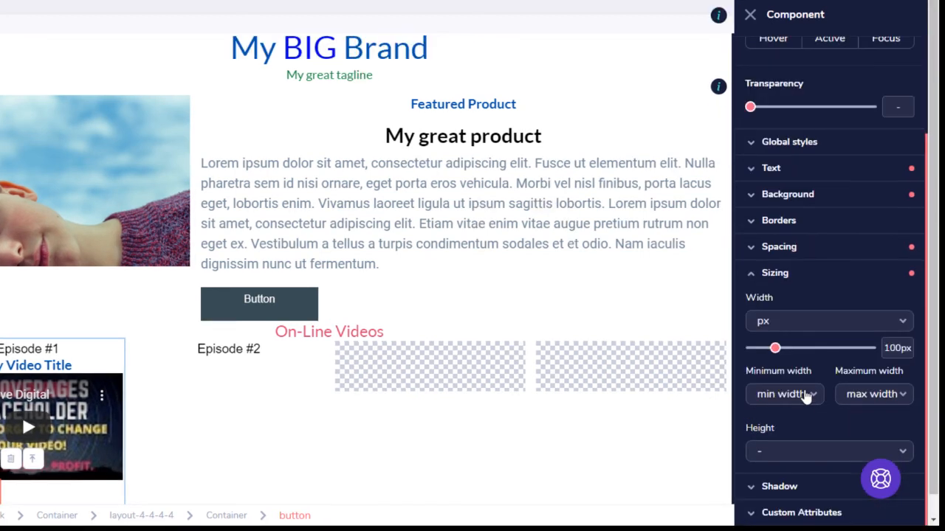
left_click(804, 251)
left_click(836, 293)
left_click(871, 289)
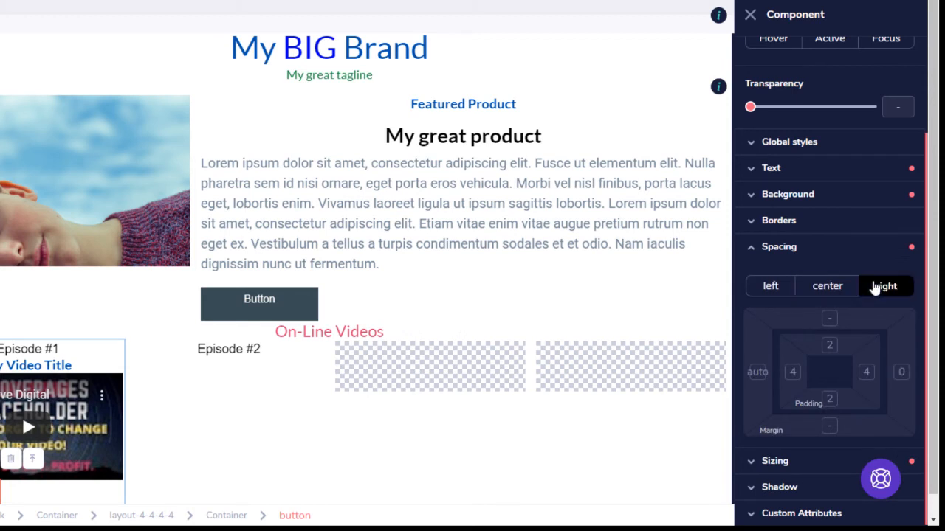
left_click(834, 288)
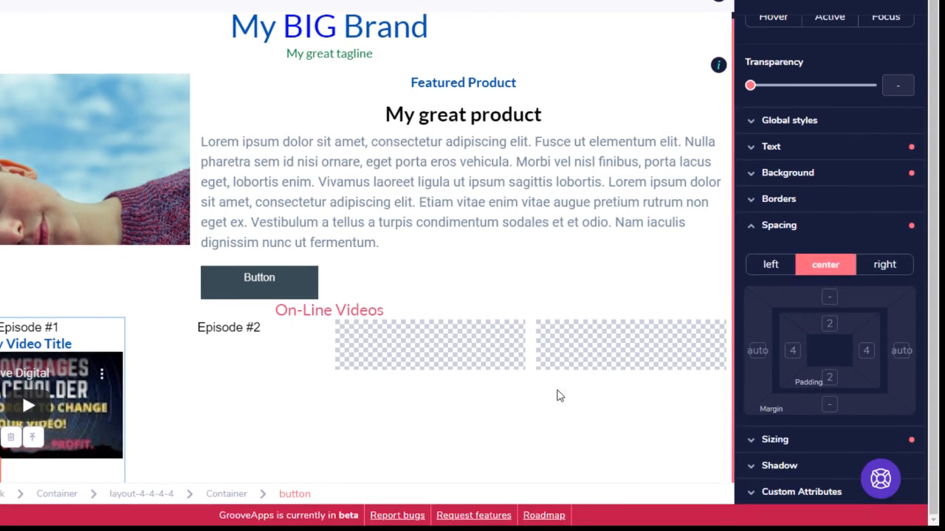
Duplicate the "My Video Title" heading and move the copy into the second column beneath "Episode #2"
left_click(379, 440)
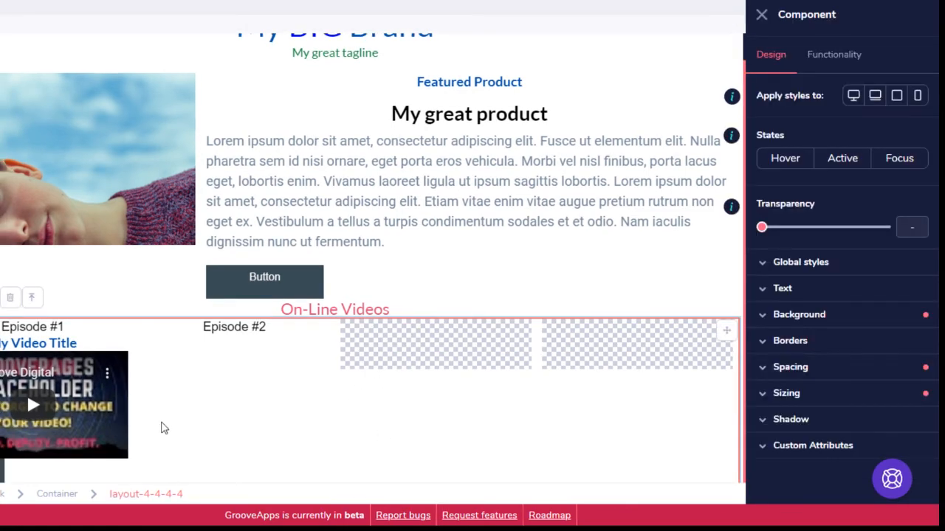
left_click(122, 334)
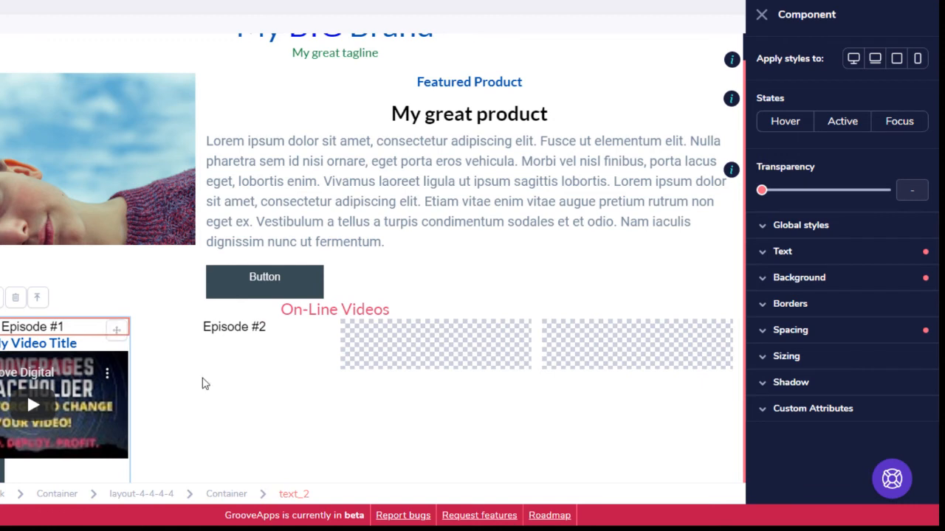
left_click(93, 346)
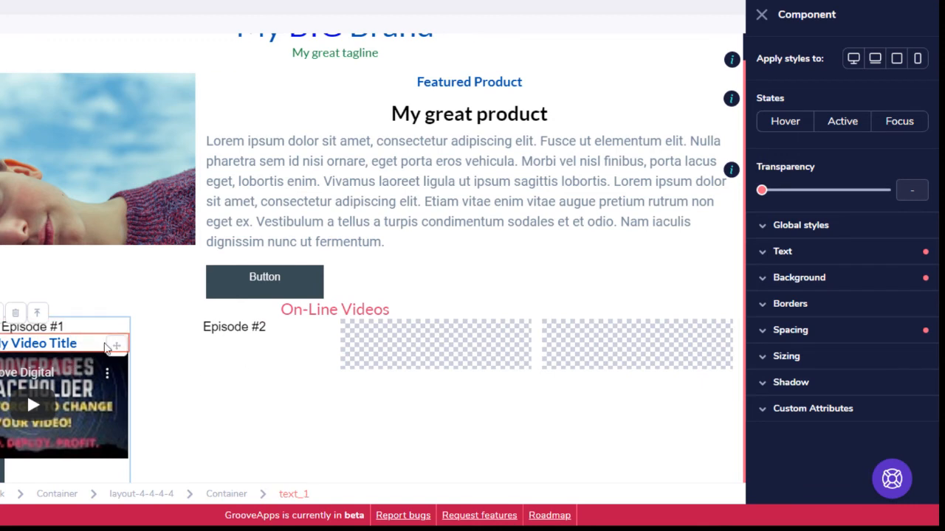
left_click(118, 347)
left_click(106, 348)
left_click(1, 318)
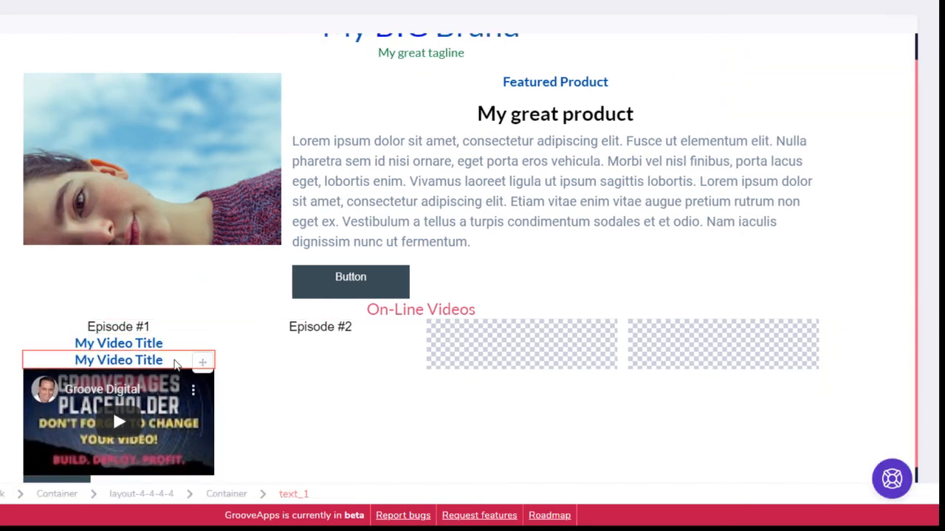
left_click_drag(206, 363, 404, 331)
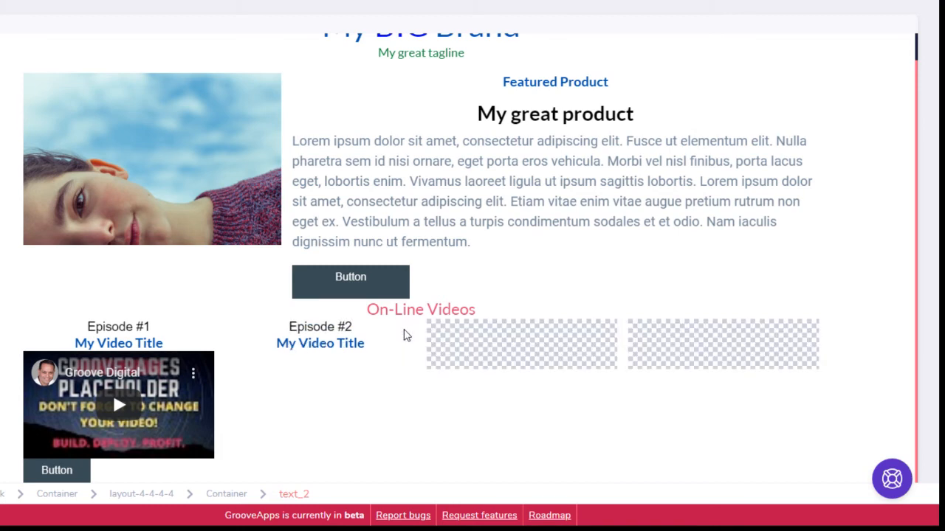
Duplicate the YouTube video in the first column of the "On-Line Videos" section
mouse_move(182, 389)
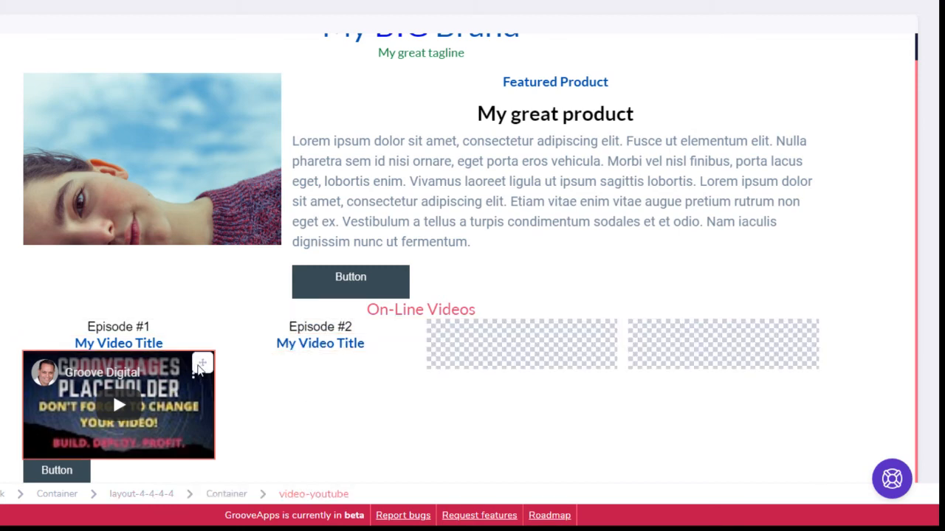
left_click(201, 363)
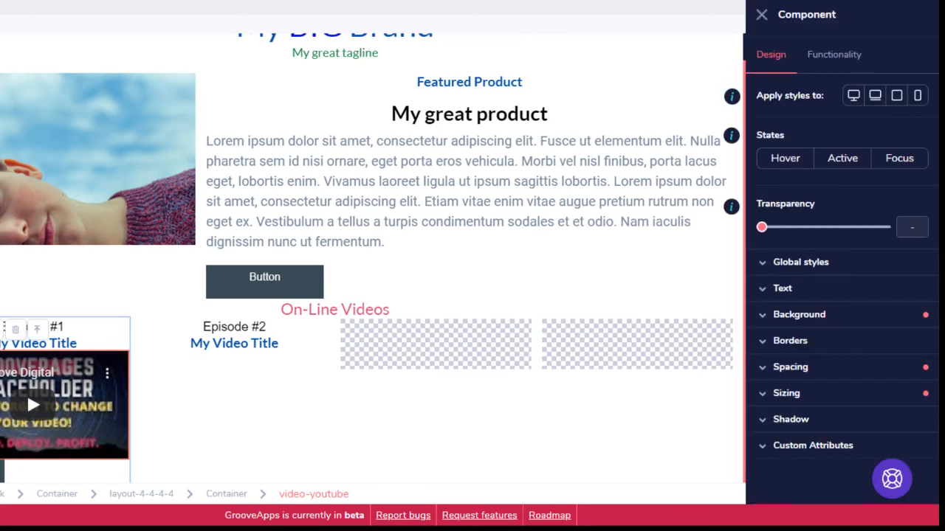
left_click(2, 335)
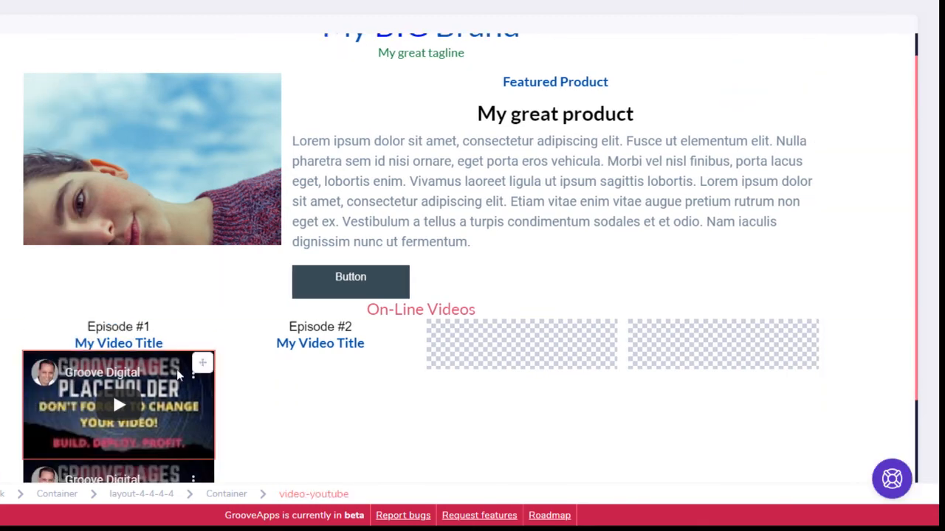
Move the duplicated video into the second column and place the "My Video Title" heading between "Episode #2" and that video
scroll(178, 371, "down", 2)
left_click_drag(202, 363, 381, 382)
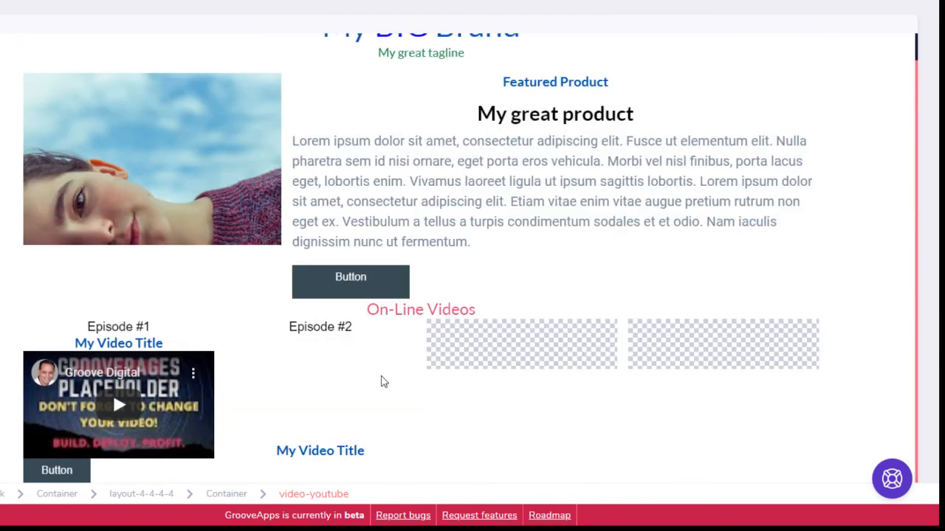
left_click_drag(407, 455, 410, 356)
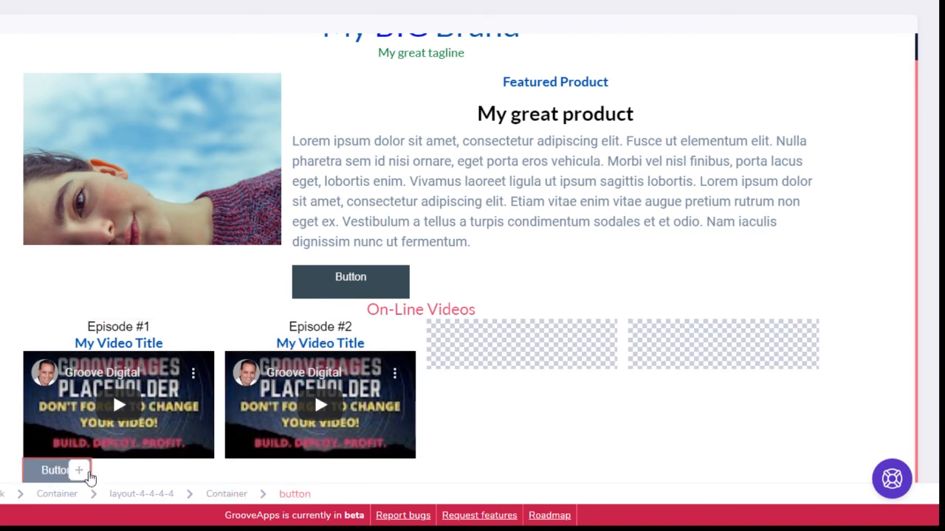
Duplicate the button below the first video and move the copy into the "Episode #2" column
left_click(53, 478)
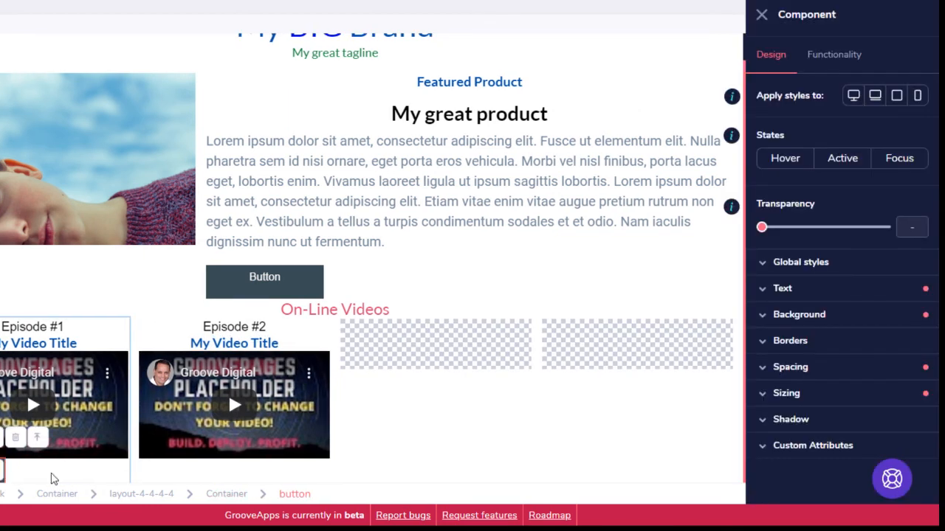
left_click(1, 437)
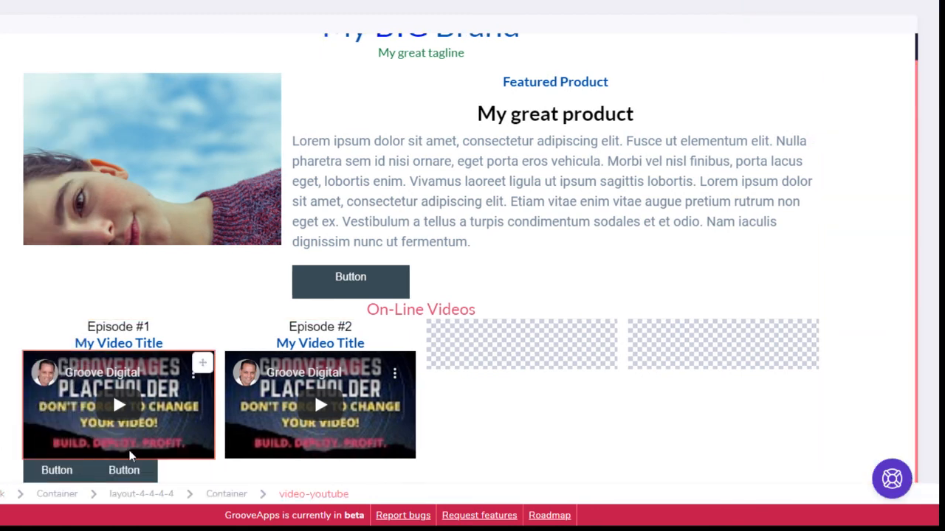
left_click_drag(152, 476, 361, 444)
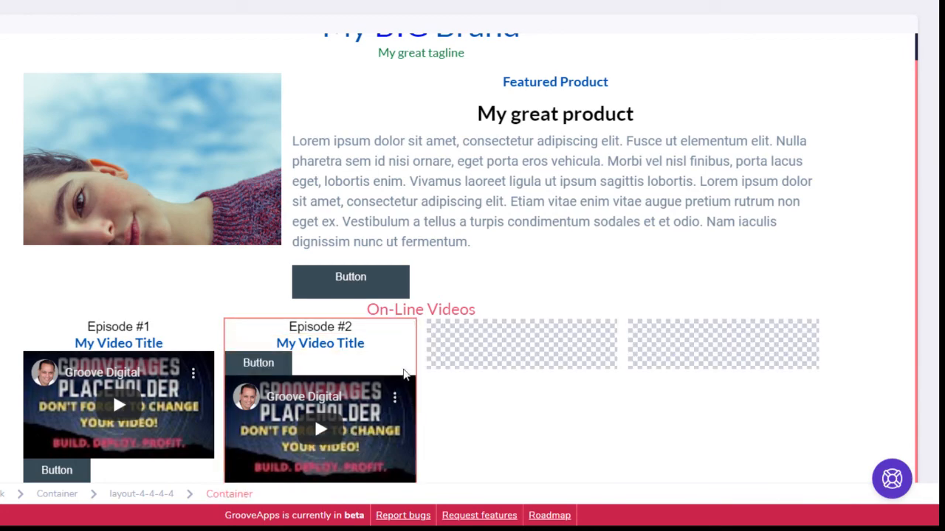
Reposition the copied button beneath the video in the "Episode #2" column
left_click(298, 371)
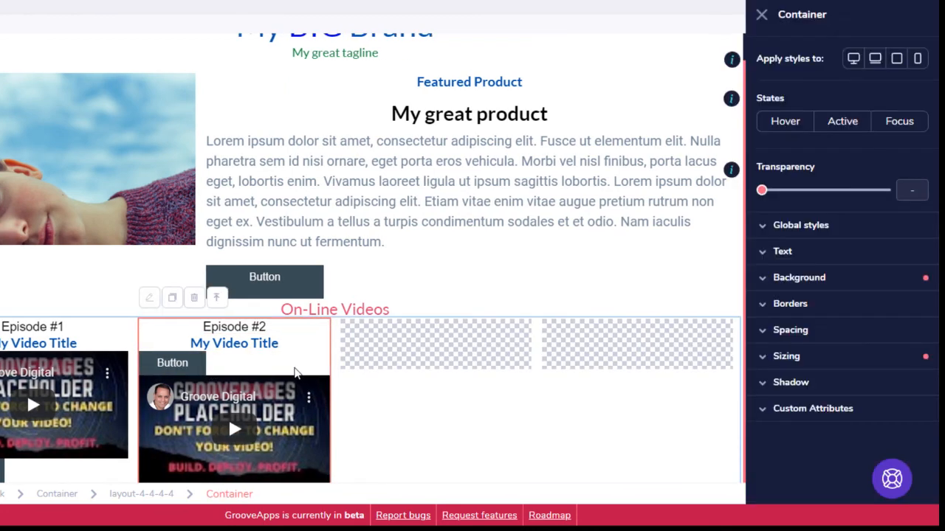
left_click(196, 370)
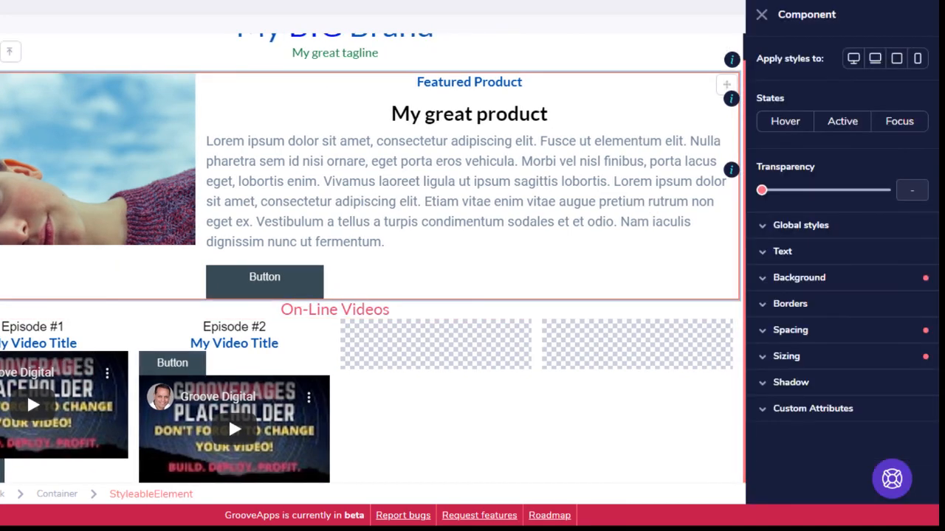
left_click(181, 364)
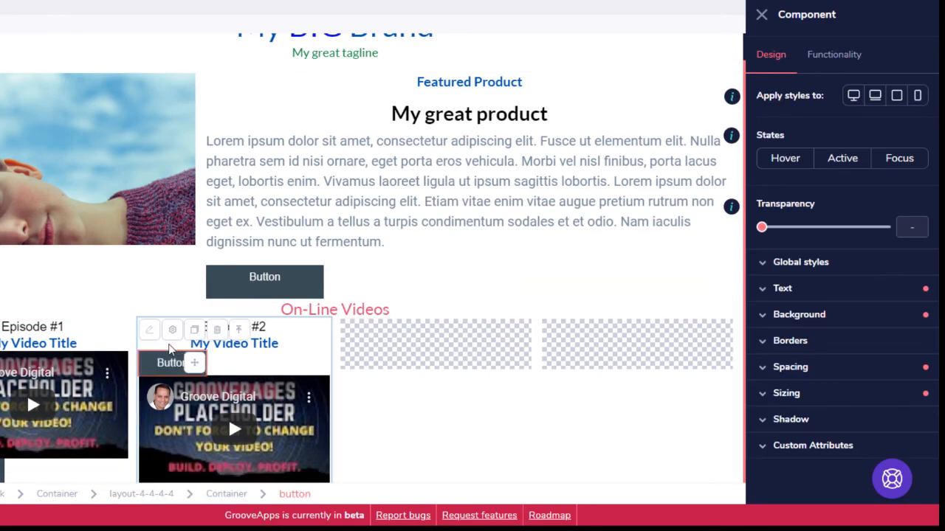
left_click_drag(193, 364, 439, 474)
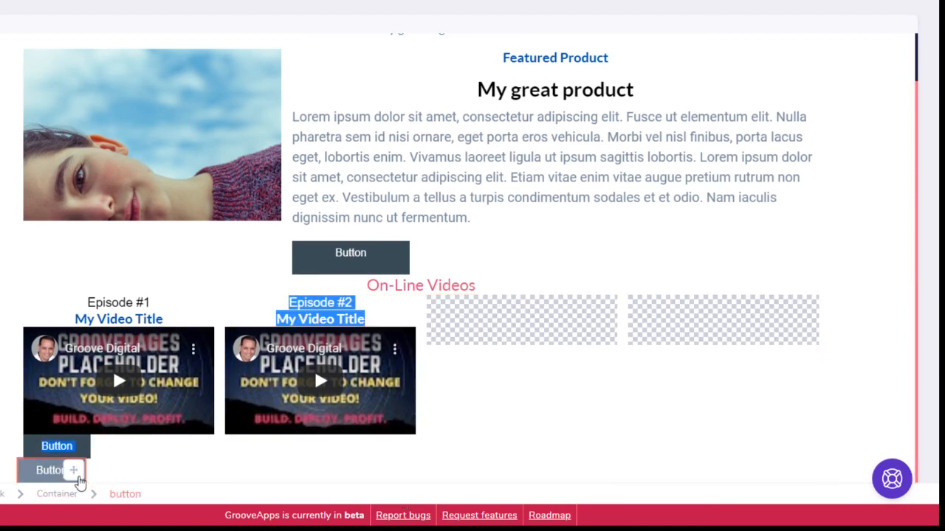
left_click_drag(70, 471, 355, 468)
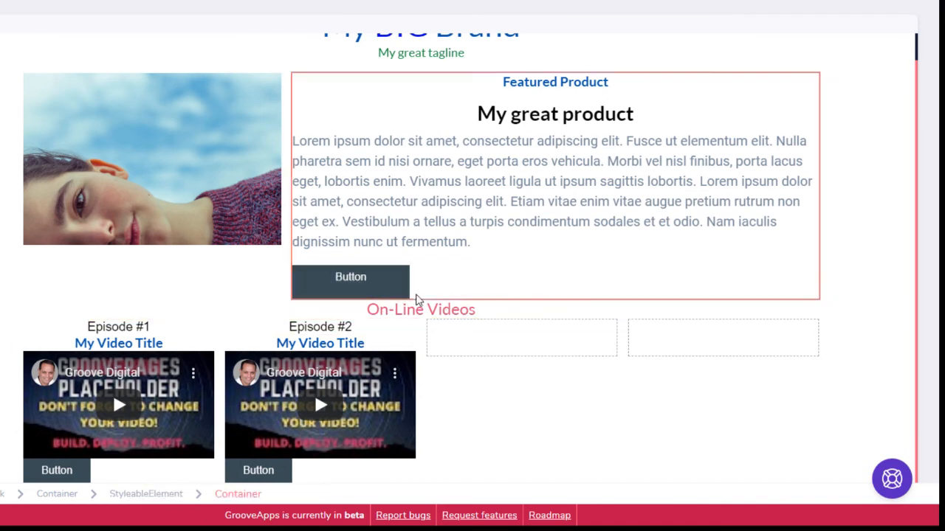
Set the "On-Line Videos" heading's top margin to 4 and its bottom margin to 9
left_click(432, 304)
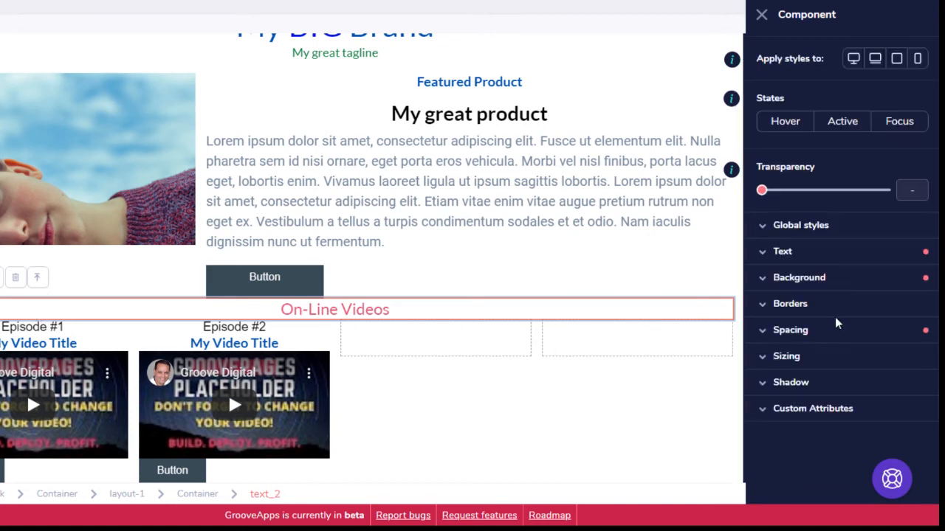
left_click(838, 337)
scroll(849, 324, "down", 2)
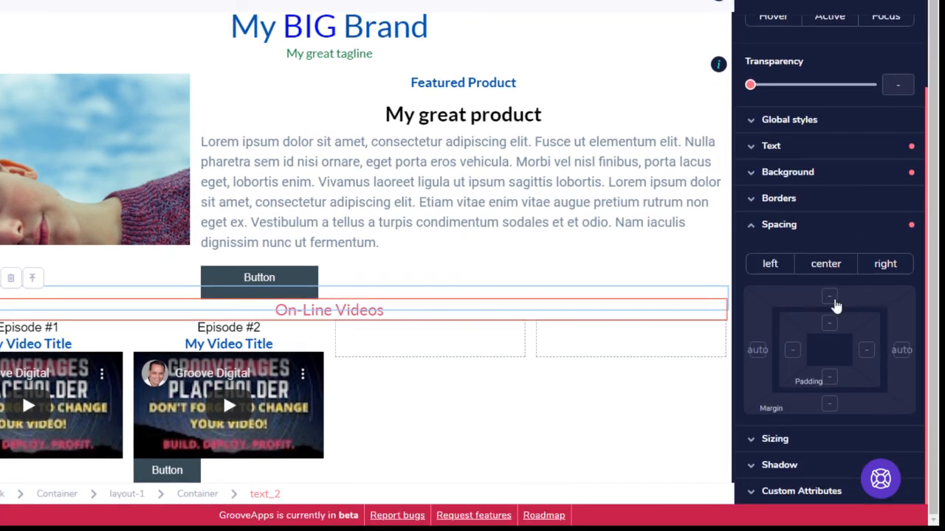
left_click(829, 296)
left_click_drag(751, 433, 808, 428)
left_click(829, 404)
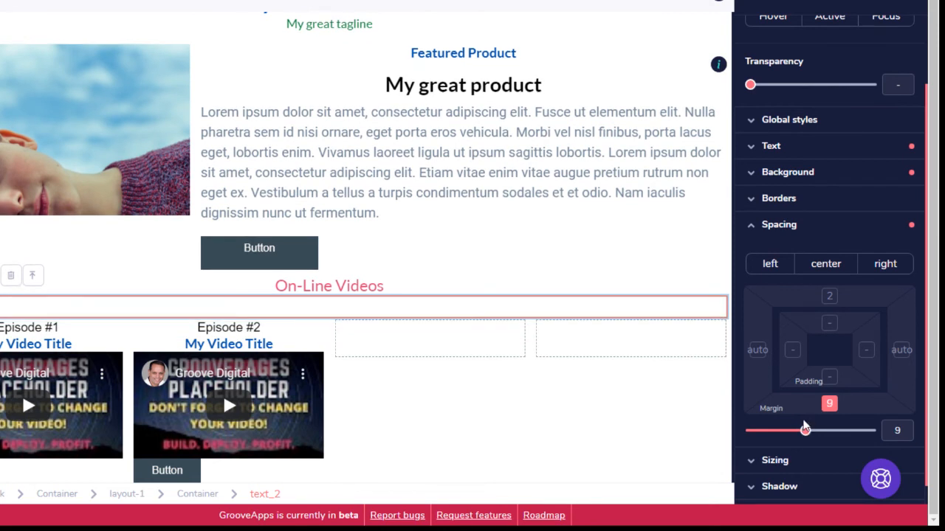
left_click(829, 295)
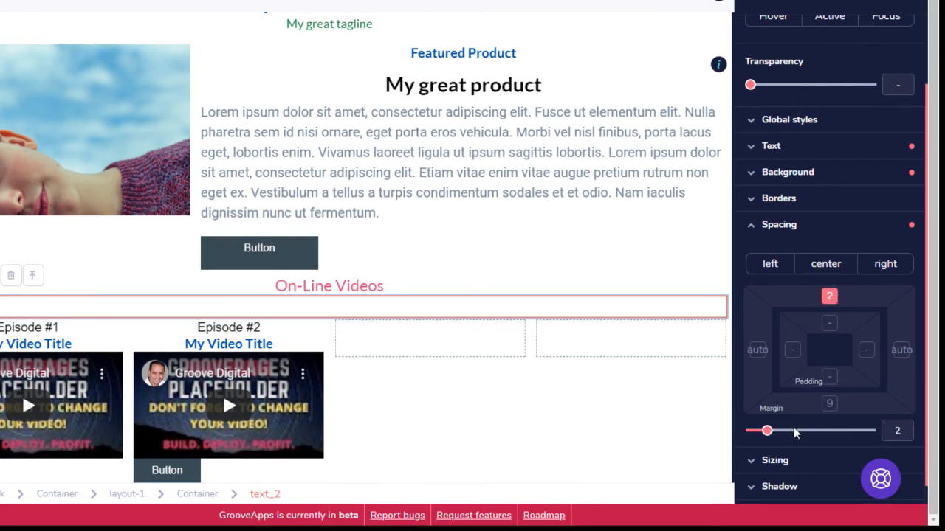
left_click_drag(768, 433, 783, 433)
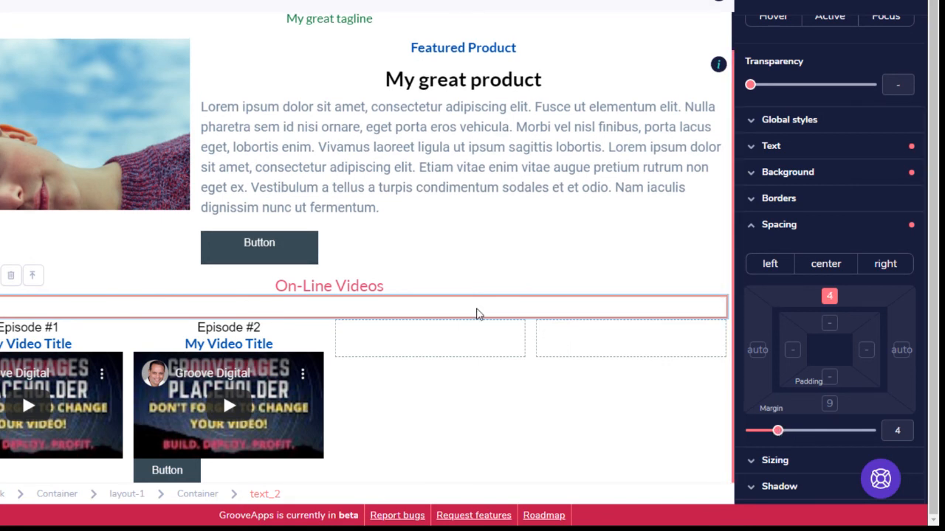
double_click(401, 295)
left_click(479, 413)
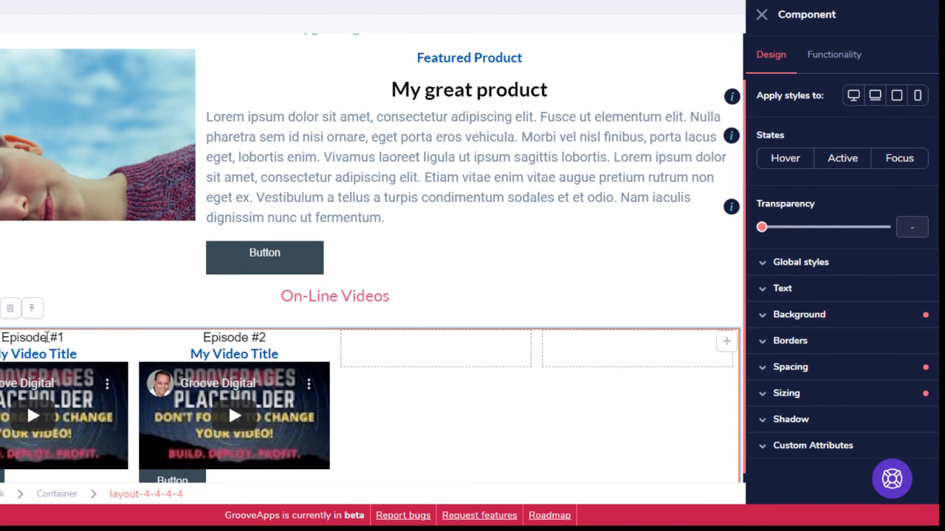
Set the bottom margin of the "Episode #1" heading to 2
left_click(29, 340)
left_click(770, 338)
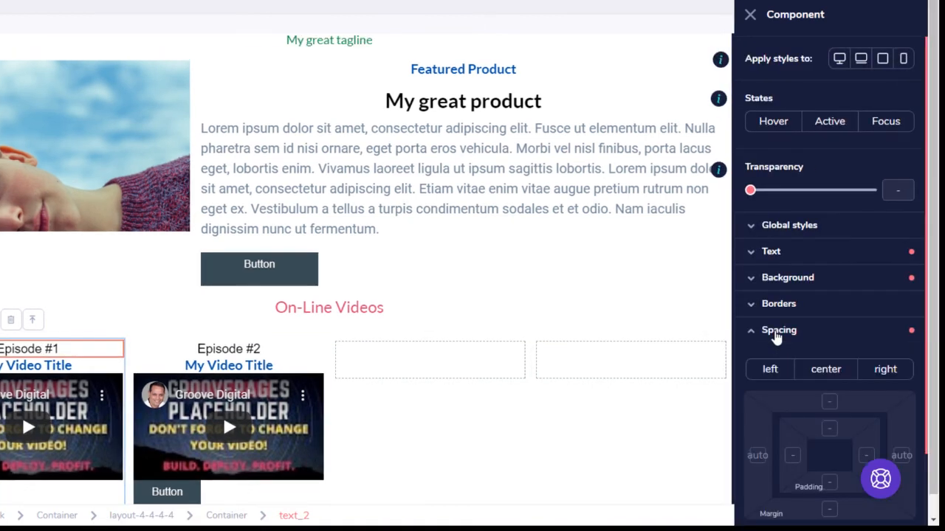
scroll(868, 396, "down", 1)
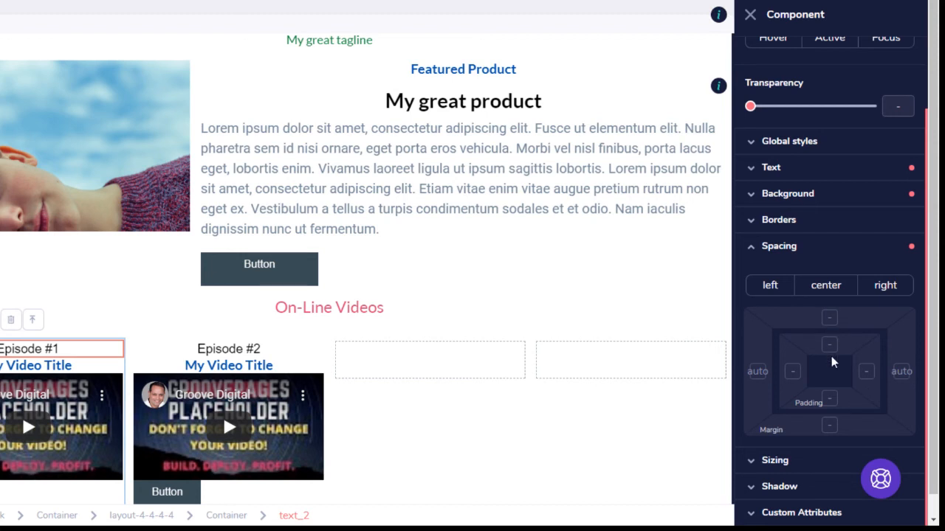
left_click(831, 428)
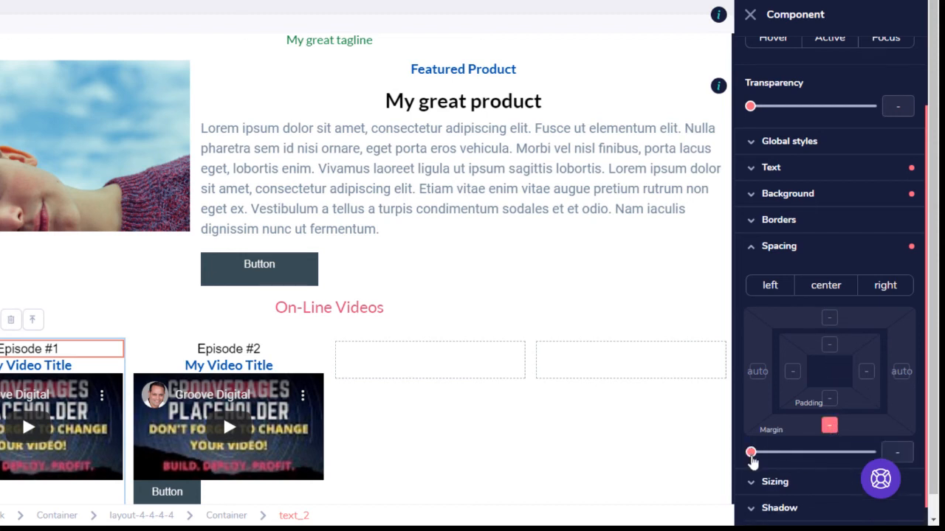
mouse_move(753, 459)
left_mouse_down()
mouse_move(775, 459)
mouse_move(767, 458)
left_mouse_up()
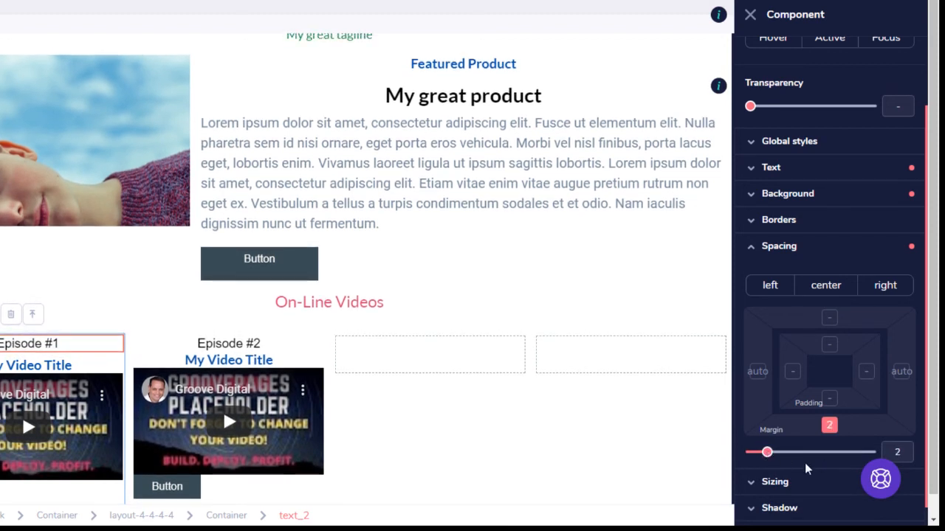
Add a small bottom margin to the "My Video Title" heading in the "Episode #1" column
left_click(36, 367)
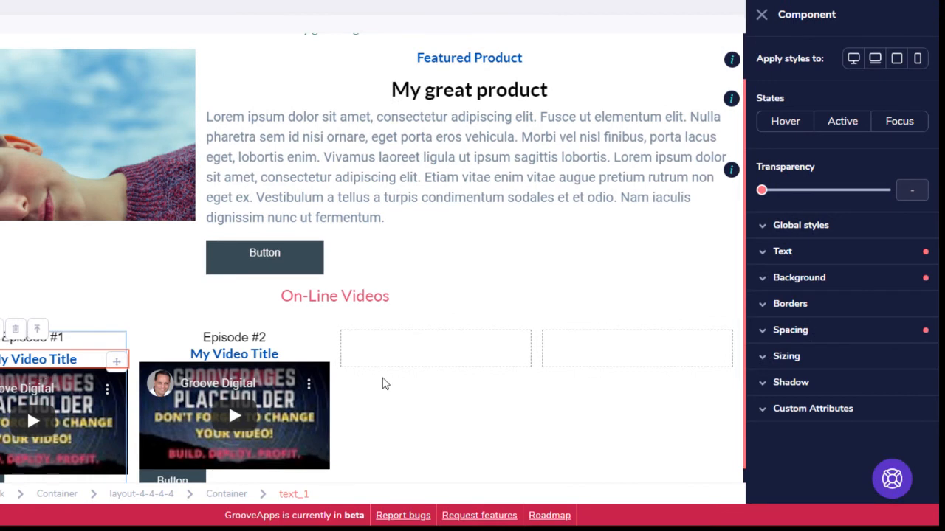
left_click(803, 359)
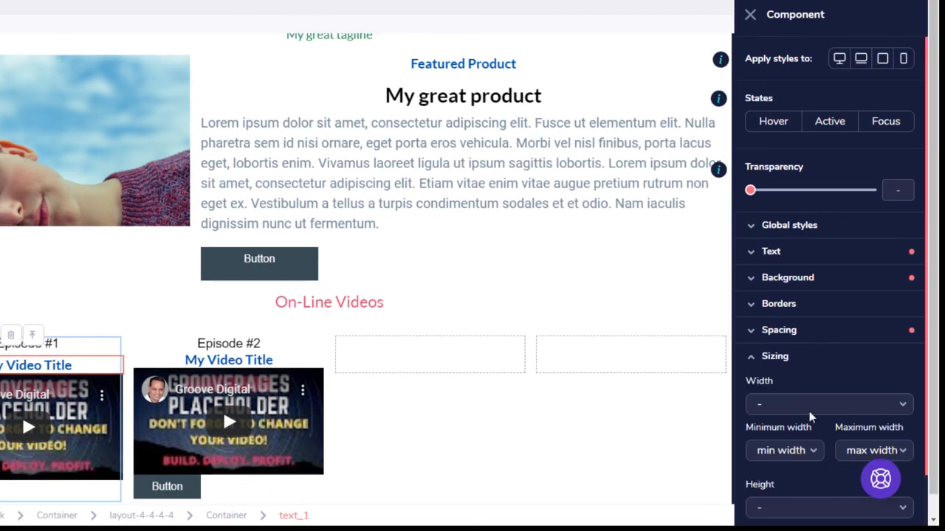
left_click(824, 332)
left_click(830, 510)
left_click_drag(754, 435, 767, 439)
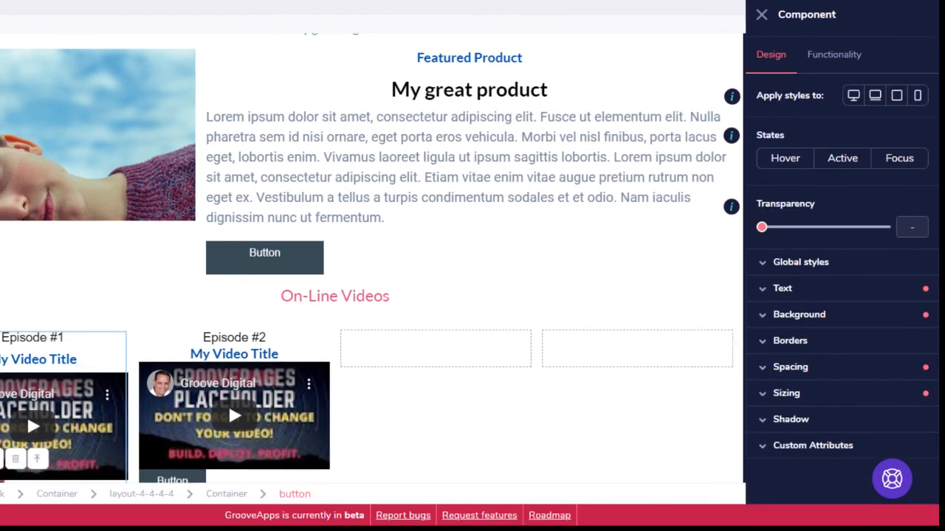
Set the top margin of the button below the first video to 2
scroll(29, 420, "down", 1)
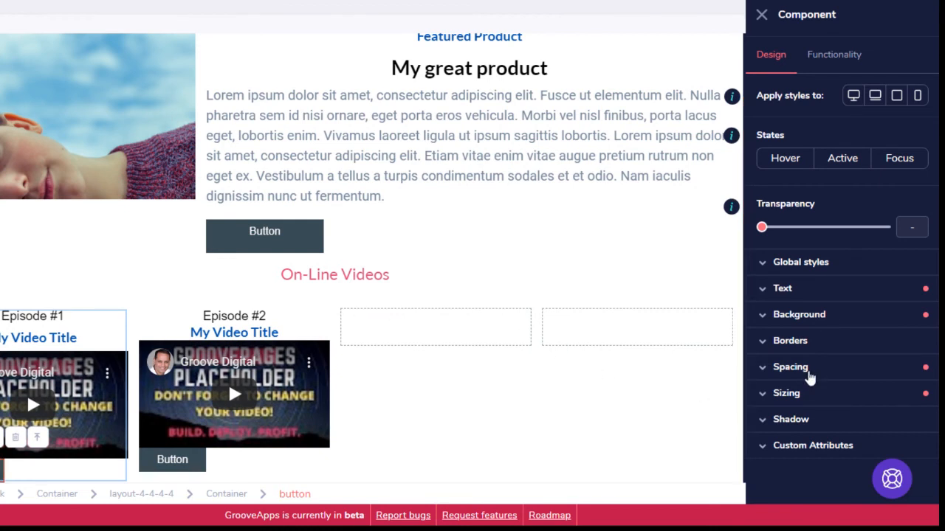
left_click(809, 375)
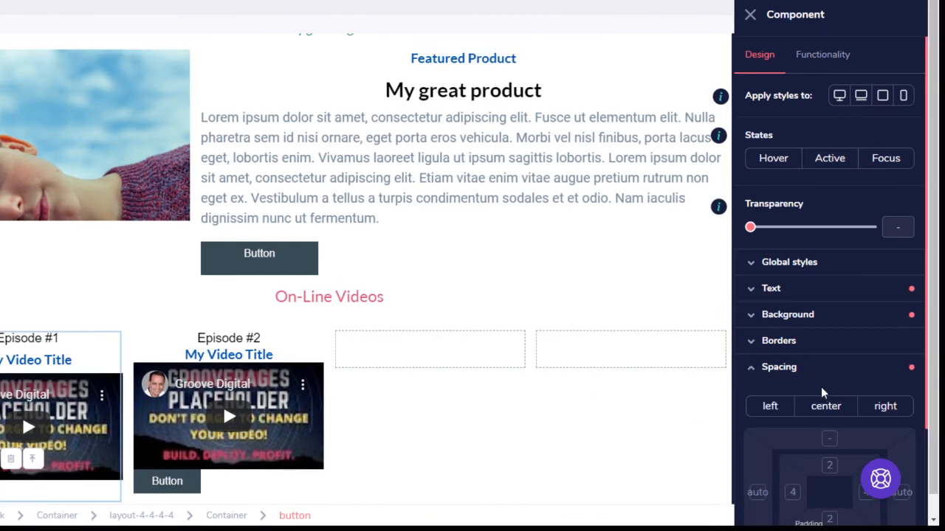
left_click(828, 317)
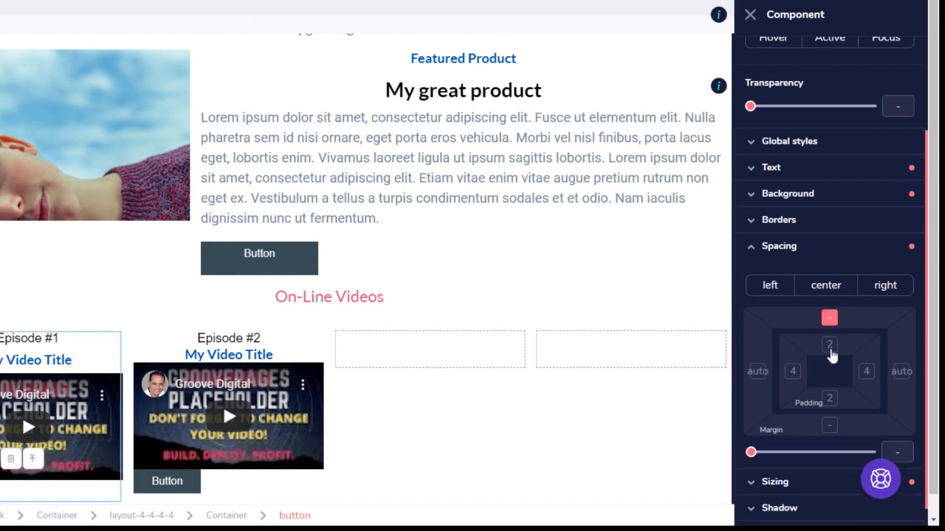
left_click_drag(751, 454, 768, 453)
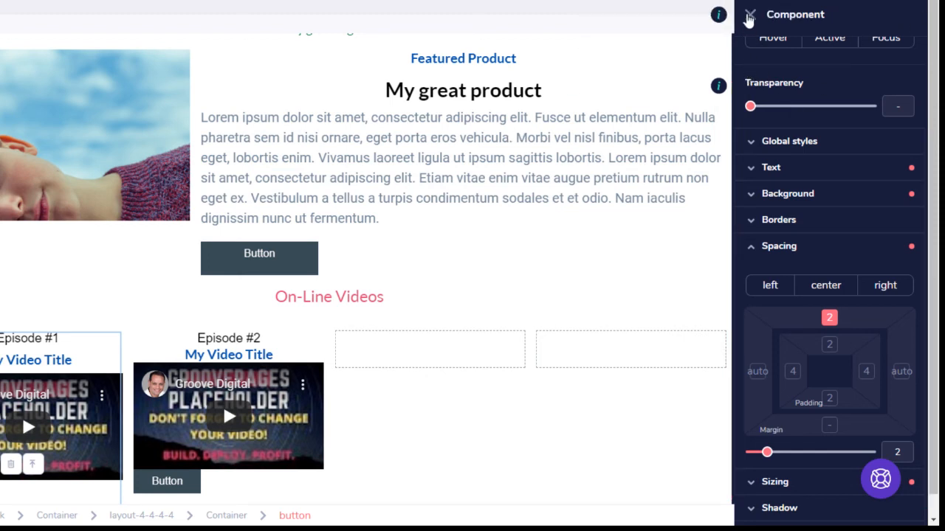
left_click(747, 15)
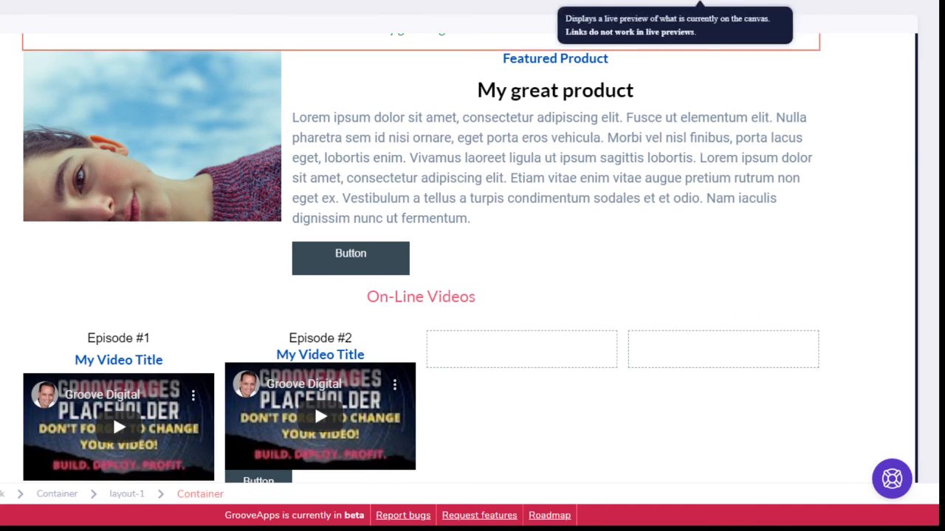
Open a live preview of the page and review its layout from the brand header to the videos section
left_click(700, 0)
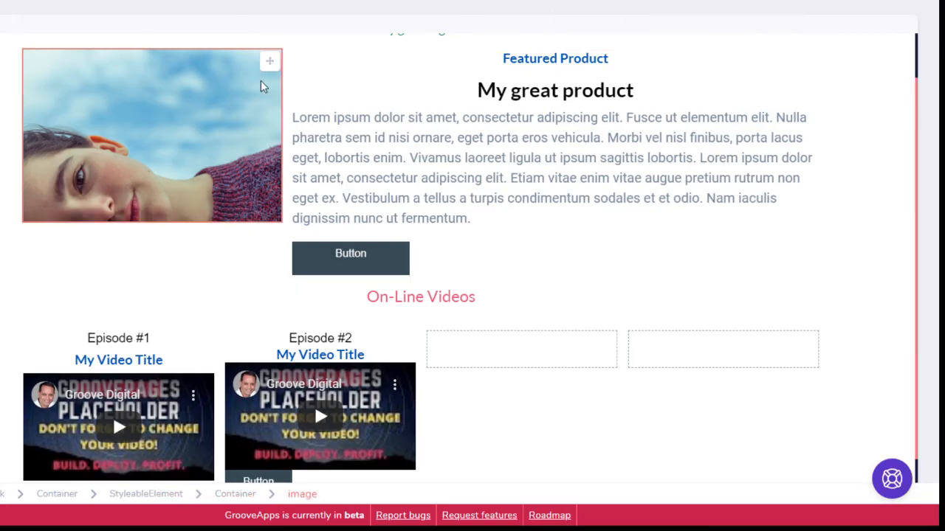
scroll(318, 170, "up", 1)
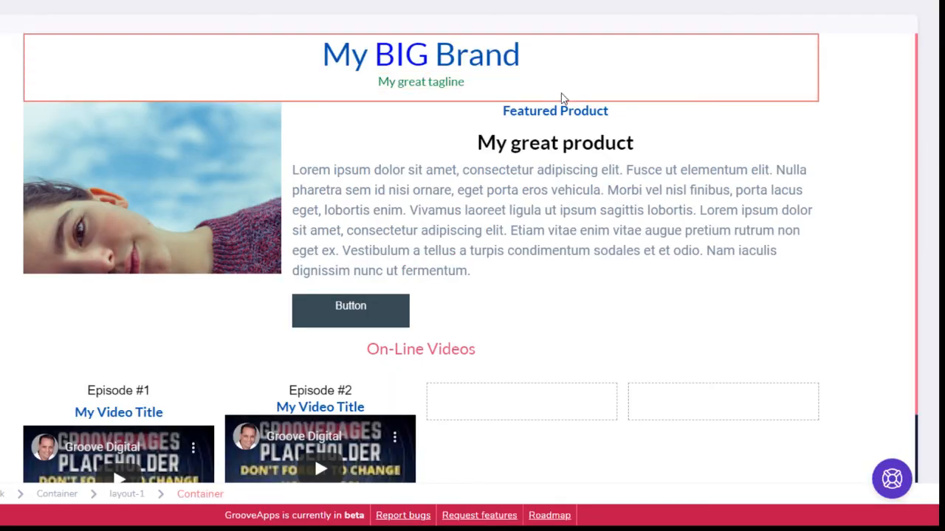
scroll(59, 207, "down", 1)
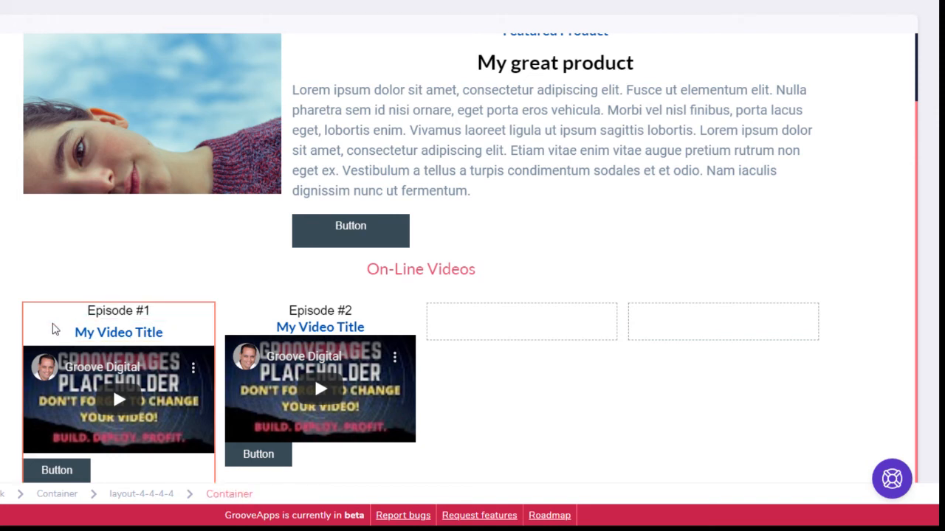
Give the "Episode #1" column a light blue background color at 90% transparency
left_click(54, 329)
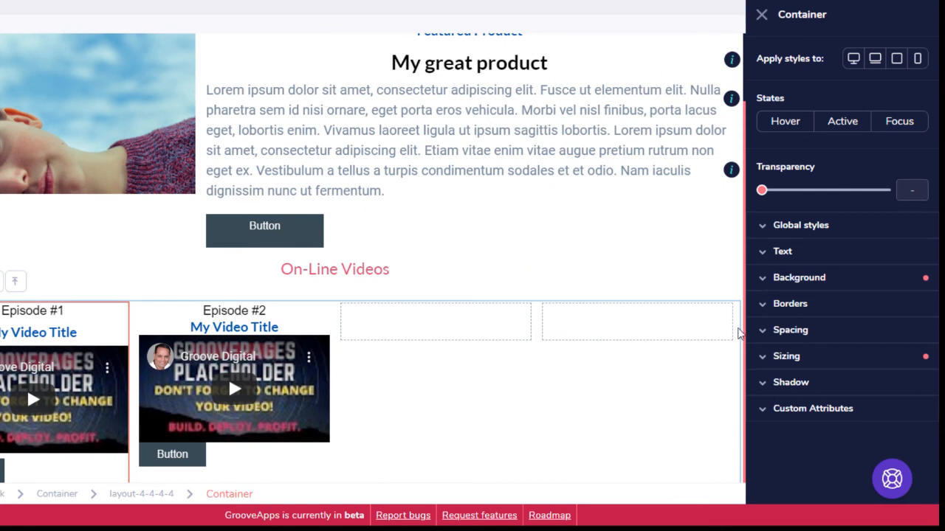
left_click(810, 278)
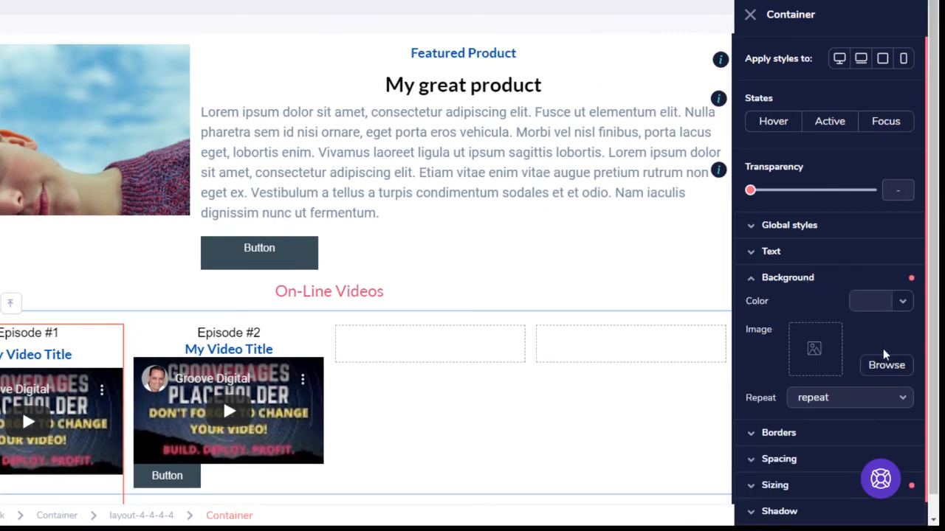
left_click(903, 303)
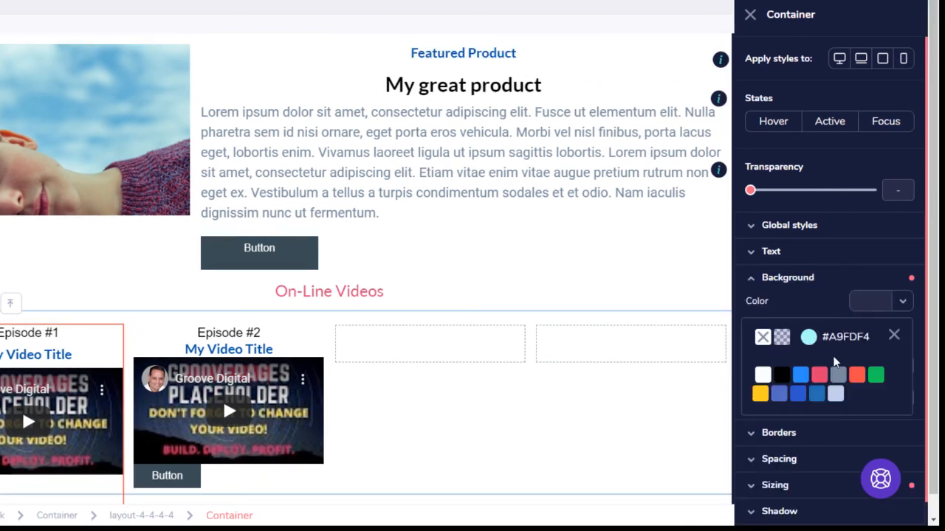
mouse_move(801, 377)
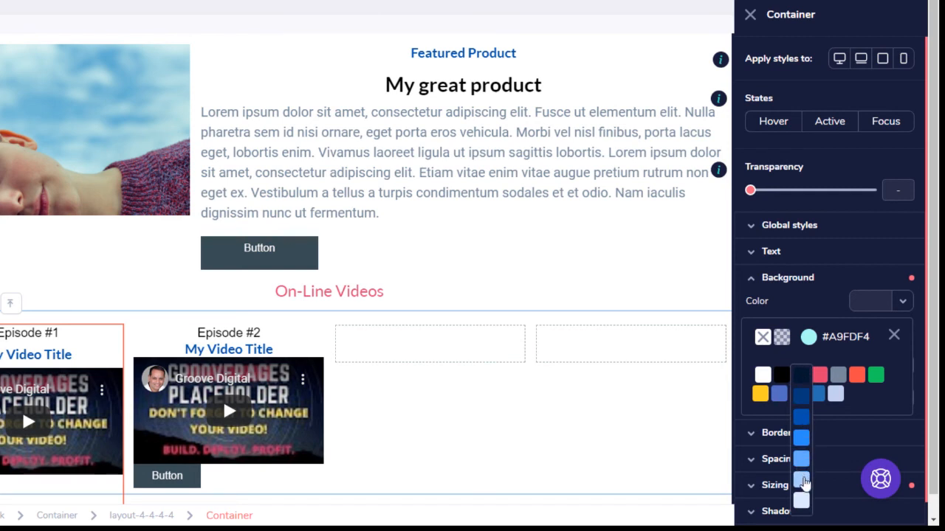
left_click(803, 481)
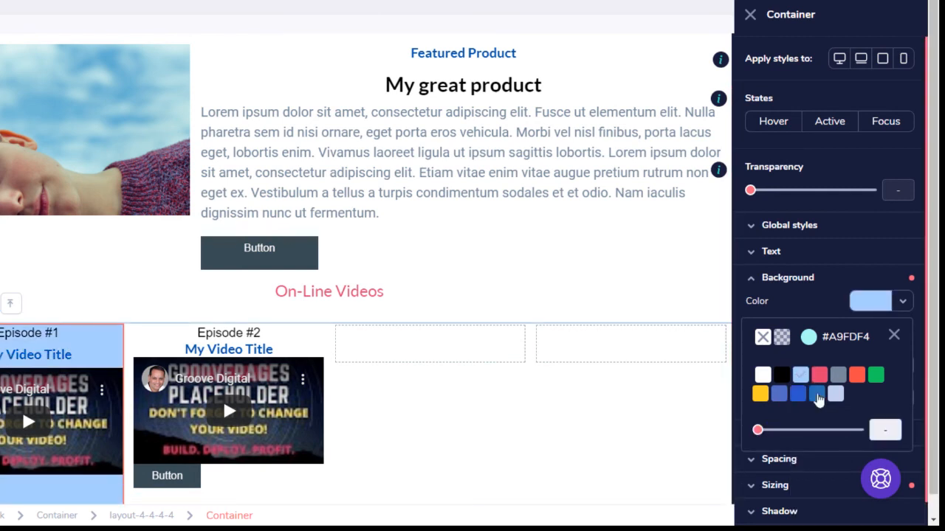
mouse_move(802, 382)
left_click_drag(760, 434, 781, 433)
left_click_drag(776, 438, 850, 431)
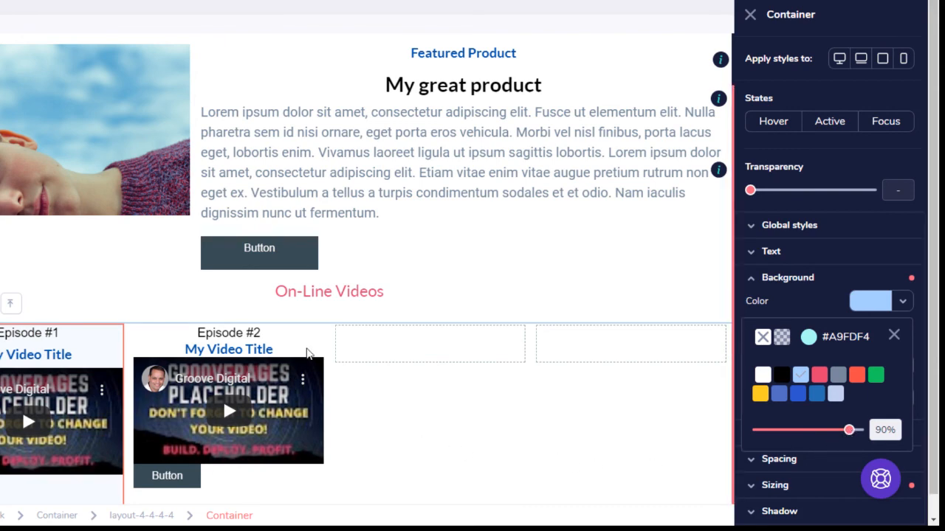
left_click(151, 350)
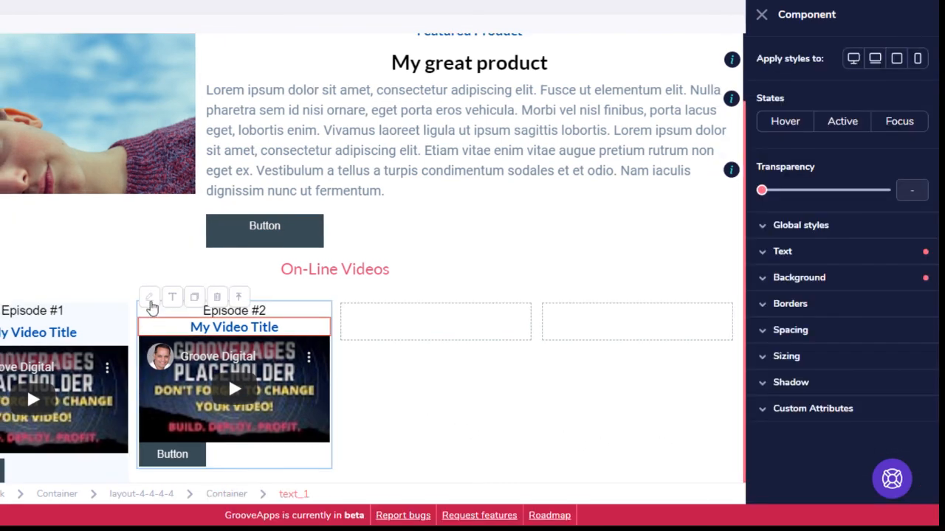
left_click(156, 315)
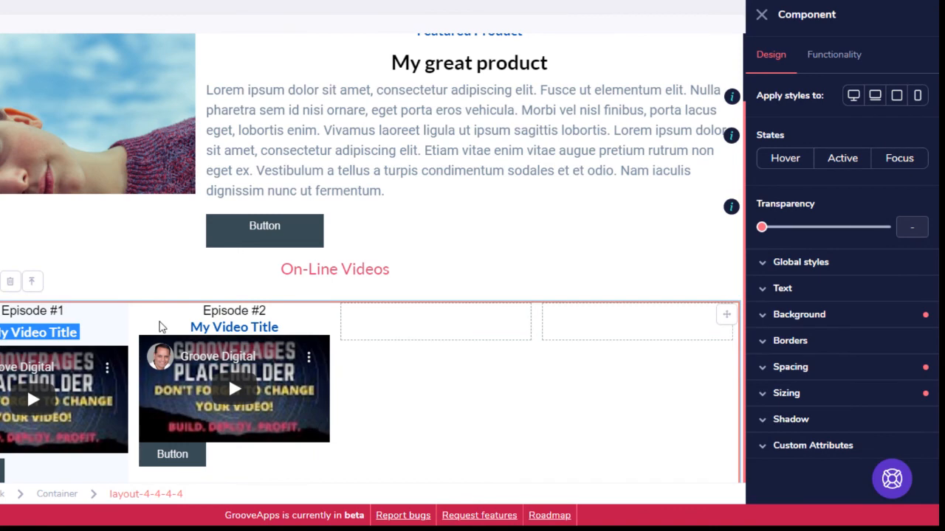
left_click(158, 326)
left_click(147, 313)
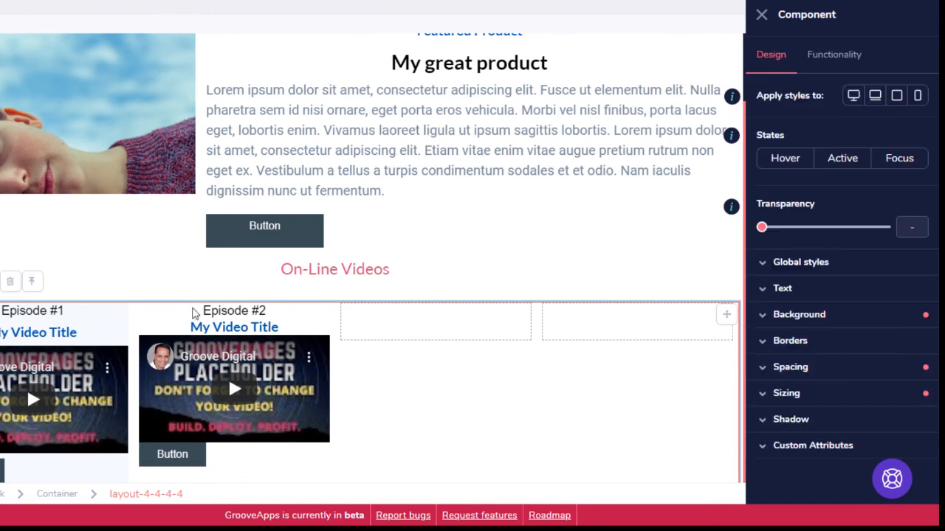
left_click(284, 290)
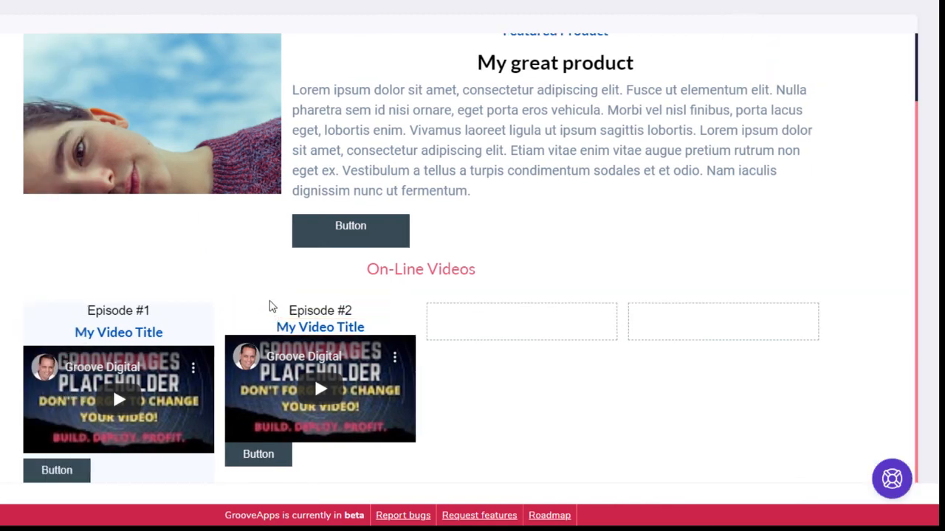
left_click(279, 314)
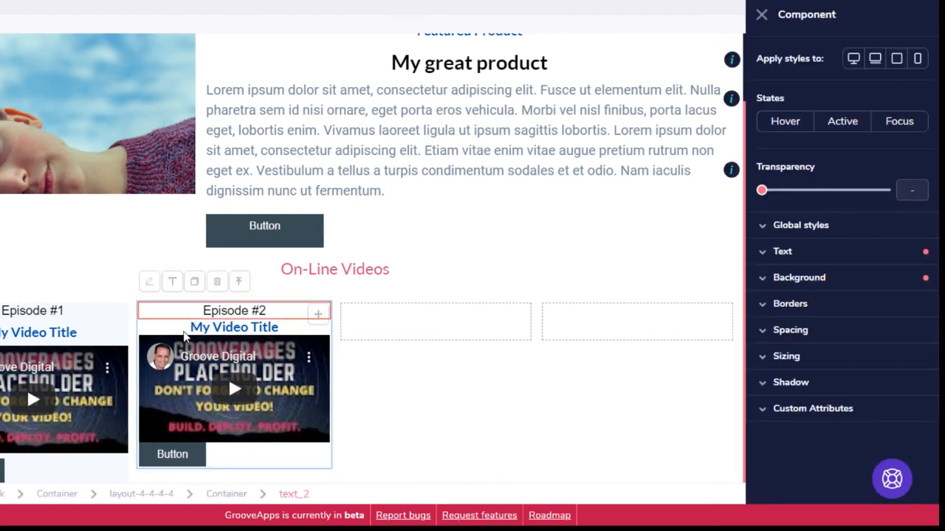
Give the "Episode #2" column a light pink background color at 70% transparency
left_click(233, 467)
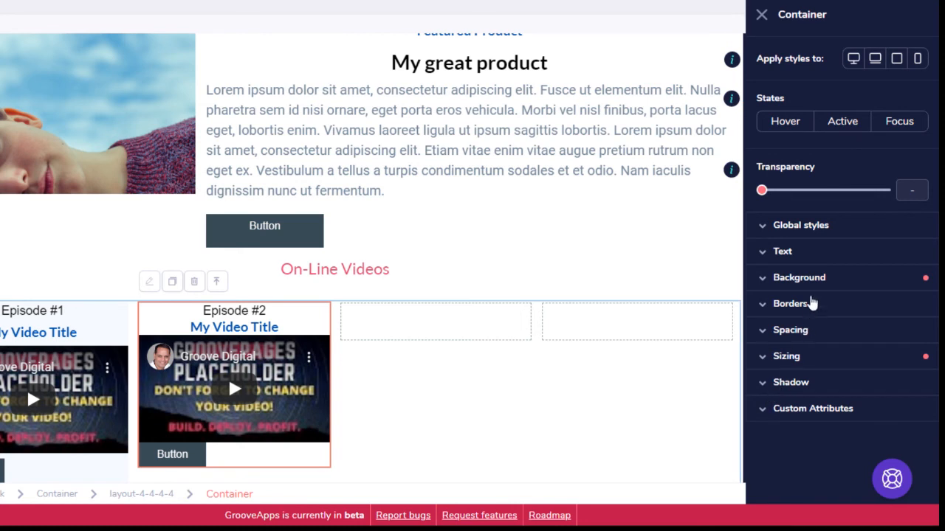
left_click(814, 283)
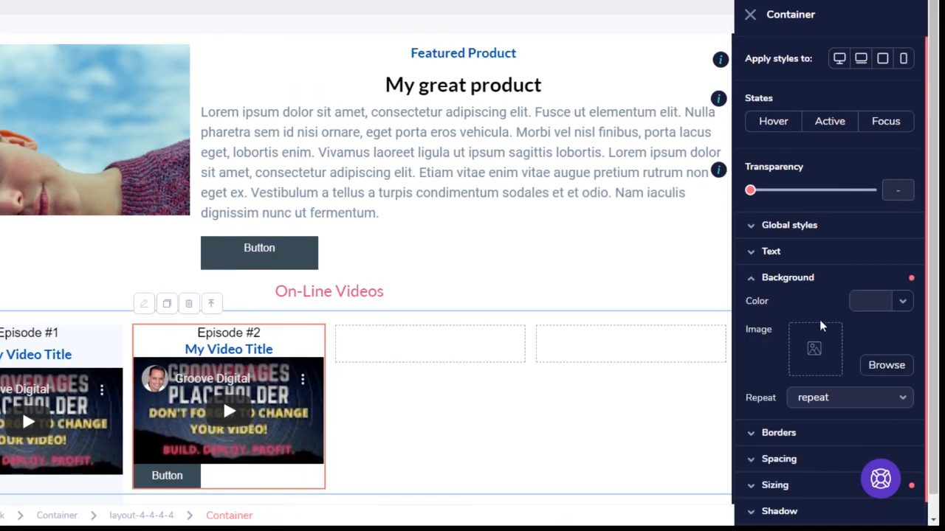
left_click(903, 303)
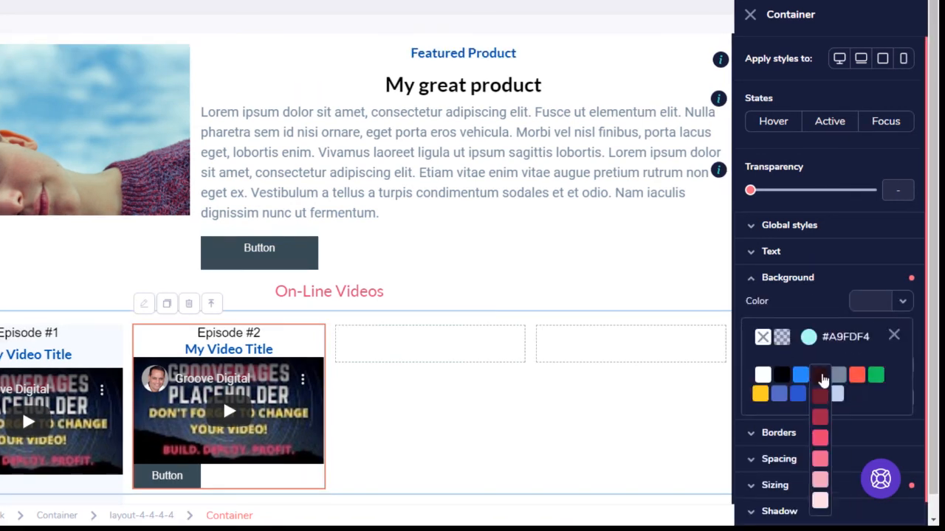
left_click(822, 492)
left_click_drag(757, 430, 829, 430)
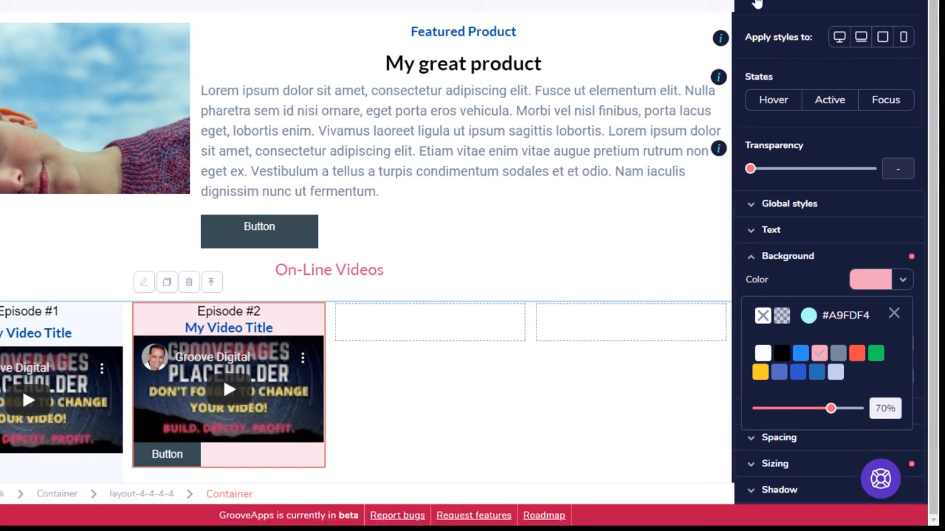
left_click(758, 3)
Give the whole block holding the four video columns a light red-orange background at 80% transparency and check it in the live preview
left_click(52, 340)
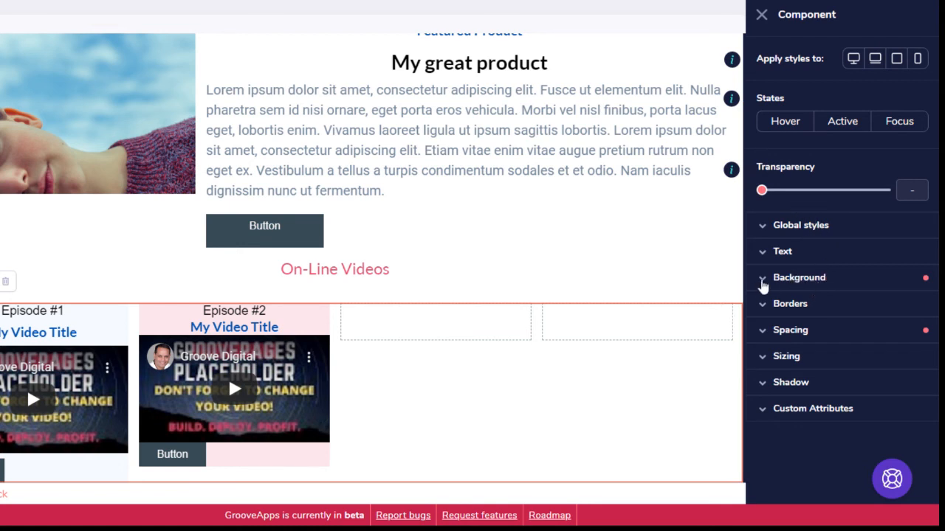
left_click(761, 281)
left_click(901, 302)
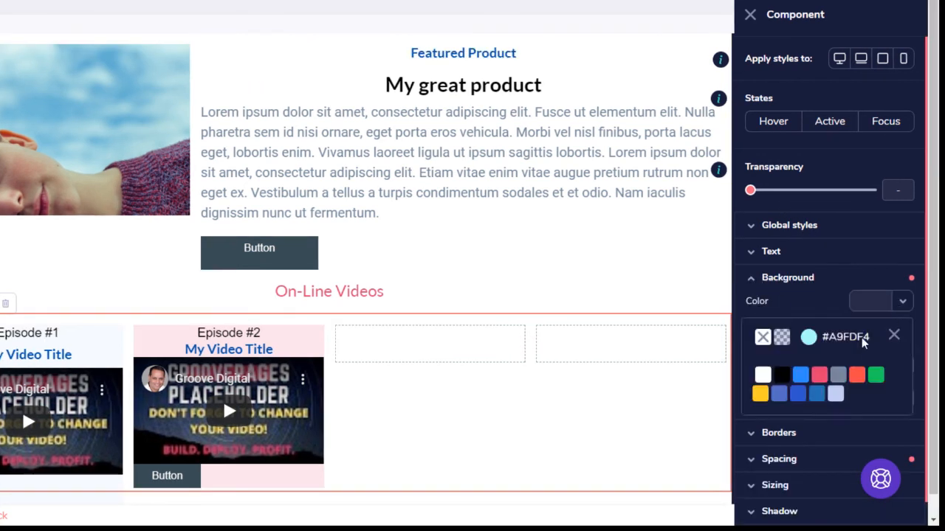
mouse_move(800, 375)
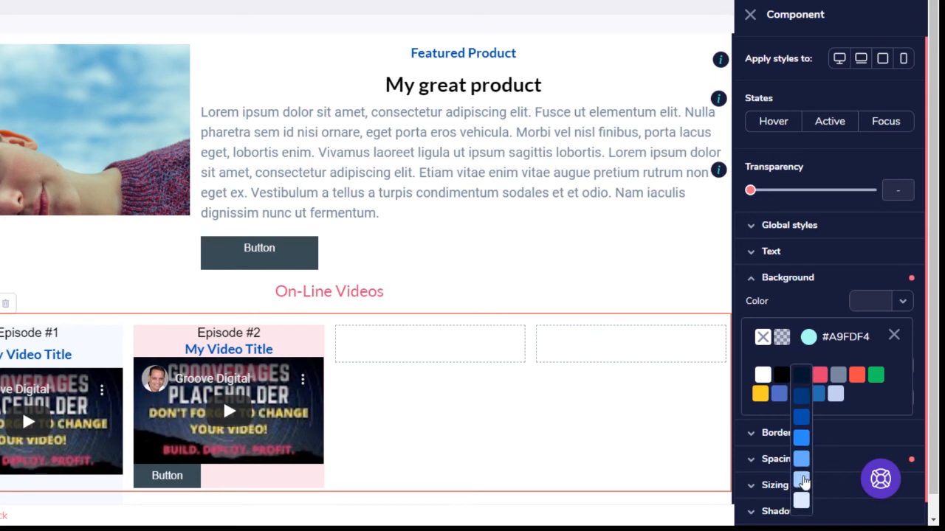
mouse_move(856, 377)
left_click(856, 486)
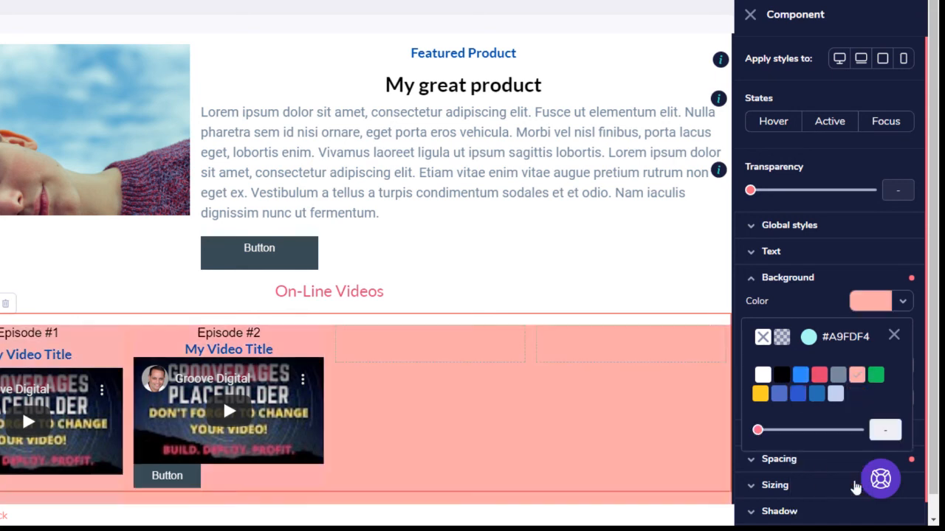
left_click_drag(758, 431, 844, 427)
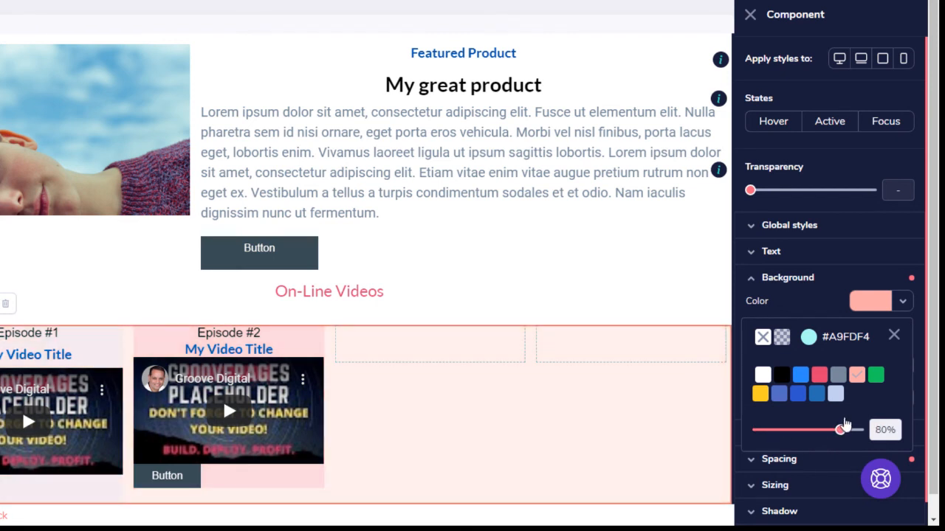
left_click(750, 18)
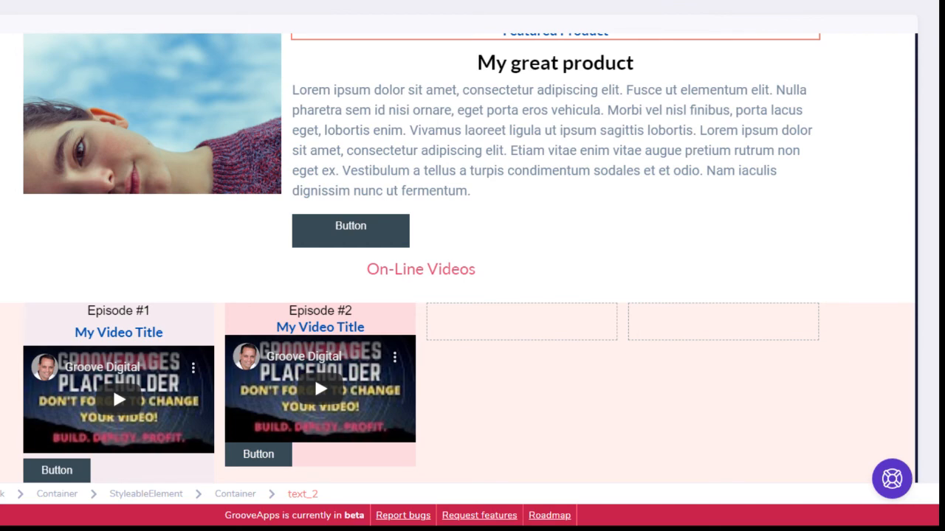
left_click(700, 1)
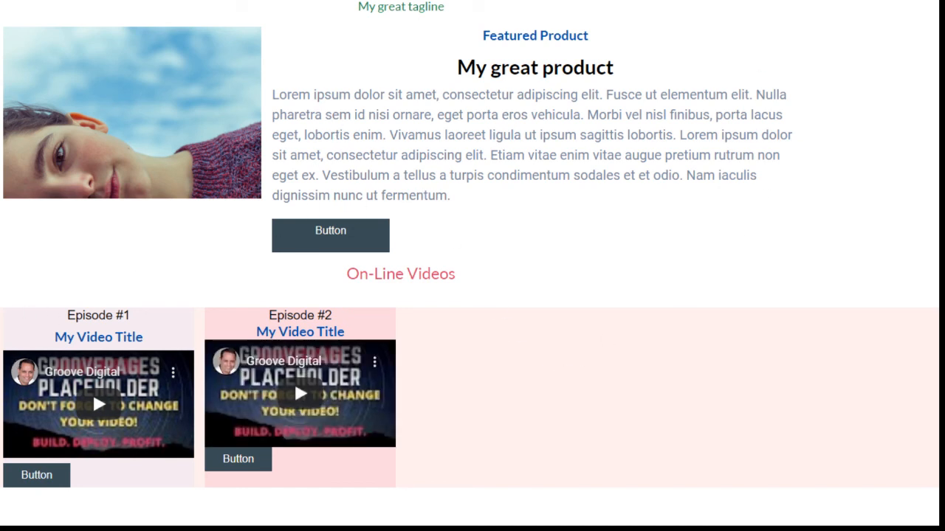
left_click(442, 2)
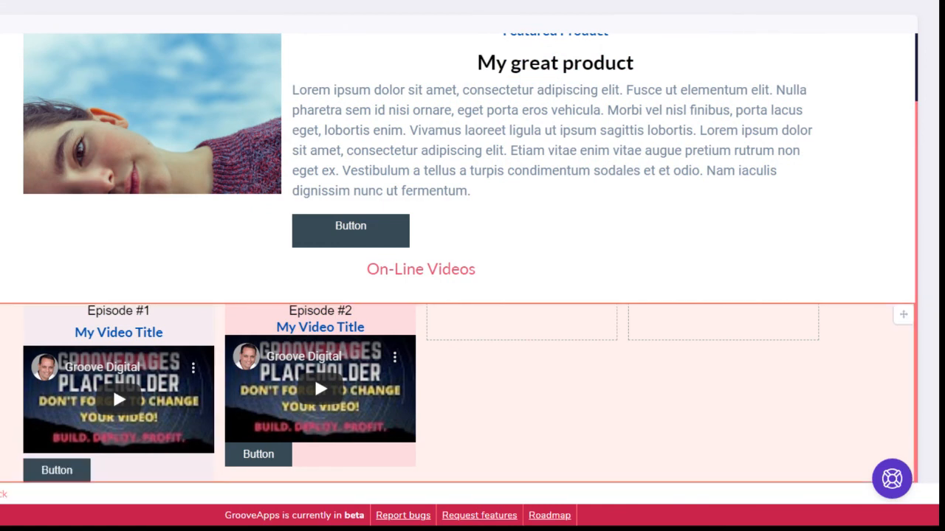
Change the background color of the whole four-column video block to light blue
left_click(314, 375)
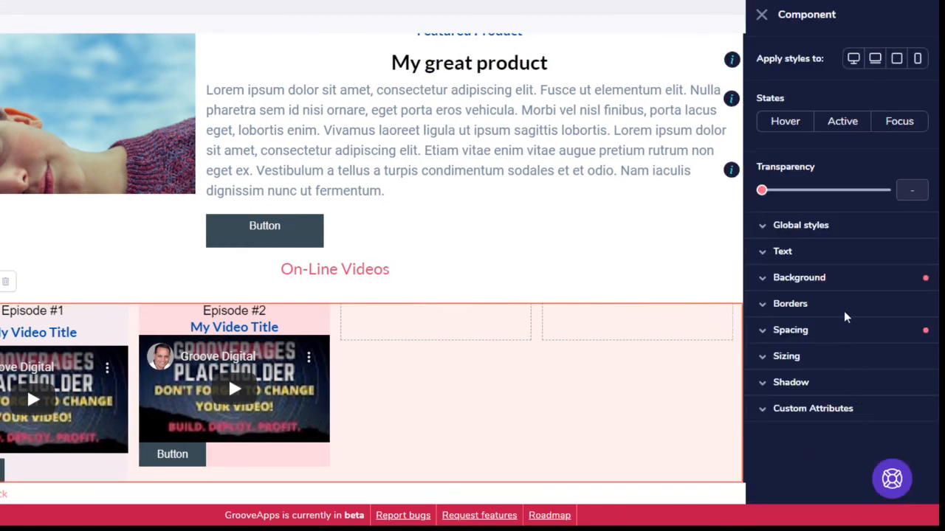
left_click(868, 290)
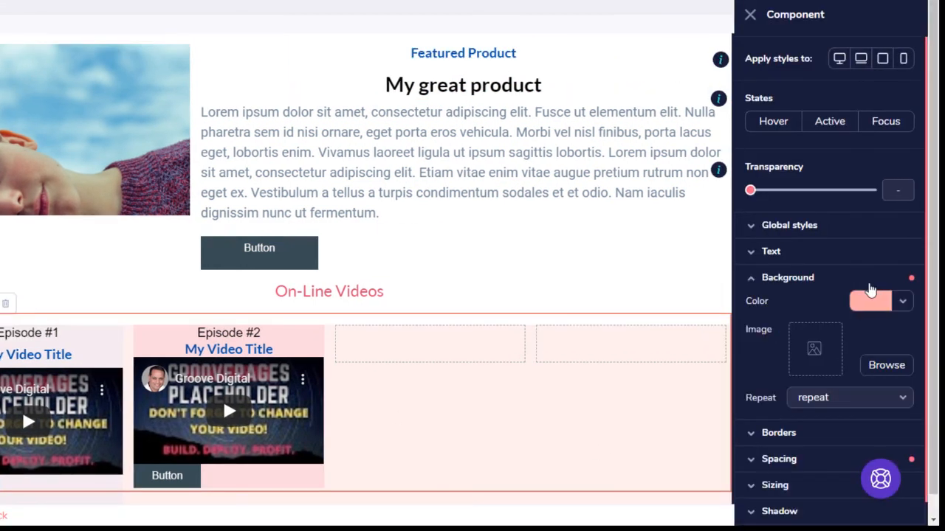
left_click(902, 302)
mouse_move(805, 388)
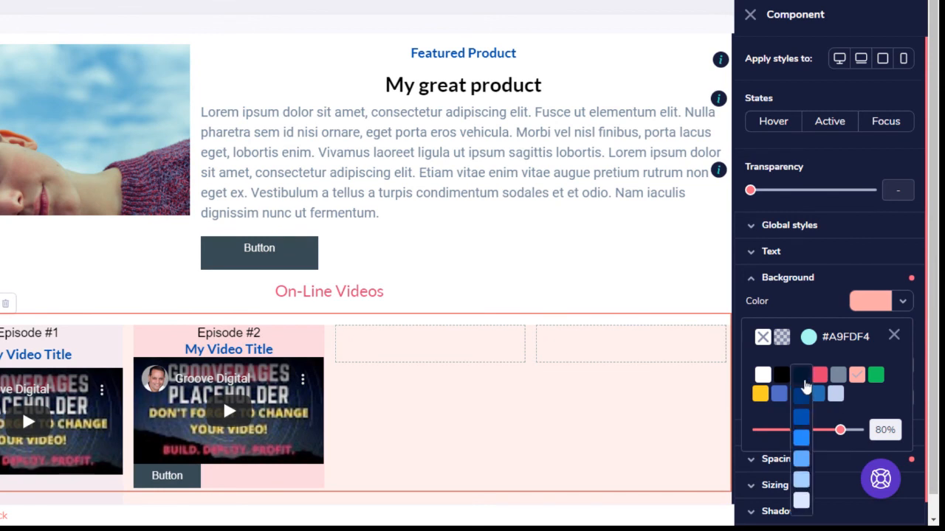
left_click(802, 480)
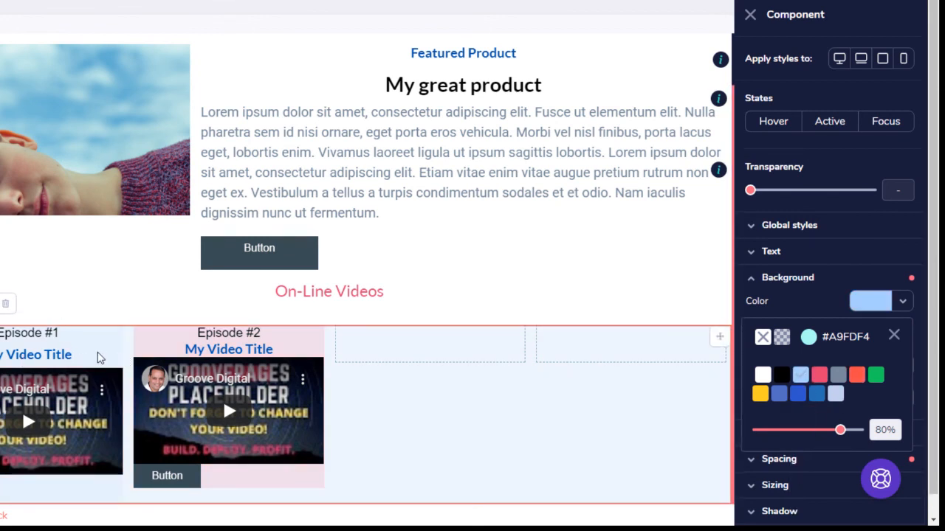
Change the "Episode #2" column's background to a medium light blue and set its transparency to 80%
left_click(140, 337)
double_click(158, 311)
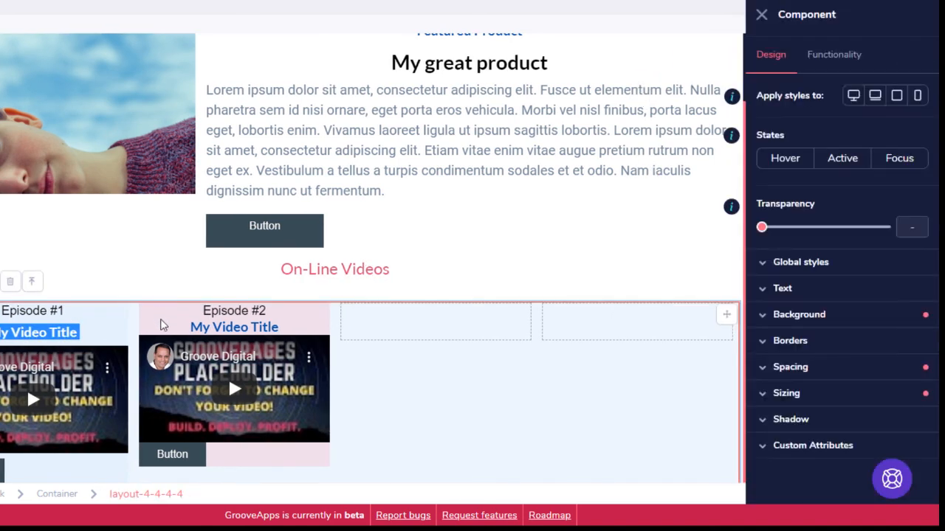
left_click(276, 462)
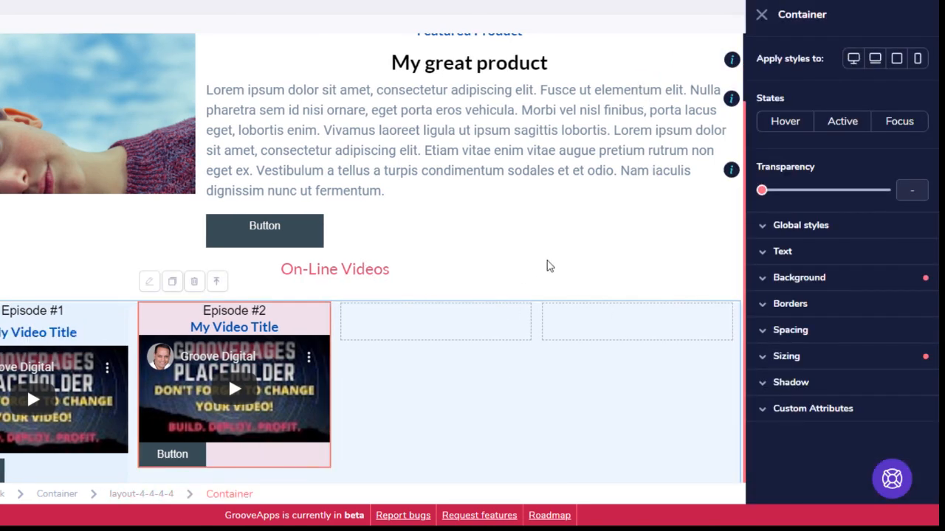
left_click(804, 280)
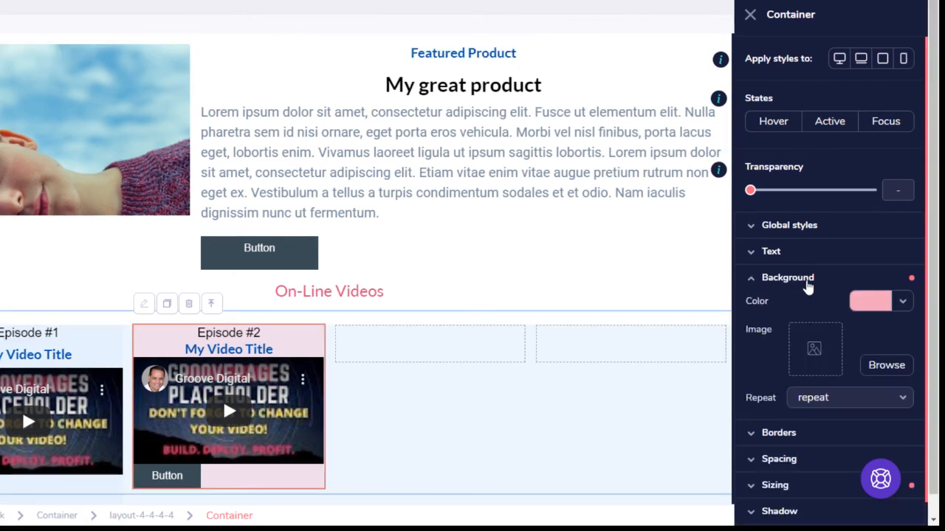
left_click(902, 303)
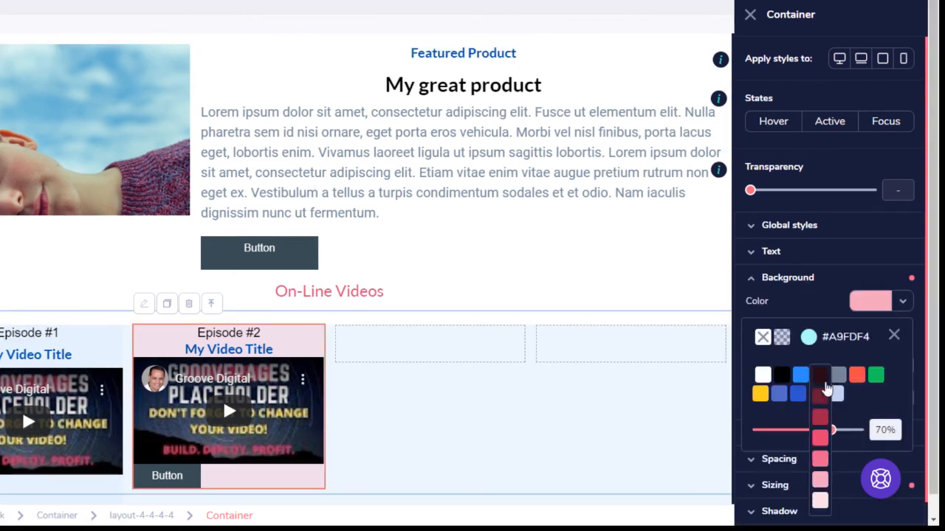
mouse_move(799, 372)
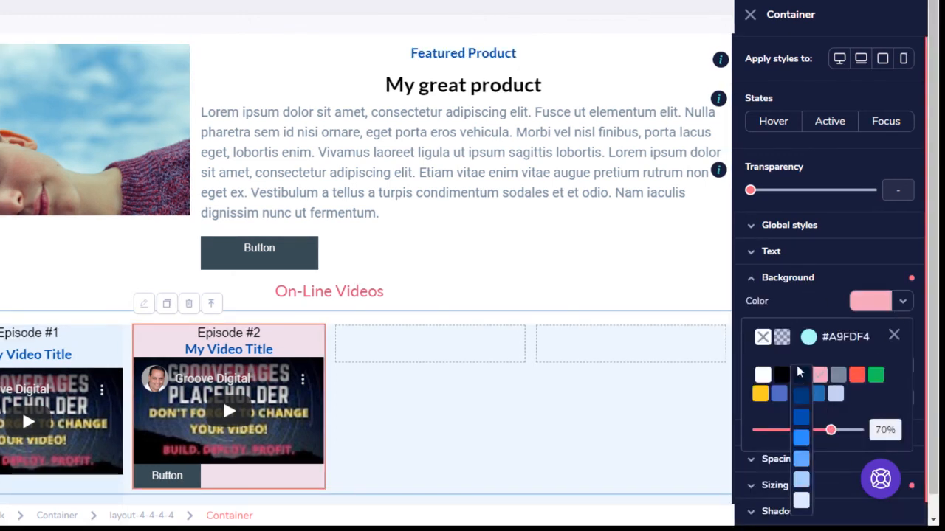
left_click(802, 459)
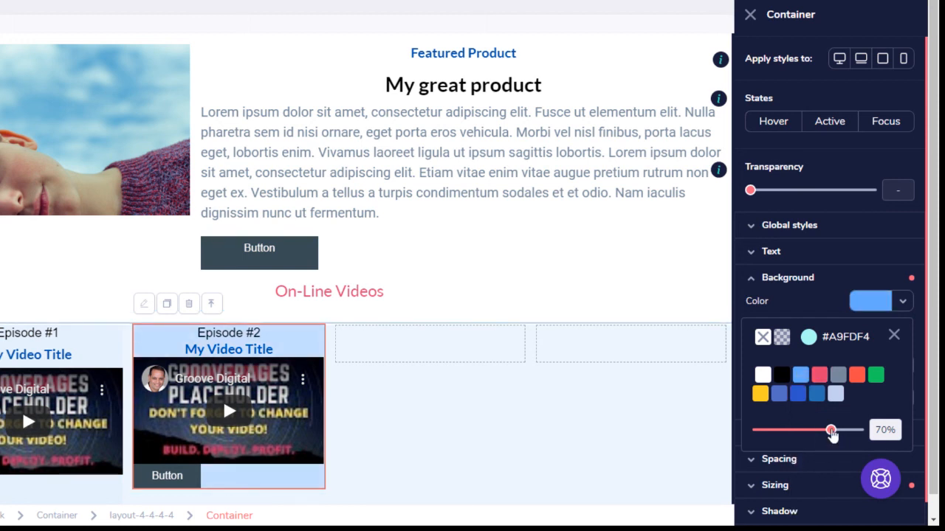
mouse_move(832, 436)
left_mouse_down()
mouse_move(791, 432)
mouse_move(847, 430)
left_mouse_up()
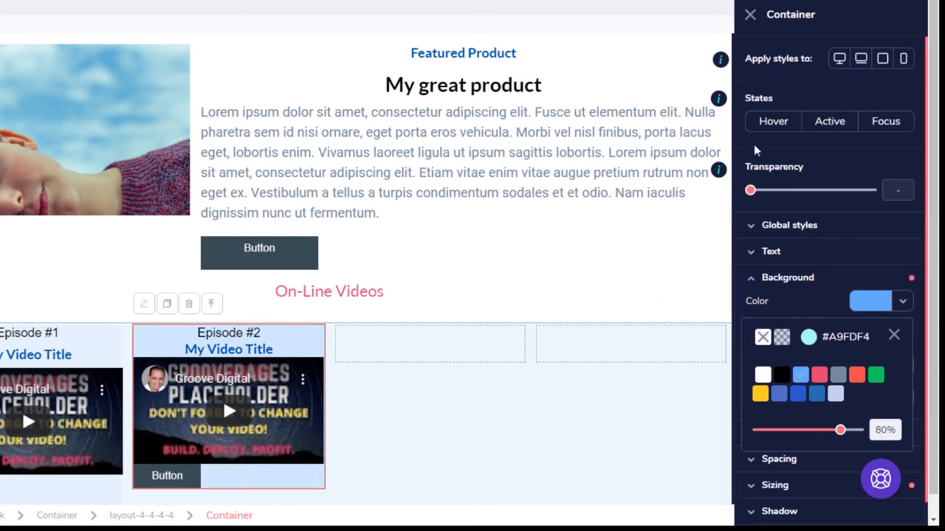
left_click(749, 16)
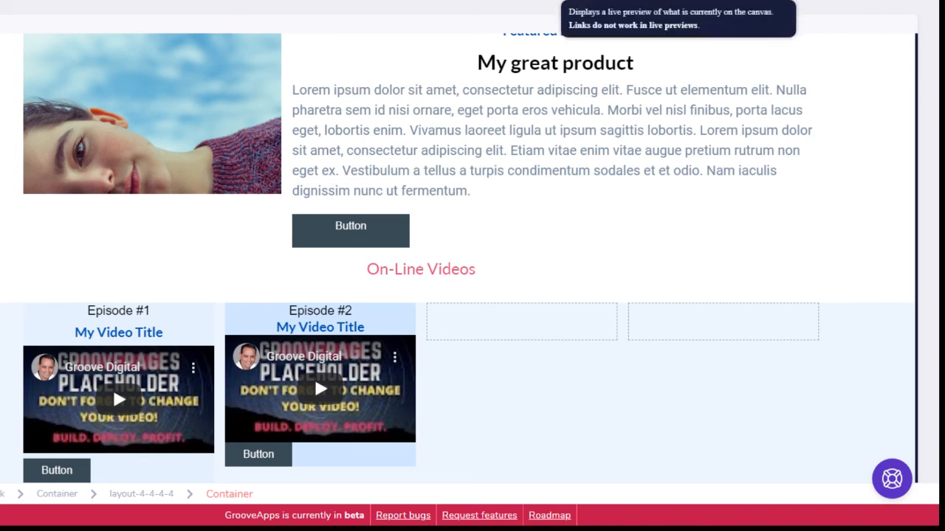
Check the video section's blue backgrounds in the live preview and return to the editor
left_click(678, 2)
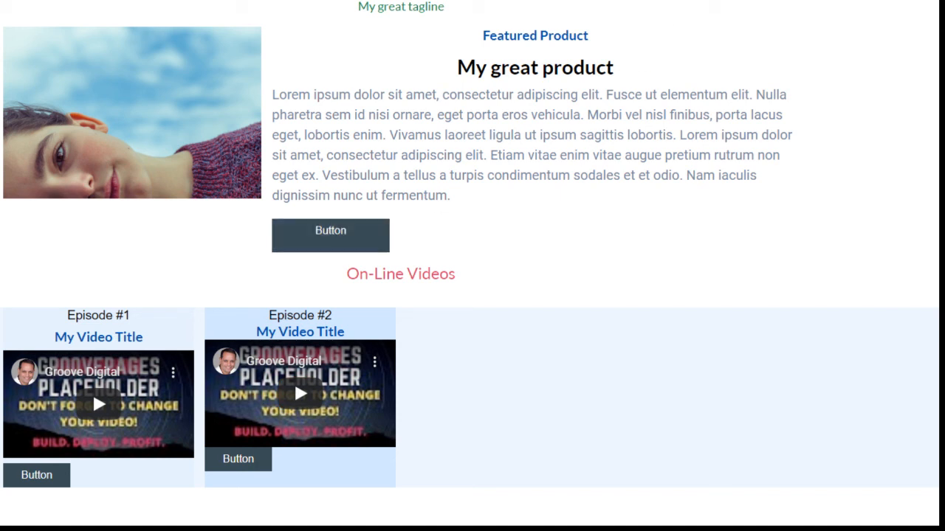
key("ctrl+shift+Tab")
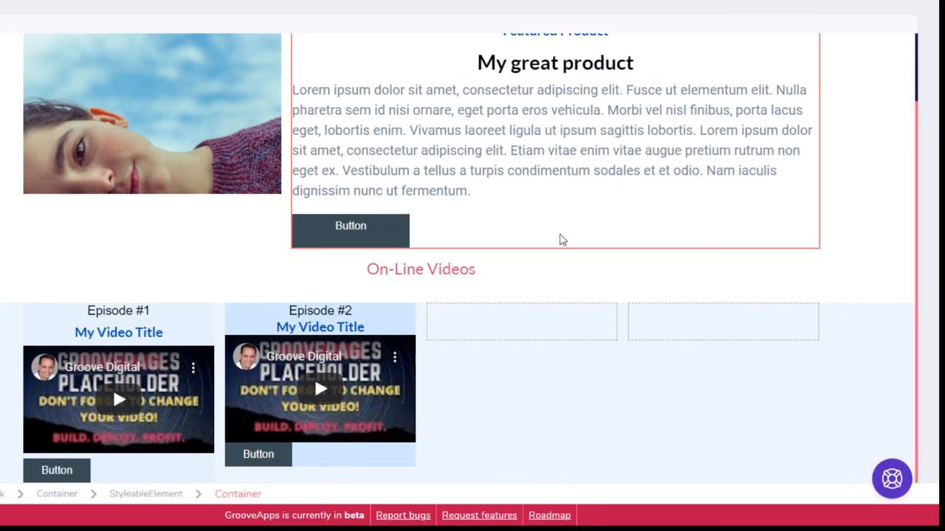
Set the Featured Product button's spacing alignment to center after trying the right and left options
left_click(401, 228)
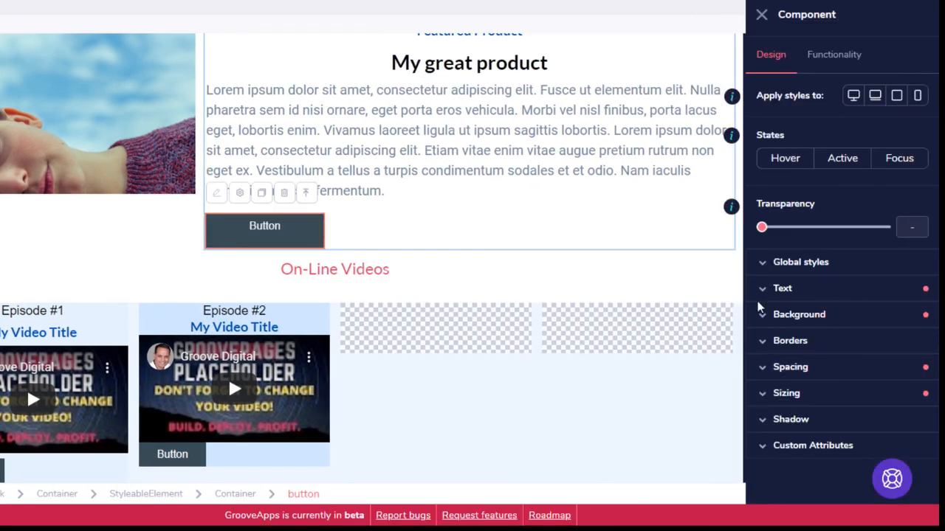
left_click(803, 369)
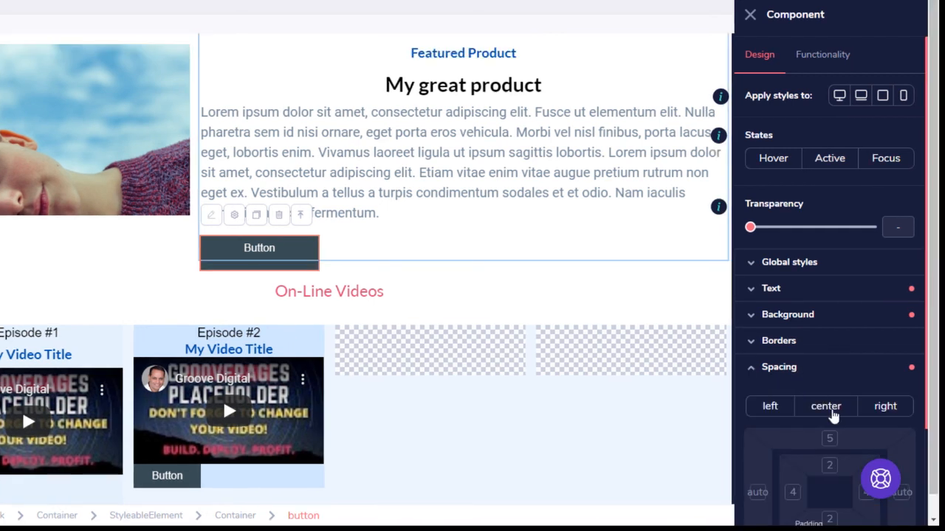
left_click(834, 417)
left_click(881, 416)
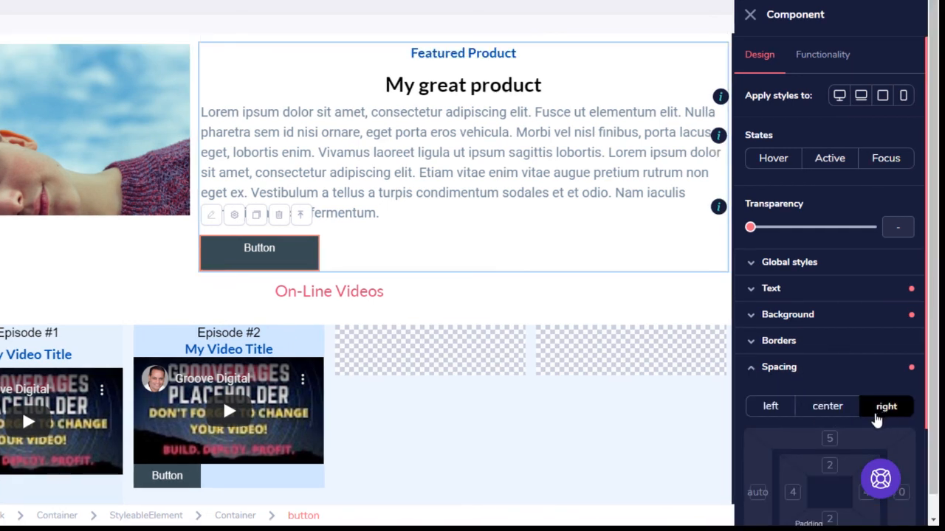
left_click(767, 420)
left_click(825, 414)
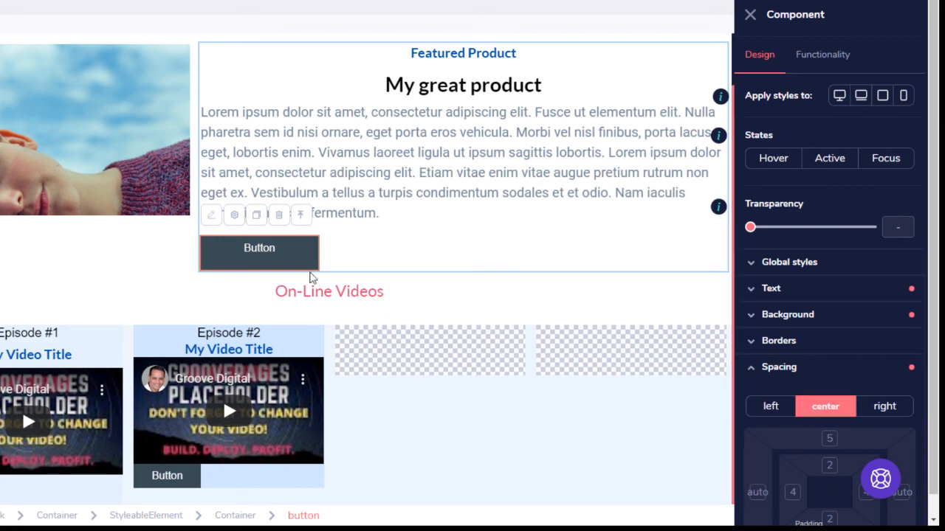
Set the spacing alignment to center for the container holding the featured product's text and button
left_click(357, 253)
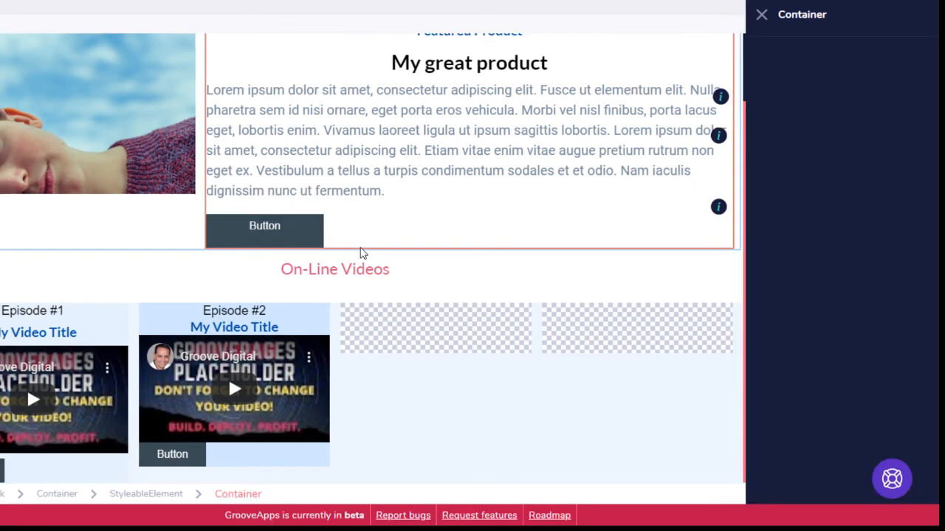
left_click(359, 192)
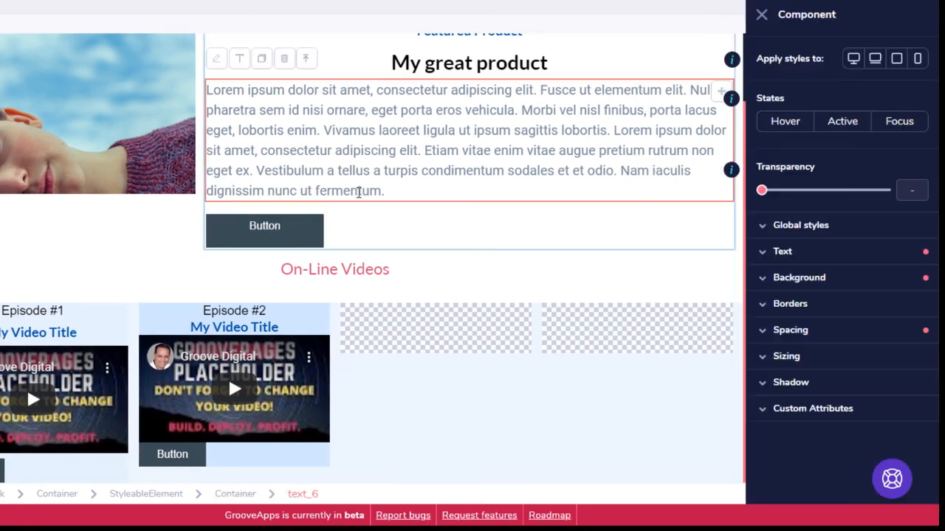
left_click(330, 228)
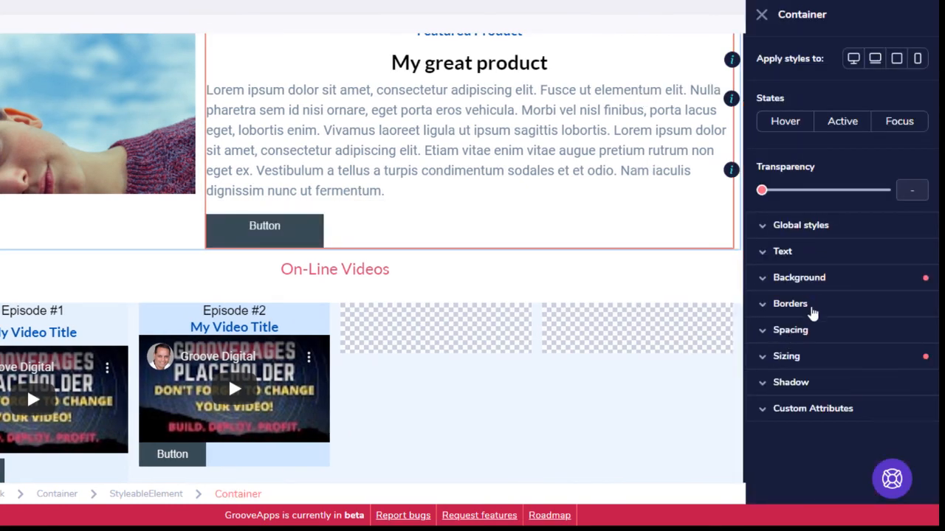
left_click(806, 340)
left_click(827, 371)
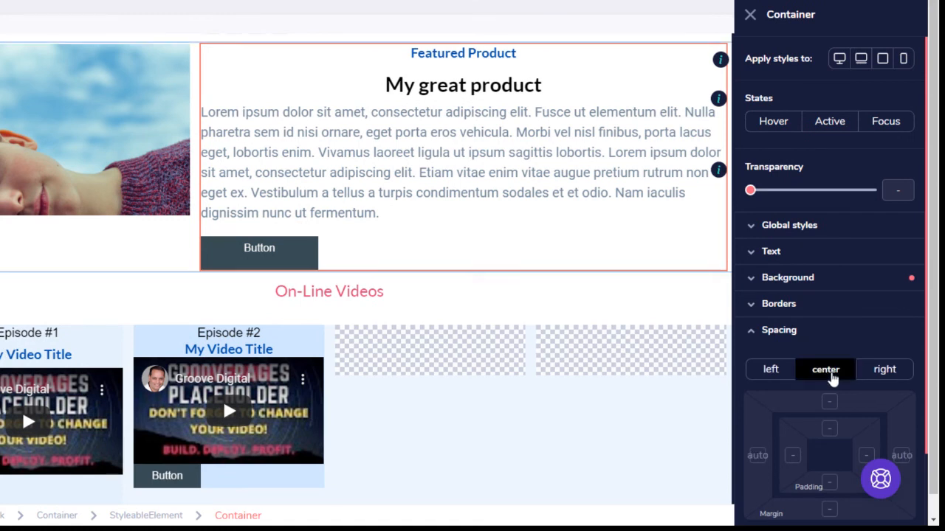
left_click(567, 296)
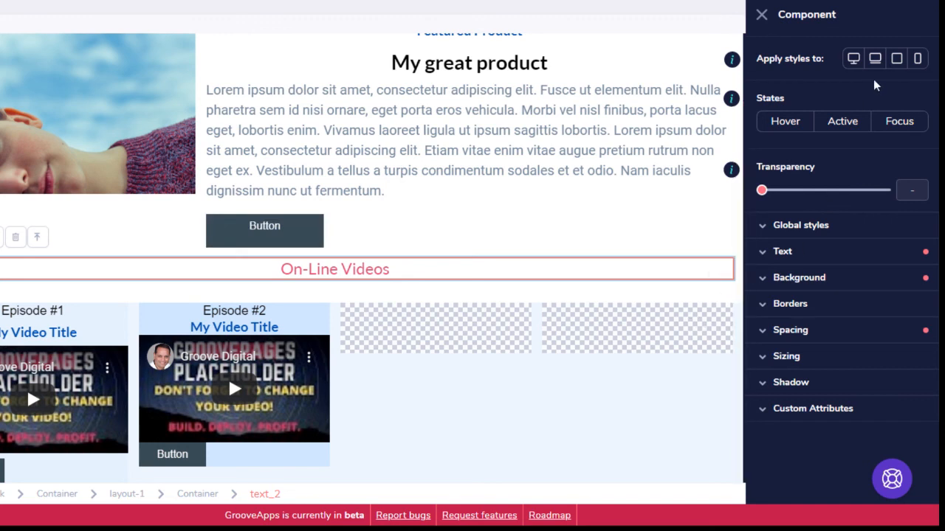
left_click(761, 15)
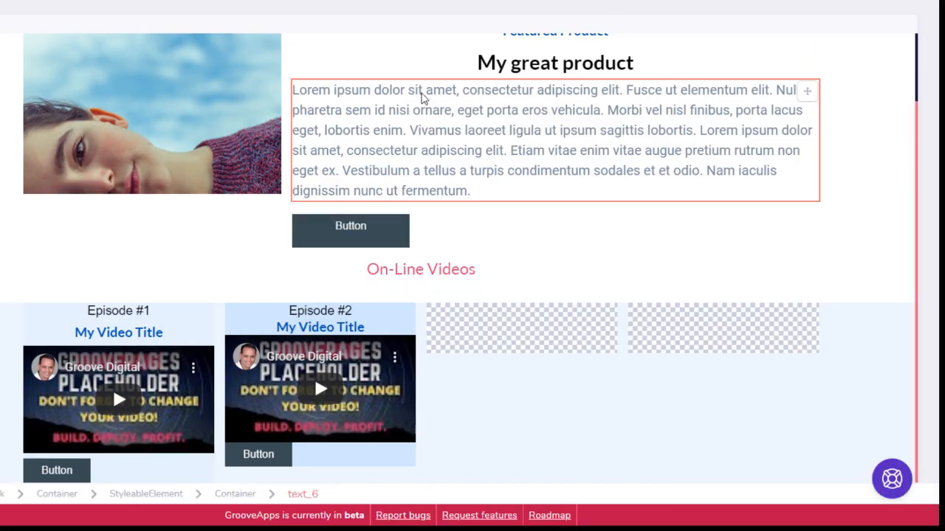
Review the featured product section's alignment in the live preview and close the preview
scroll(631, 152, "up", 1)
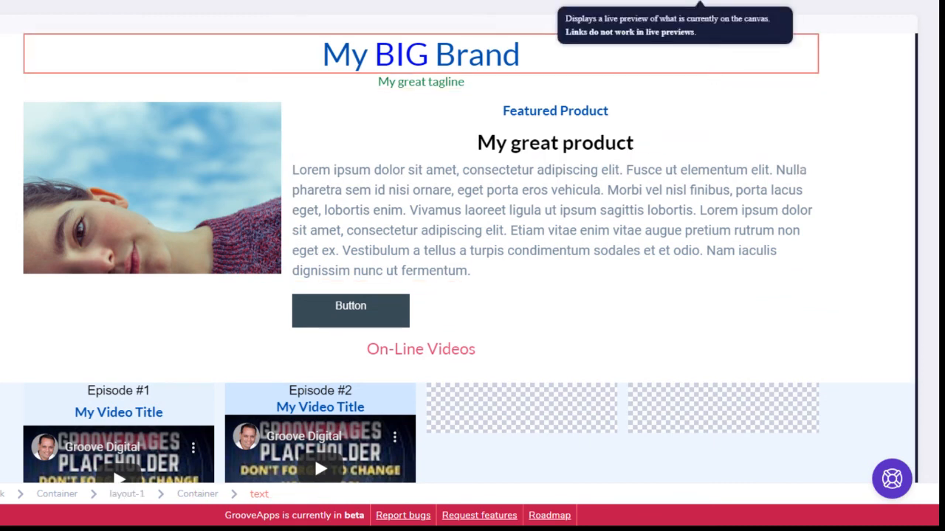
left_click(700, 1)
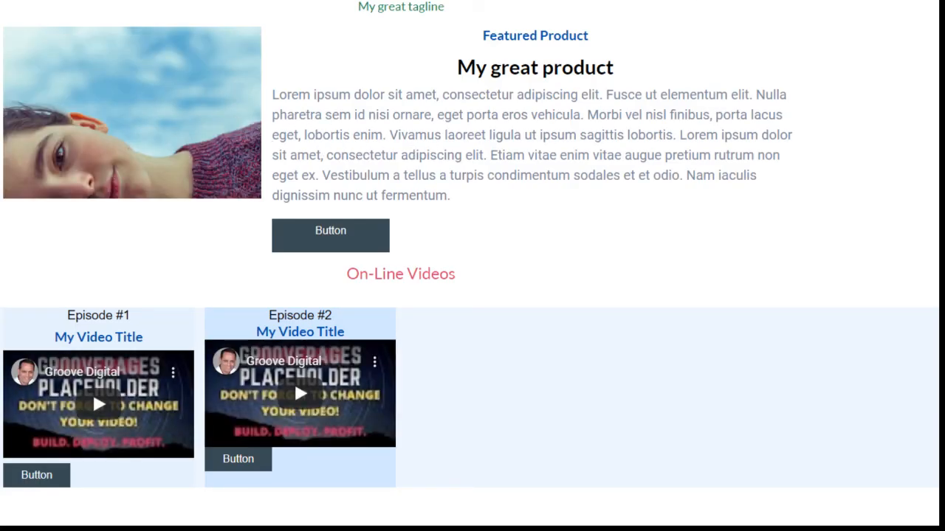
key("ctrl+w")
Set the featured product paragraph's left padding to 4 and right padding to 2
left_click(248, 215)
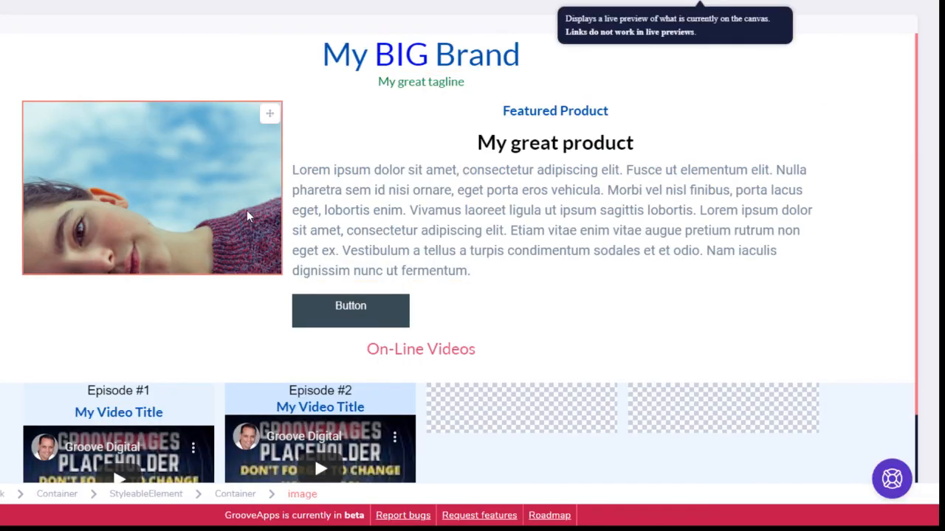
left_click(291, 197)
left_click(316, 191)
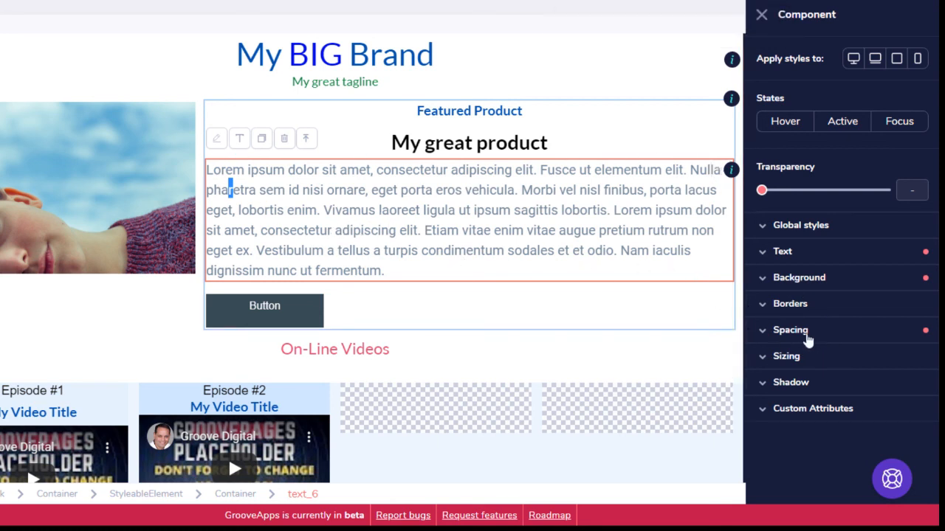
left_click(812, 337)
scroll(821, 347, "down", 1)
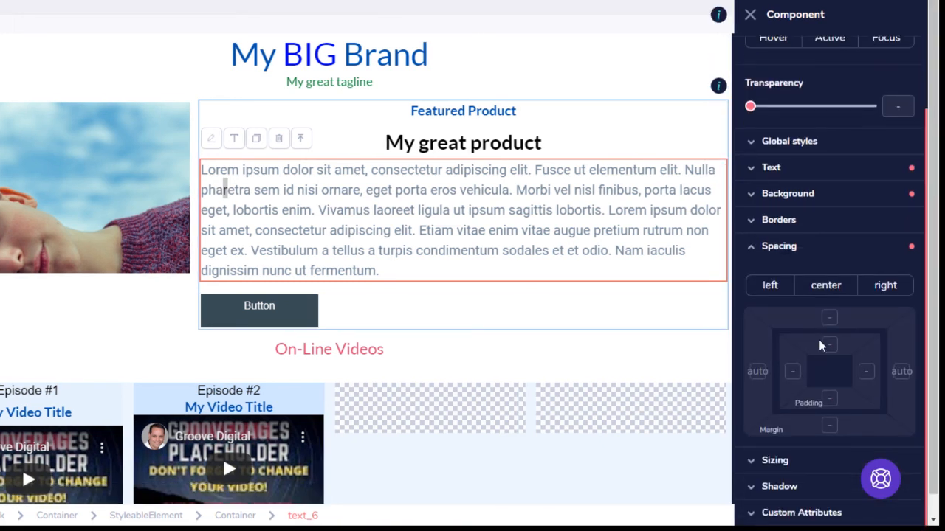
left_click(794, 373)
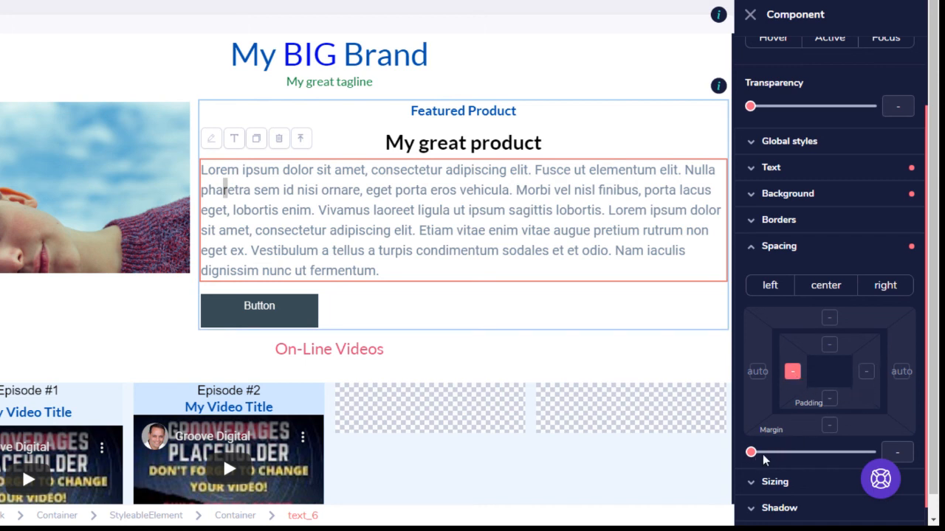
left_click_drag(751, 461, 780, 452)
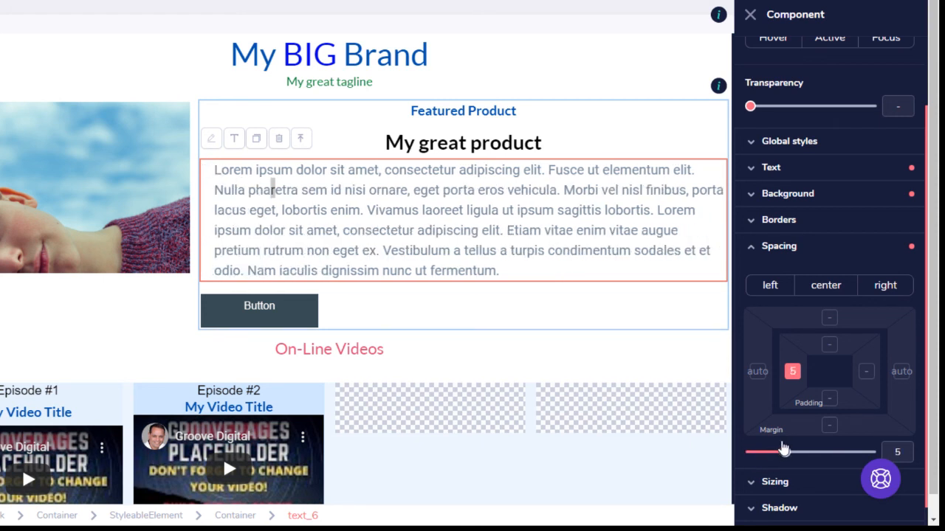
left_click(866, 372)
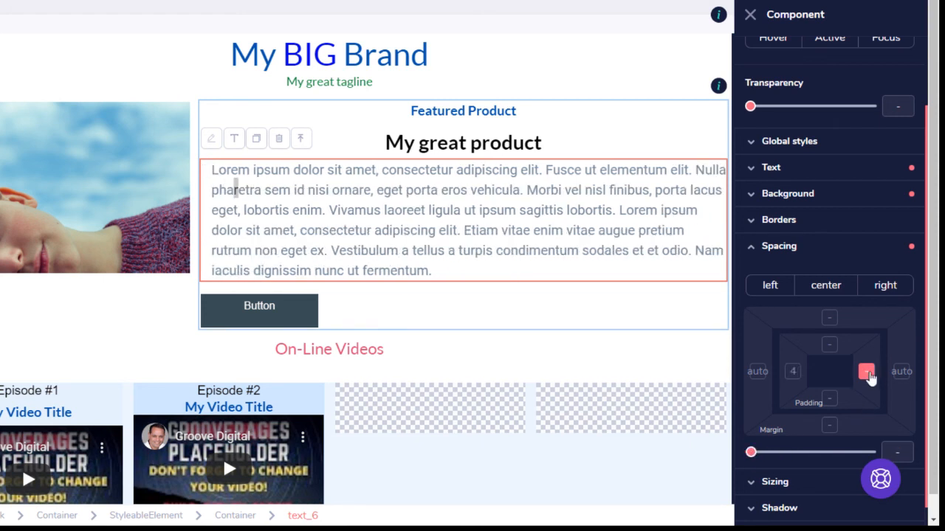
left_click_drag(752, 452, 770, 454)
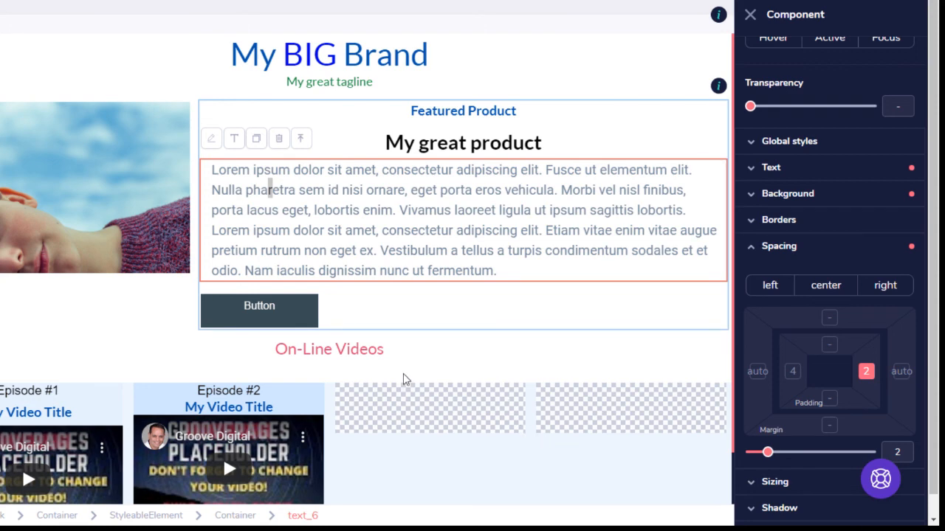
Apply center alignment to the Featured Product button and set its left padding to 3
left_click(285, 316)
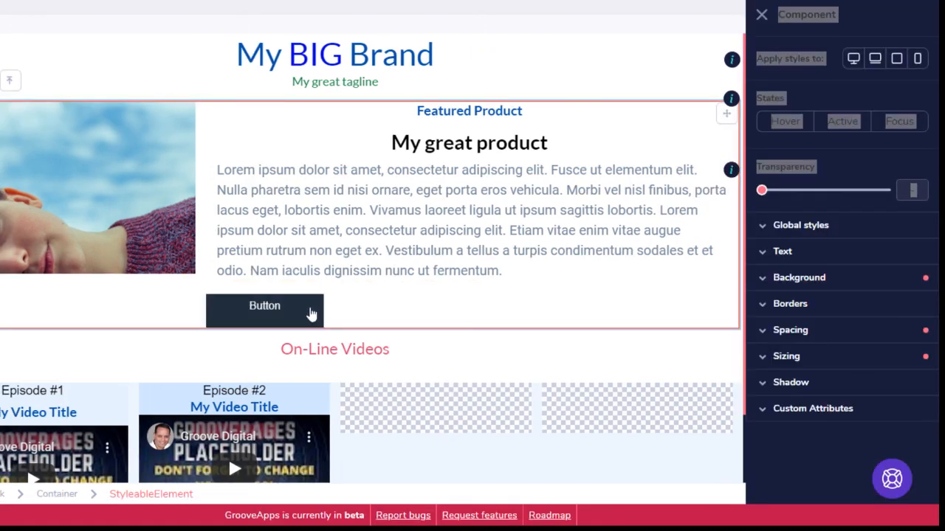
left_click(310, 313)
left_click(801, 375)
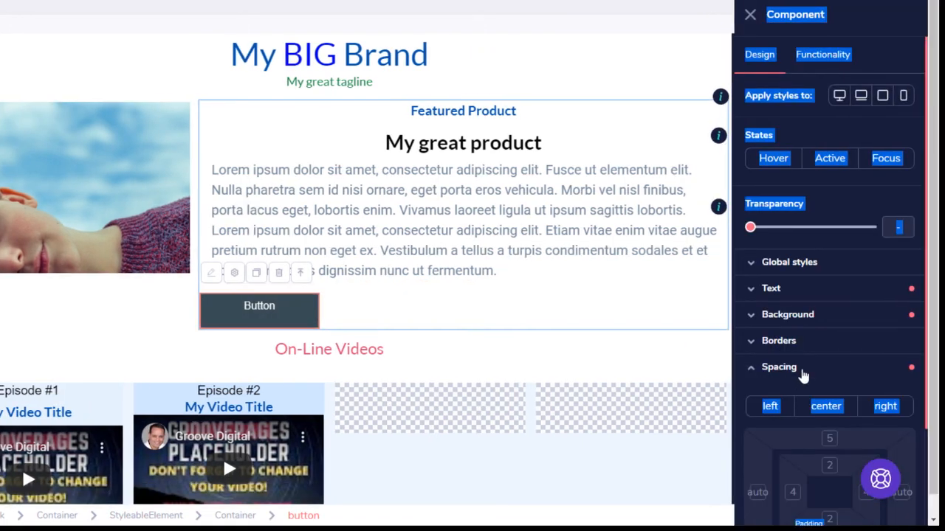
left_click(842, 409)
scroll(849, 399, "down", 2)
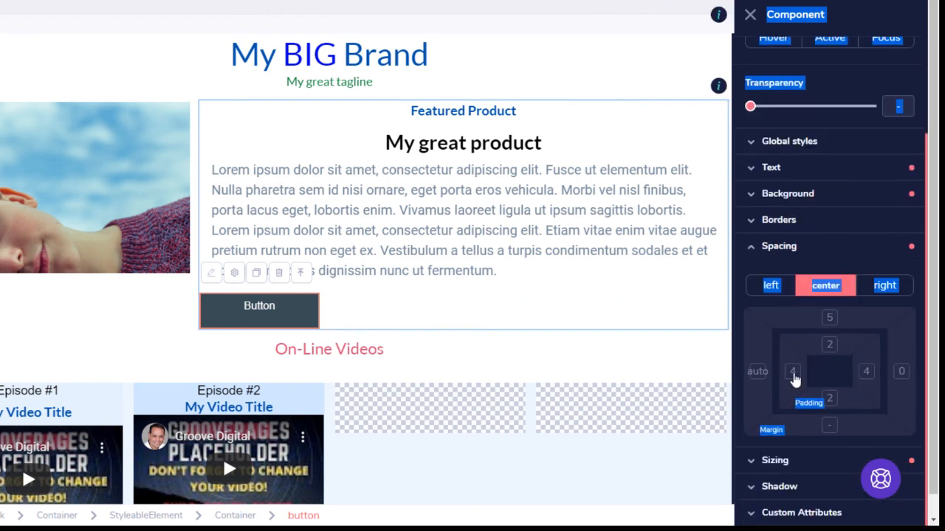
left_click(793, 374)
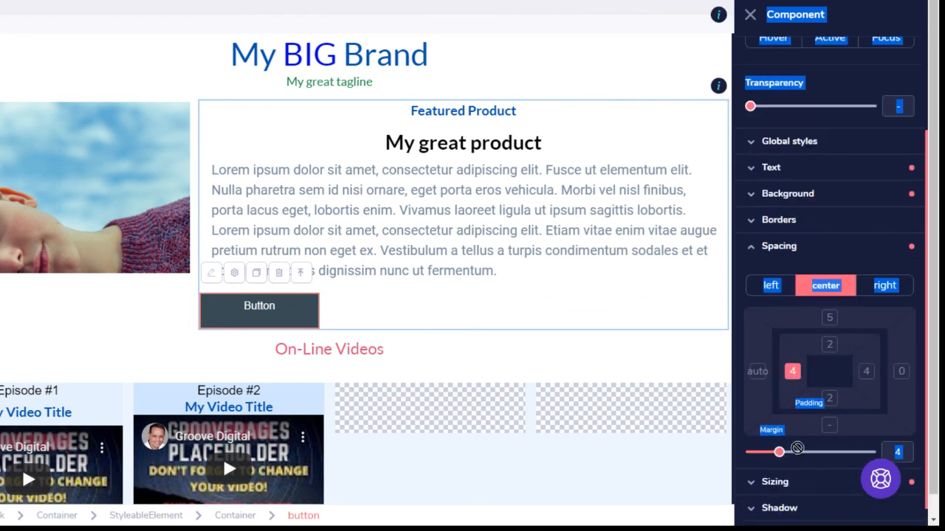
left_click_drag(781, 454, 746, 469)
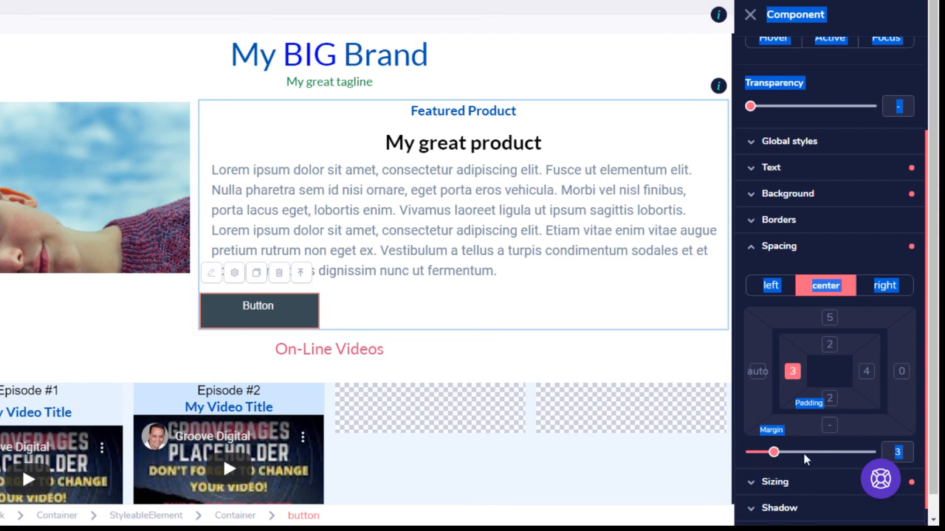
left_click(808, 434)
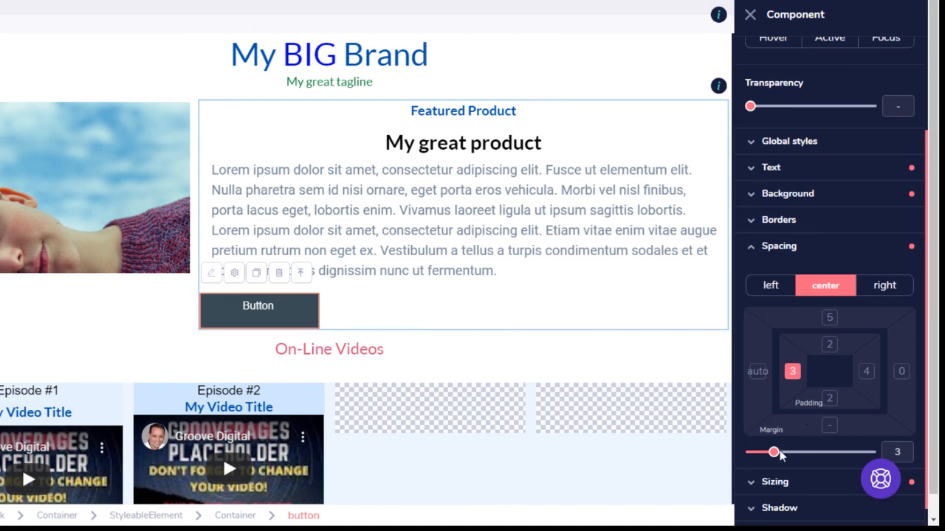
mouse_move(778, 461)
left_mouse_down()
mouse_move(815, 461)
mouse_move(775, 462)
left_mouse_up()
Set both the left and right margins of the Featured Product button to auto
left_click(757, 372)
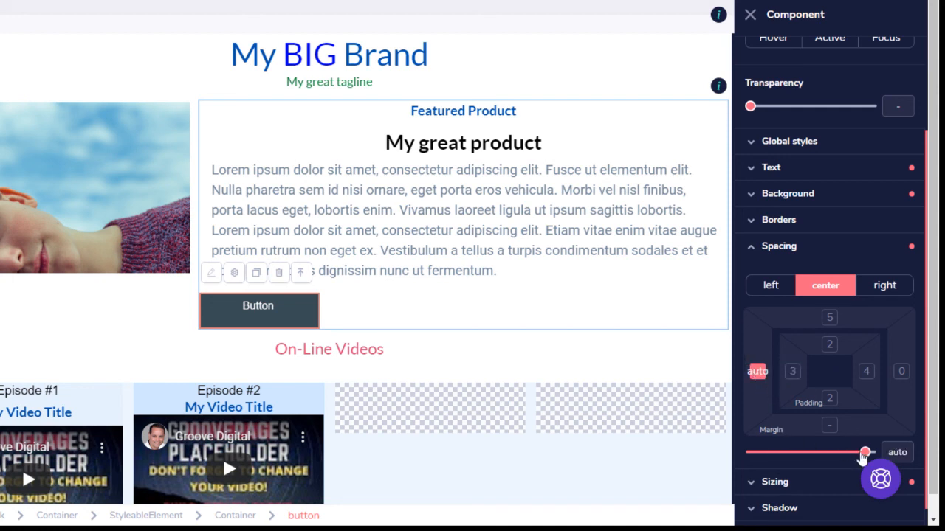
left_click_drag(864, 457, 869, 477)
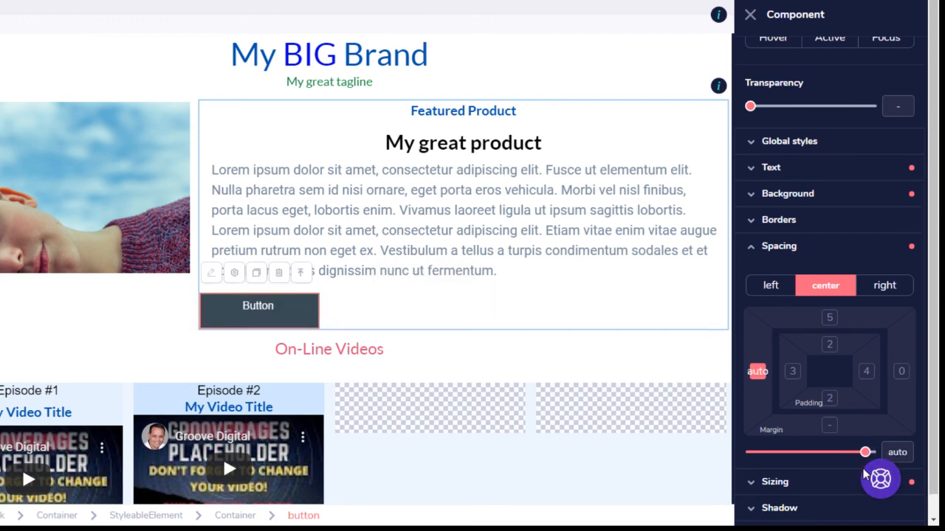
left_click(900, 376)
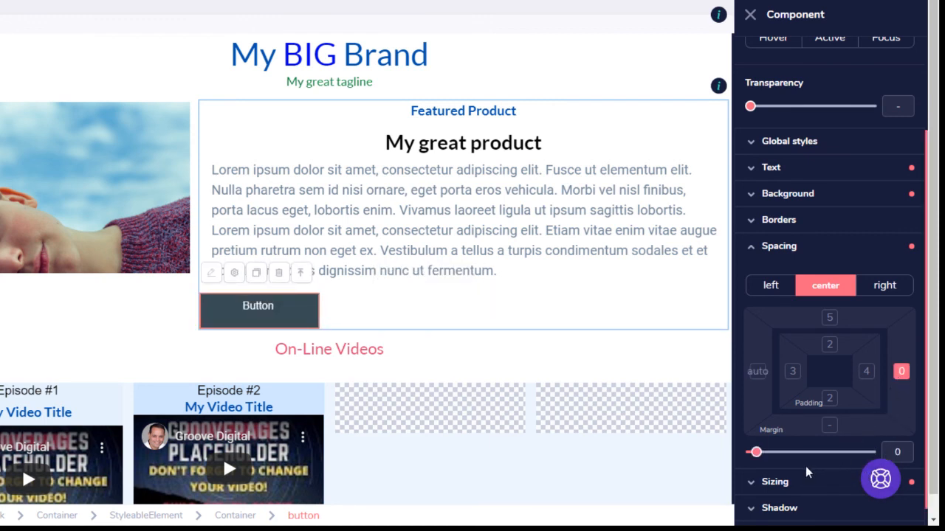
left_click_drag(755, 452, 867, 453)
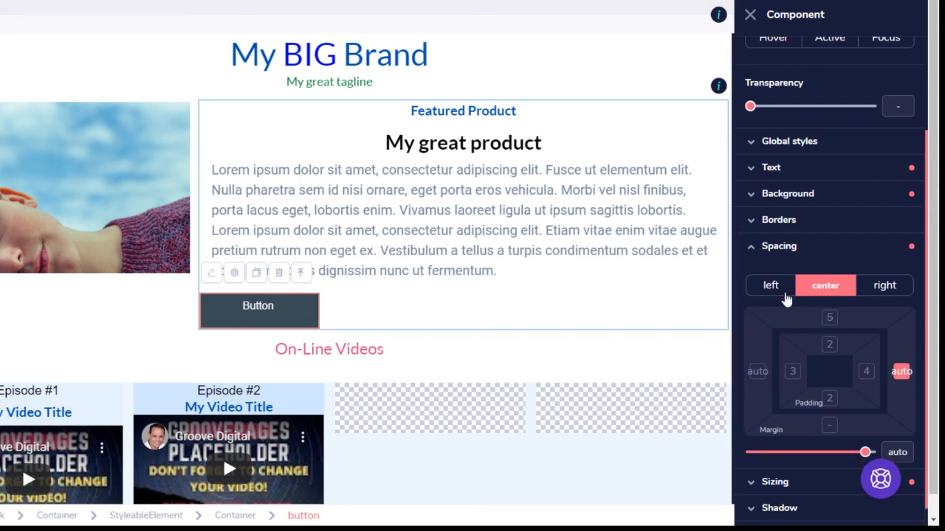
Try left and right alignment on the Featured Product button, return it to center and check the live preview
left_click(785, 291)
left_click(831, 286)
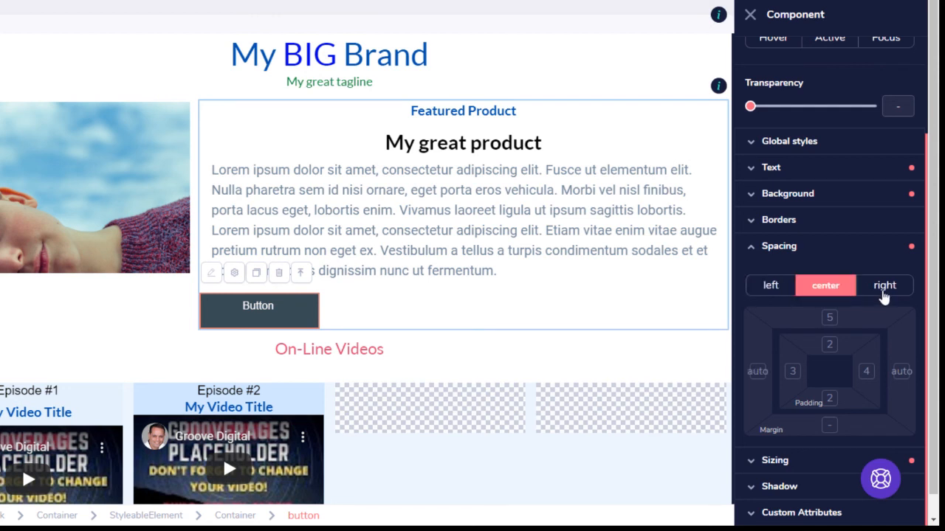
left_click(889, 292)
left_click(829, 287)
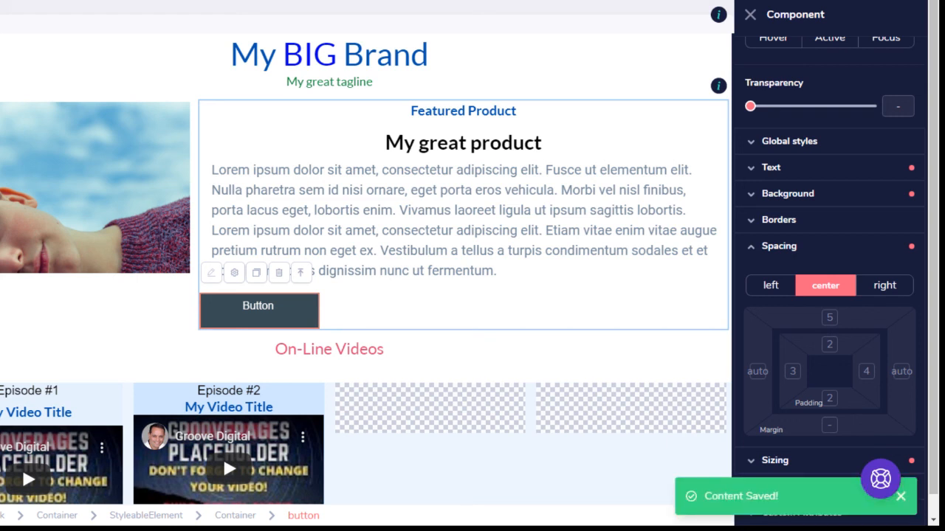
left_click(677, 1)
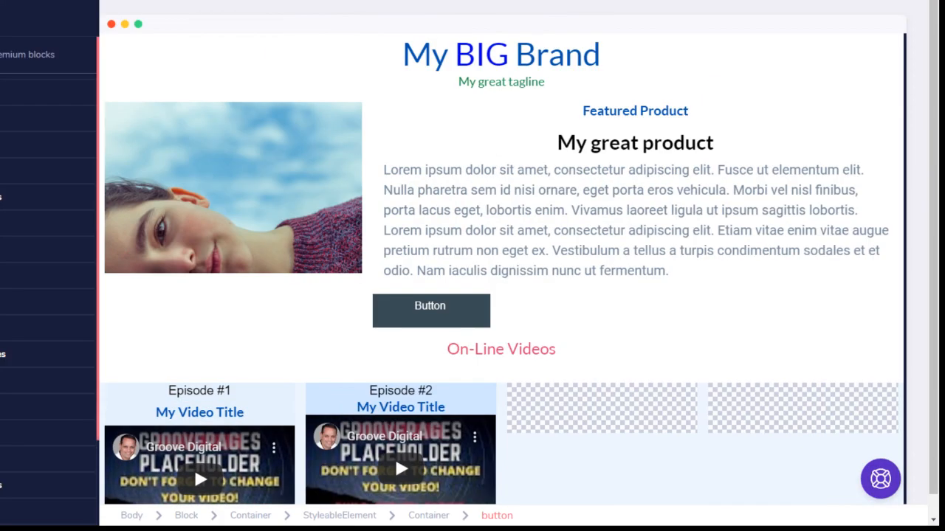
Add the yellow premium headline block below the four-column On-Line Videos section
left_click(8, 118)
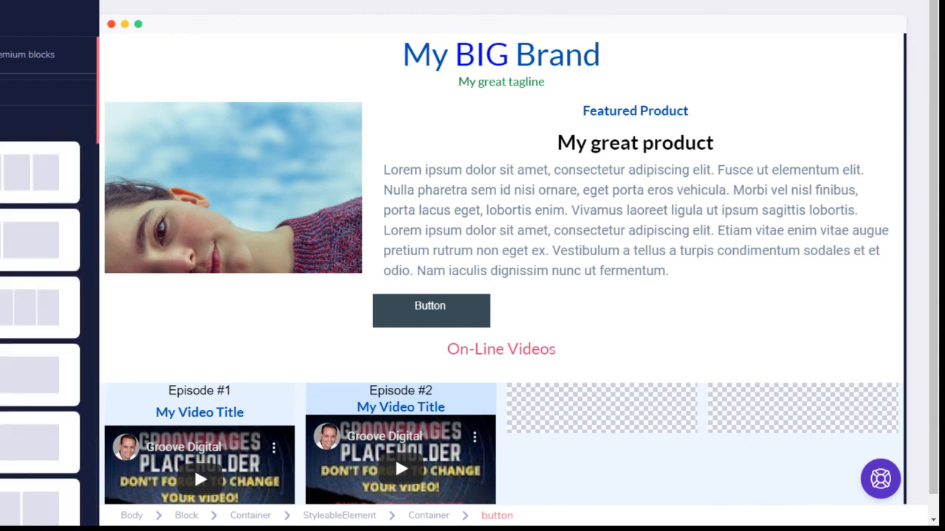
scroll(9, 281, "down", 5)
scroll(8, 281, "up", 5)
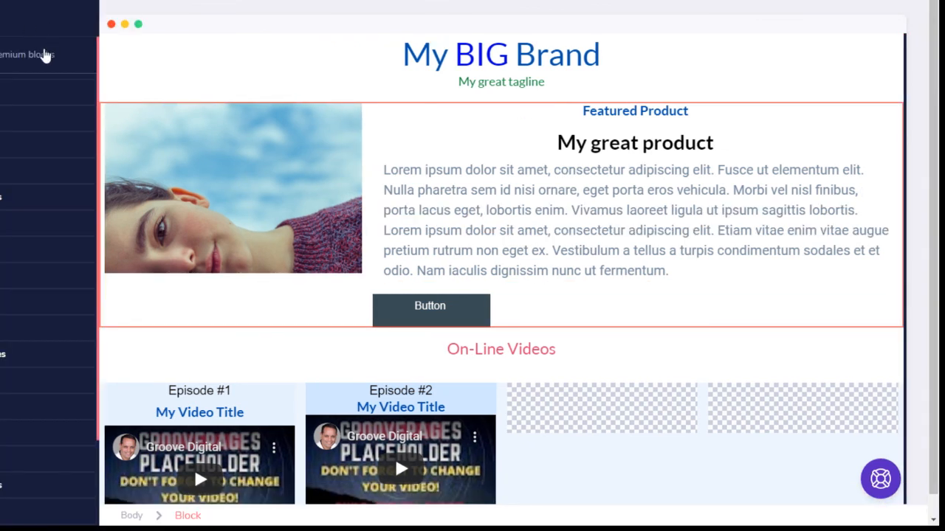
left_click(44, 55)
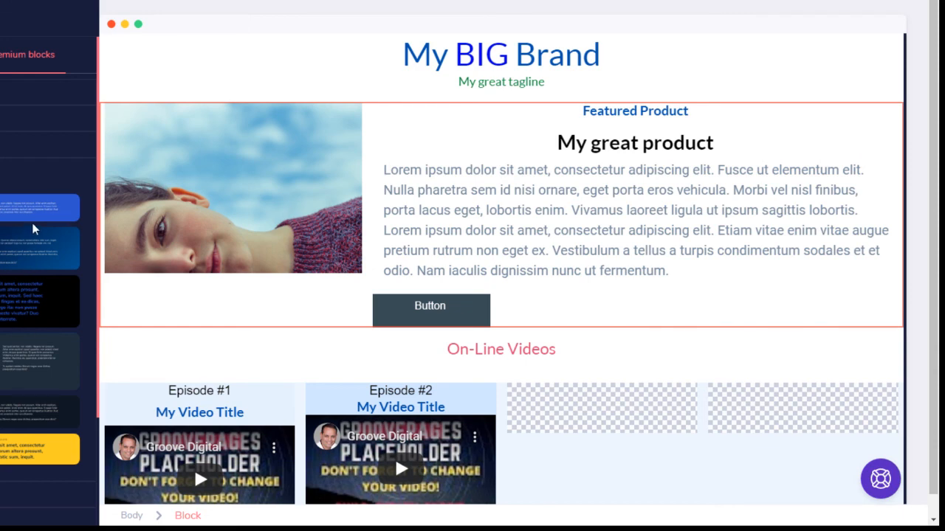
scroll(268, 228, "down", 3)
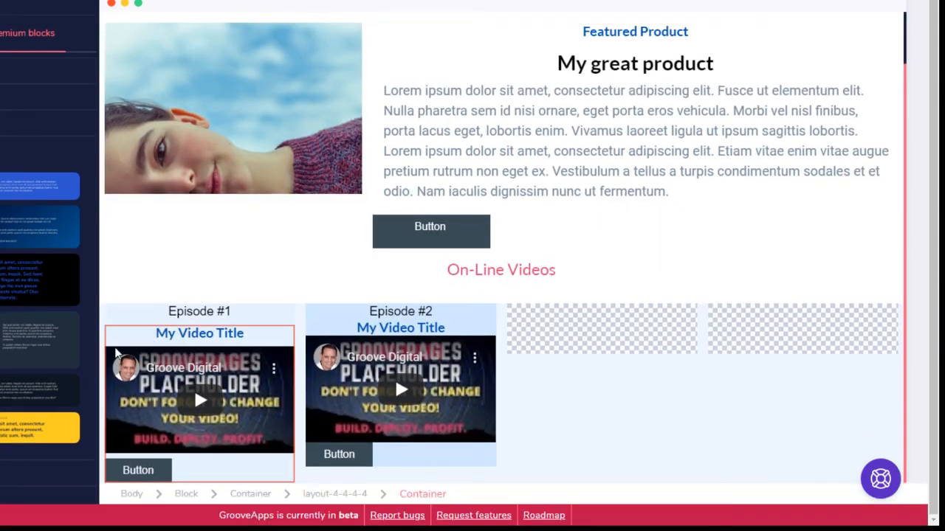
left_click_drag(1, 415, 352, 415)
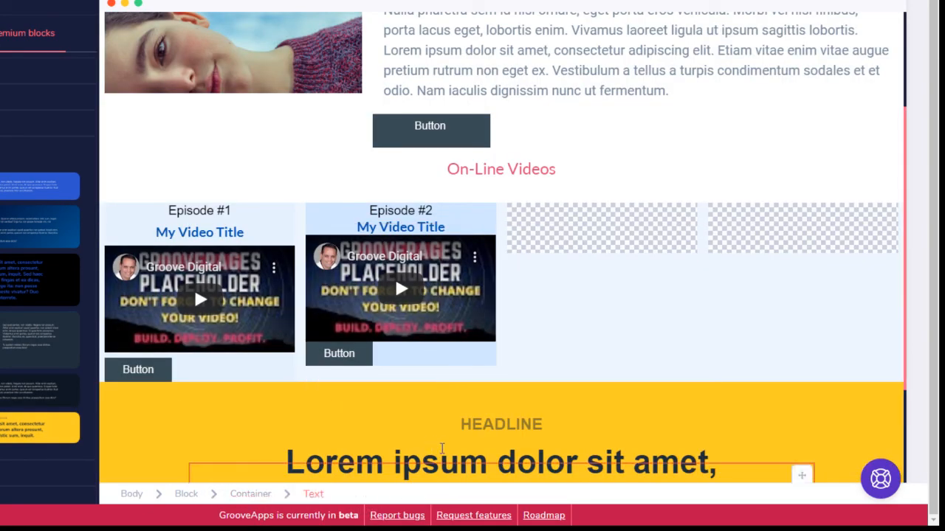
Change the background color of the whole yellow headline block to the bright blue shade and review the page
left_click(475, 401)
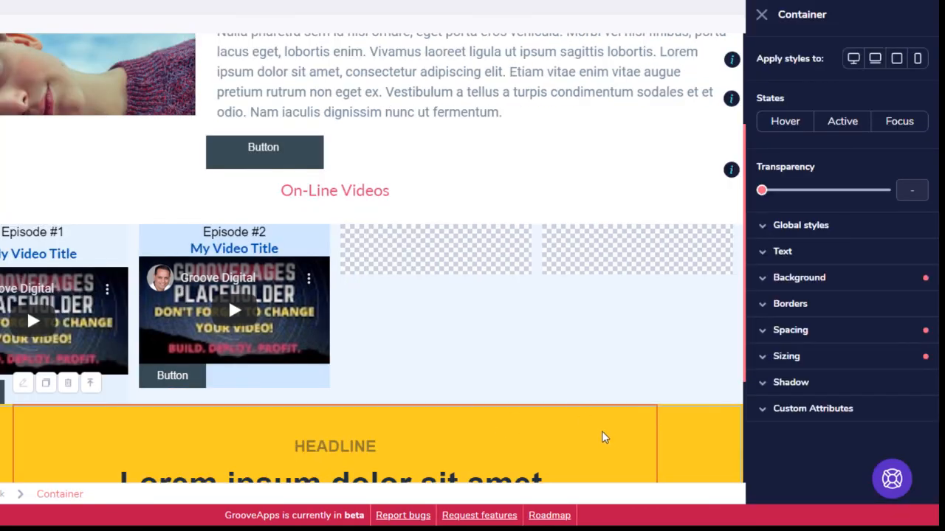
left_click(688, 423)
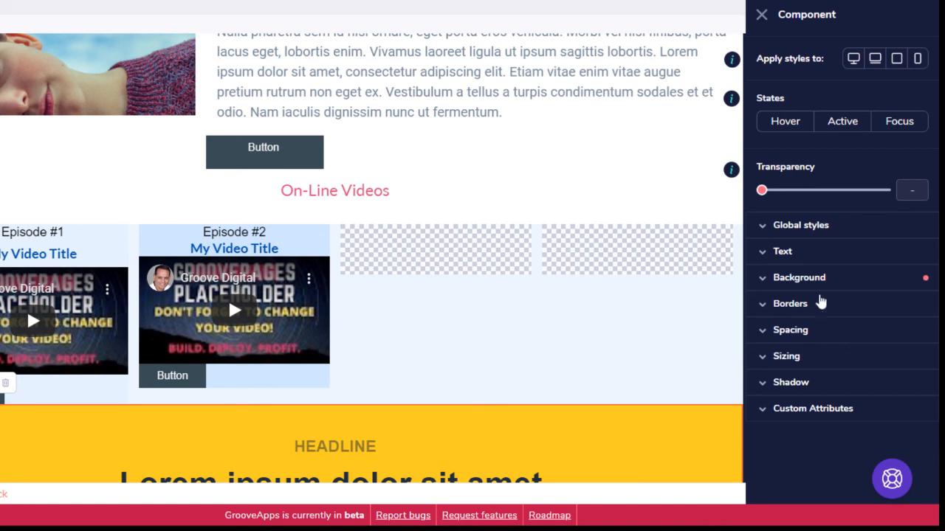
left_click(835, 277)
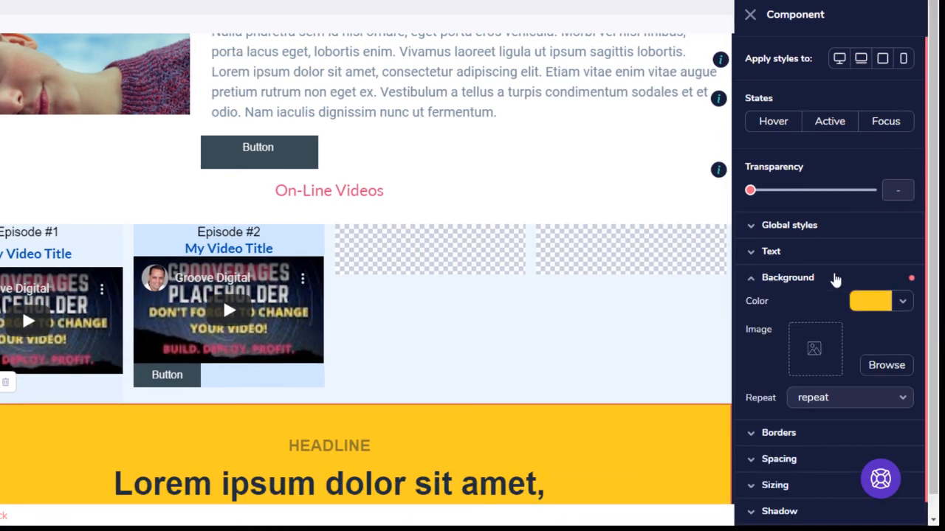
left_click(899, 304)
mouse_move(794, 380)
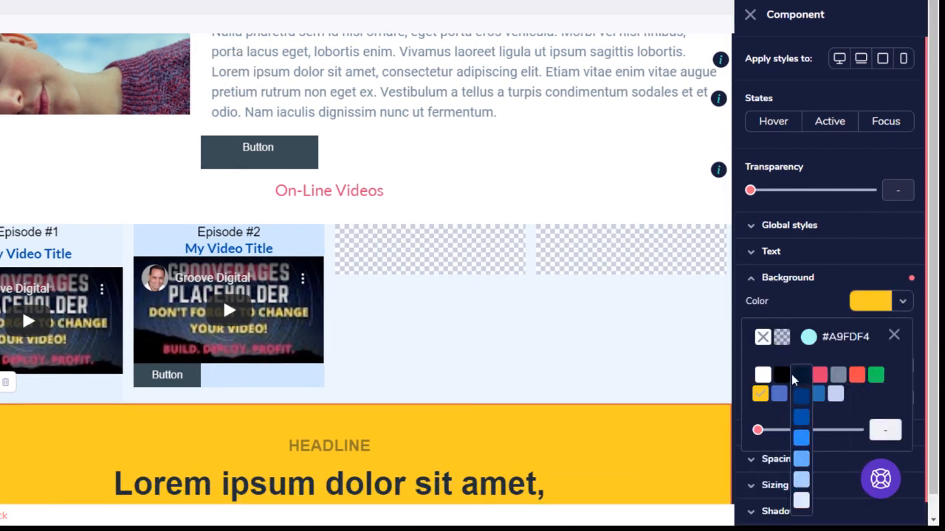
left_click(801, 437)
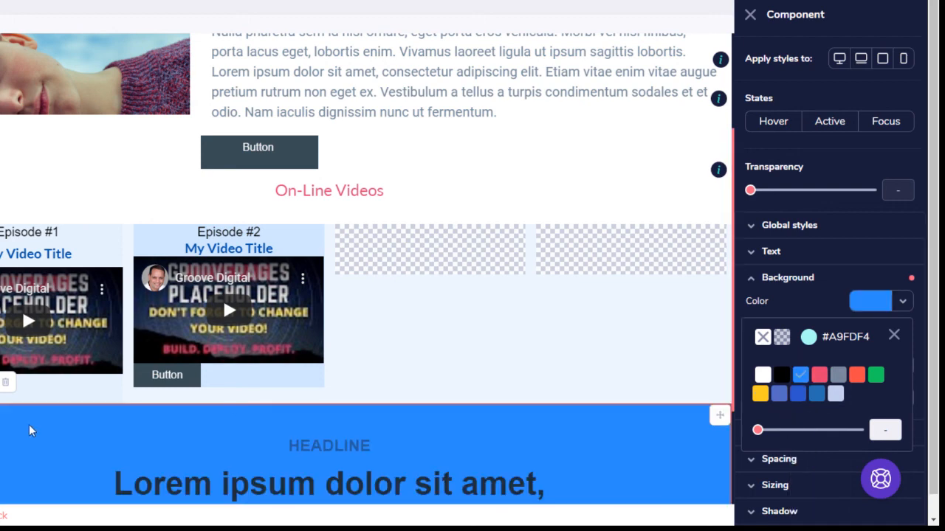
left_click(749, 15)
scroll(637, 350, "down", 2)
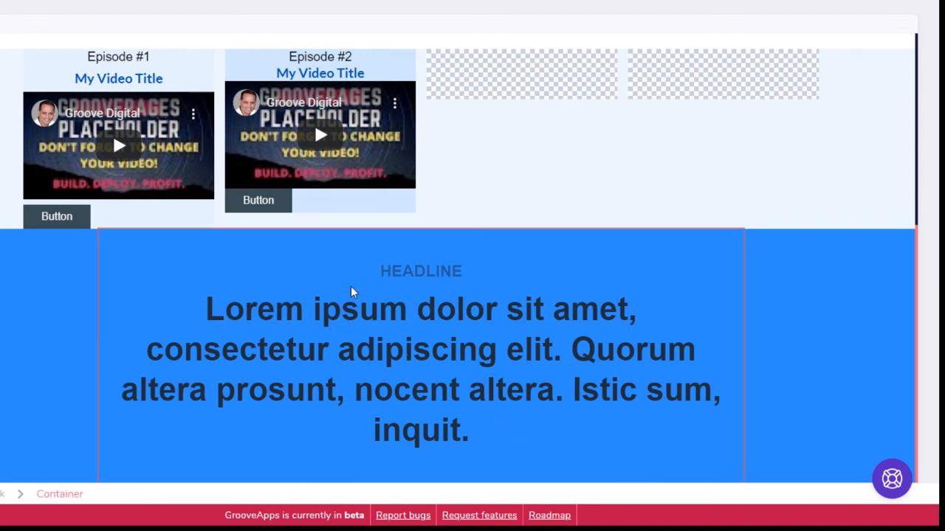
scroll(354, 293, "up", 4)
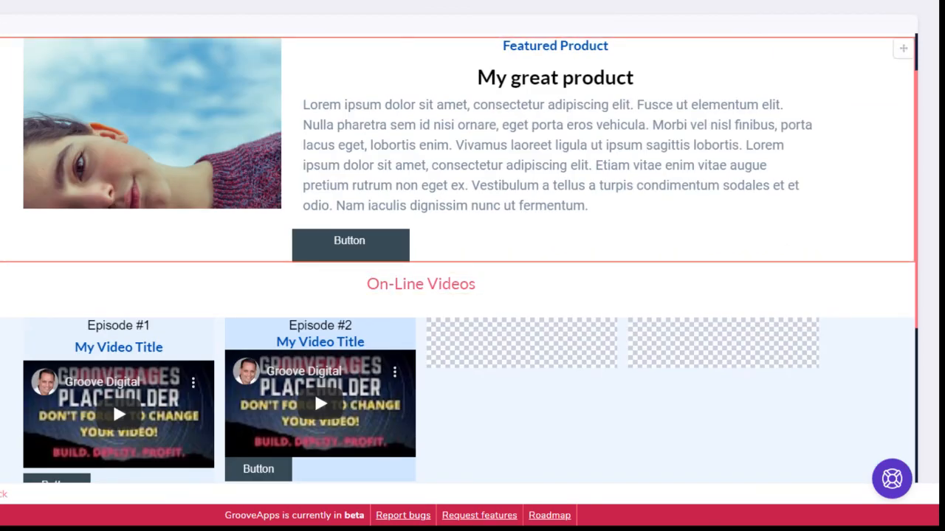
left_click(1, 74)
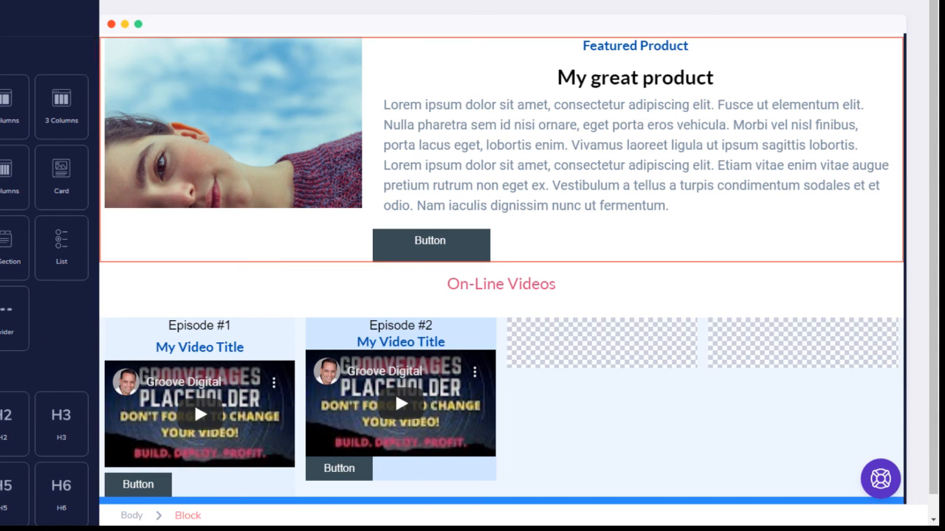
left_click(1, 158)
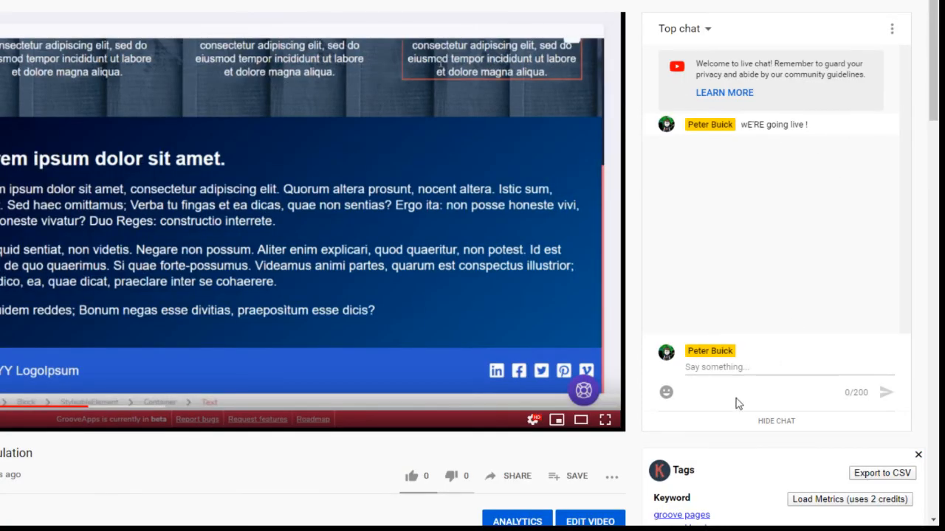
Post the message "any questions" in the YouTube stream's live chat
left_click(716, 365)
type("any questions")
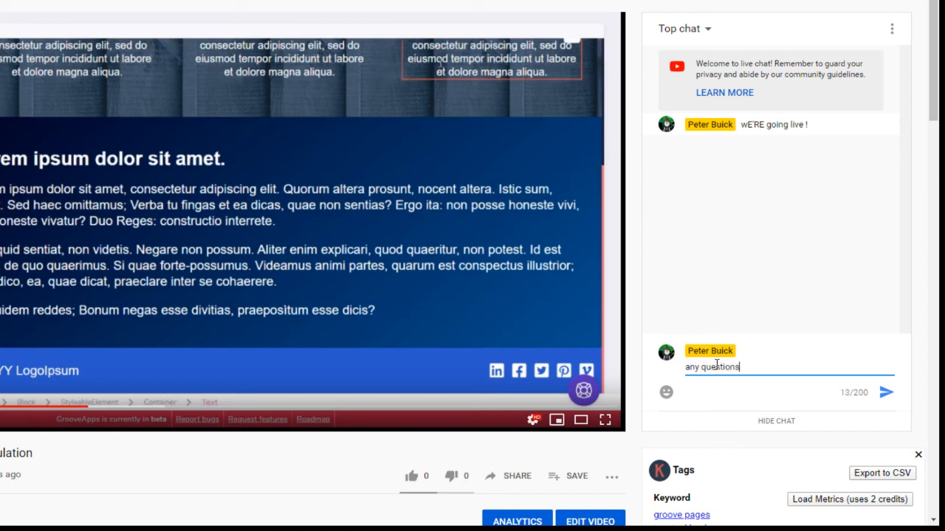
key("Return")
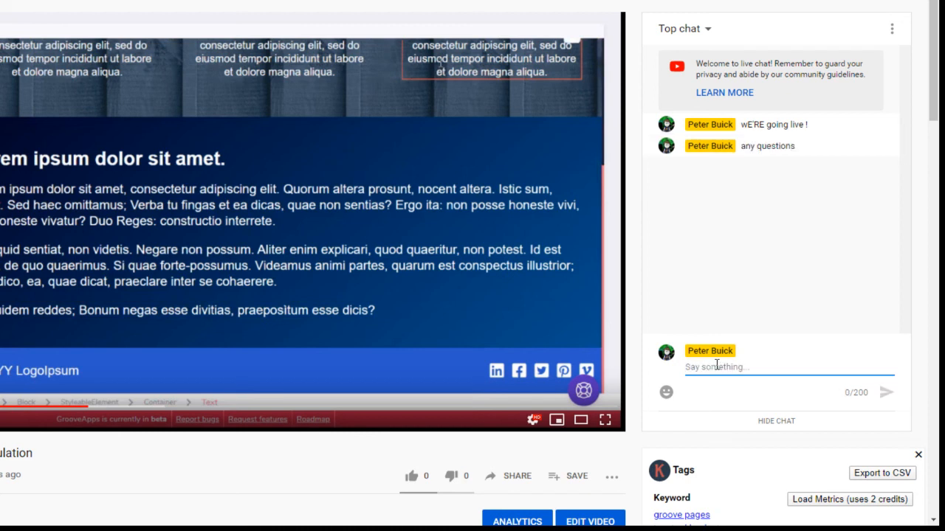